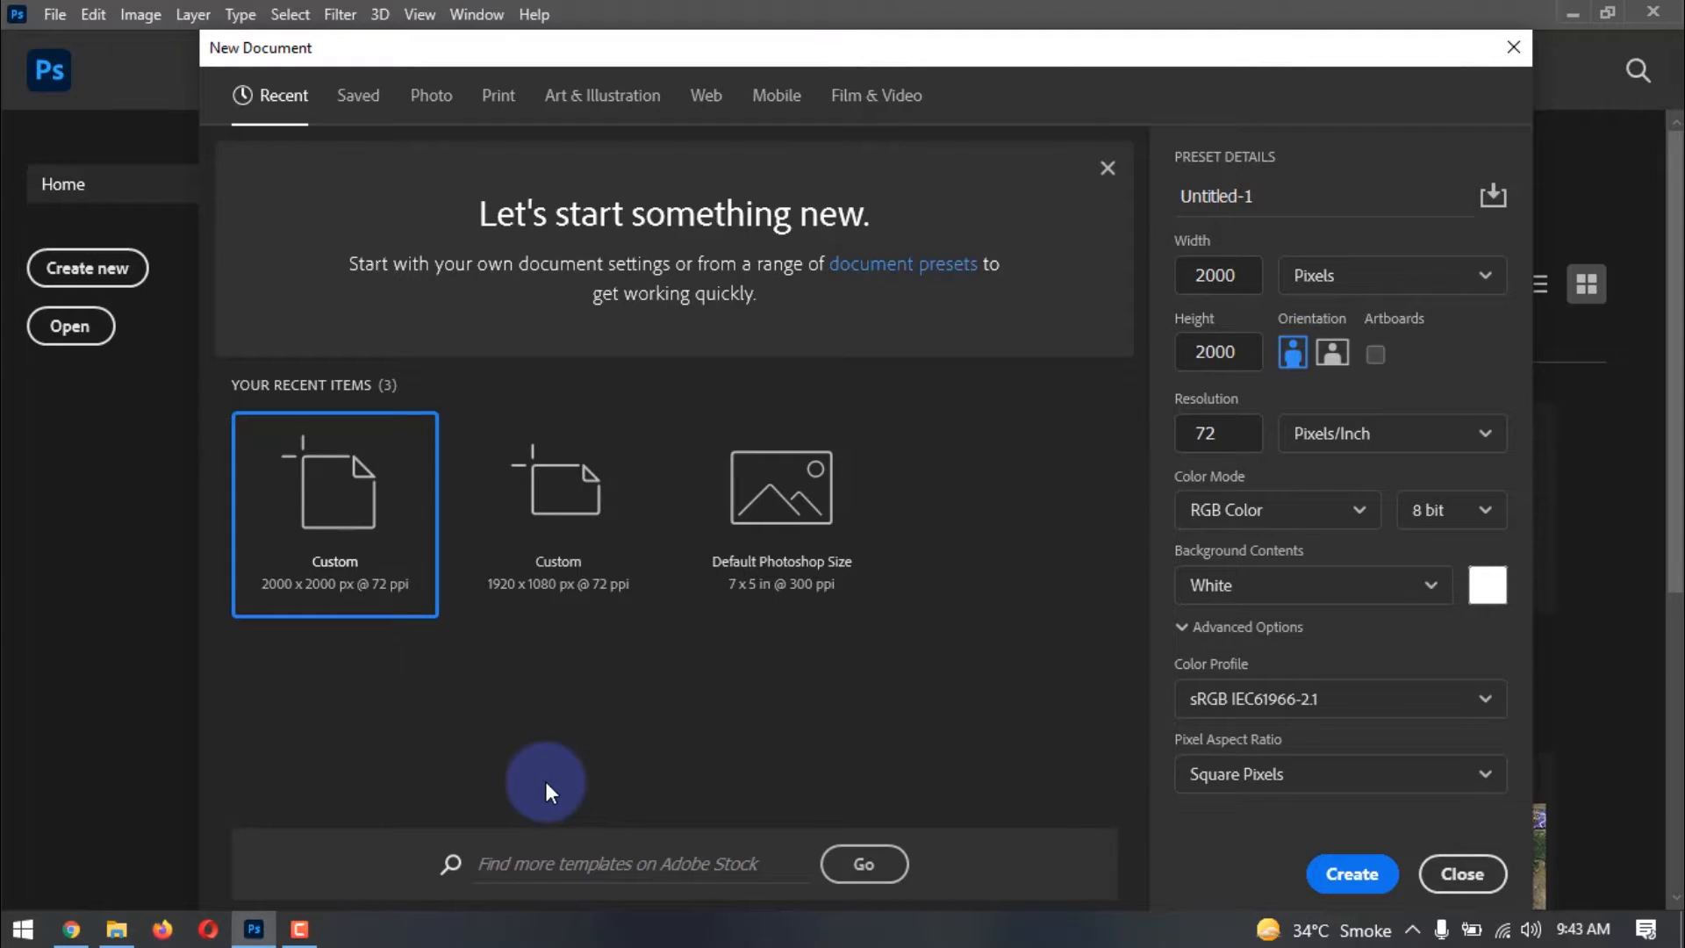
- Create a new 2000 × 2000 pixel document at 72 pixels/inch in RGB Color with a white background
double_click(1180, 275)
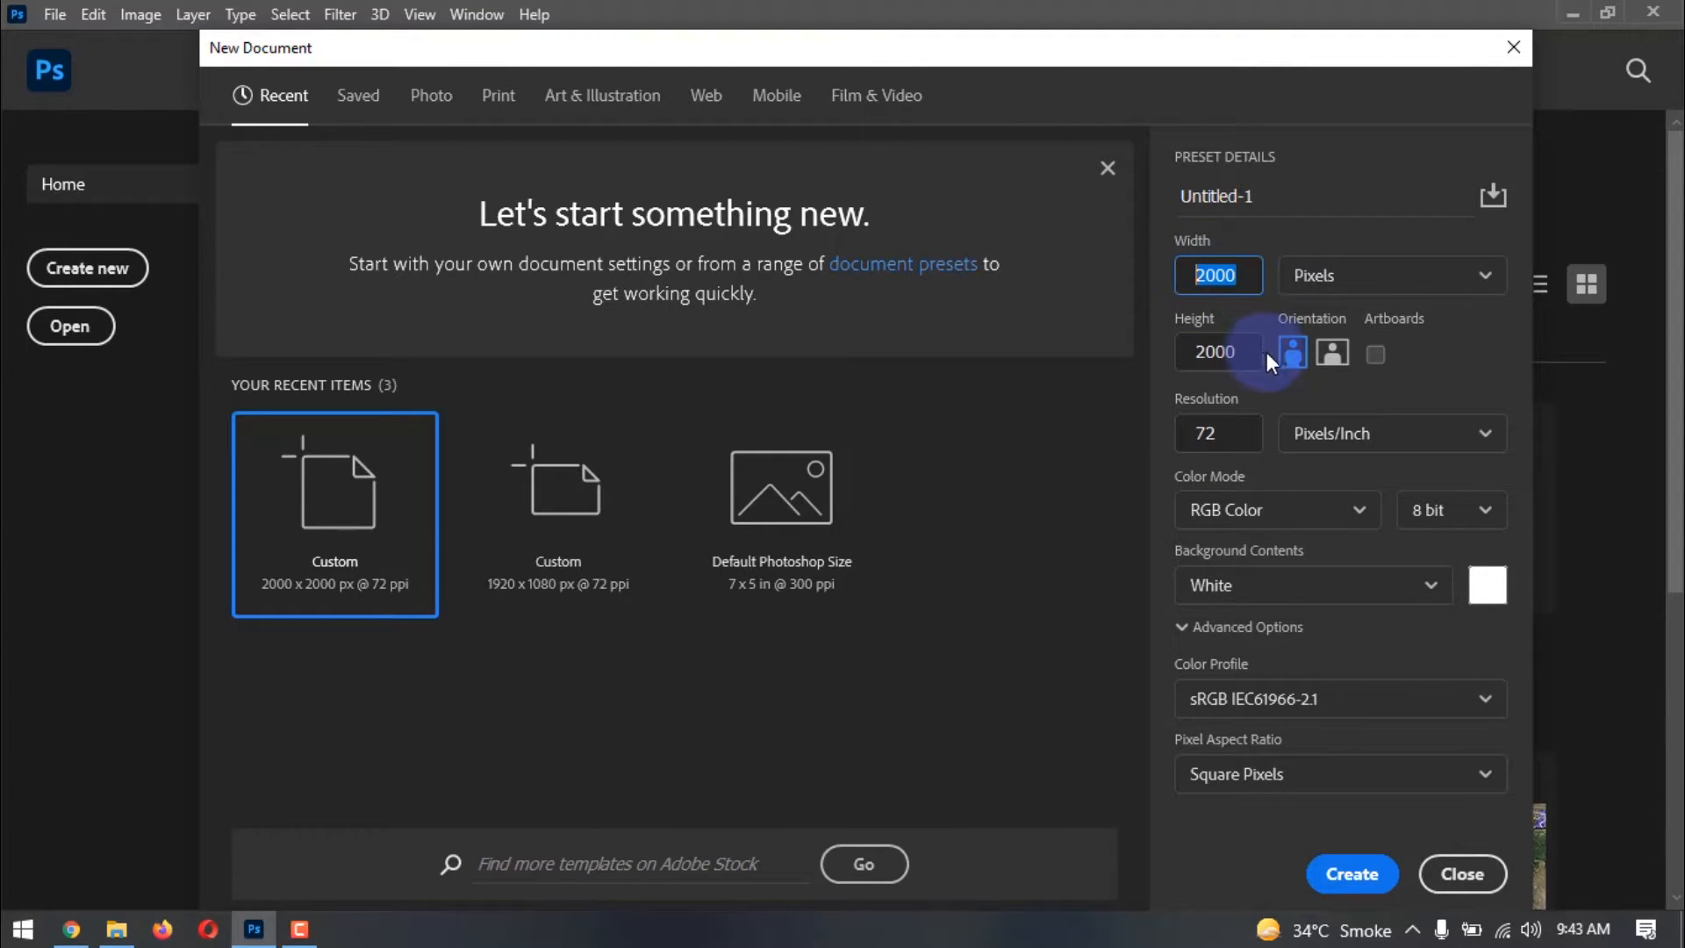
left_click_drag(1266, 353, 1156, 351)
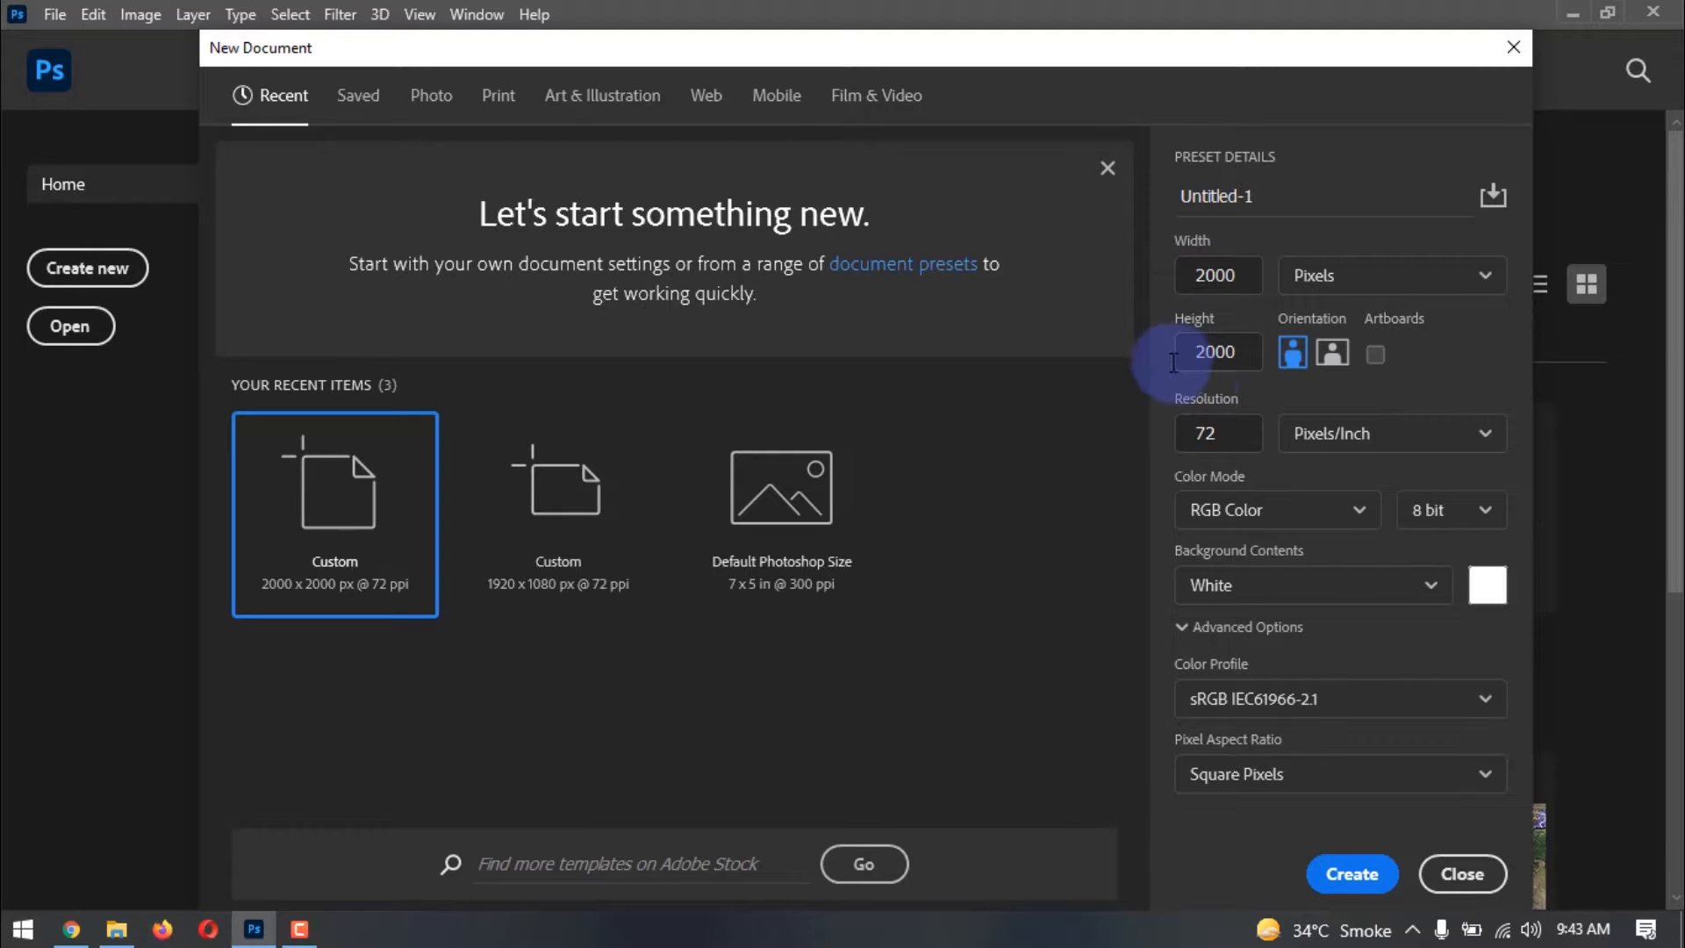
double_click(1184, 433)
left_click(1339, 888)
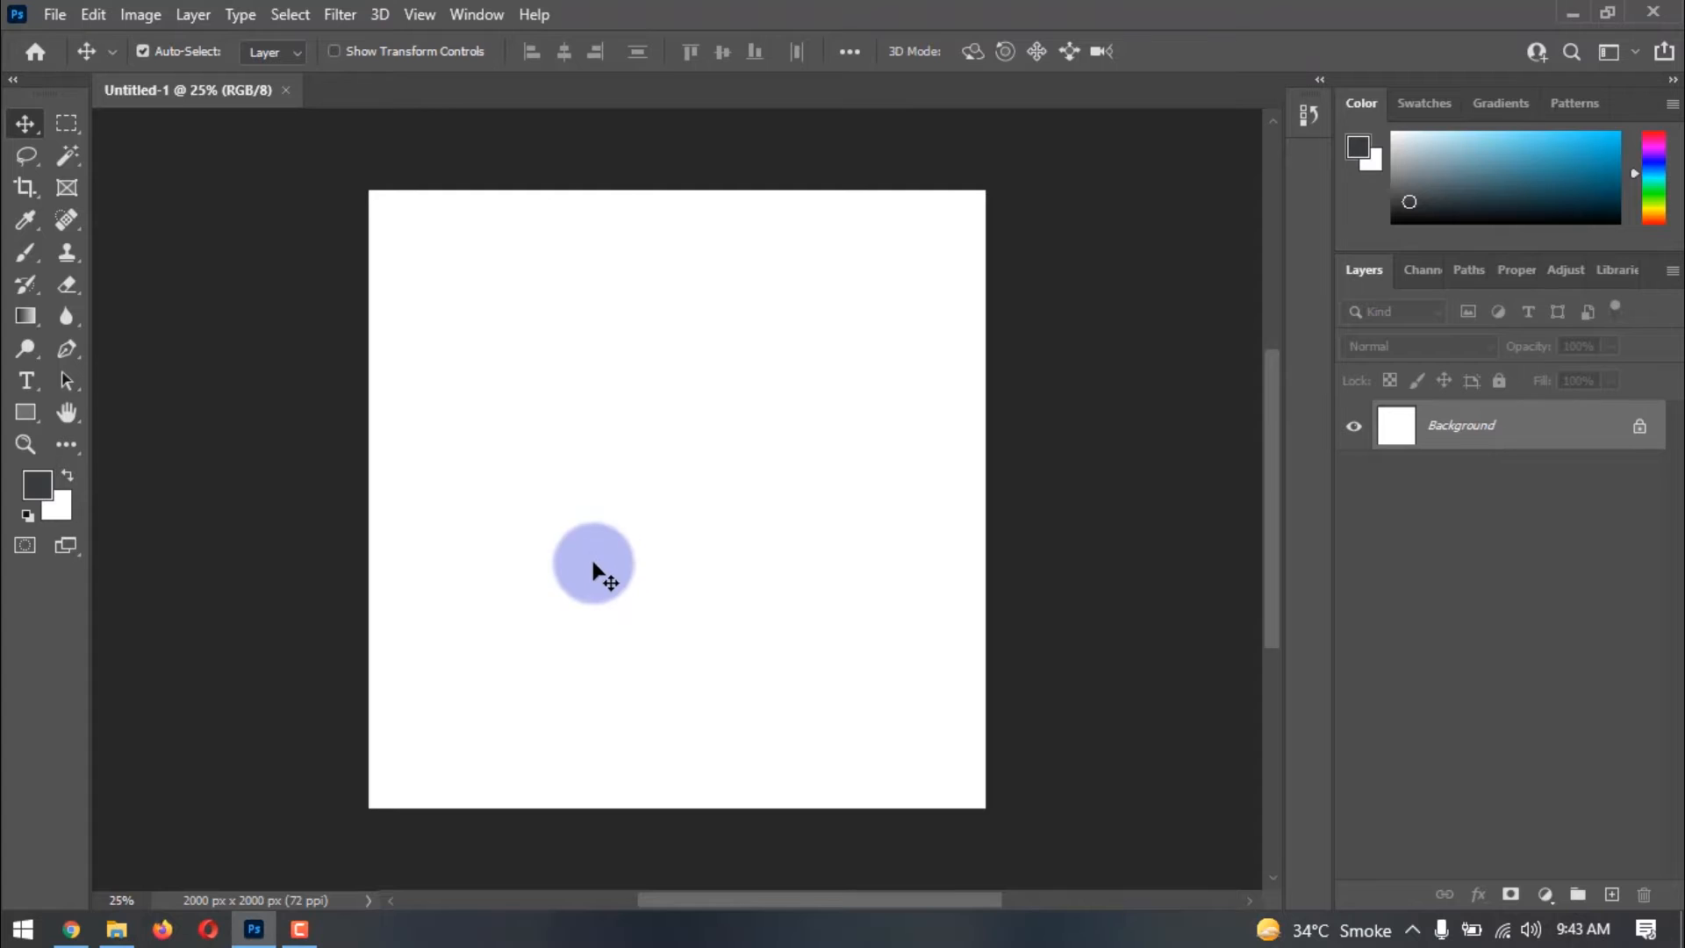
- Fill the Background layer with yellow #fffc00 using the Paint Bucket tool
right_click(26, 317)
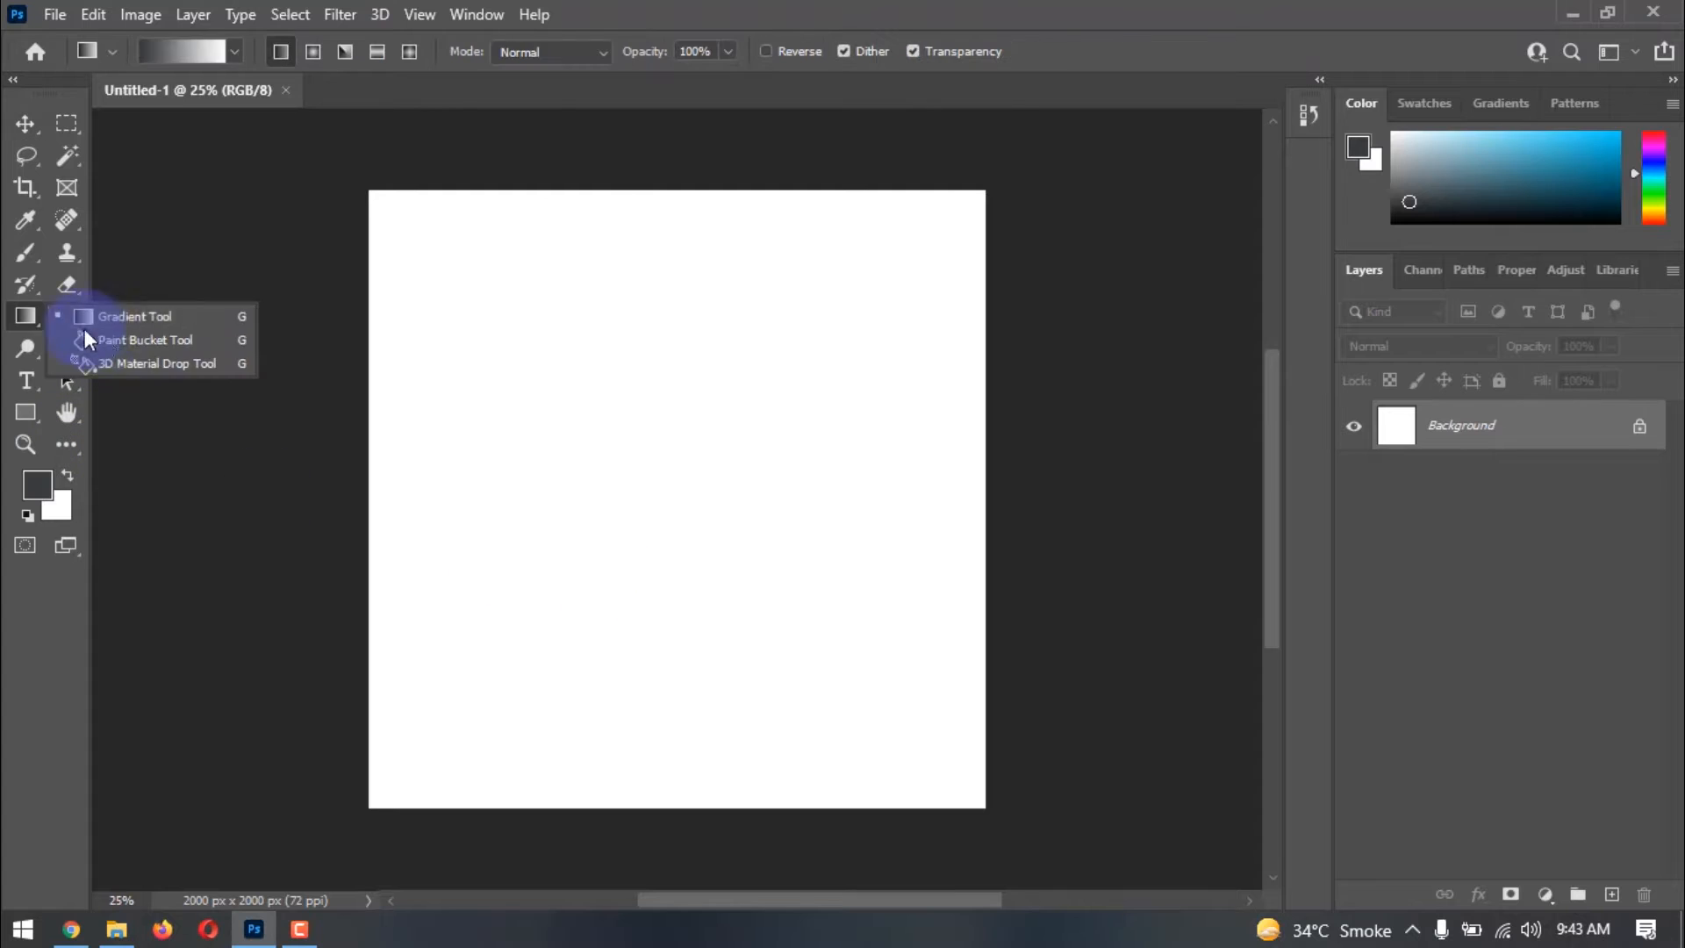
left_click(109, 337)
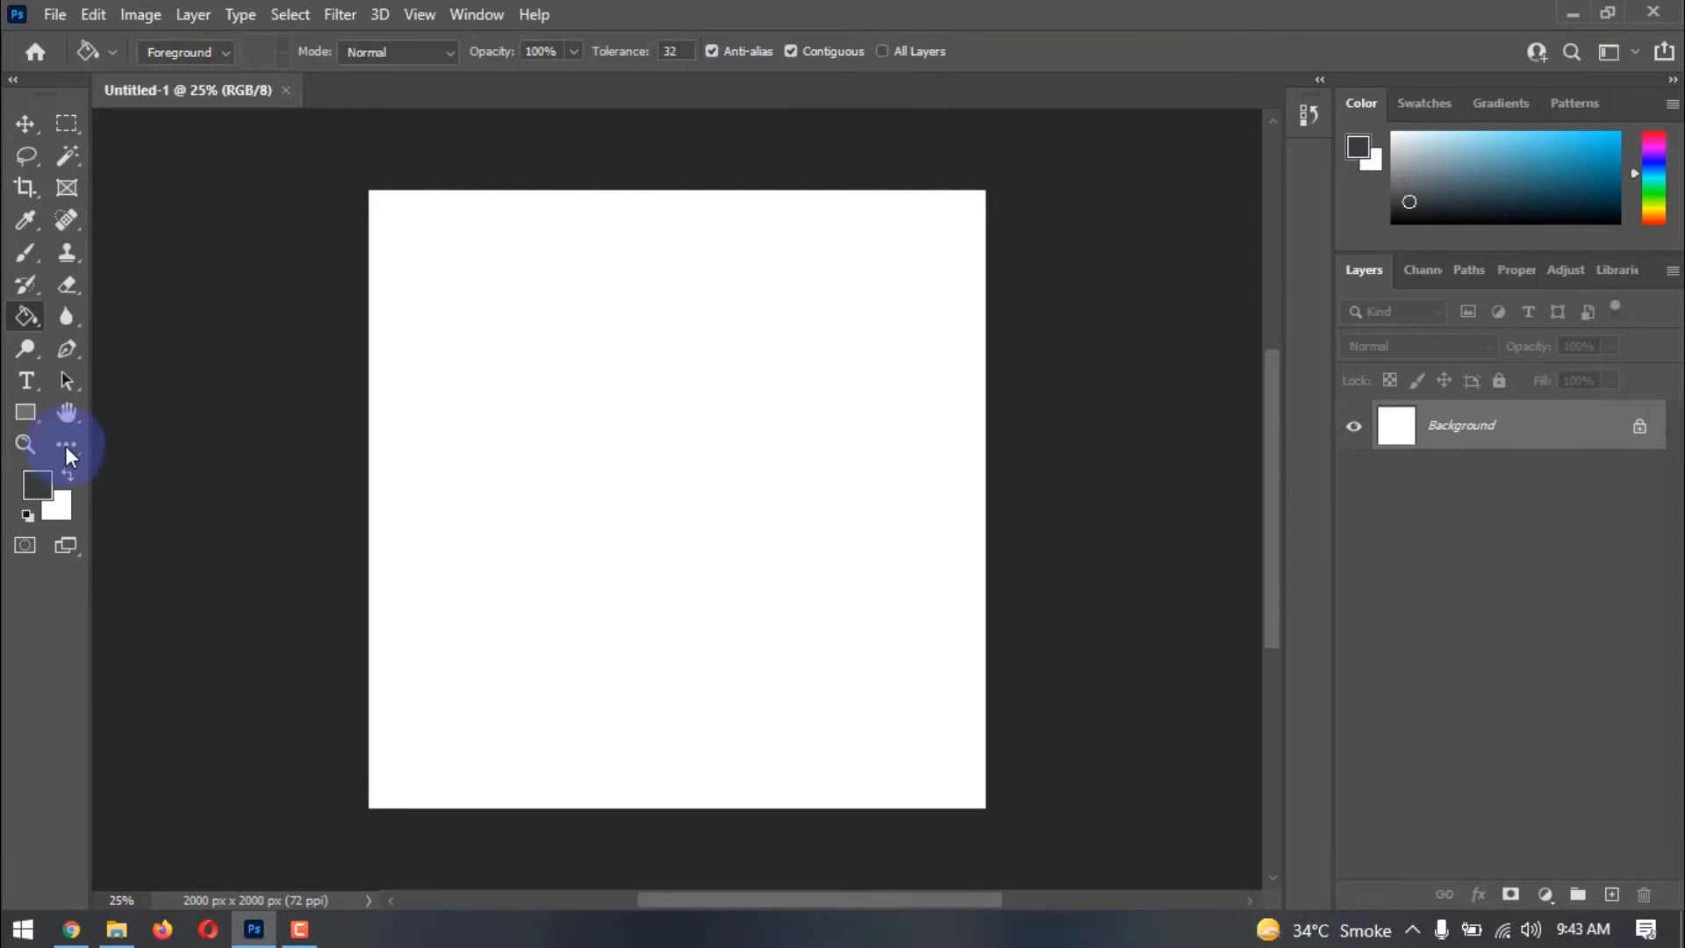
left_click(51, 492)
left_click(1360, 530)
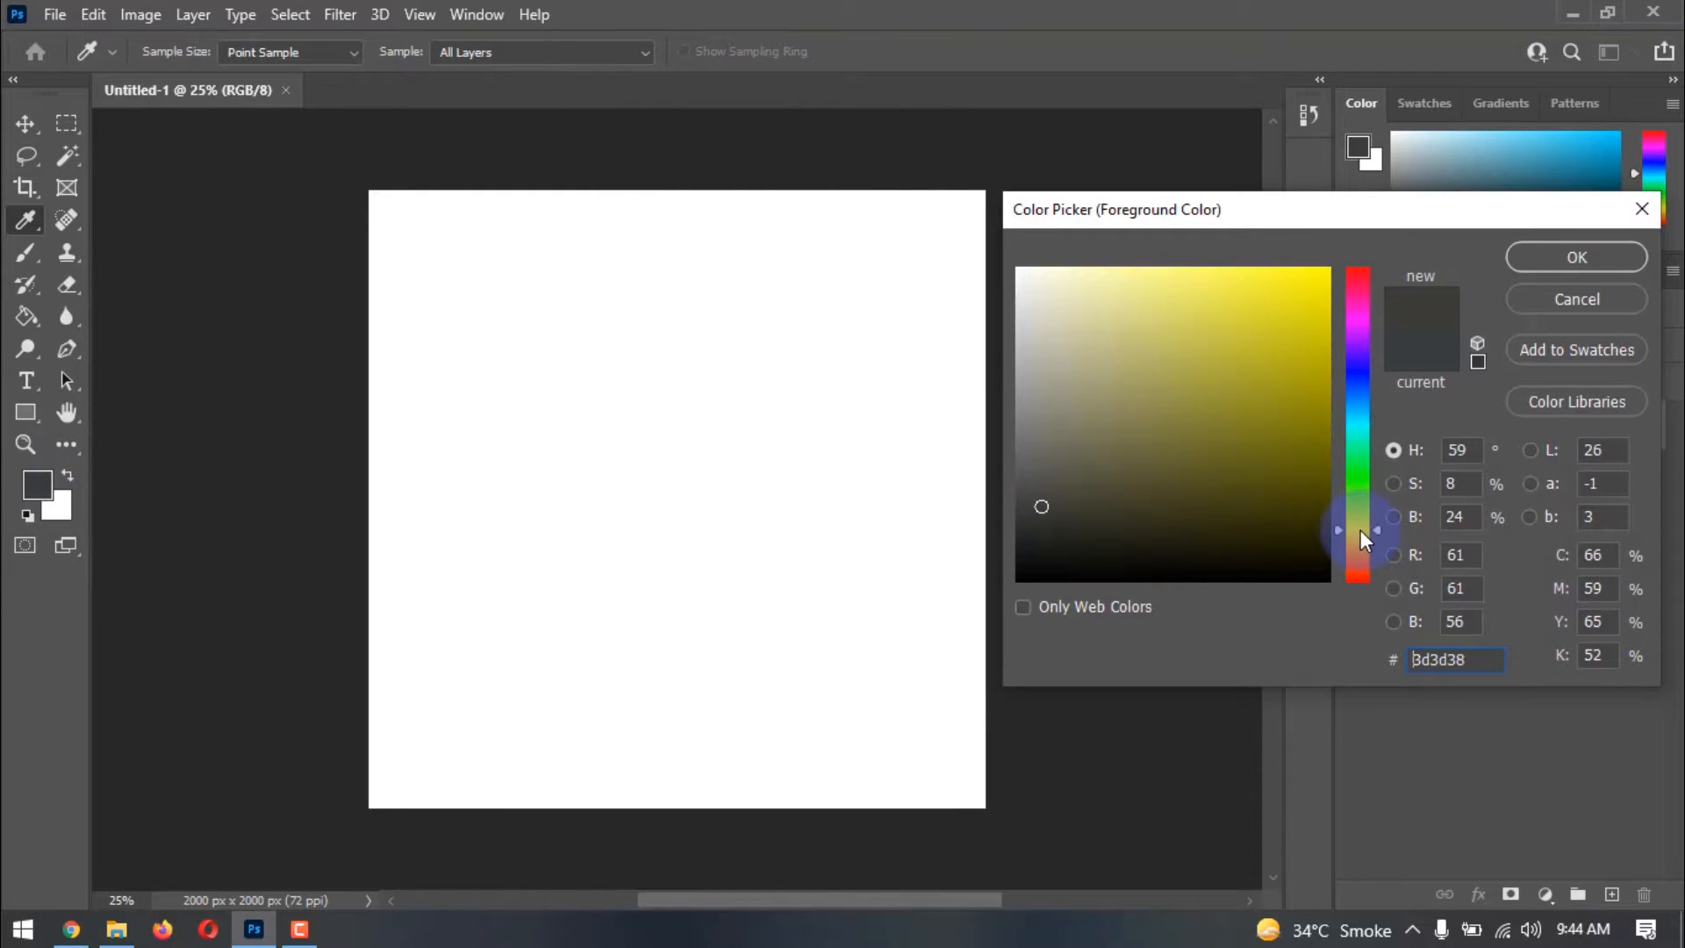
left_click_drag(1312, 365, 1346, 226)
left_click(1567, 258)
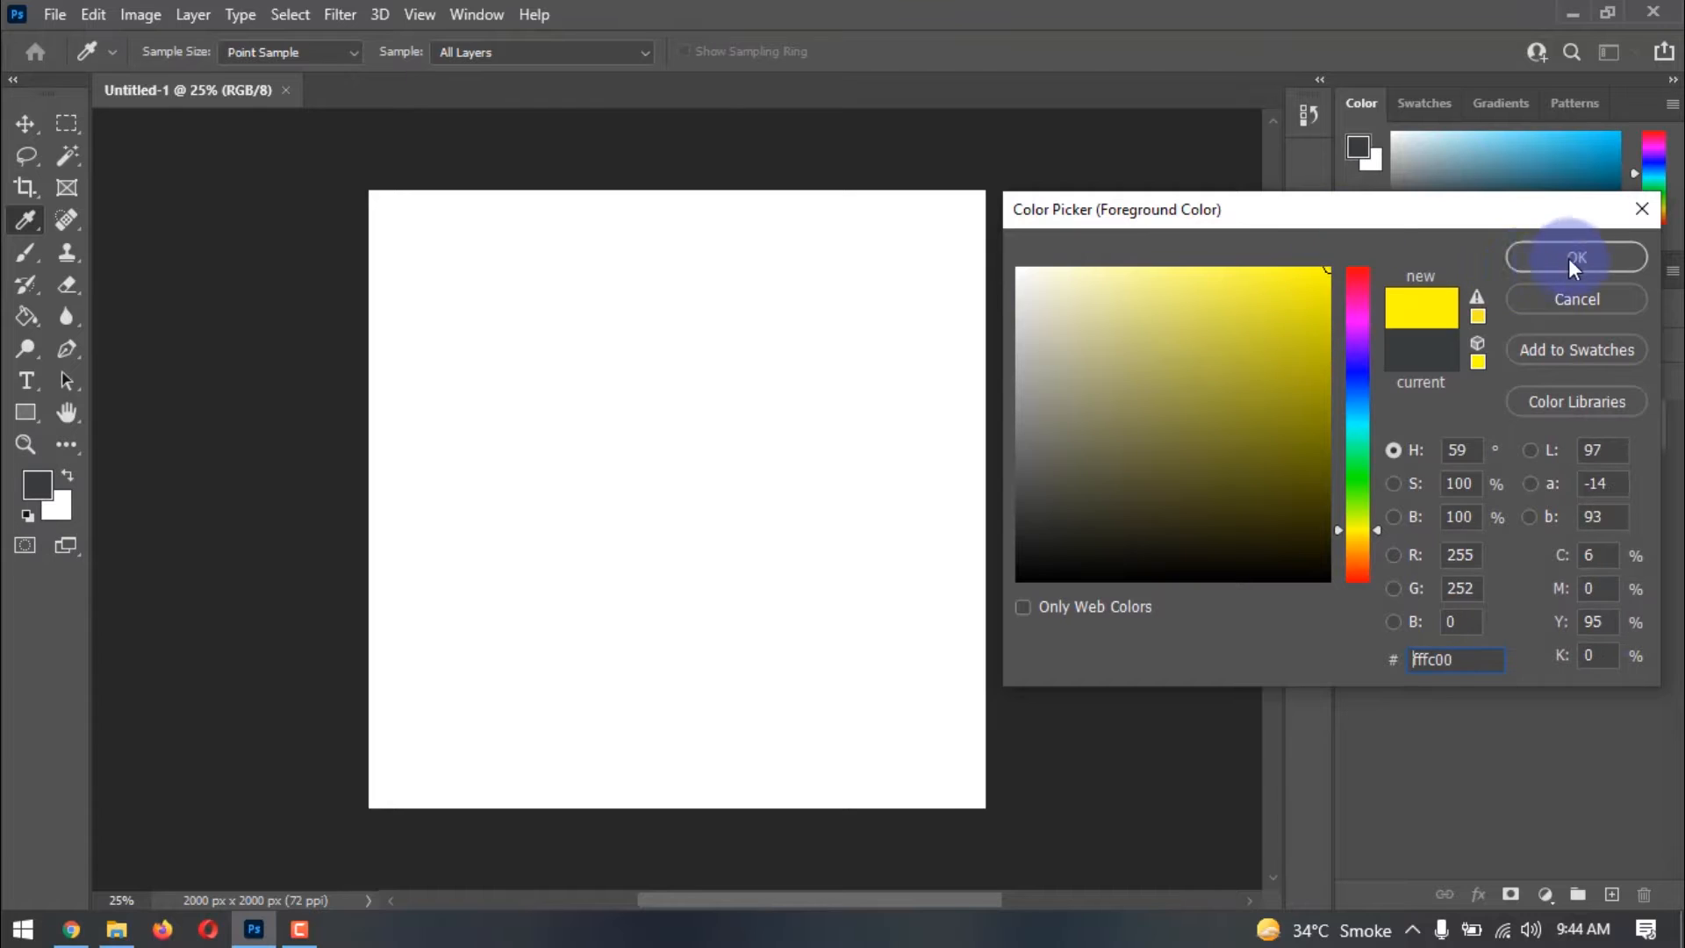
left_click(777, 402)
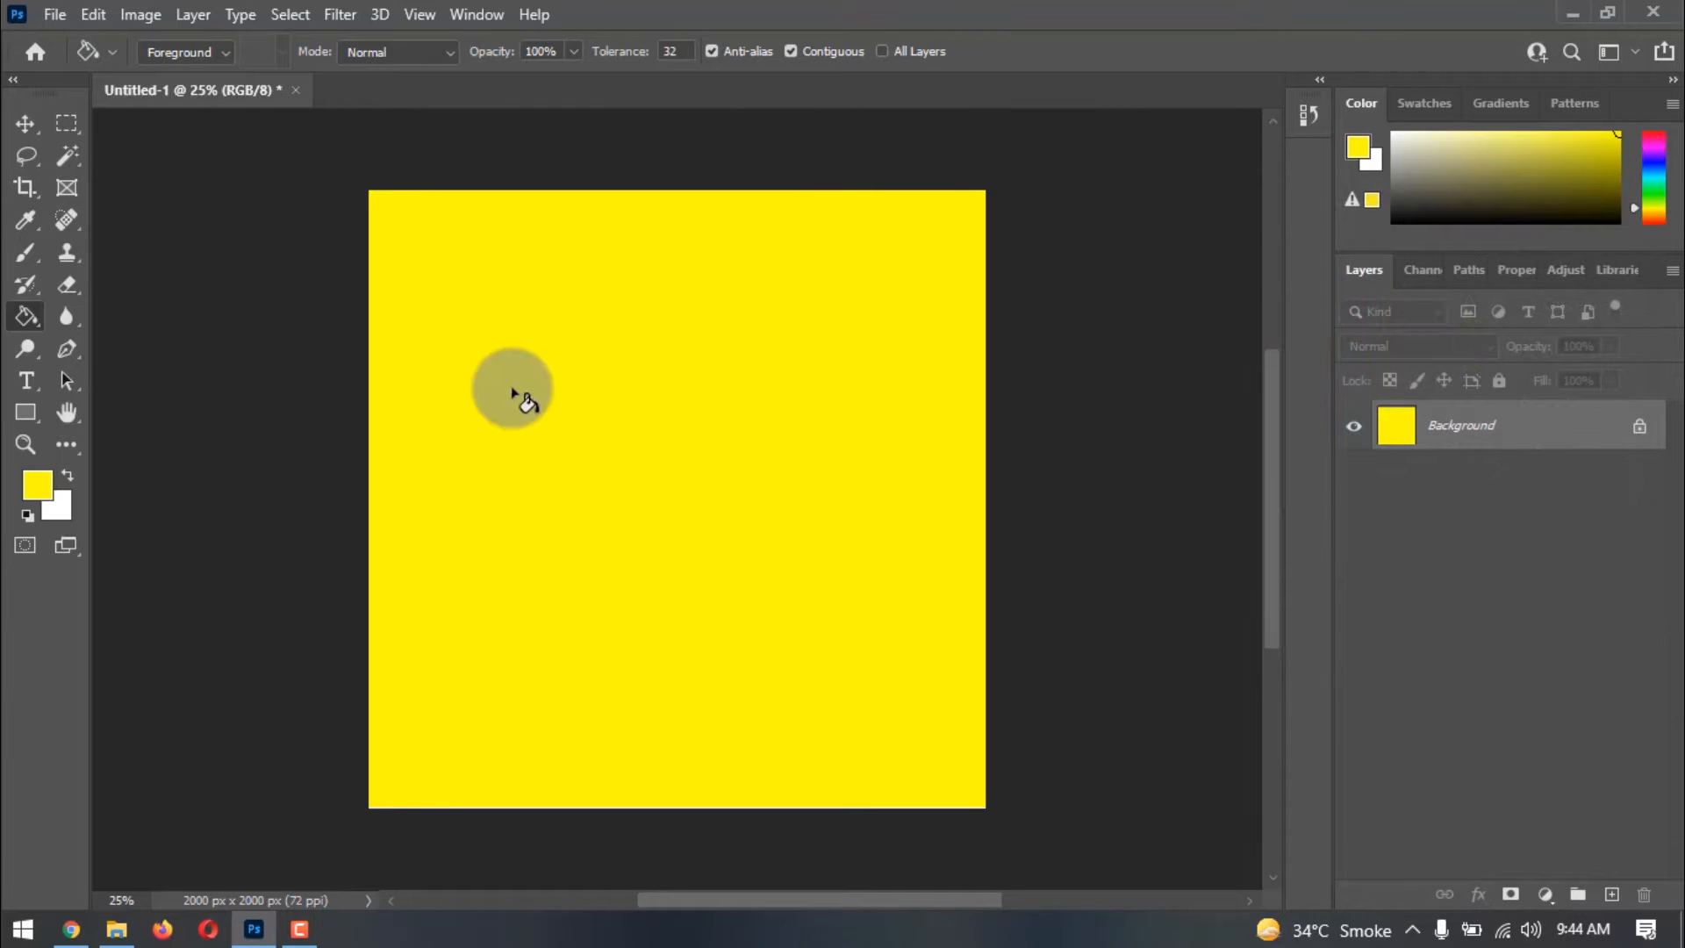
left_click(24, 123)
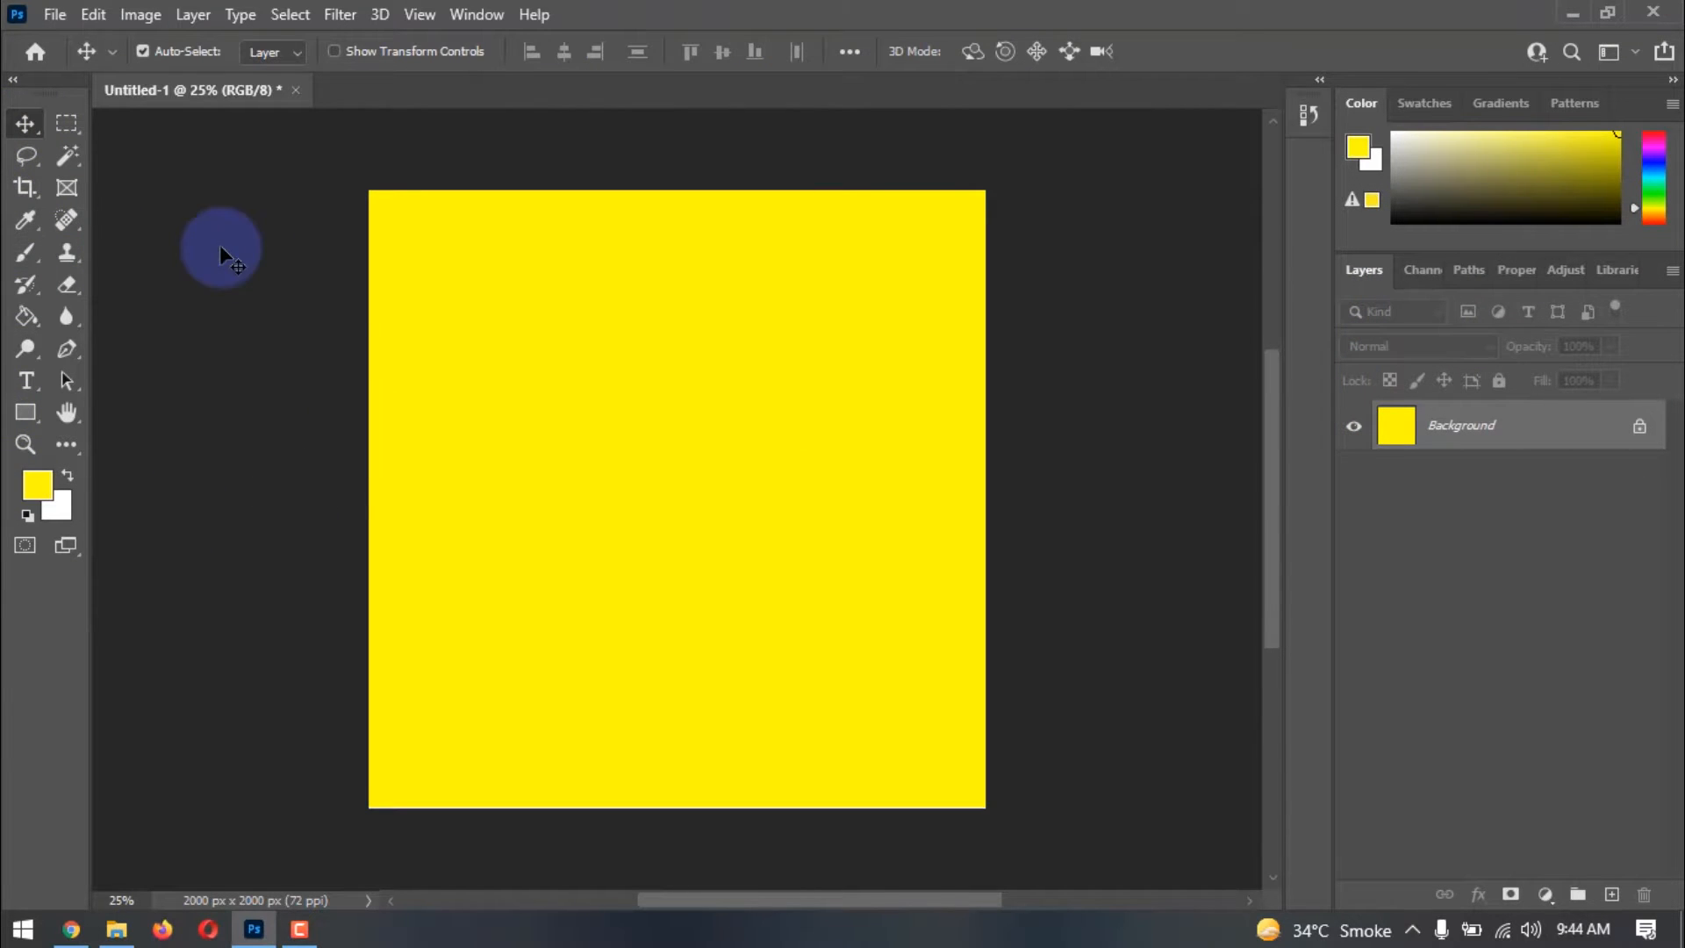
- Switch to Chrome and open pixabay.com
left_click(71, 928)
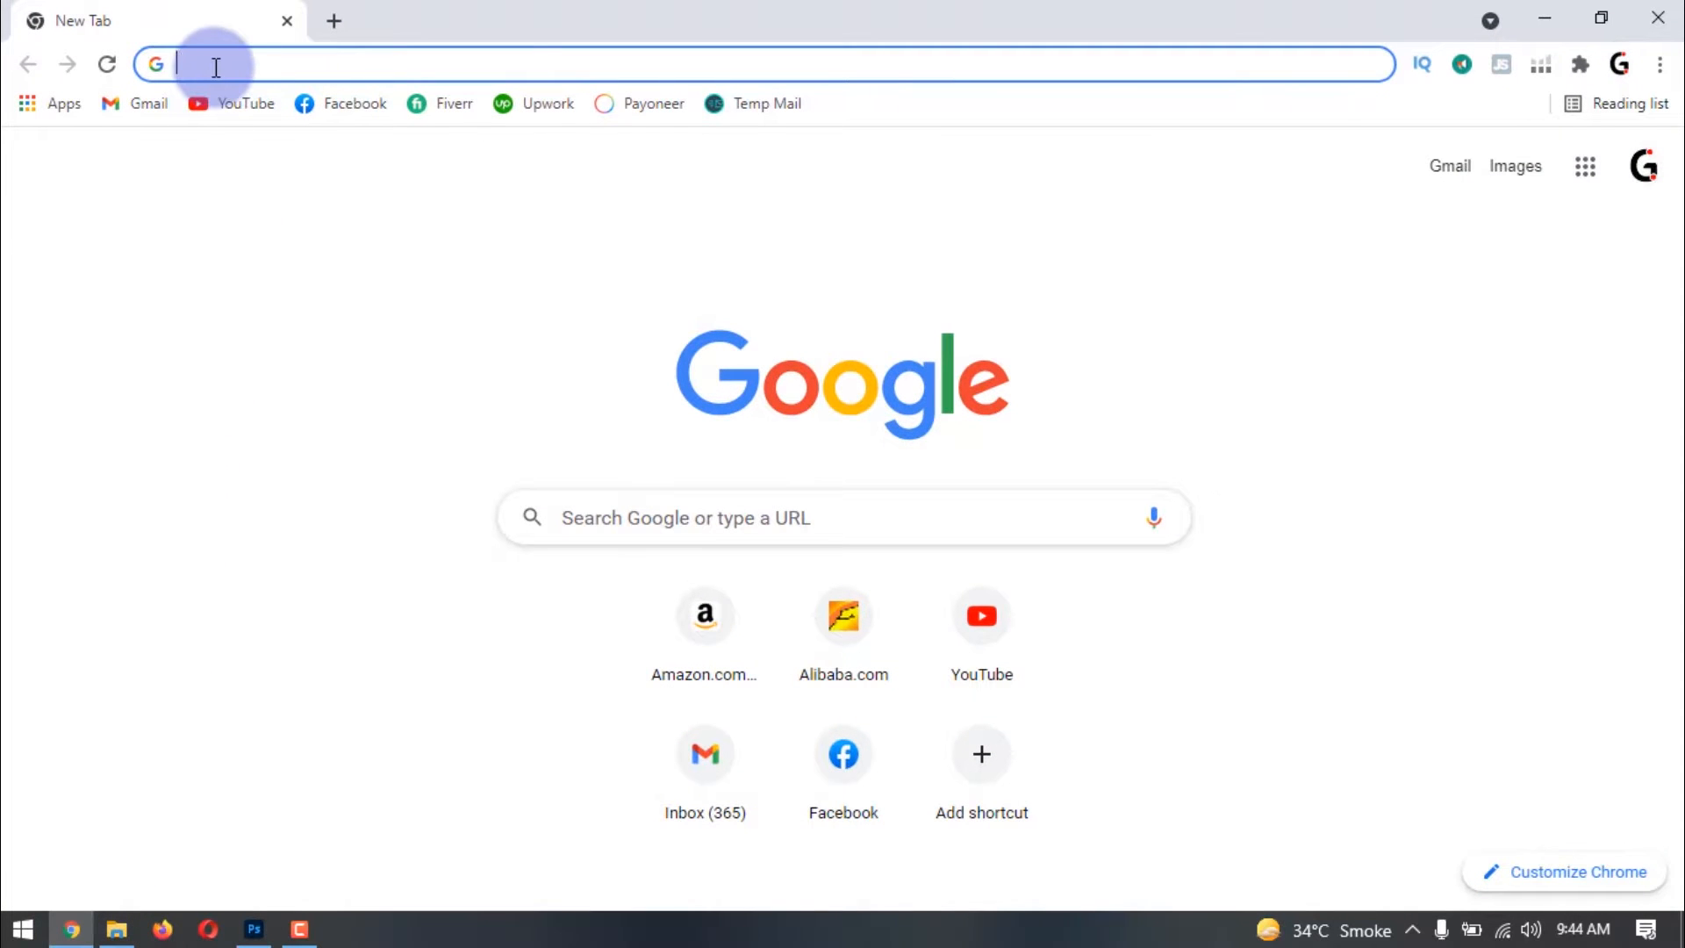
type("pixa")
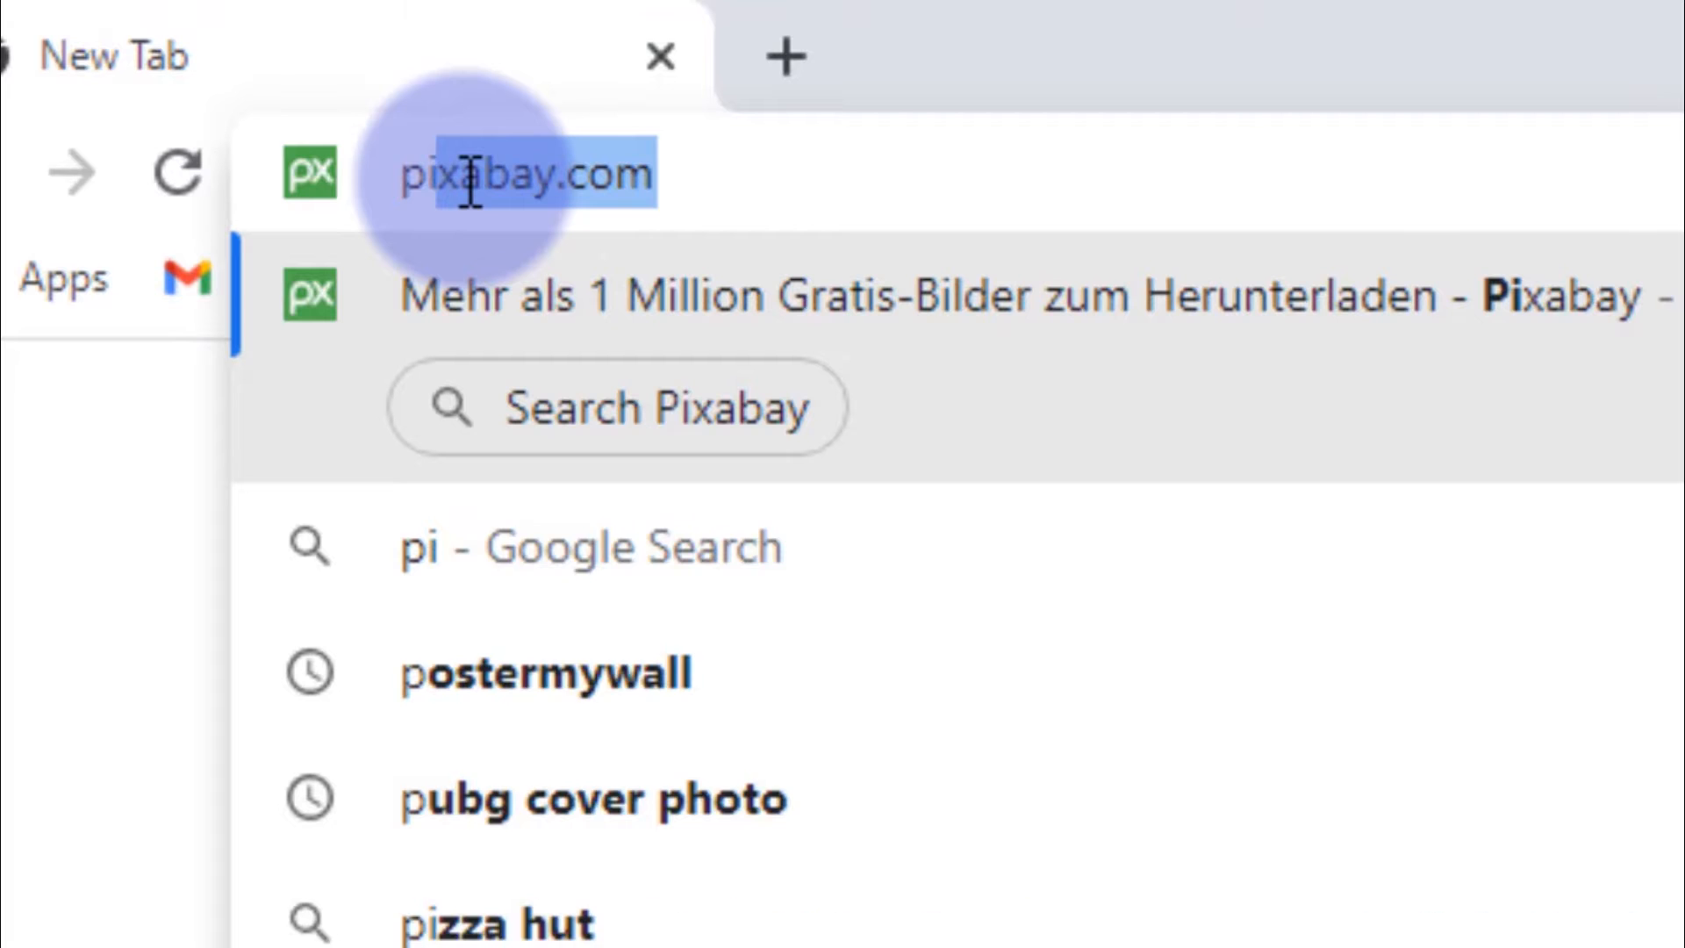
type("bay")
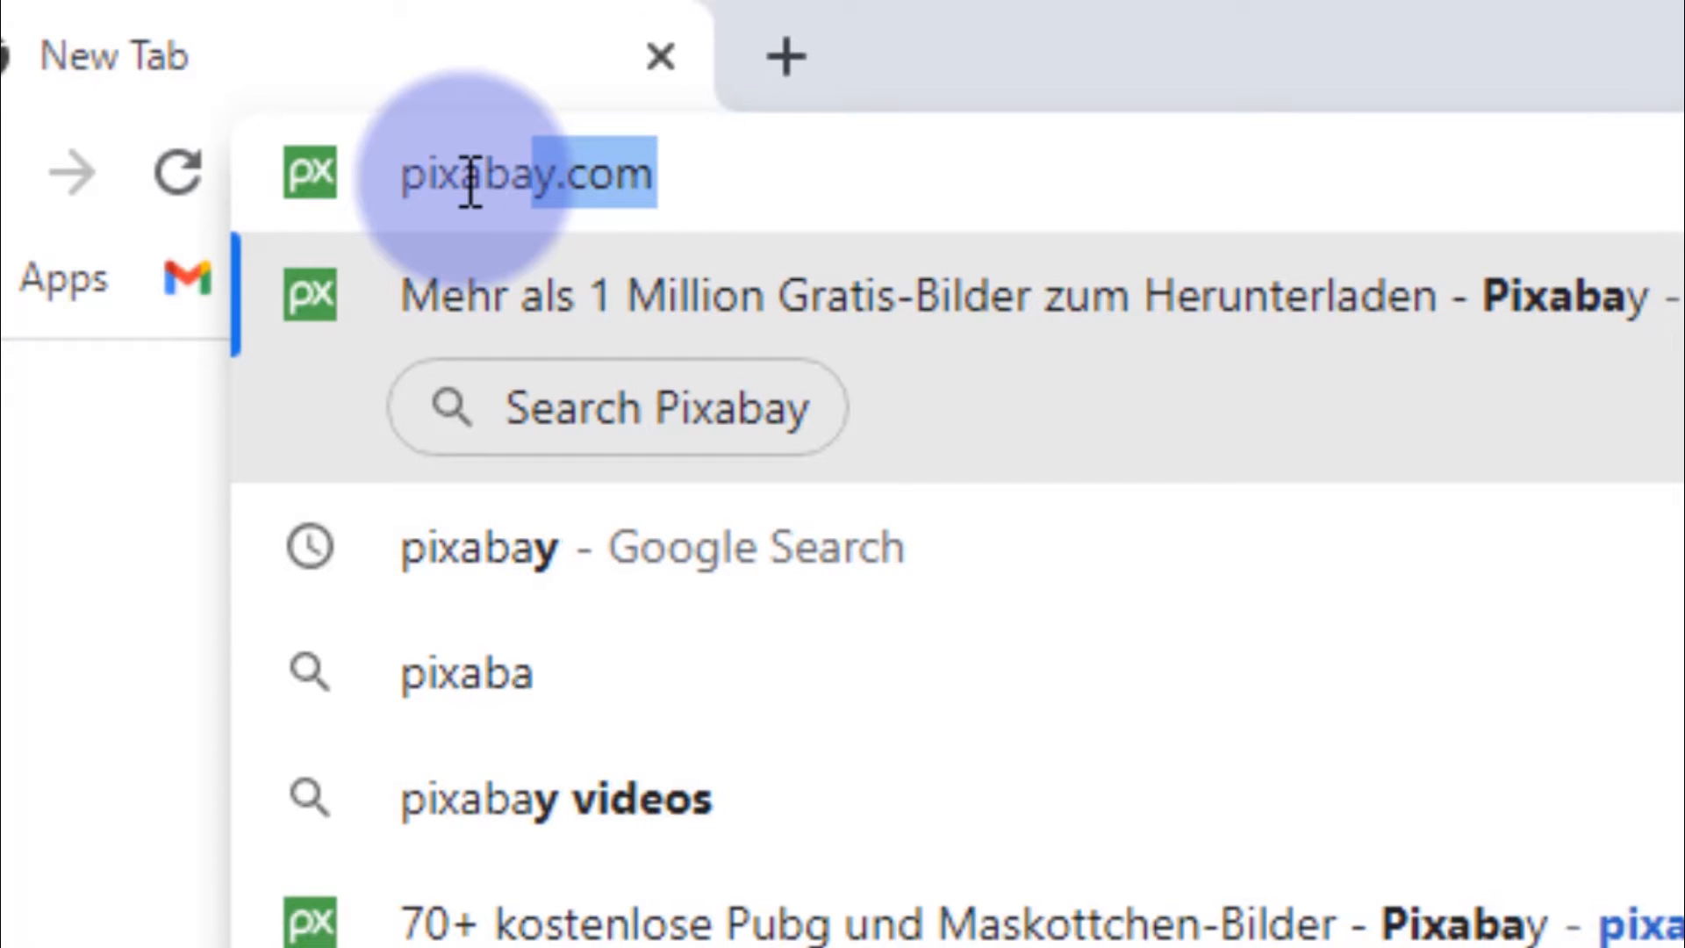
key("Return")
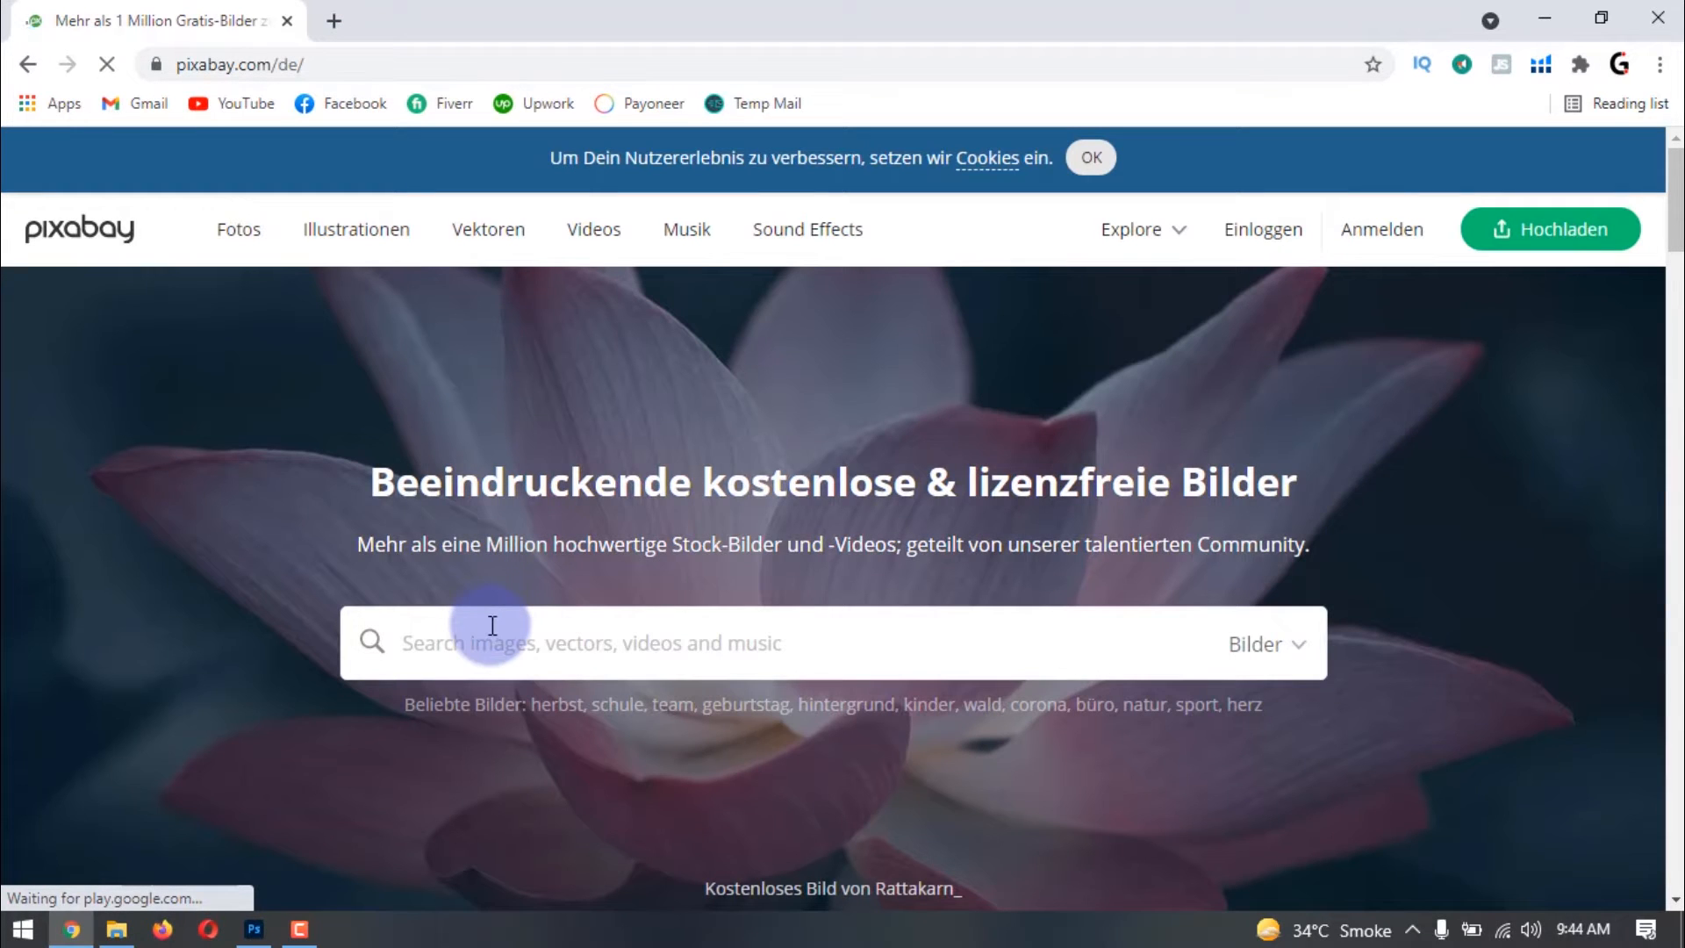
- Search Pixabay for pubg images
left_click(492, 626)
type("p")
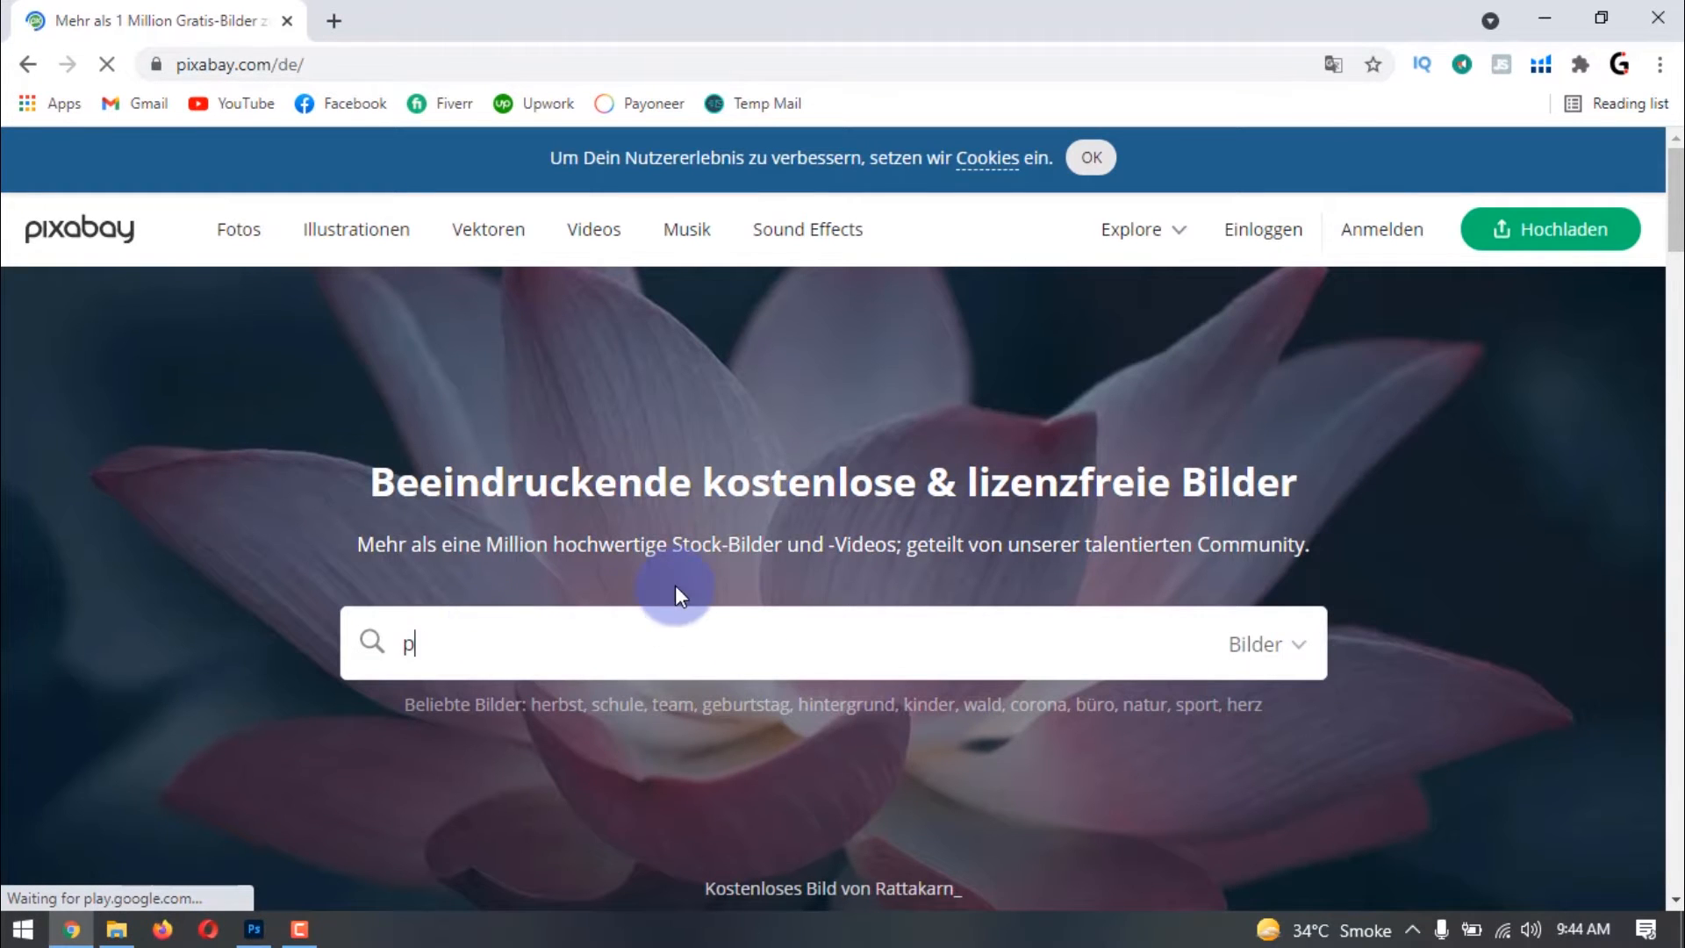
type("ubg")
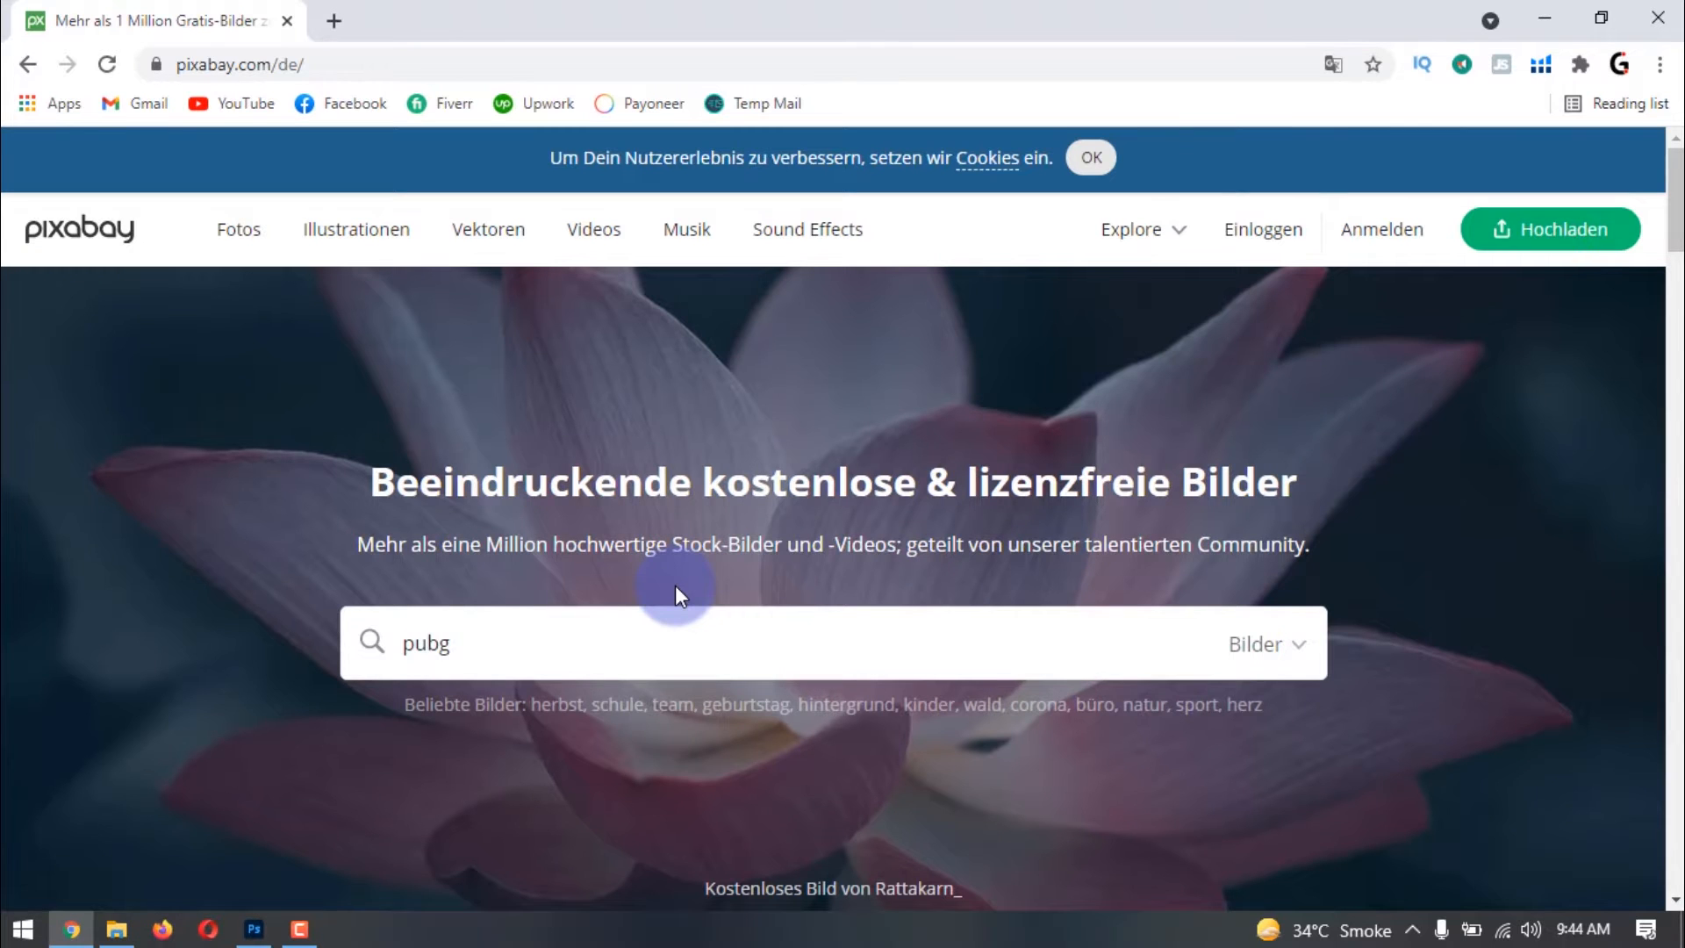
key("Return")
- Browse the pubg results and open the illustration of the man in red clothing carrying a purple gun
scroll(675, 586, "down", 7)
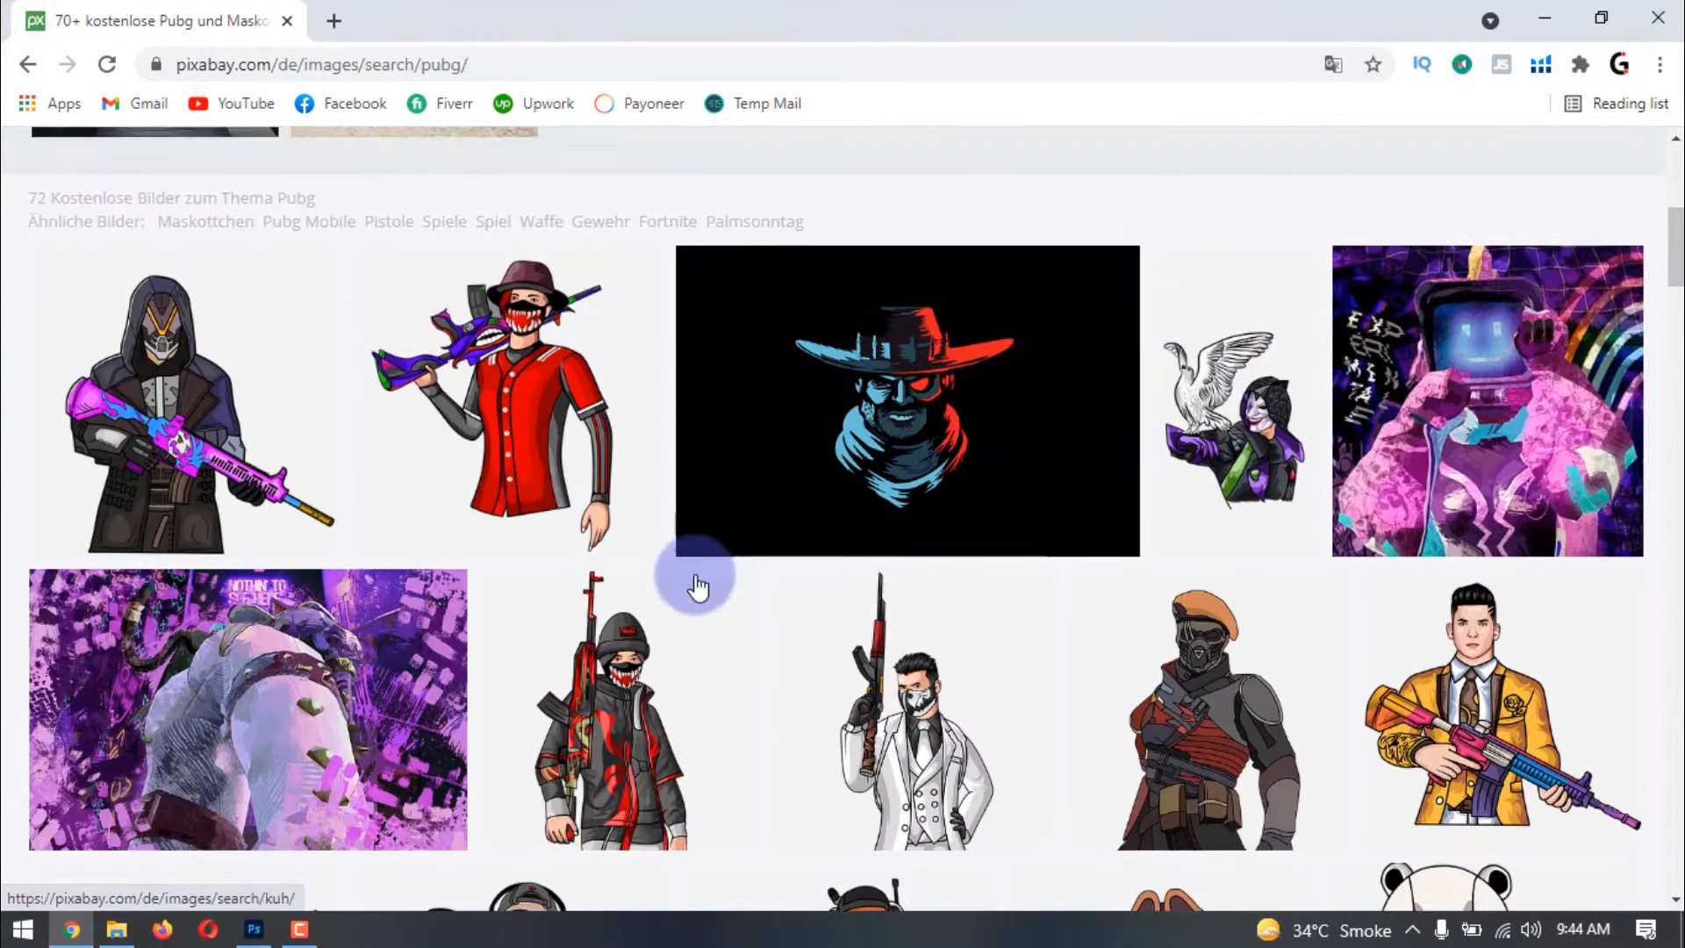
scroll(1496, 368, "down", 1)
scroll(1496, 368, "up", 4)
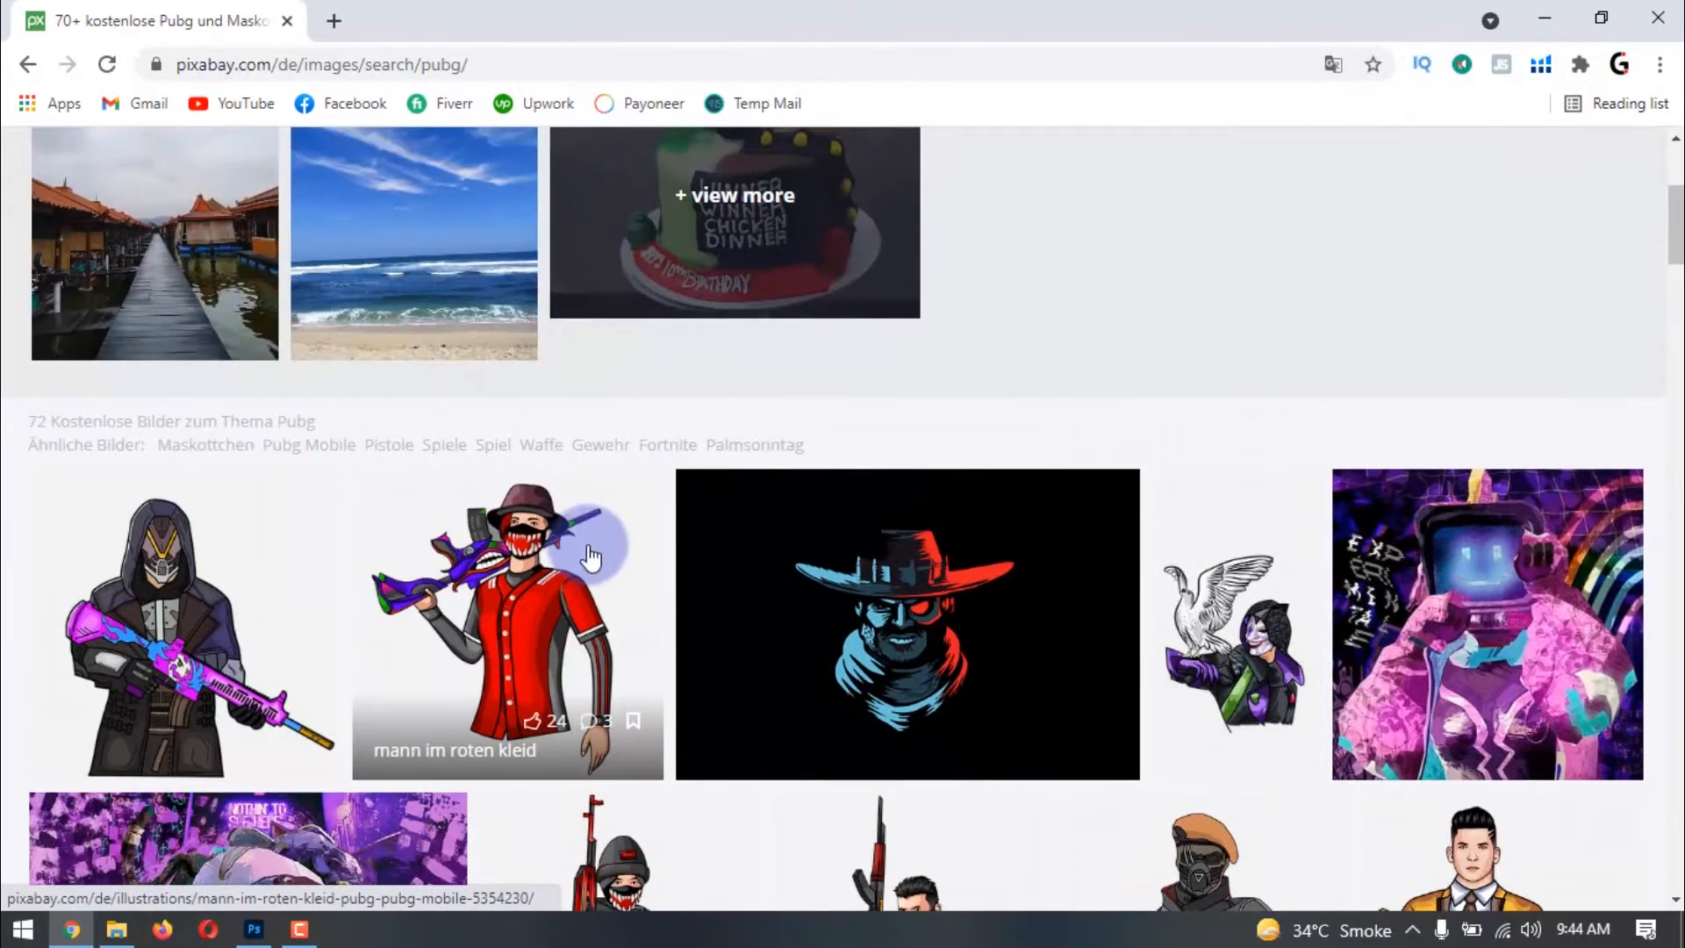
left_click(560, 549)
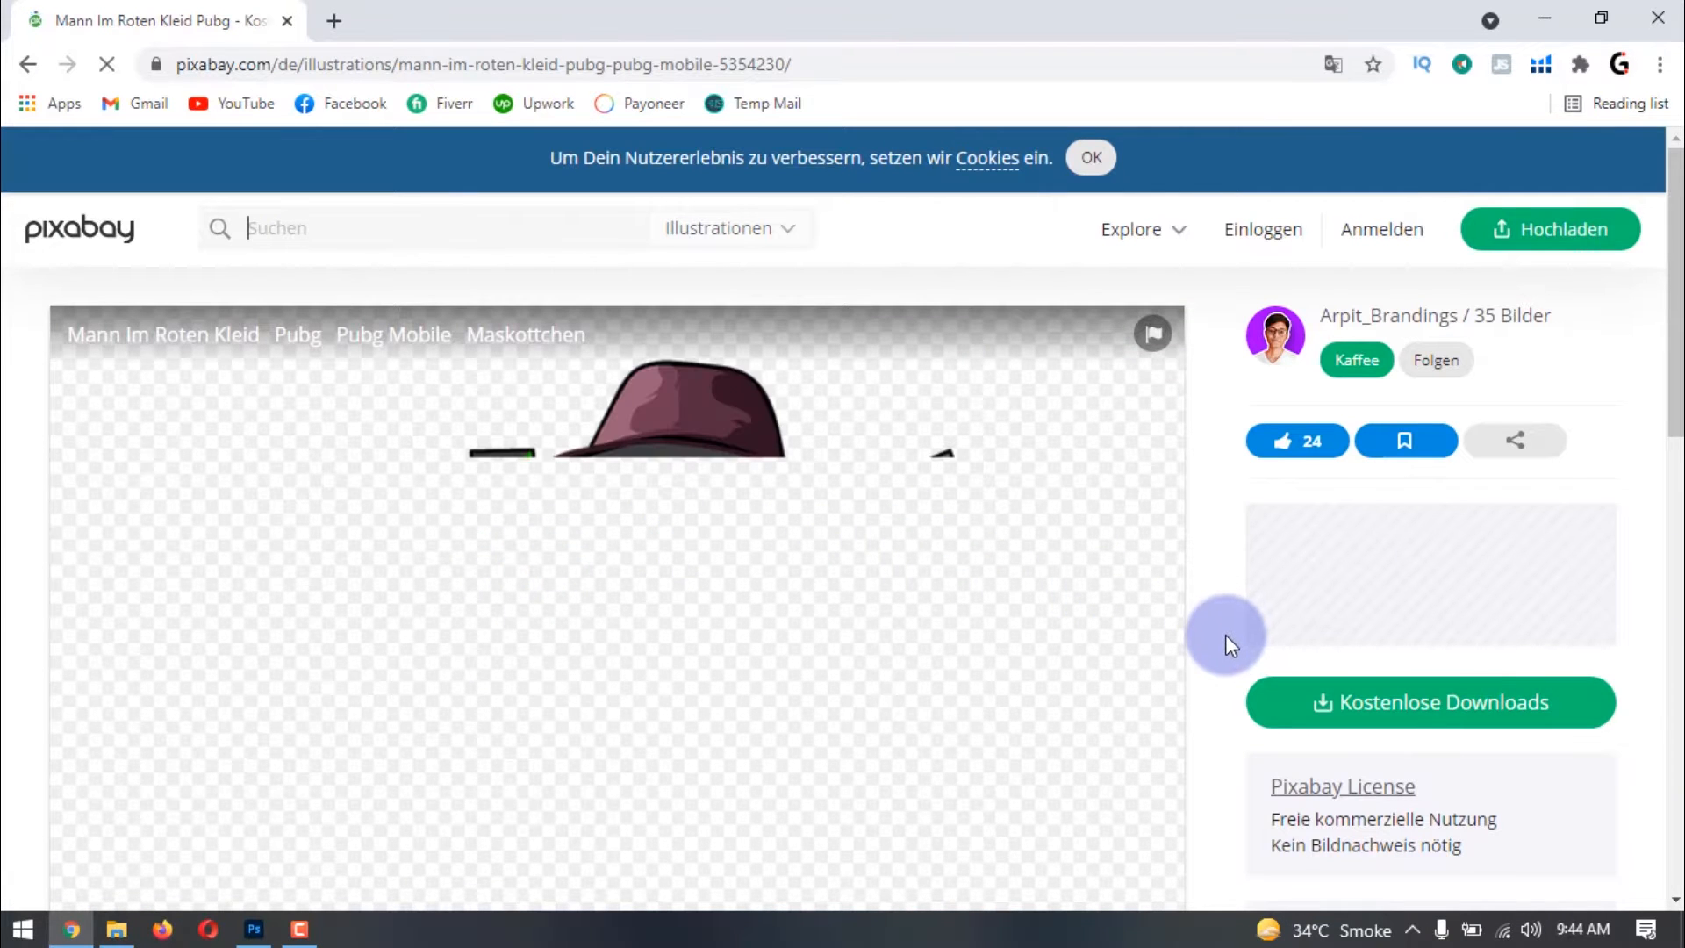
- Try translating the image page to English, and download the illustration as a 1920×1920 PNG
scroll(890, 583, "down", 3)
scroll(1033, 550, "up", 1)
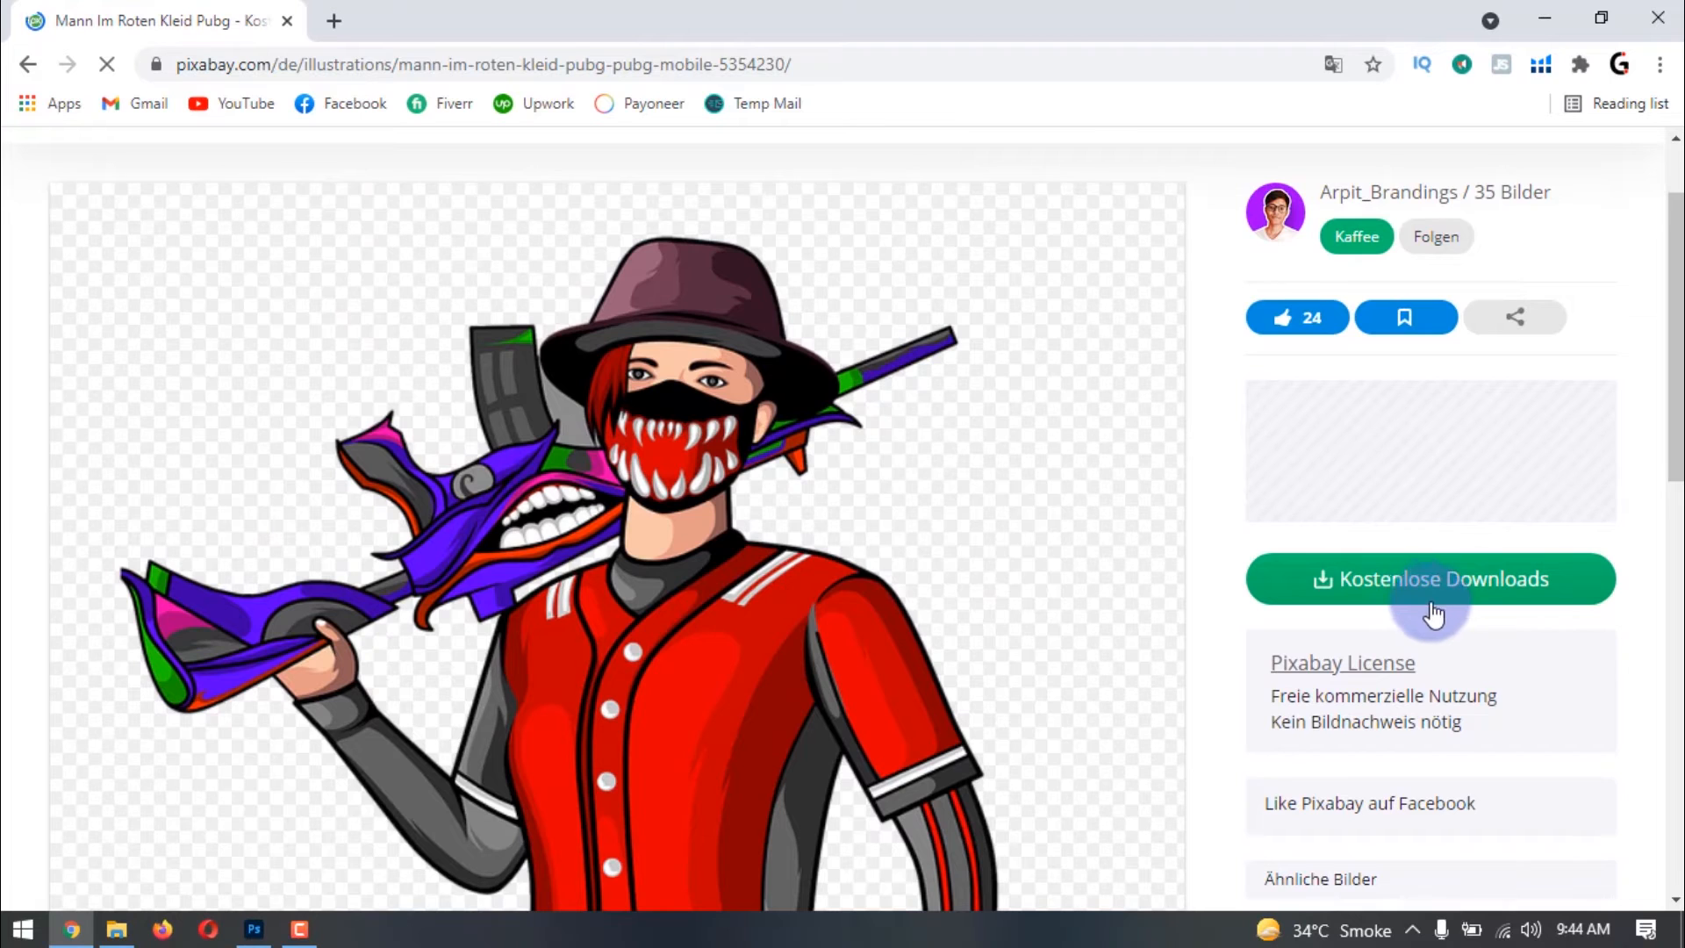
left_click(1347, 61)
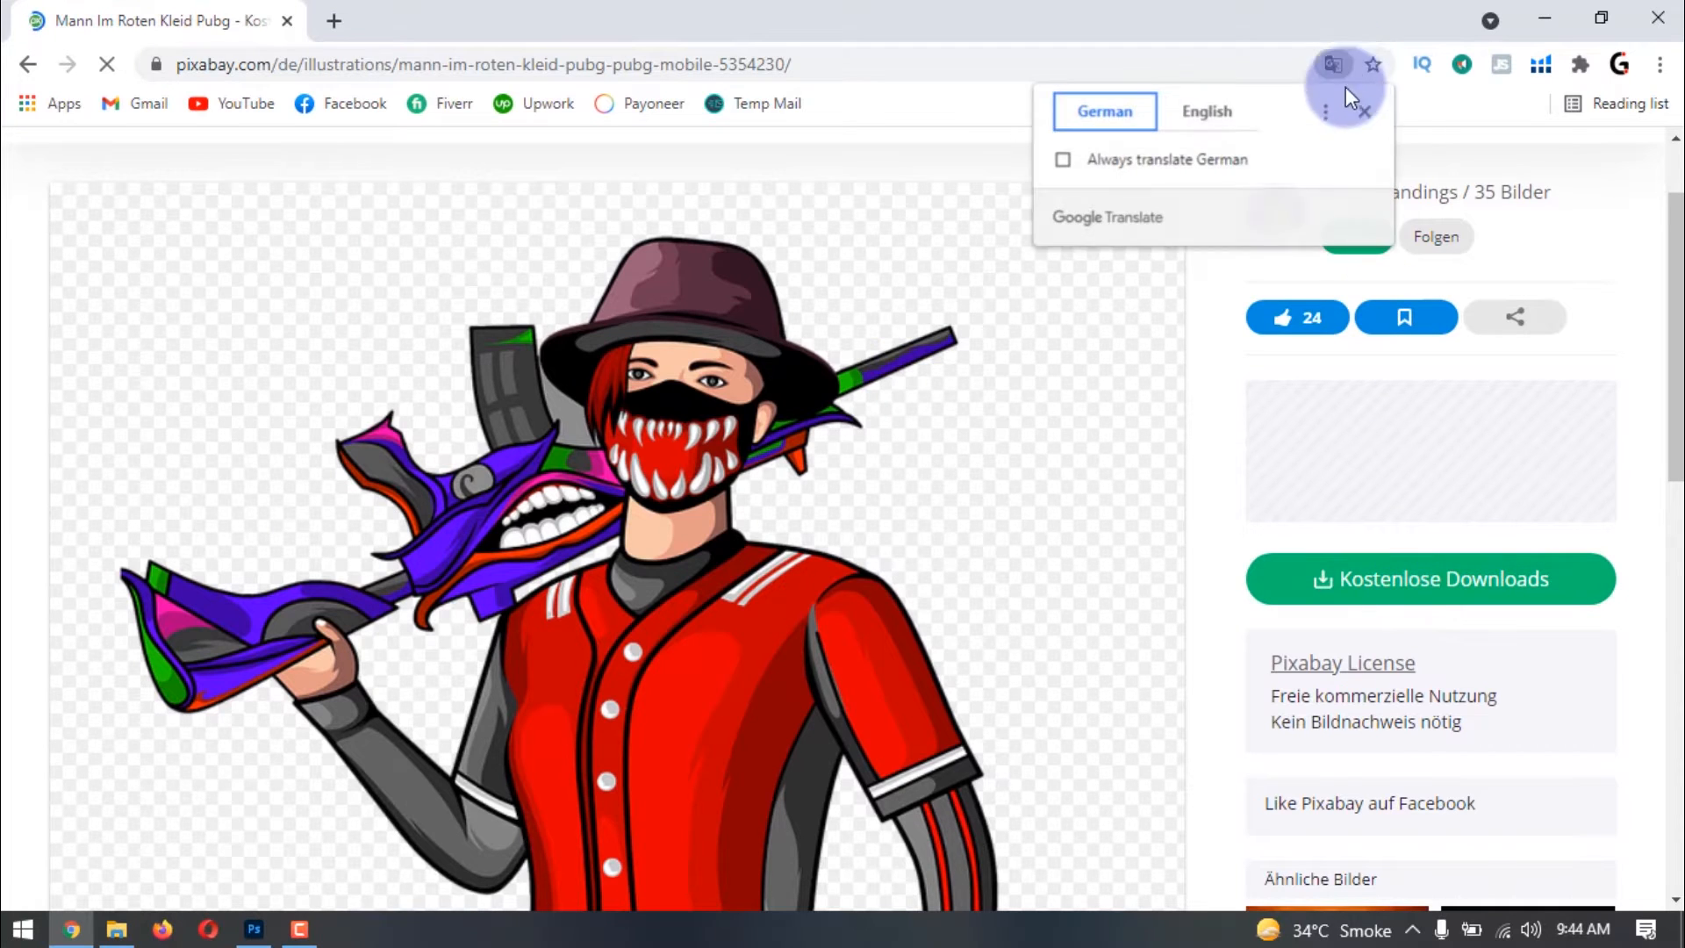
left_click(1240, 124)
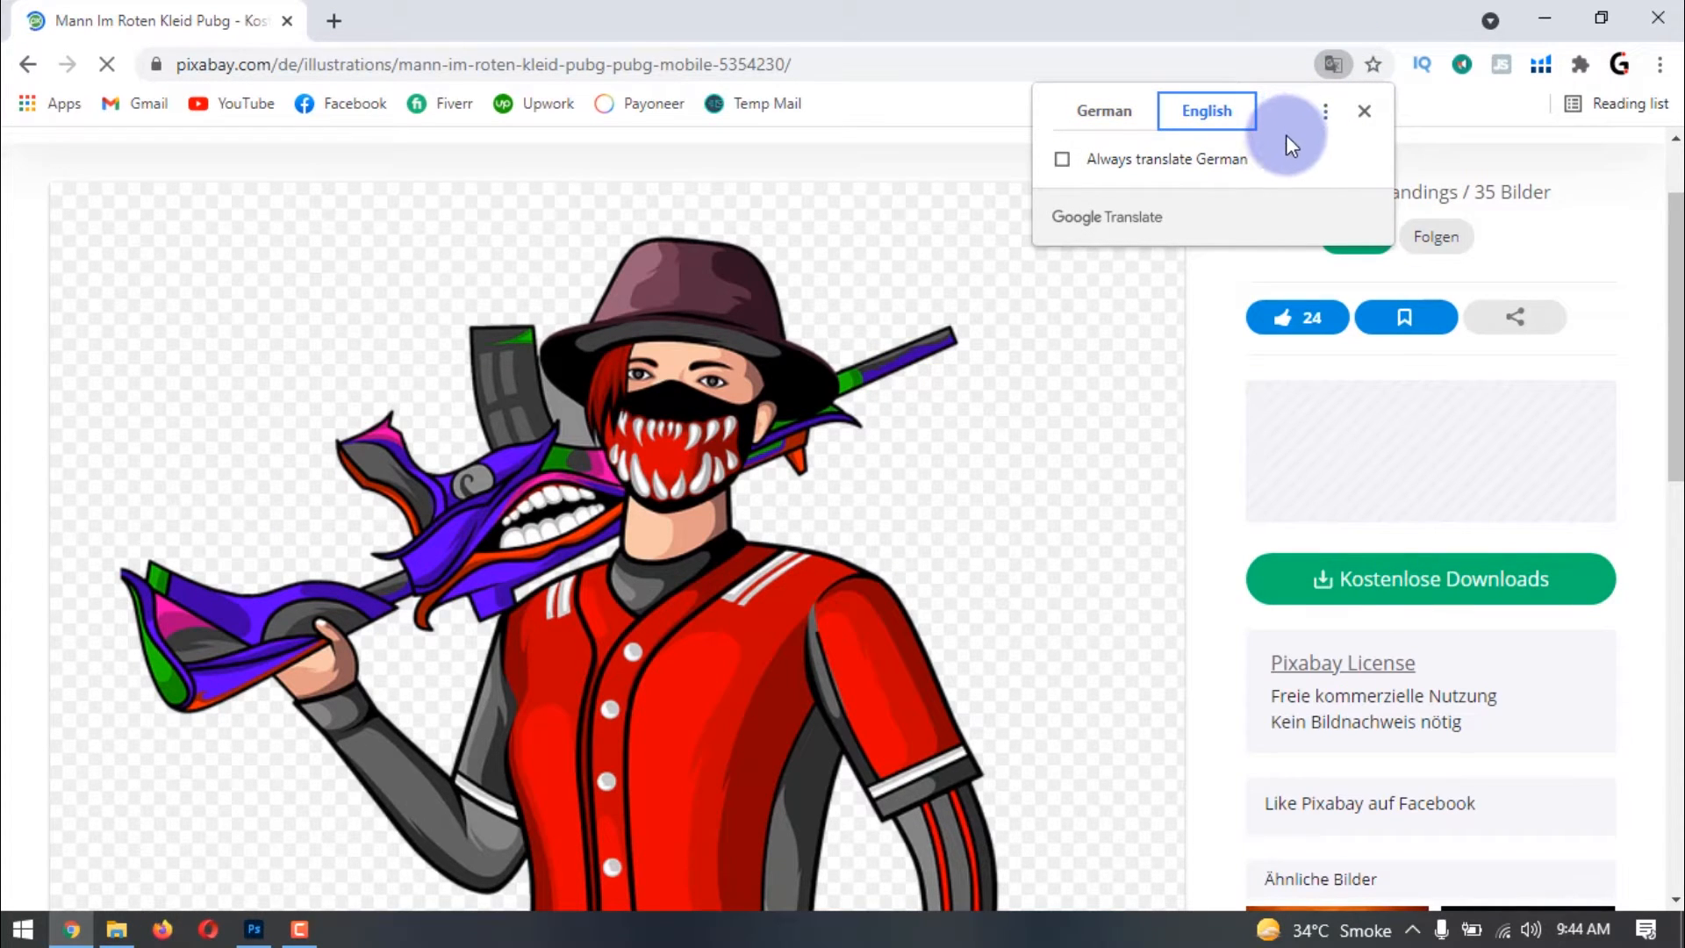
left_click(1430, 578)
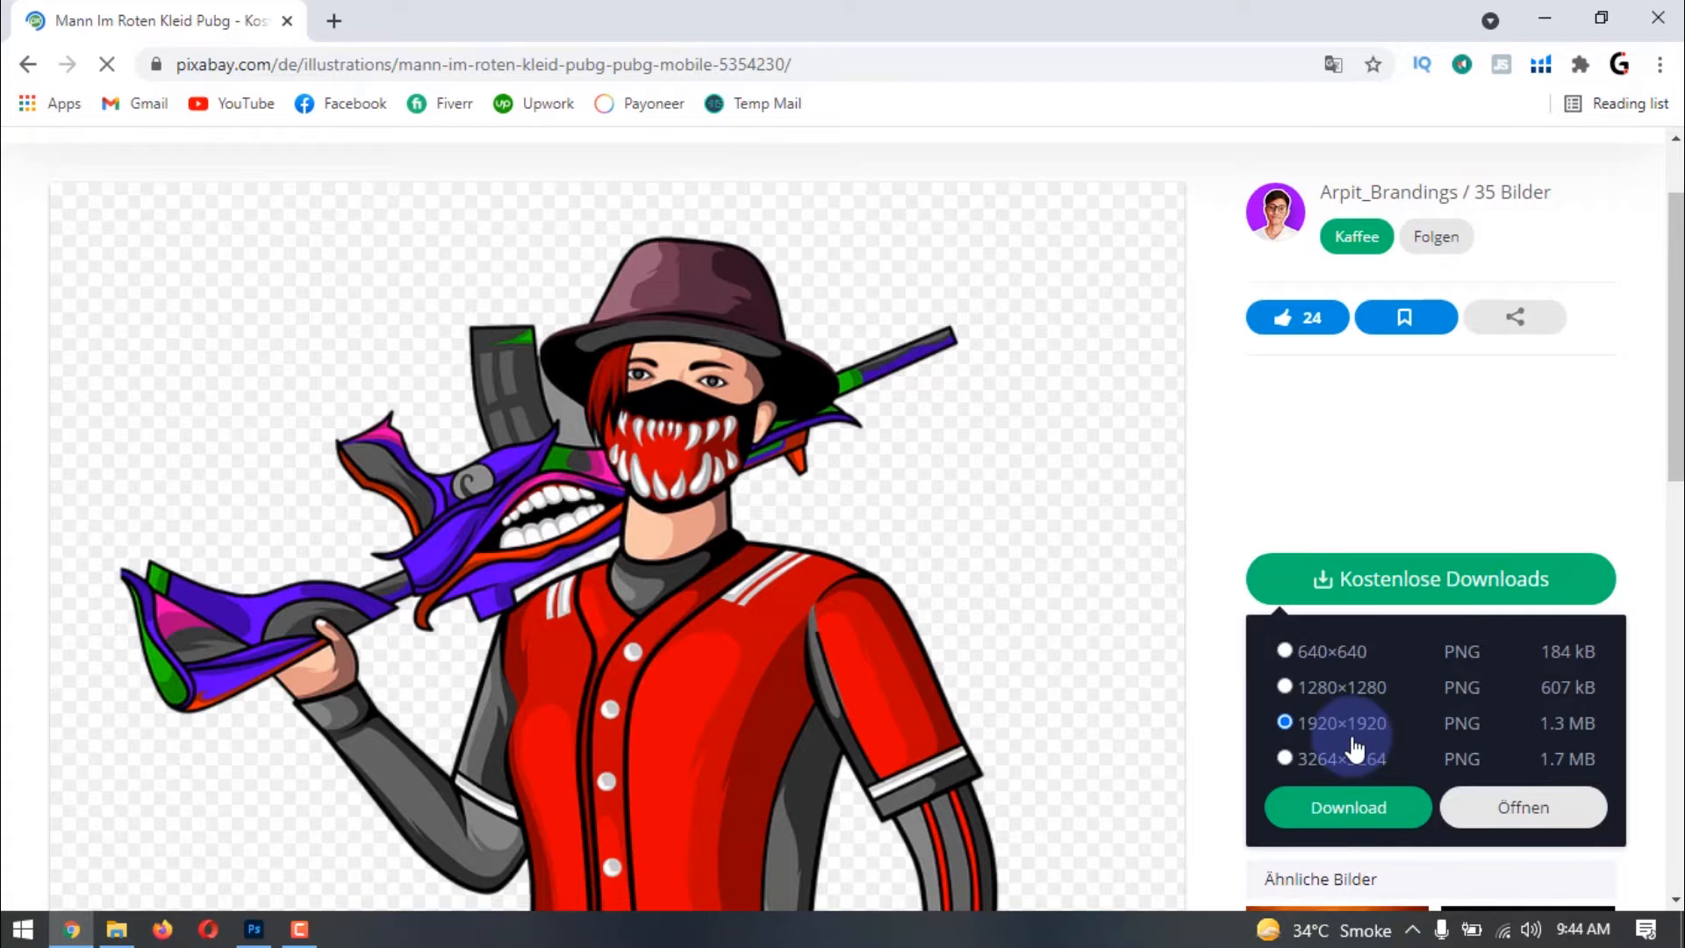
left_click(1329, 809)
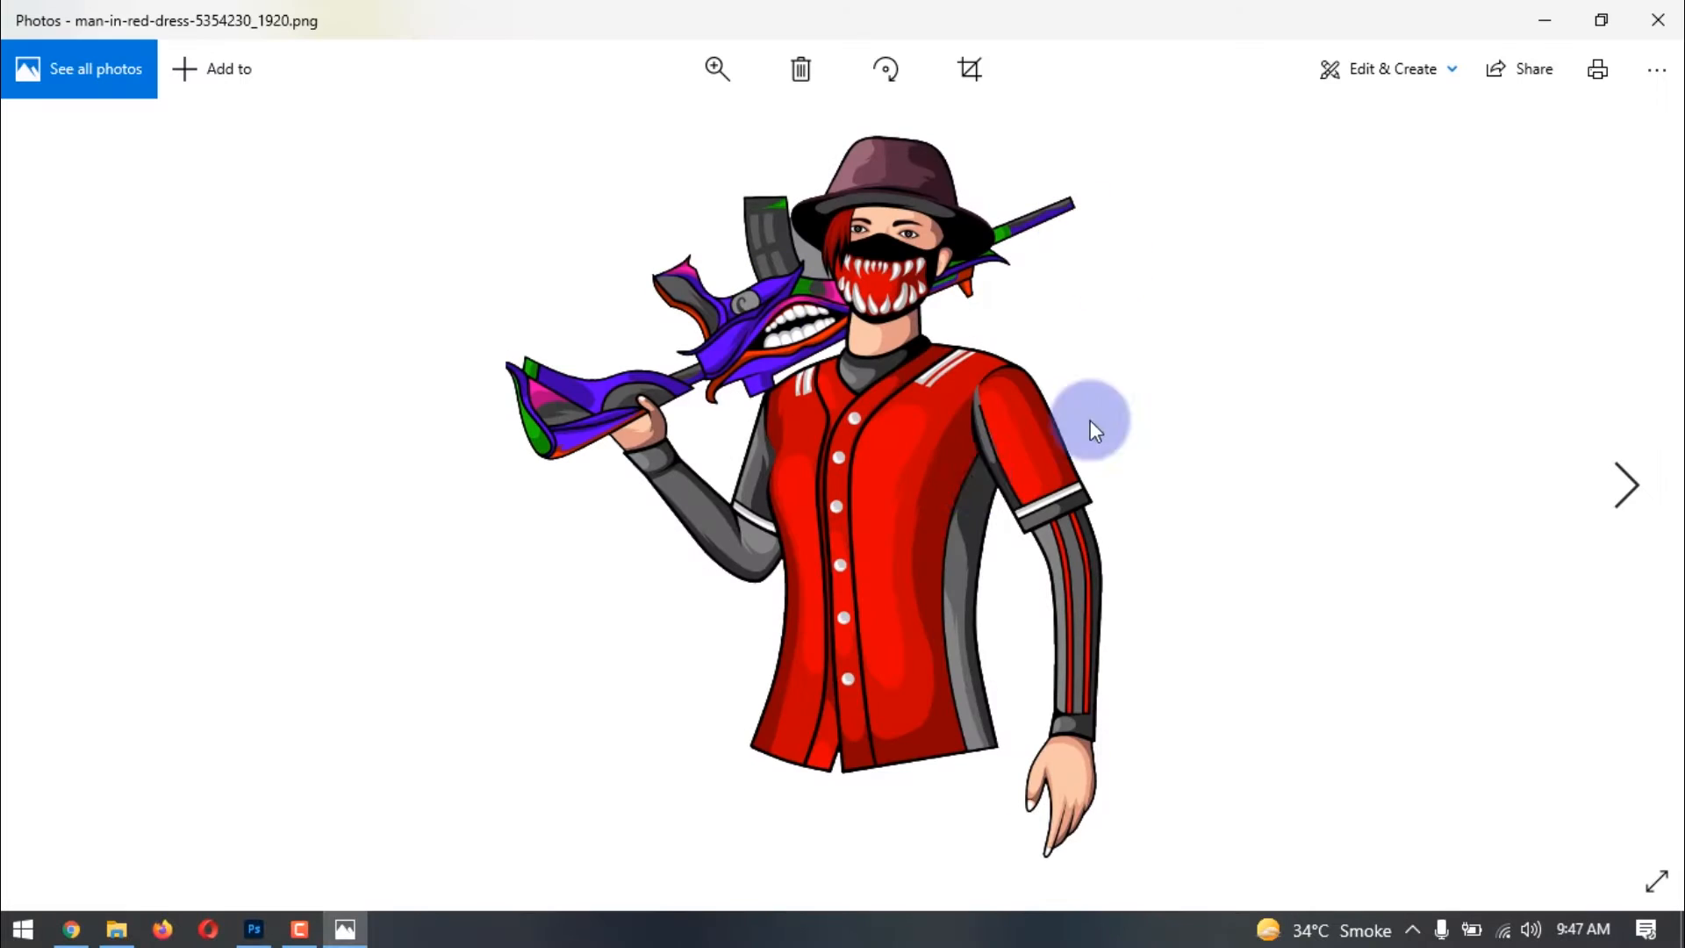
- Close the photo preview and place the p1 image from New folder into the Photoshop document, scaled to 62.85%
left_click(1657, 16)
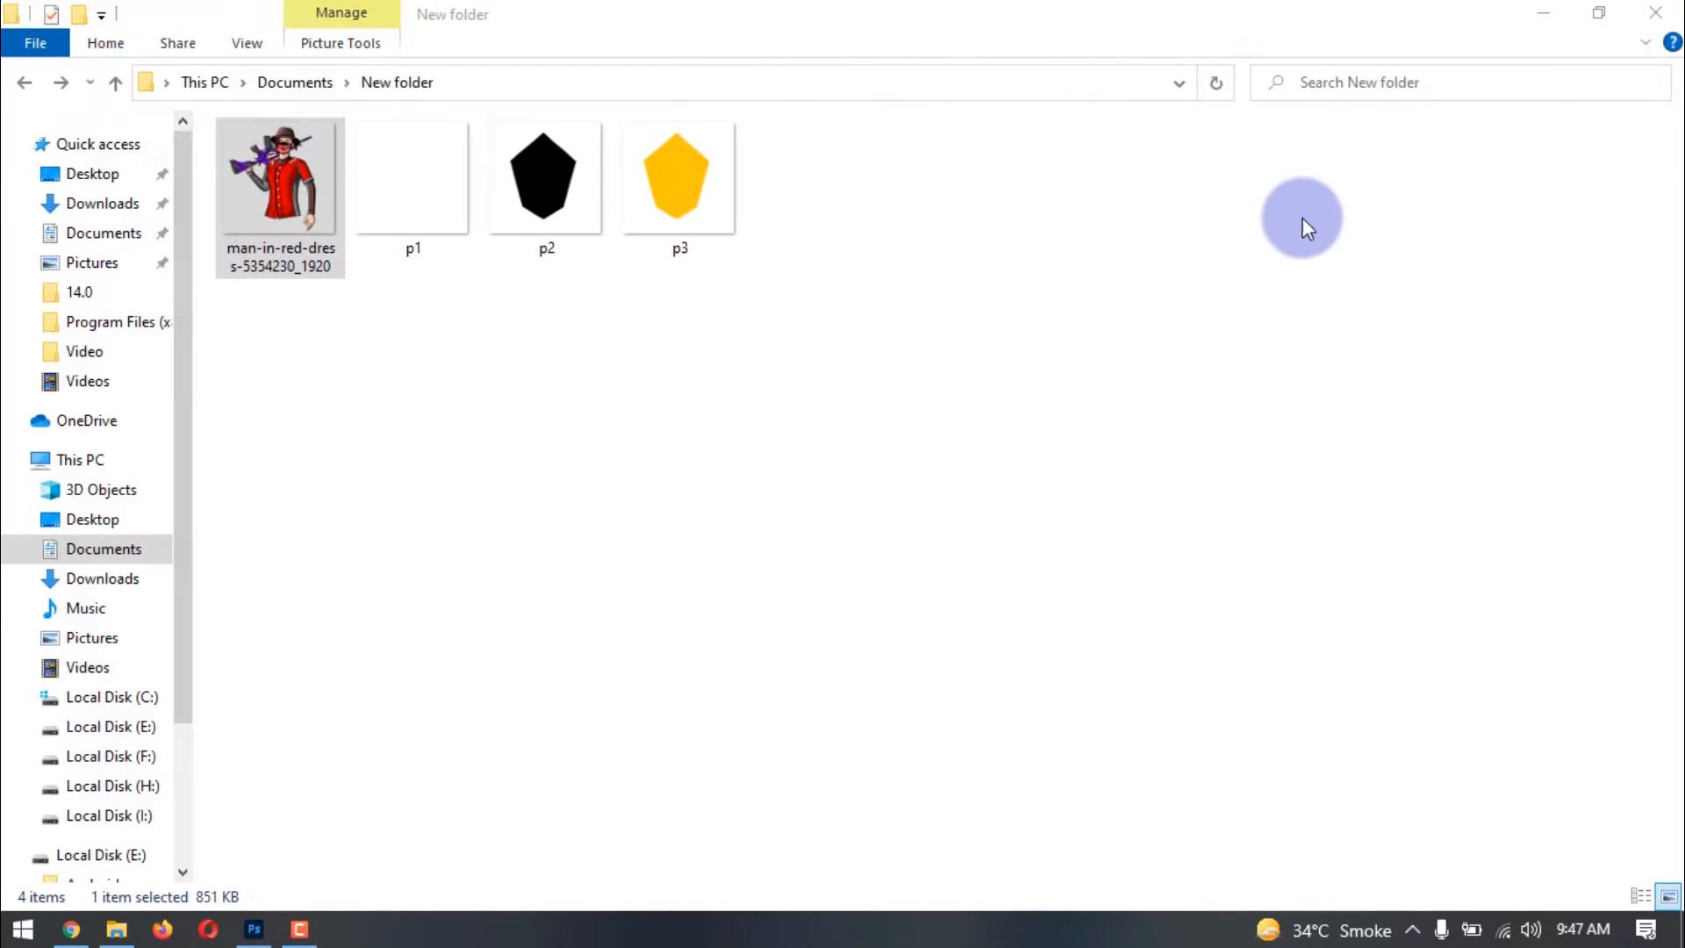
left_click_drag(825, 221, 451, 188)
left_click_drag(418, 286, 792, 175)
left_click(797, 230)
left_click_drag(430, 201, 651, 529)
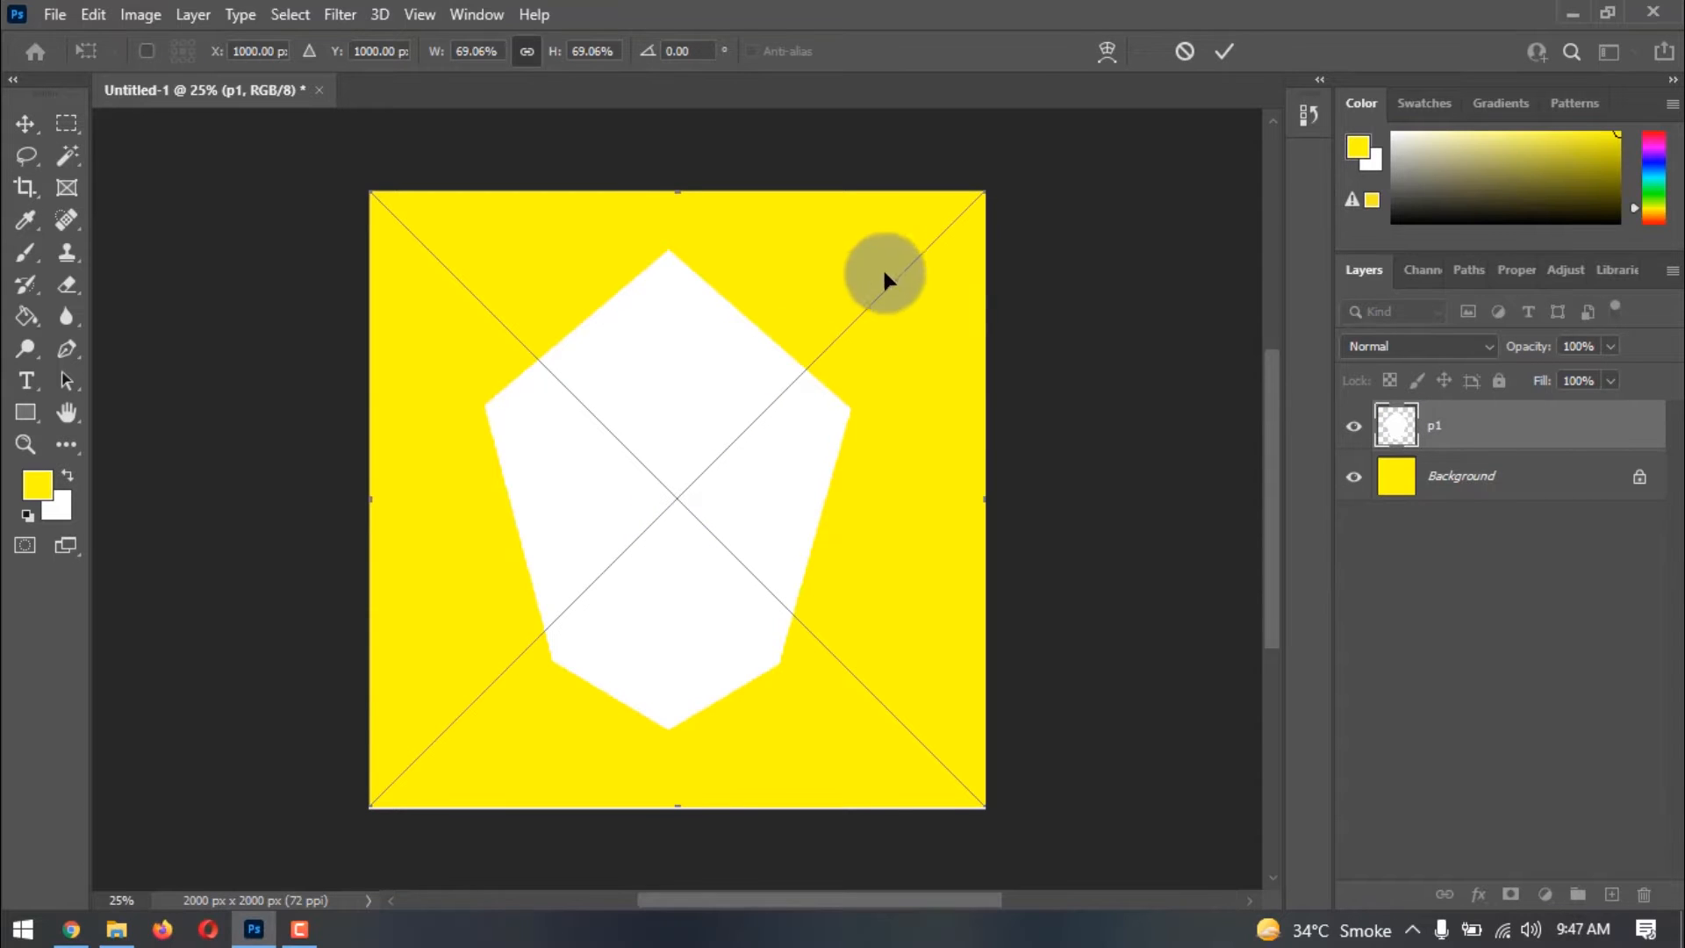
left_click_drag(982, 194, 956, 232)
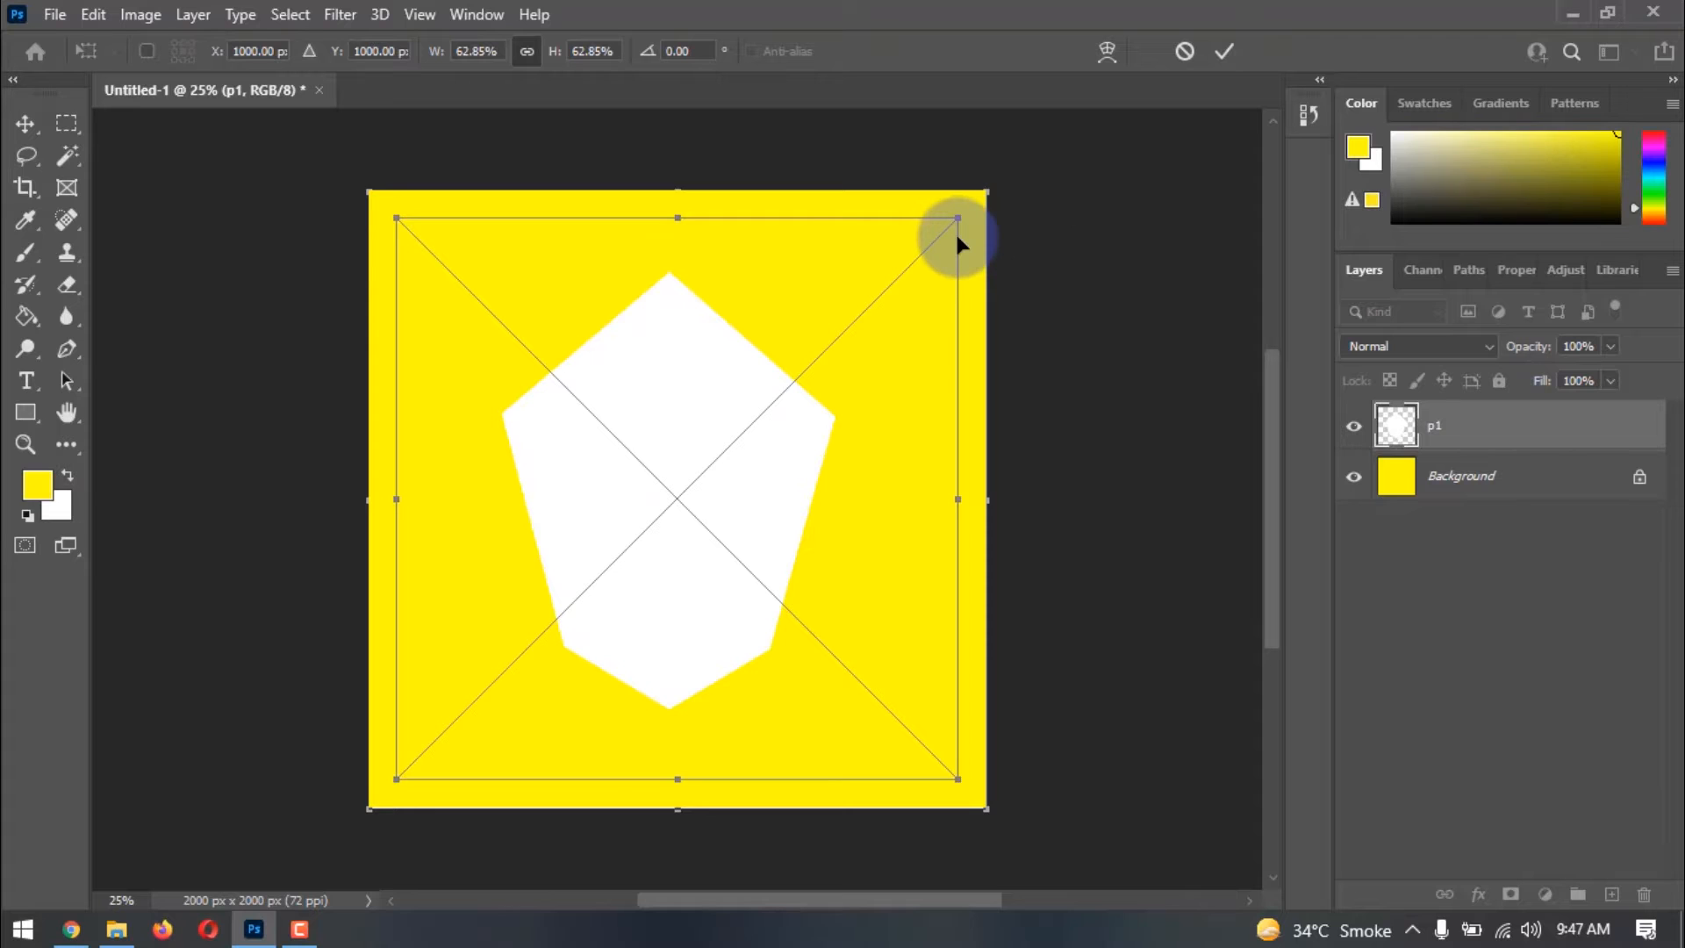
key("Return")
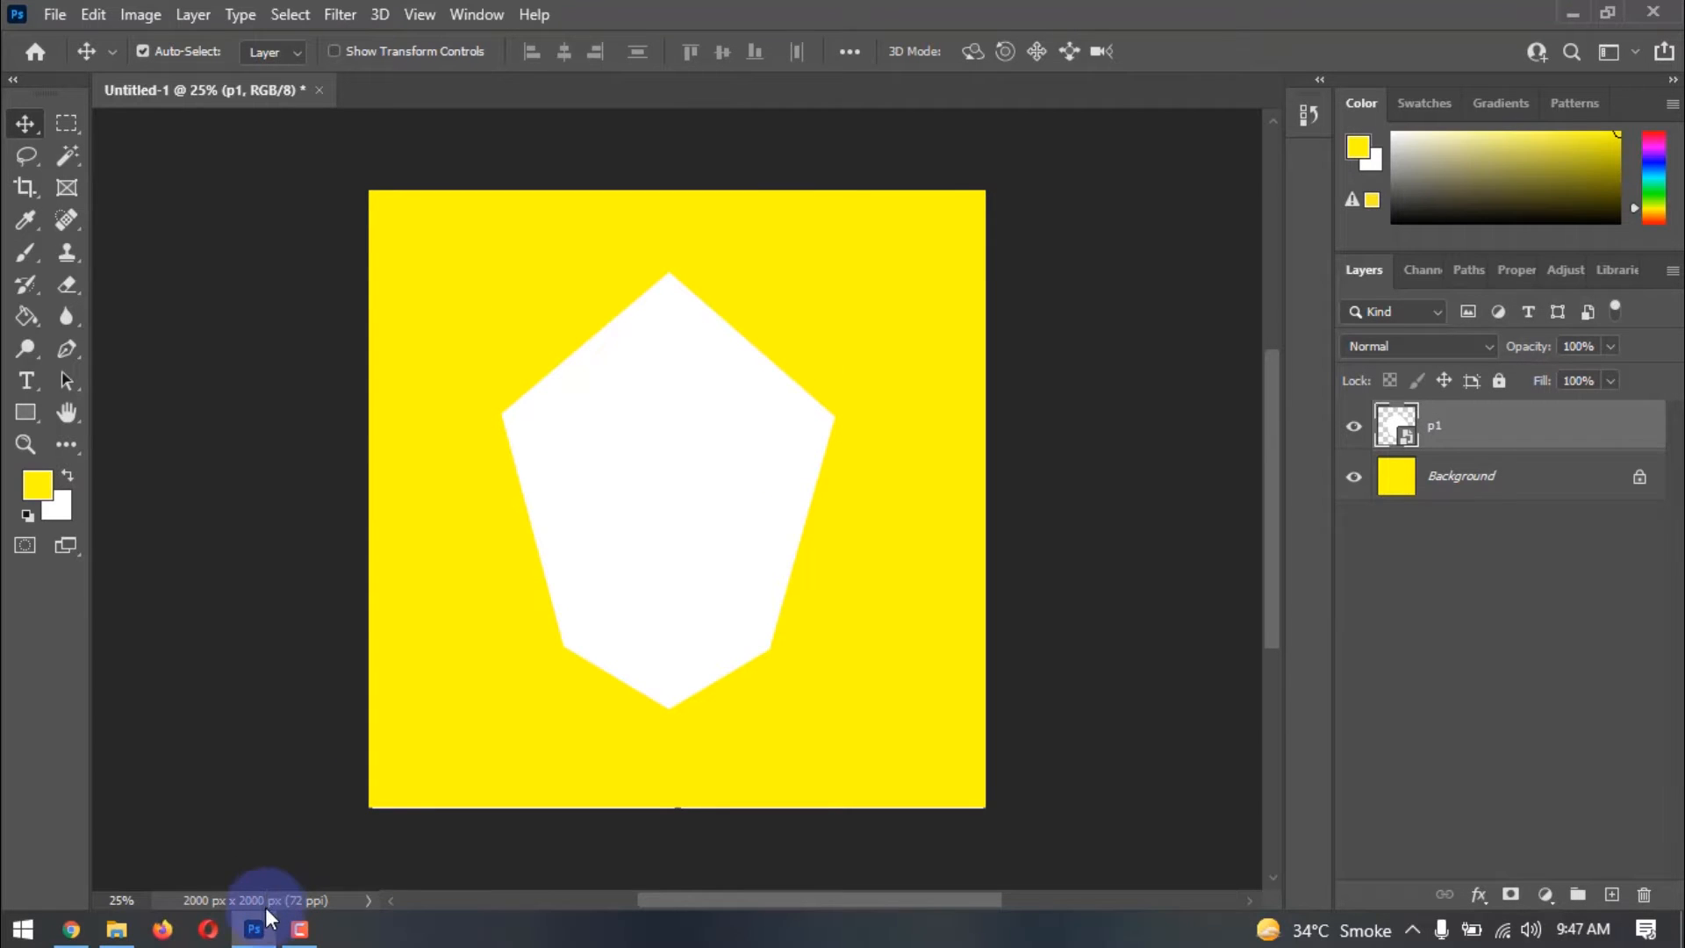
- Place the black p2 polygon above p1 in the document, scaled to 60.64%
left_click(255, 929)
left_click_drag(509, 172, 785, 384)
left_click_drag(986, 189, 942, 229)
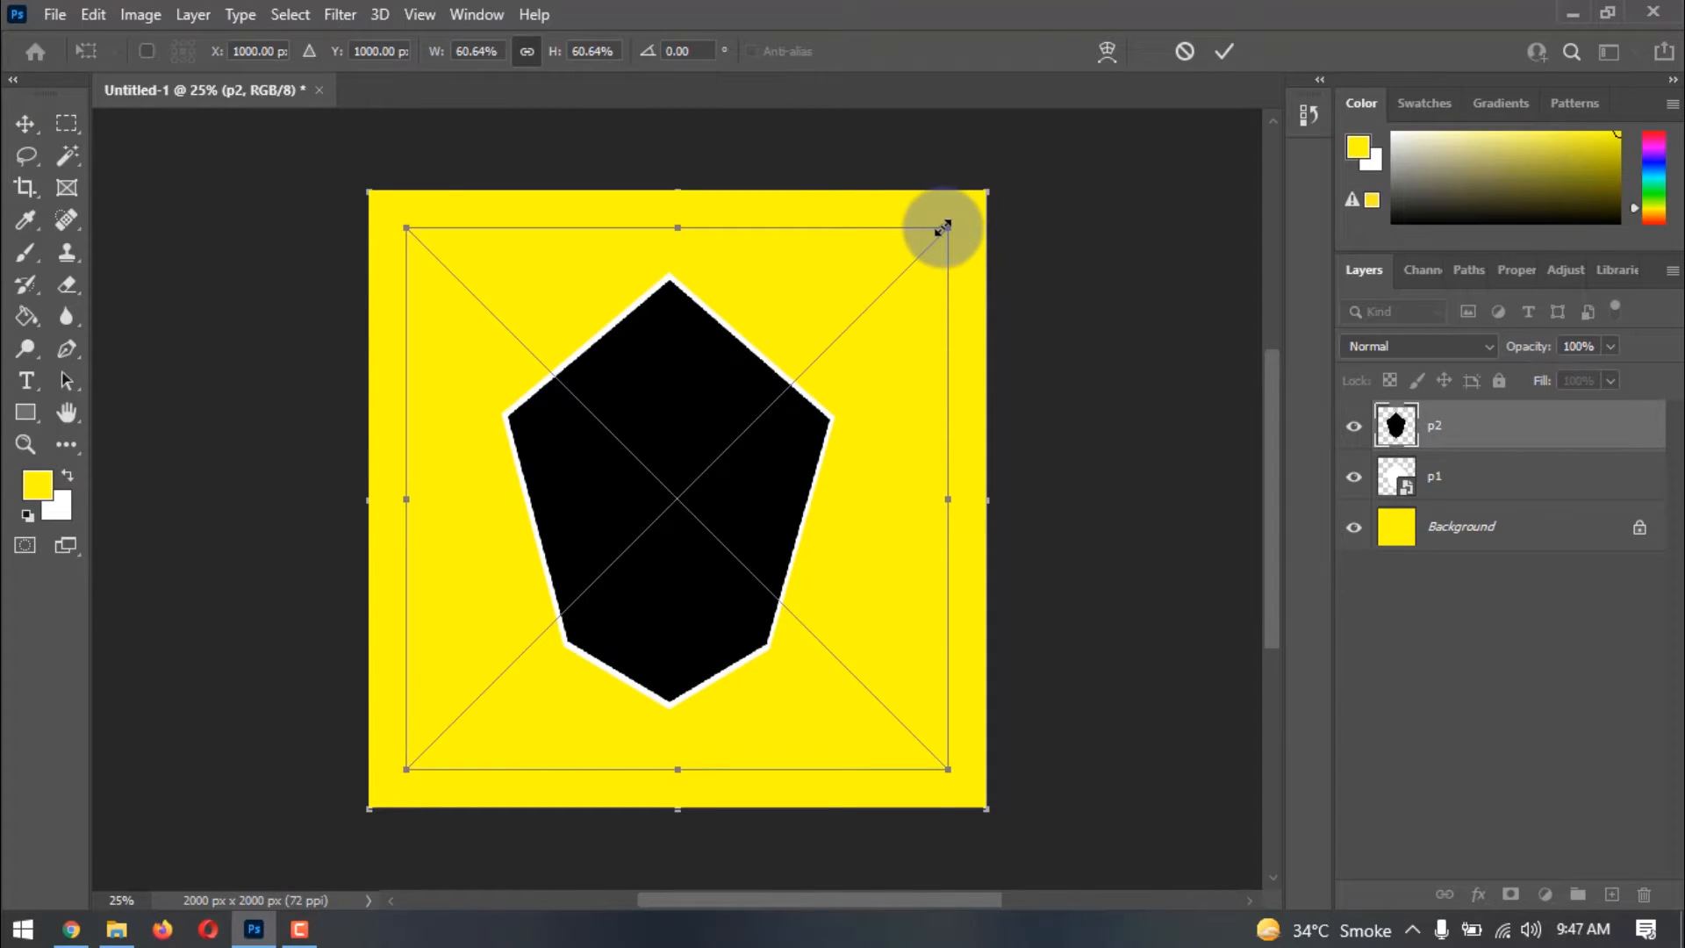
key("Return")
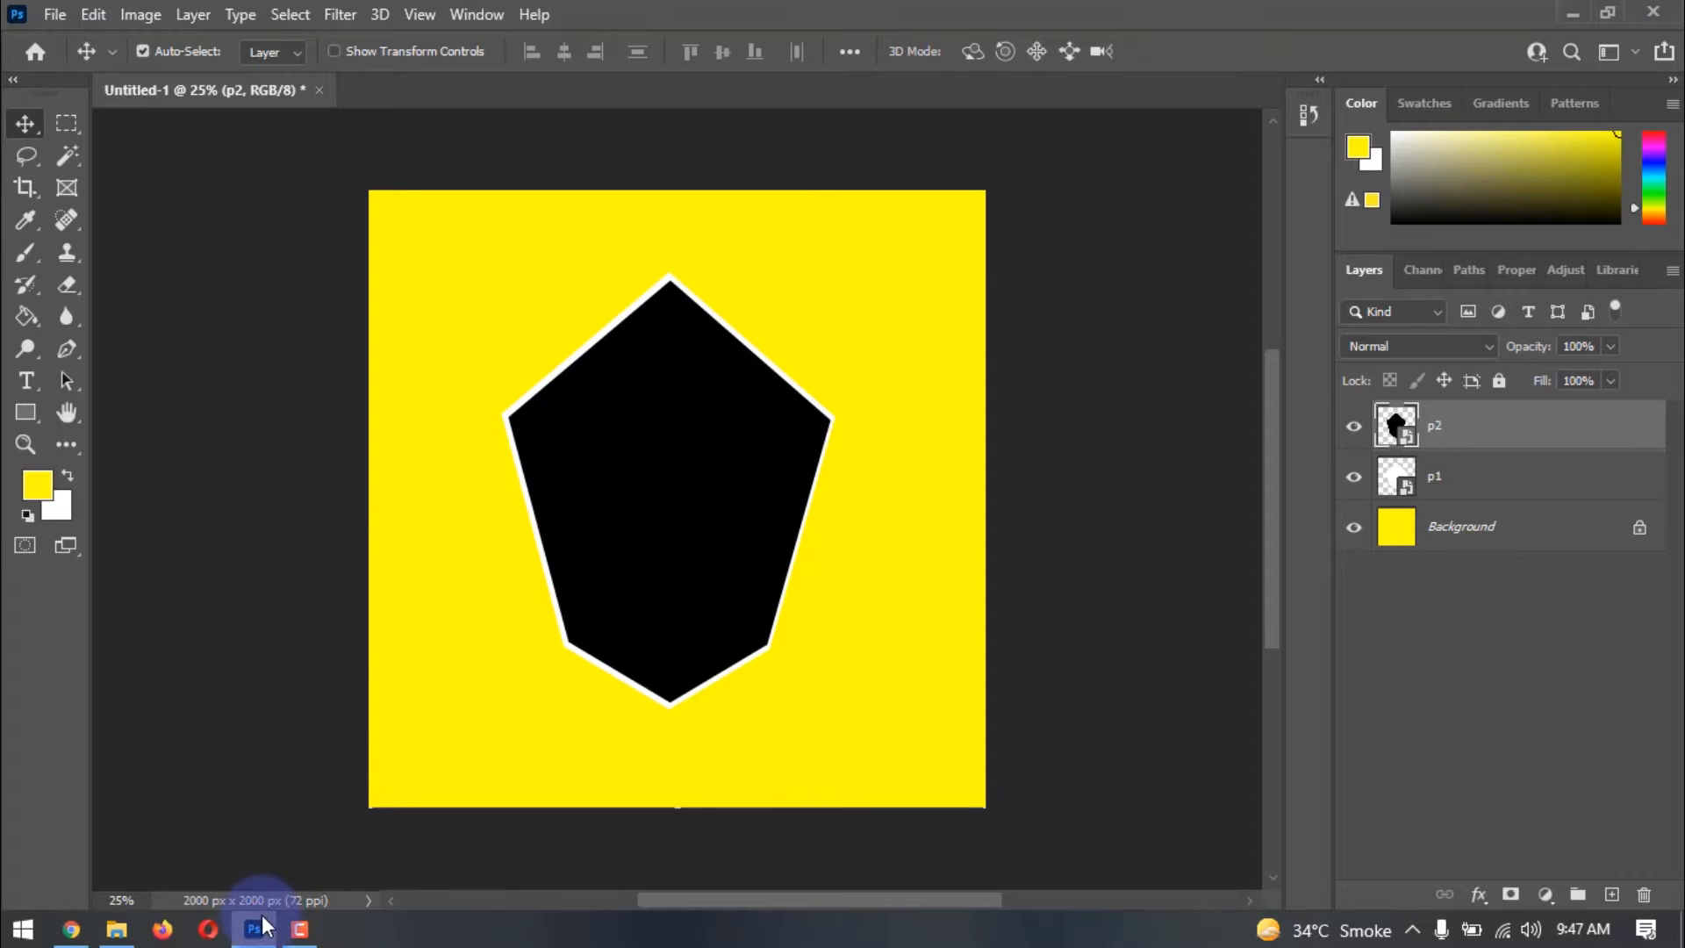
- Bring the orange p3 polygon from New folder into the document above p2, scaled to 57.18%
left_click(122, 932)
left_click(650, 183)
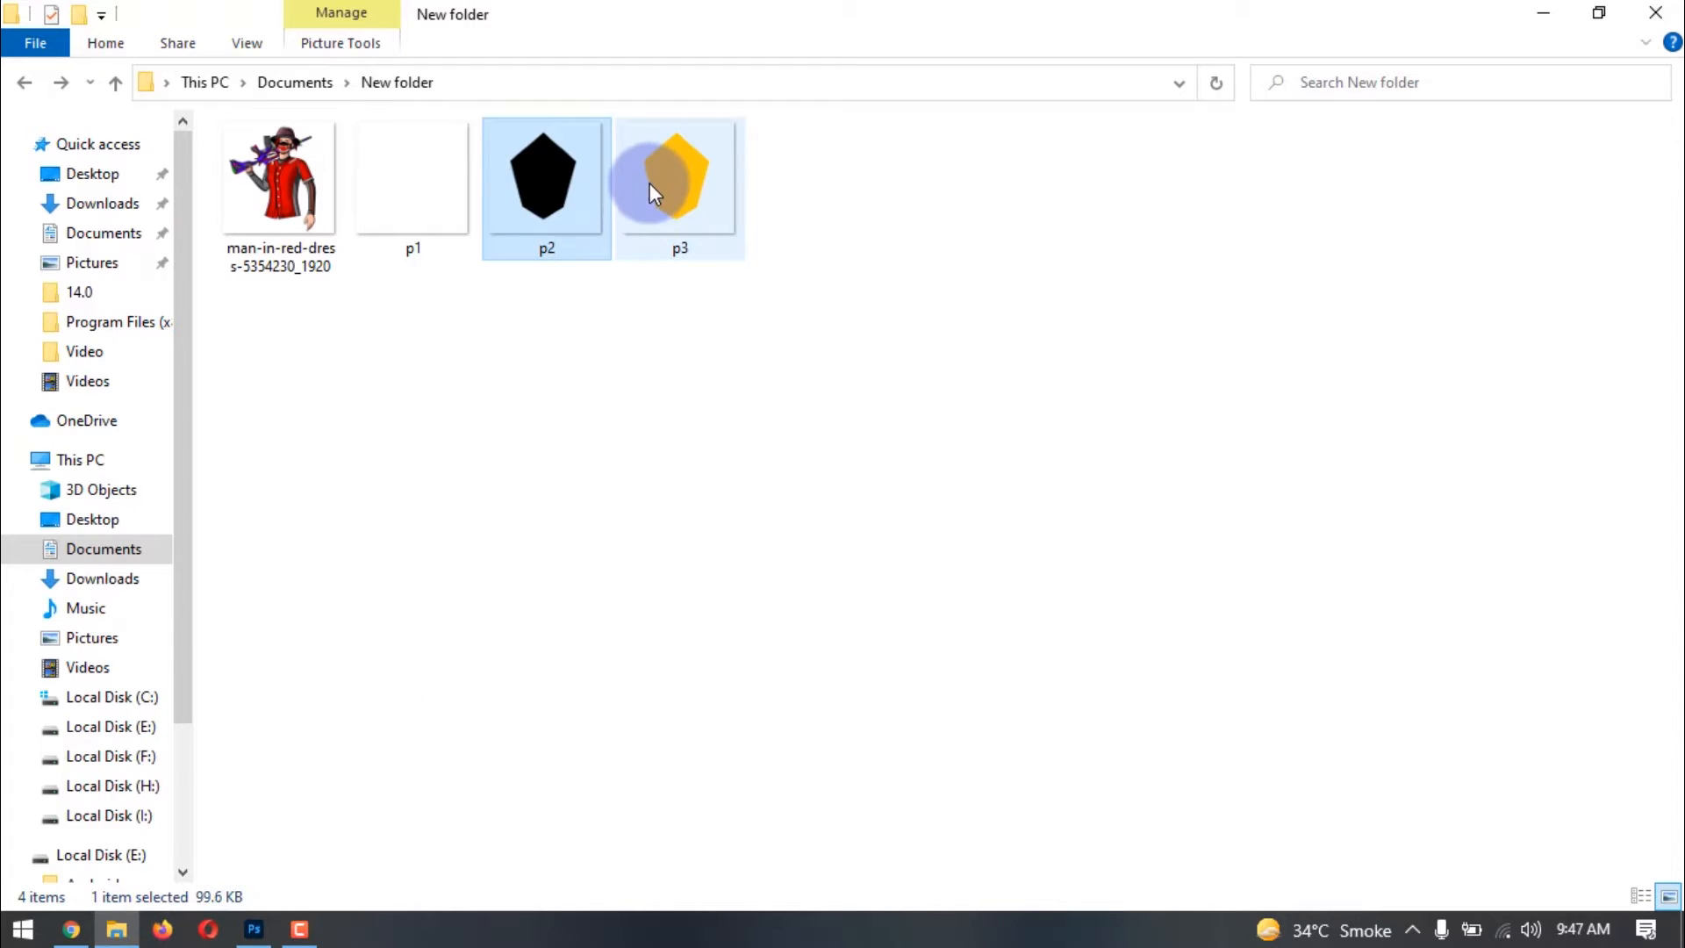
left_click_drag(649, 182, 636, 562)
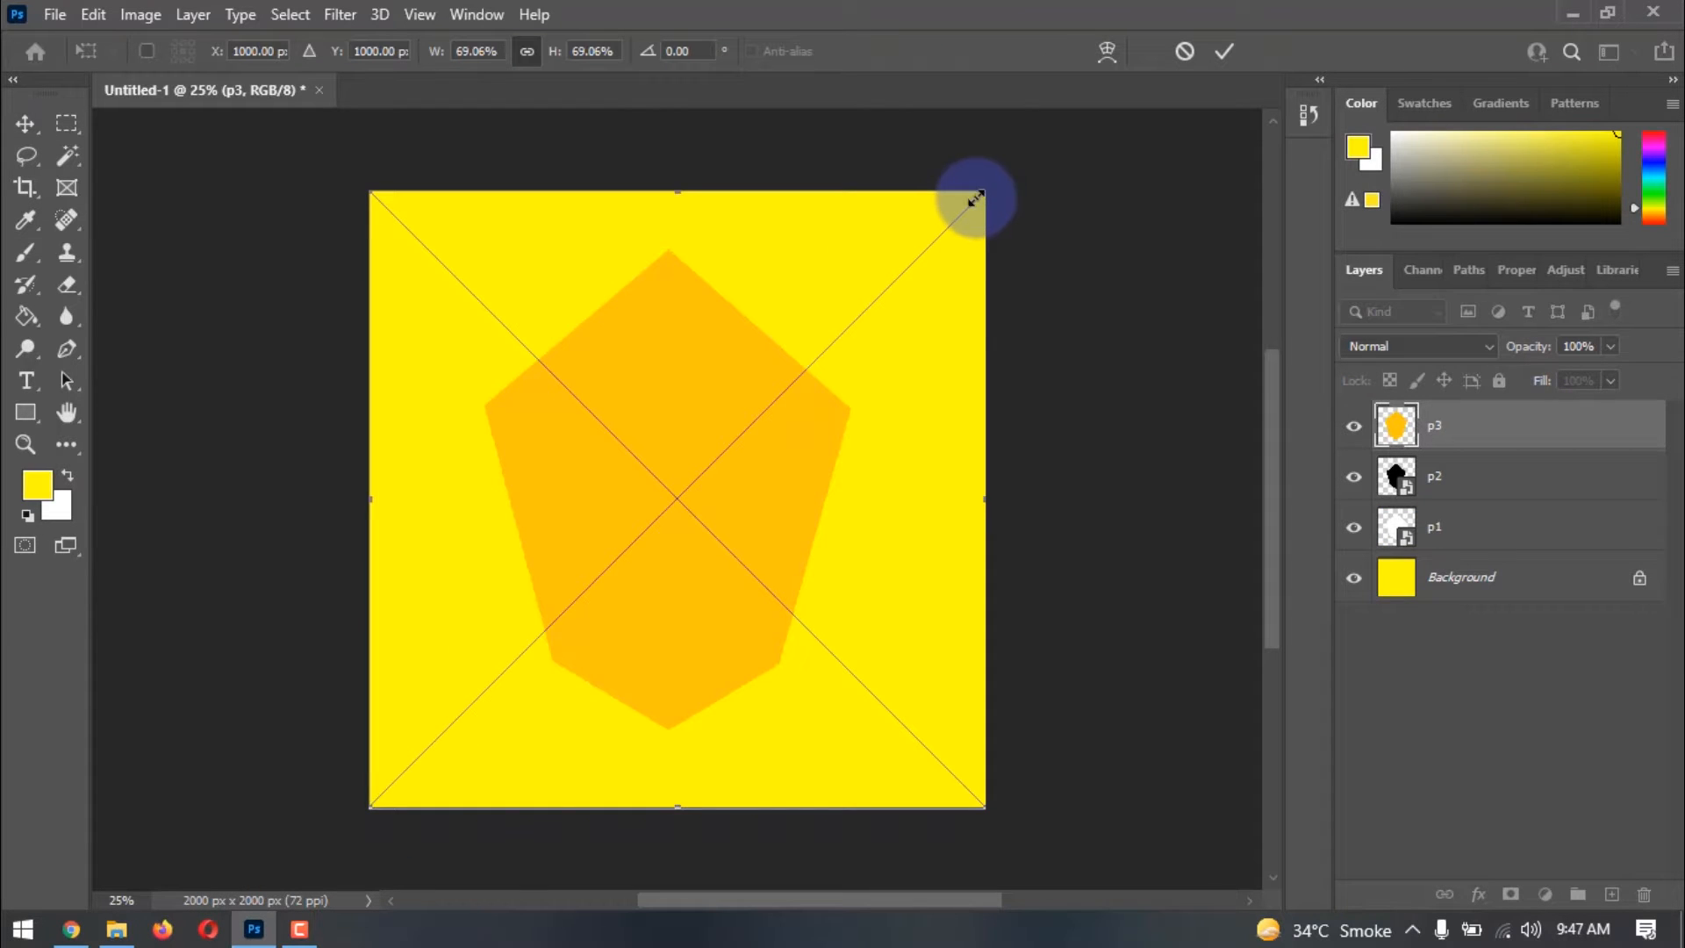
left_click_drag(976, 199, 928, 254)
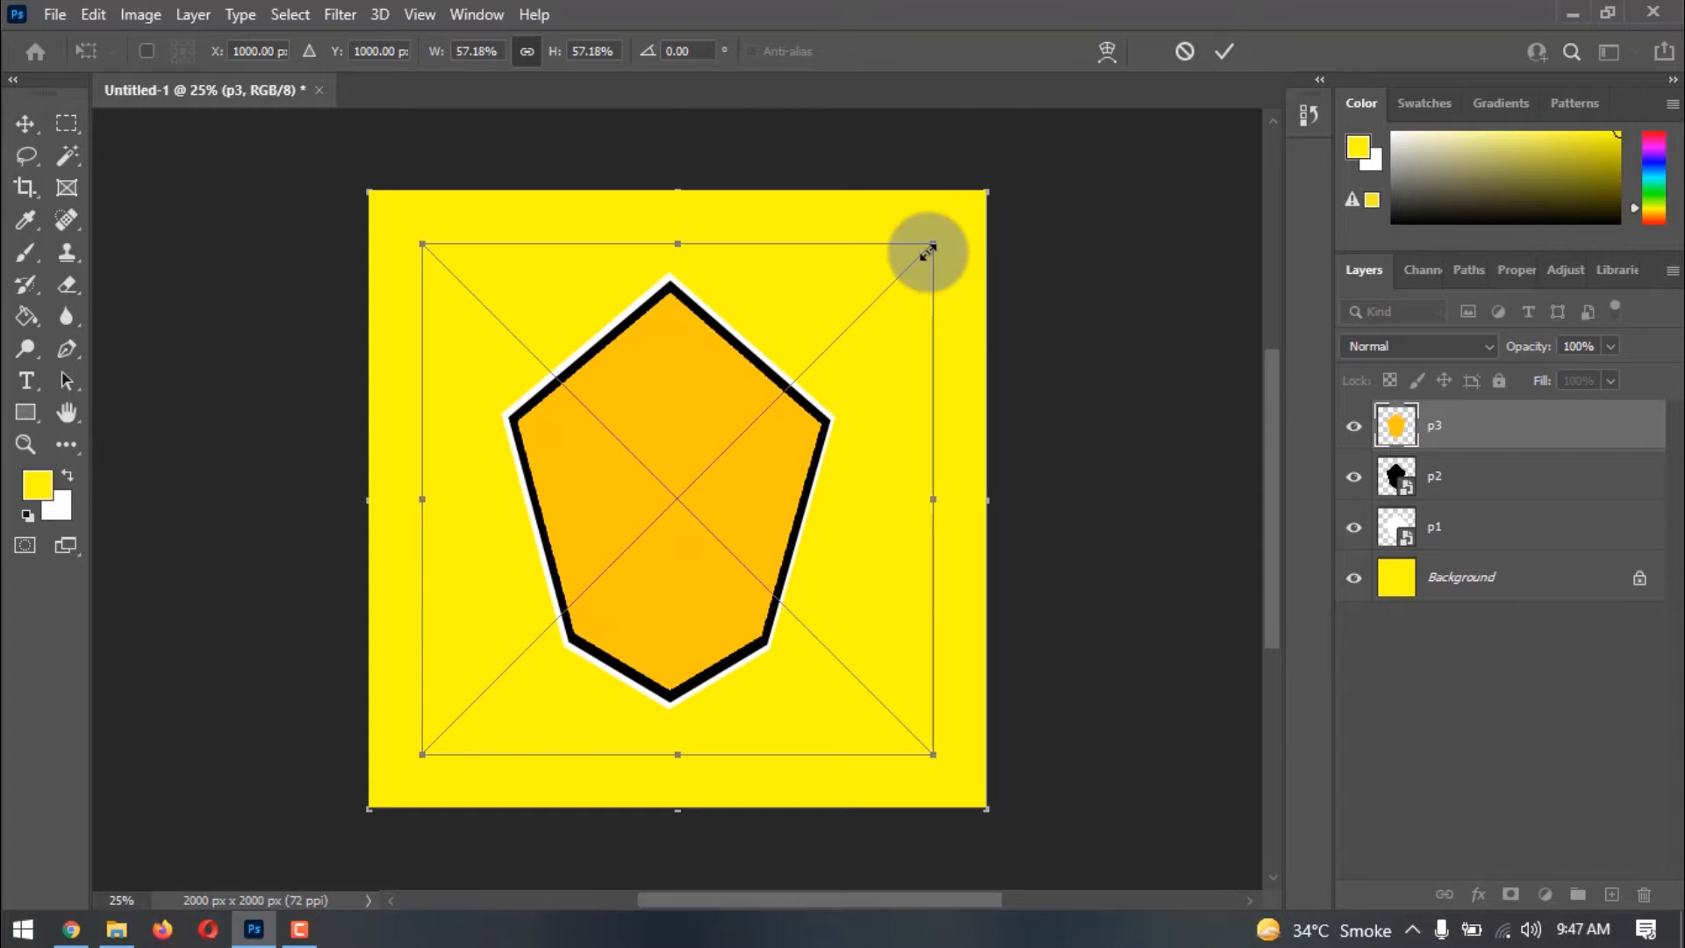
- Warp the orange p3 polygon by pulling its top edge slightly up and its bottom edge slightly down, and commit the placement
right_click(751, 293)
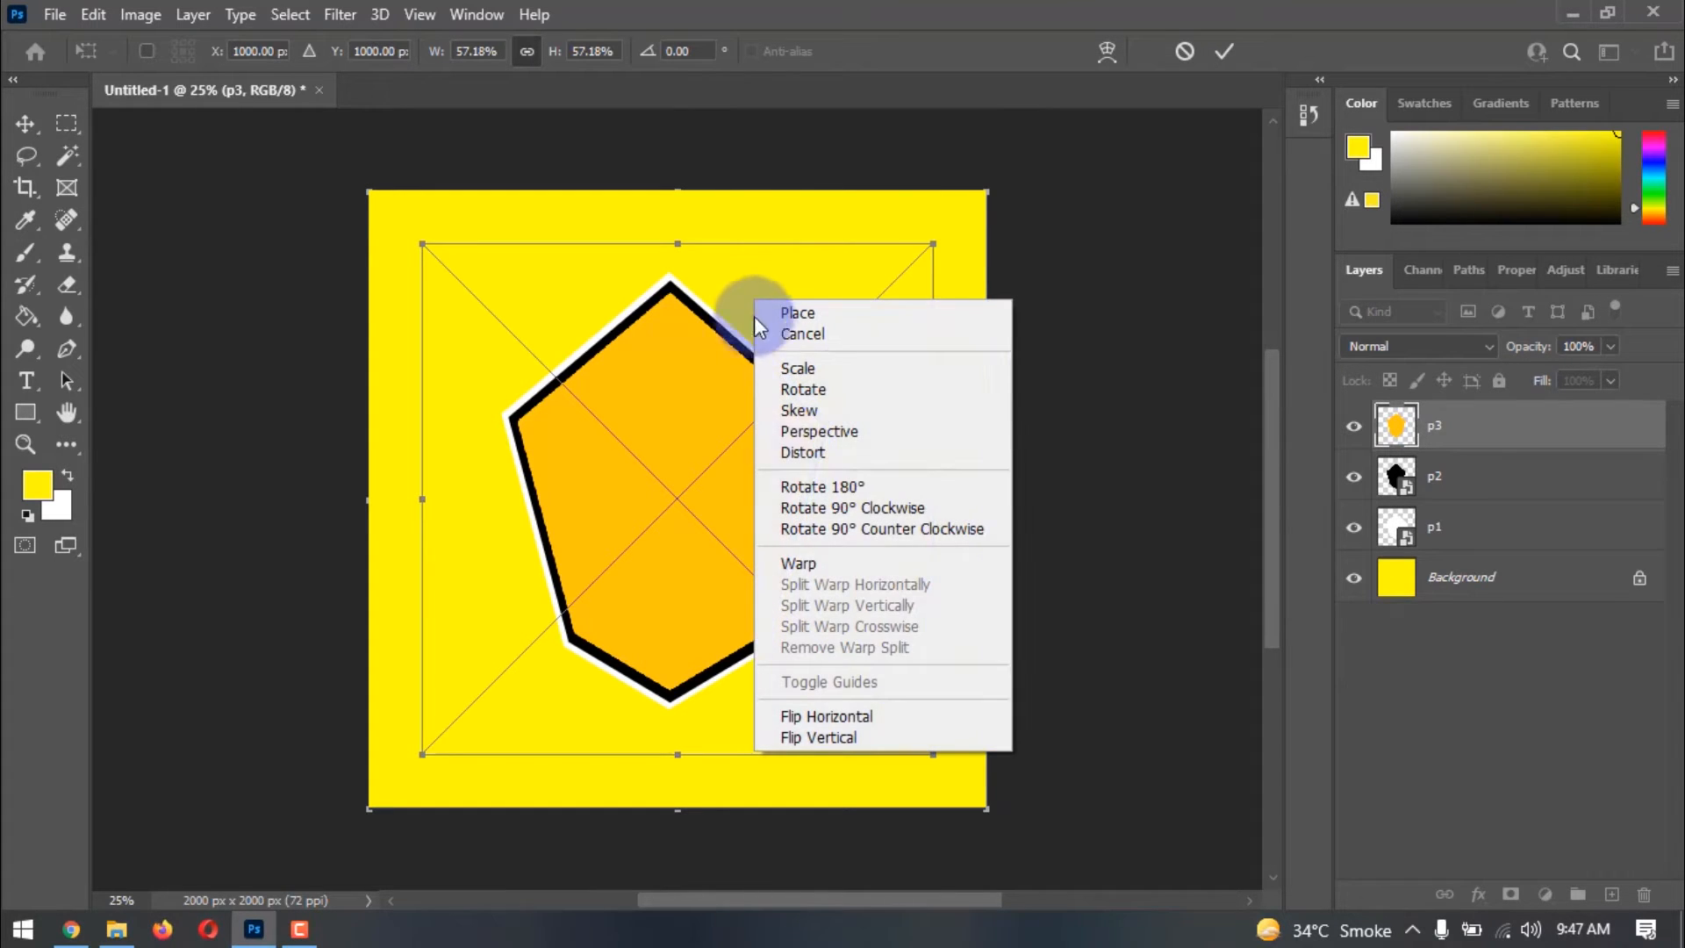
left_click(811, 565)
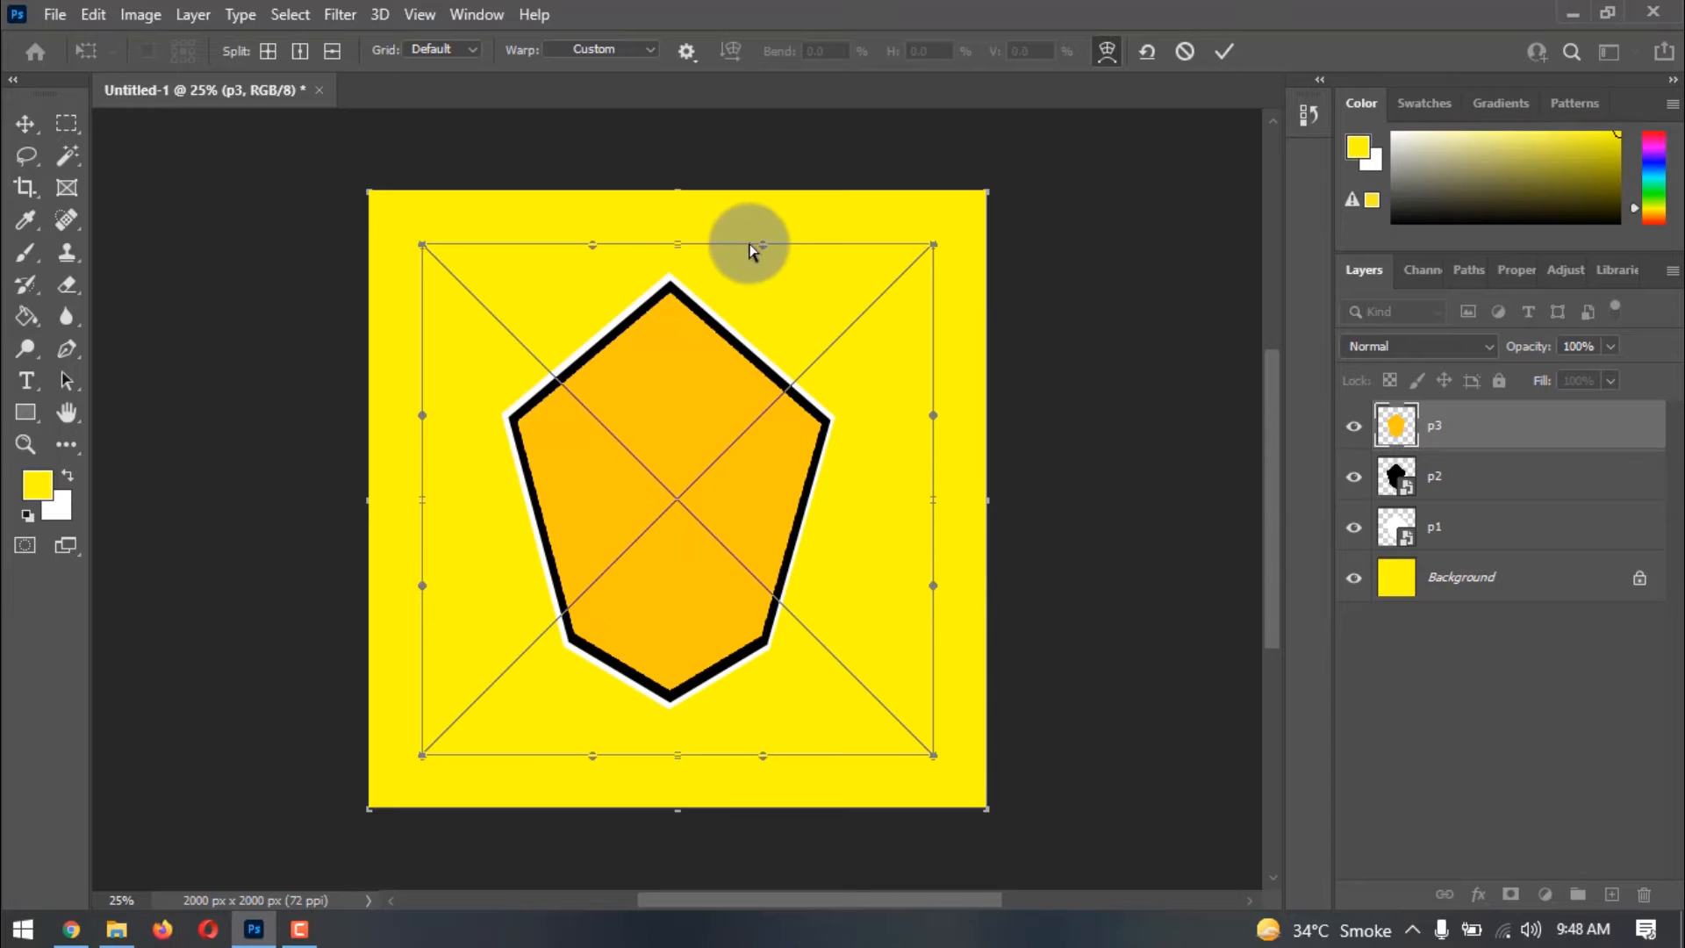
left_click_drag(761, 243, 765, 223)
left_click(642, 687)
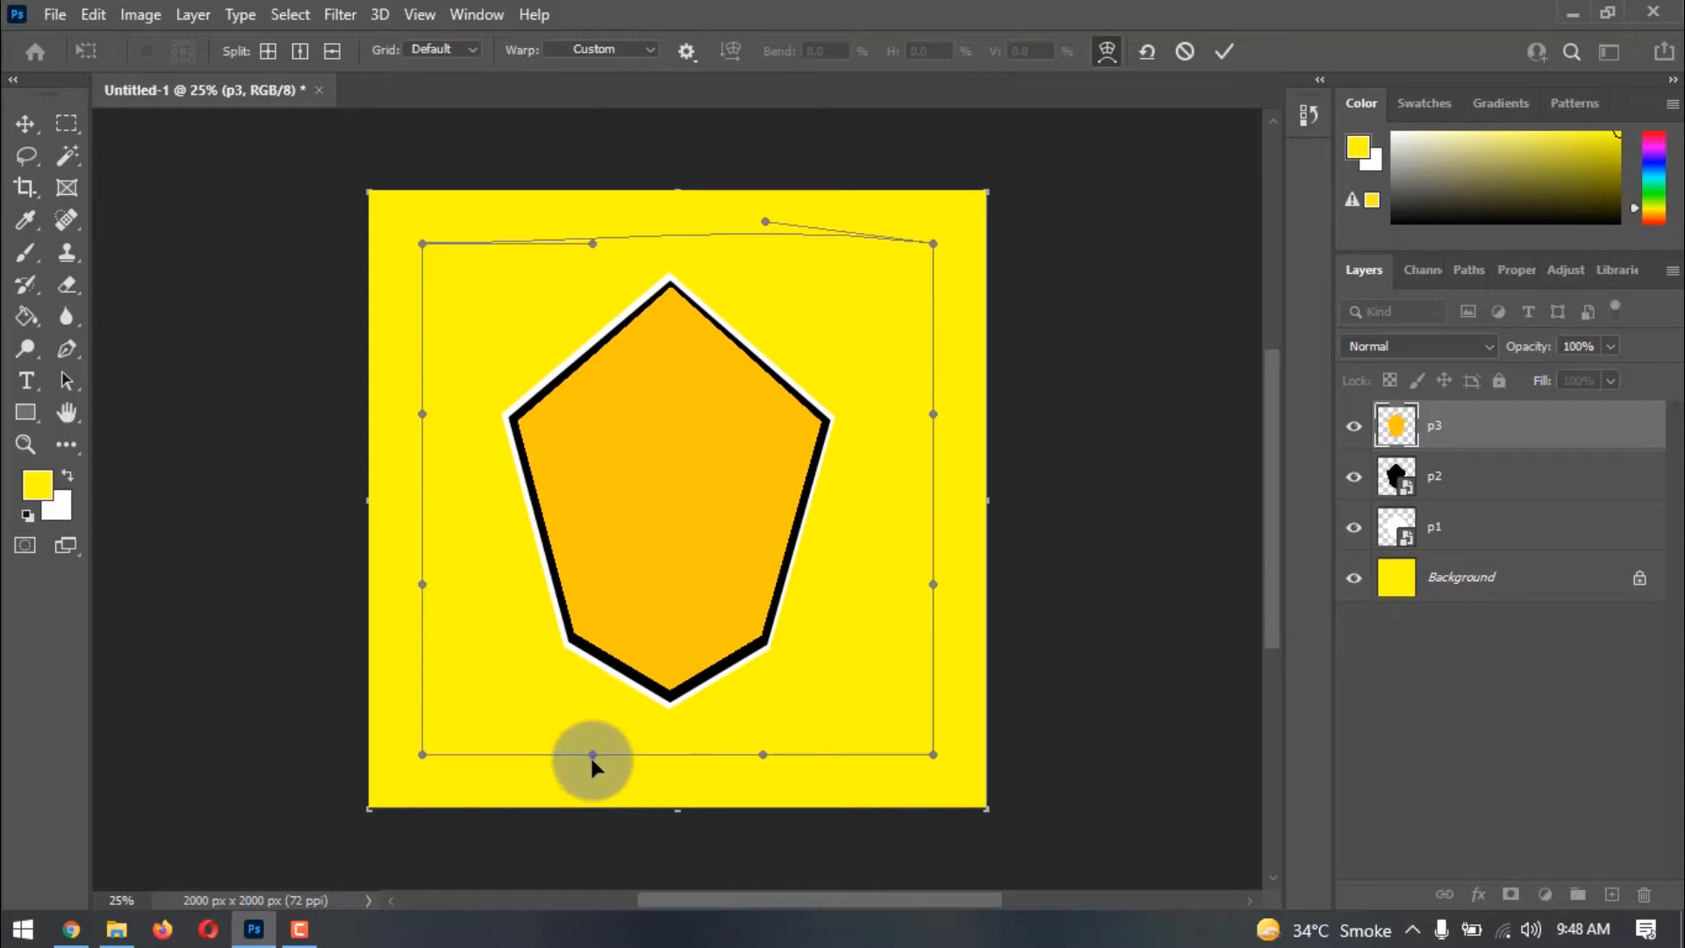
left_click_drag(589, 755, 596, 781)
left_click(699, 519)
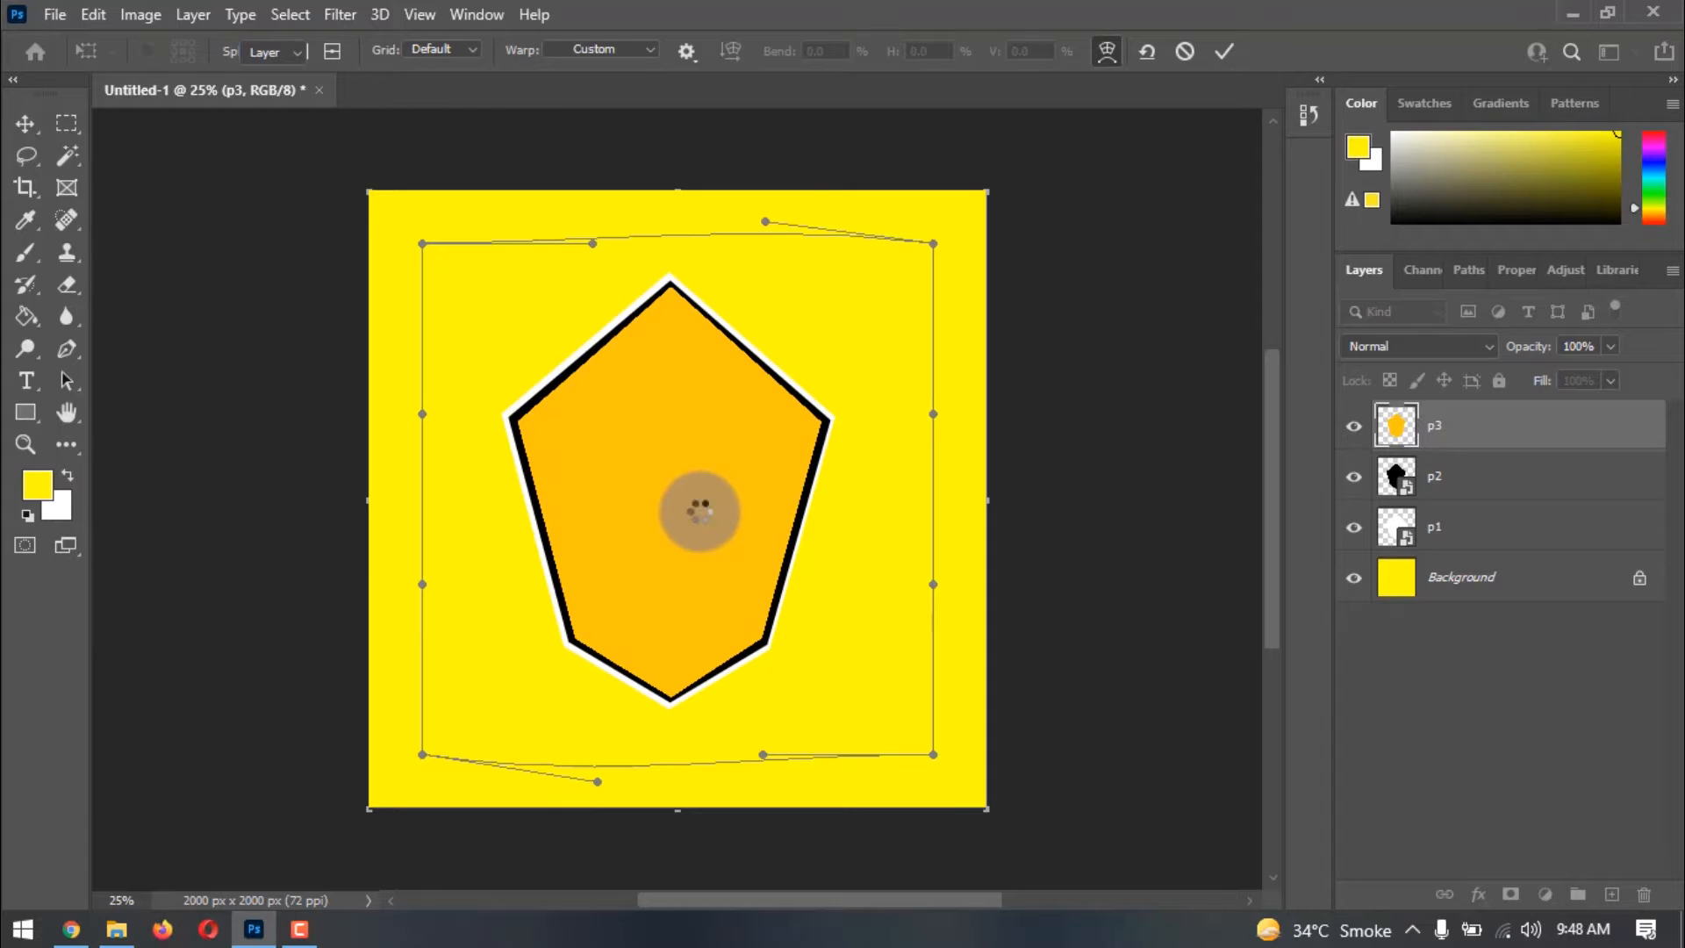
key("Return")
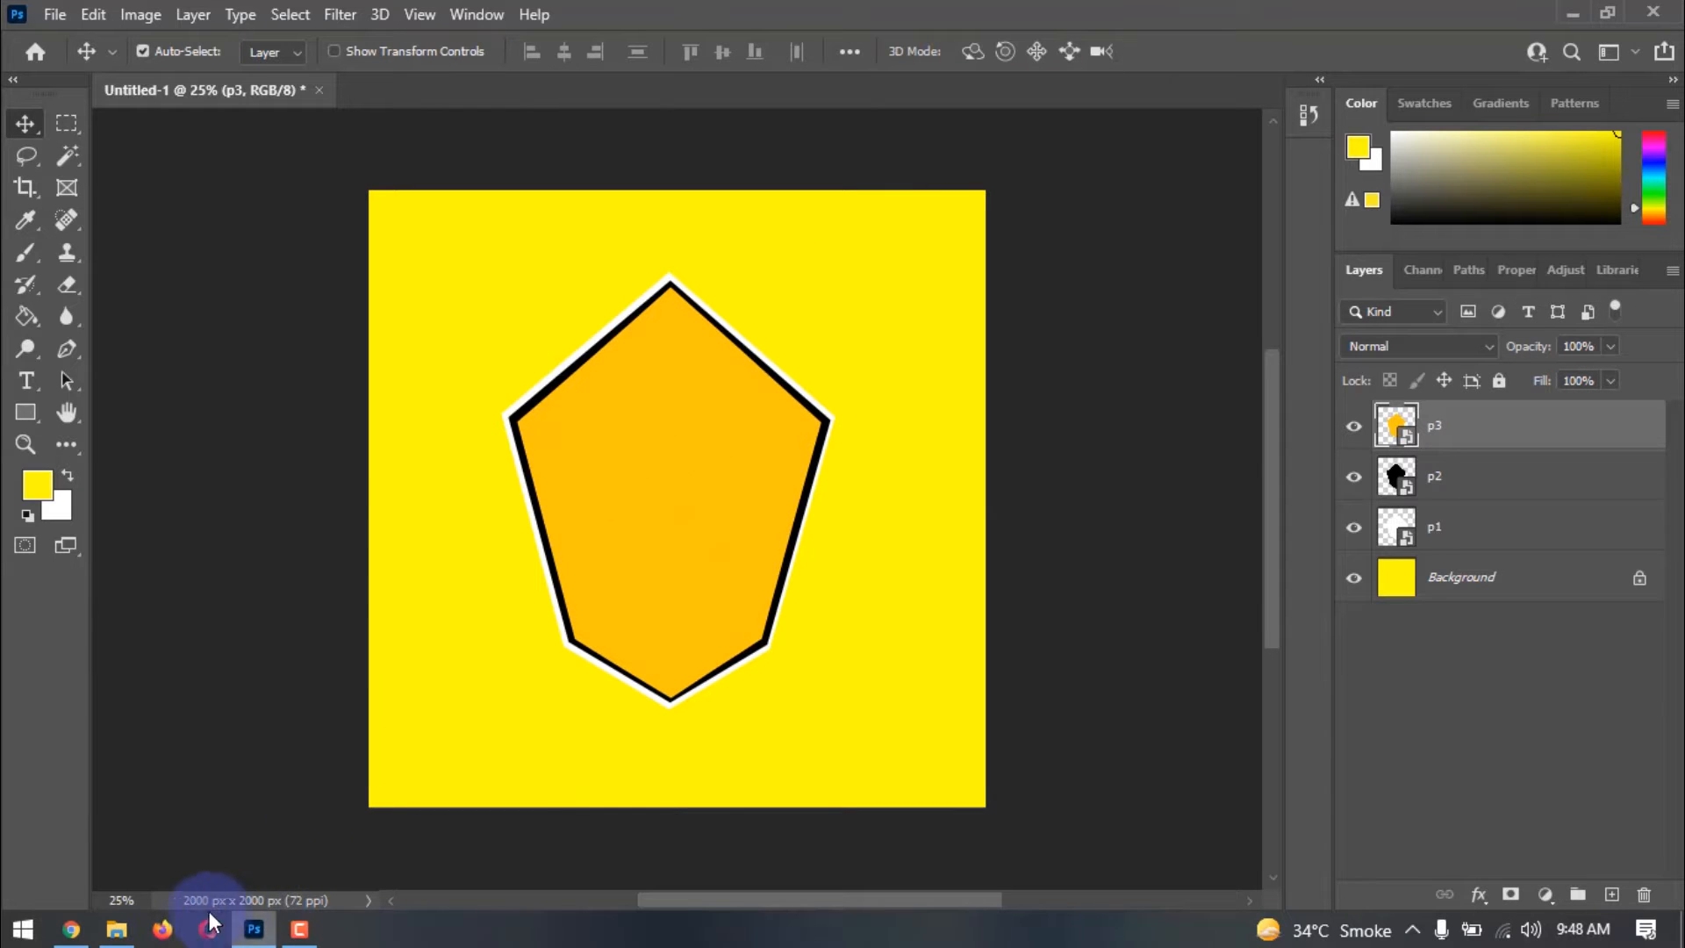
- Place a second copy of the black p2 polygon above the orange p3 layer, scaled to 56.08%
left_click(117, 928)
left_click_drag(582, 230, 629, 525)
left_click_drag(985, 194, 935, 255)
- Warp the new p2 polygon's top edge up and bottom edge down to leave a thin, even orange outline
right_click(692, 276)
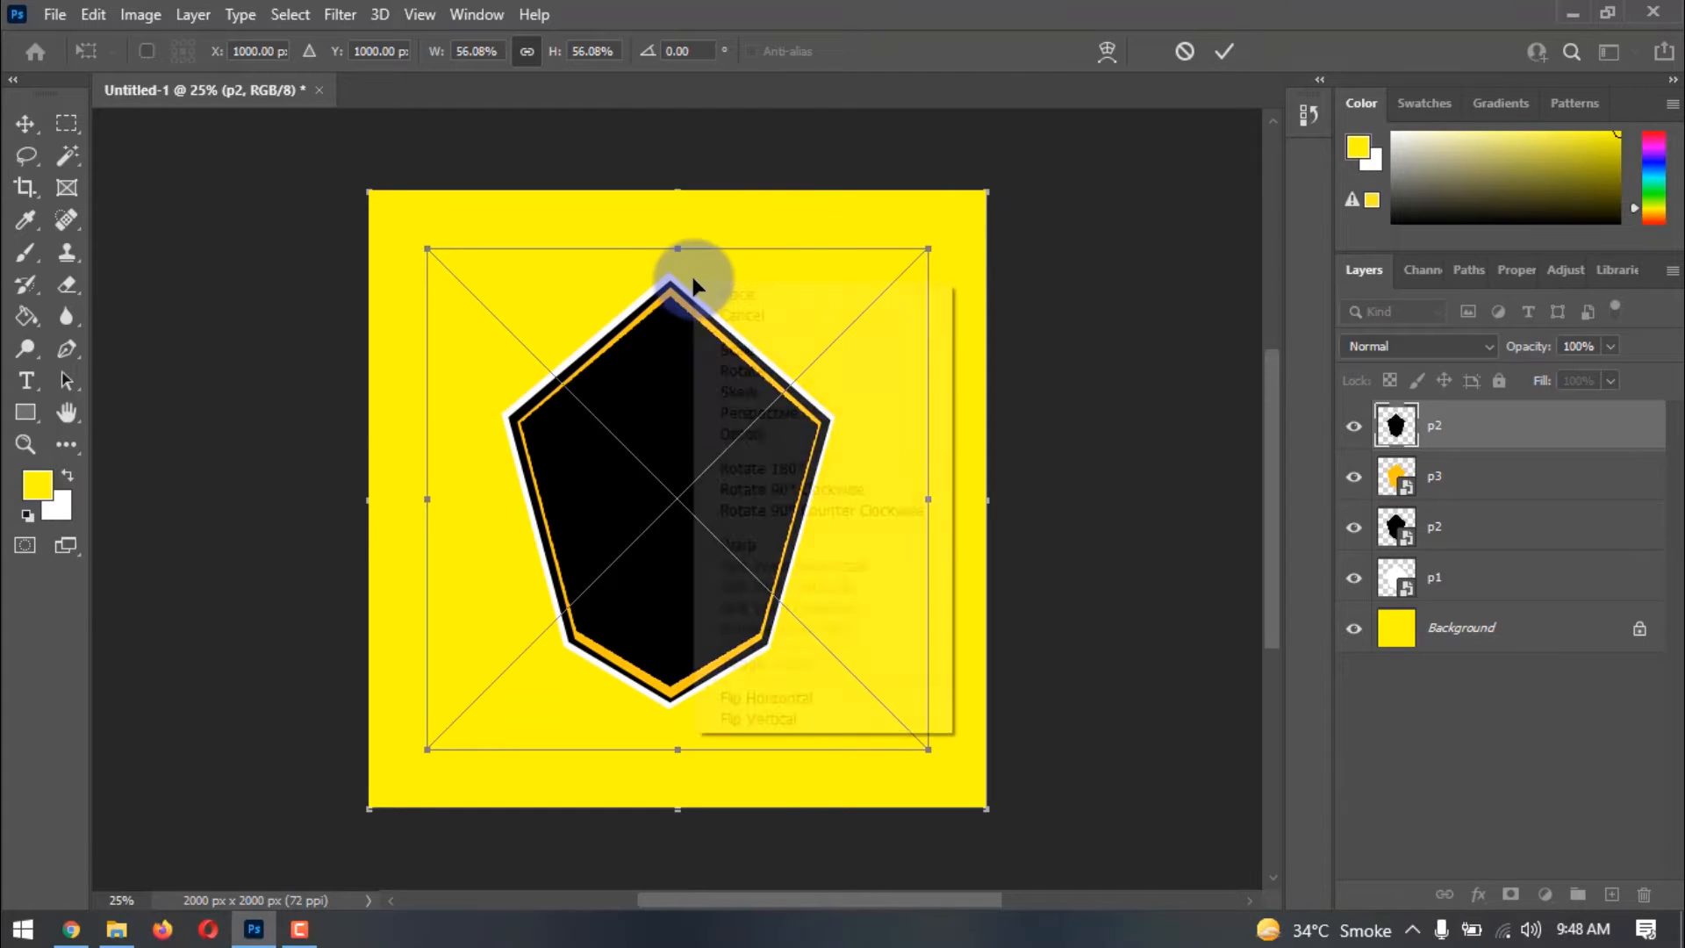
left_click(750, 546)
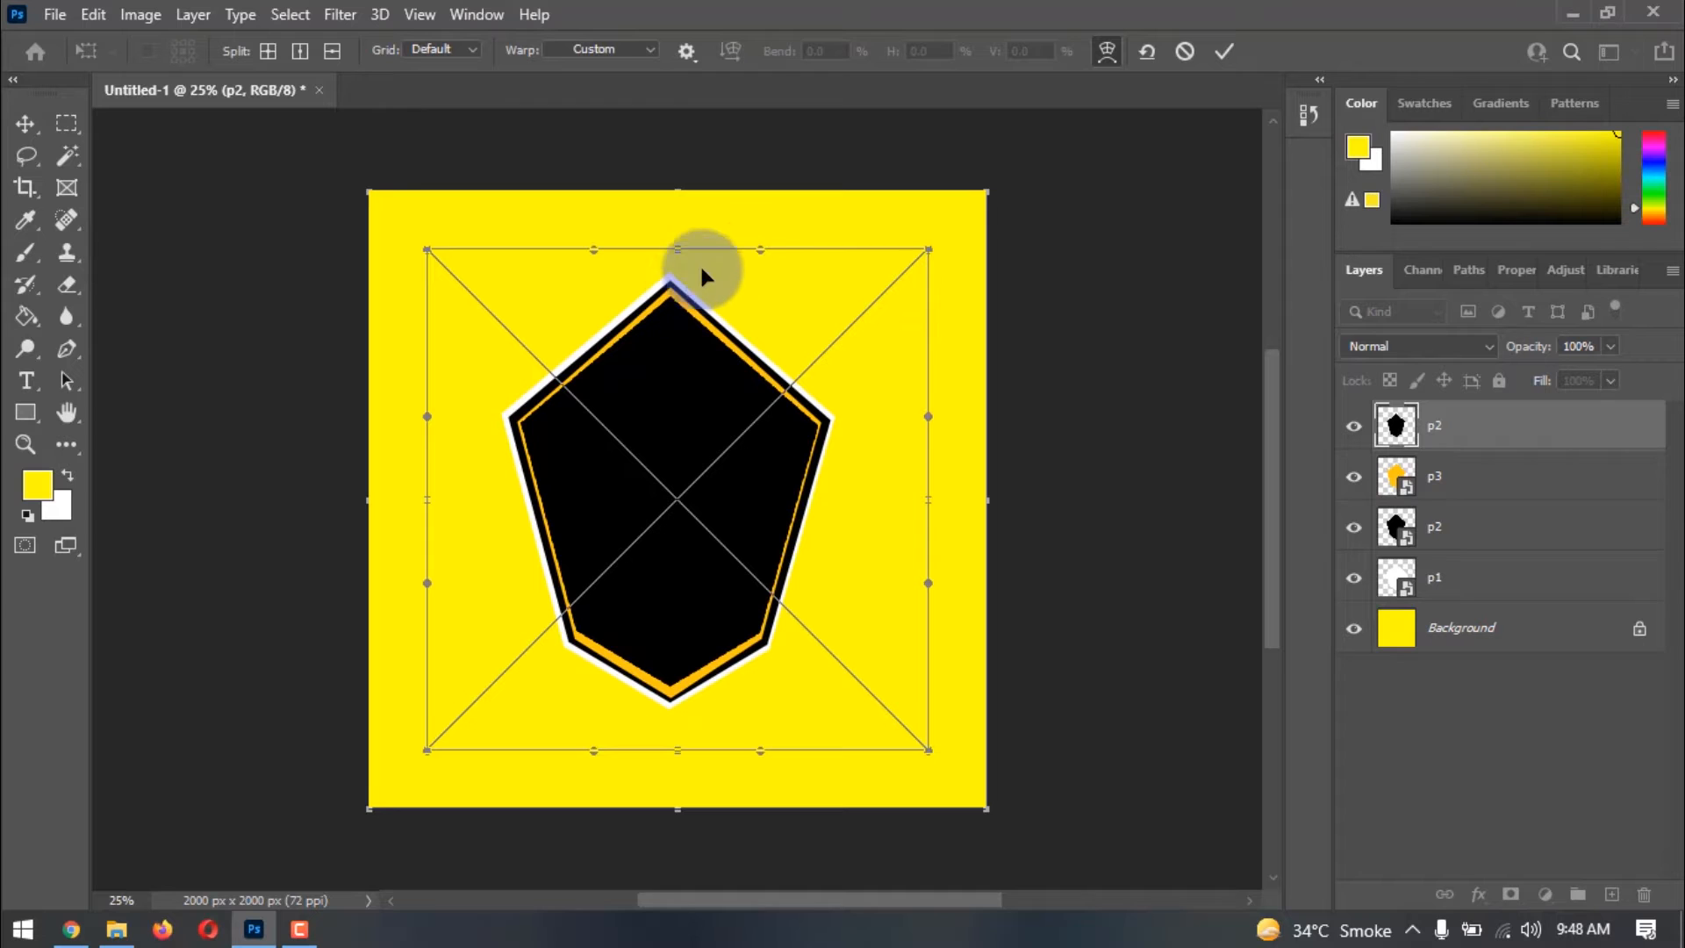
left_click_drag(761, 252, 763, 229)
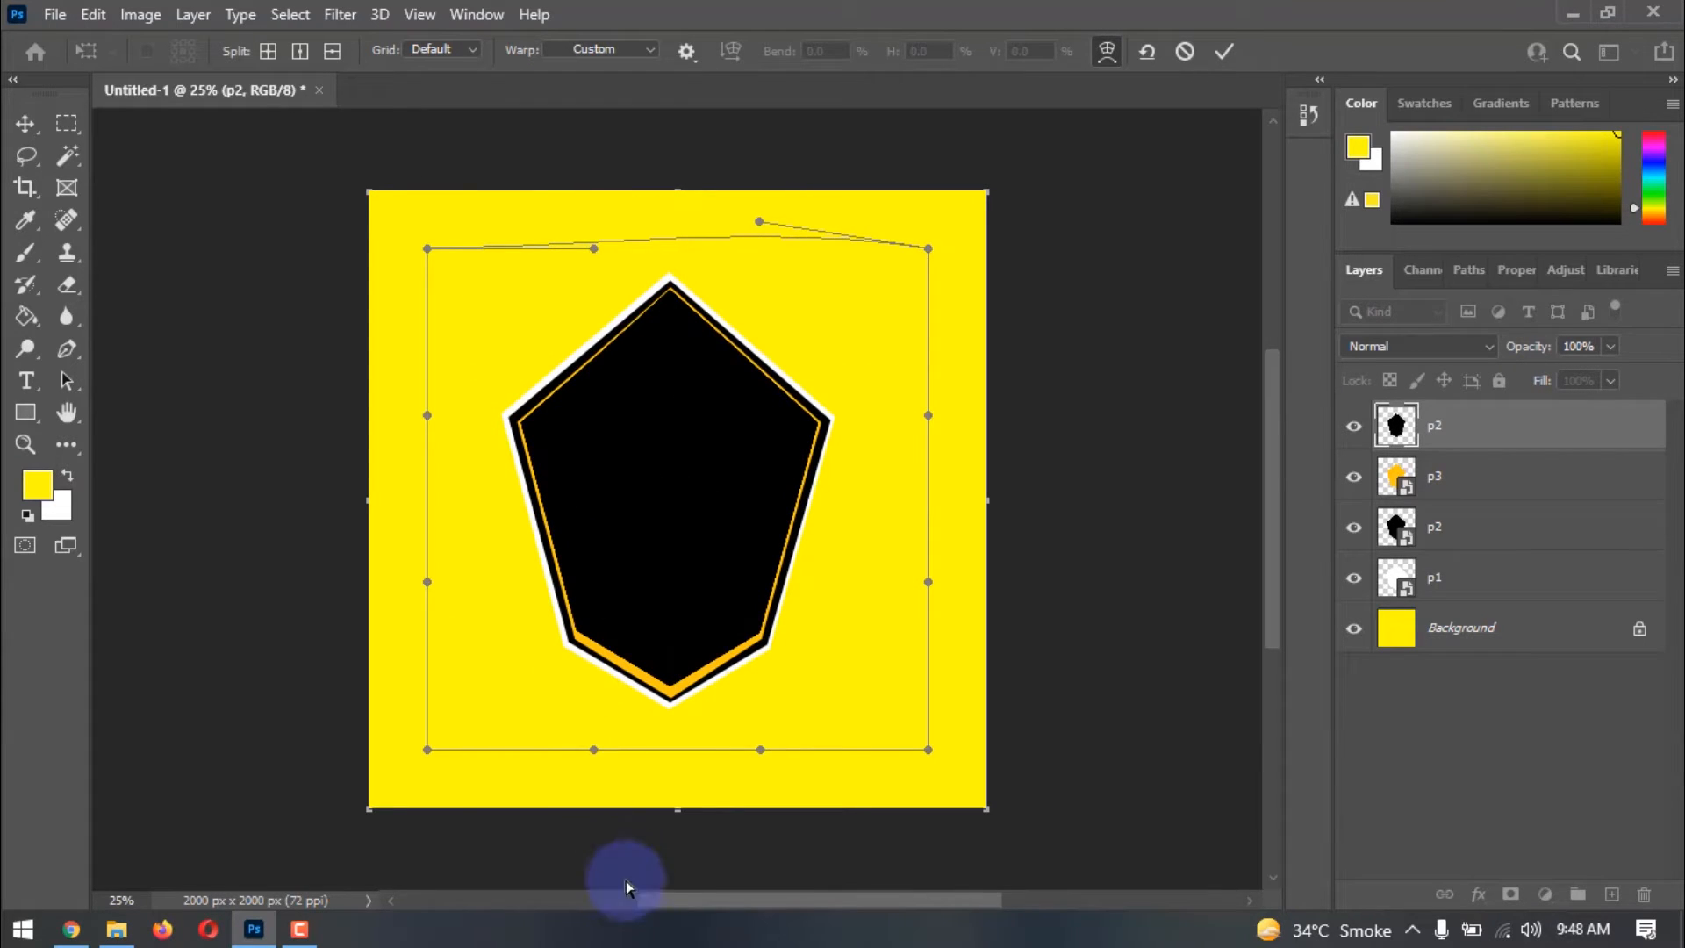
left_click_drag(592, 746, 597, 788)
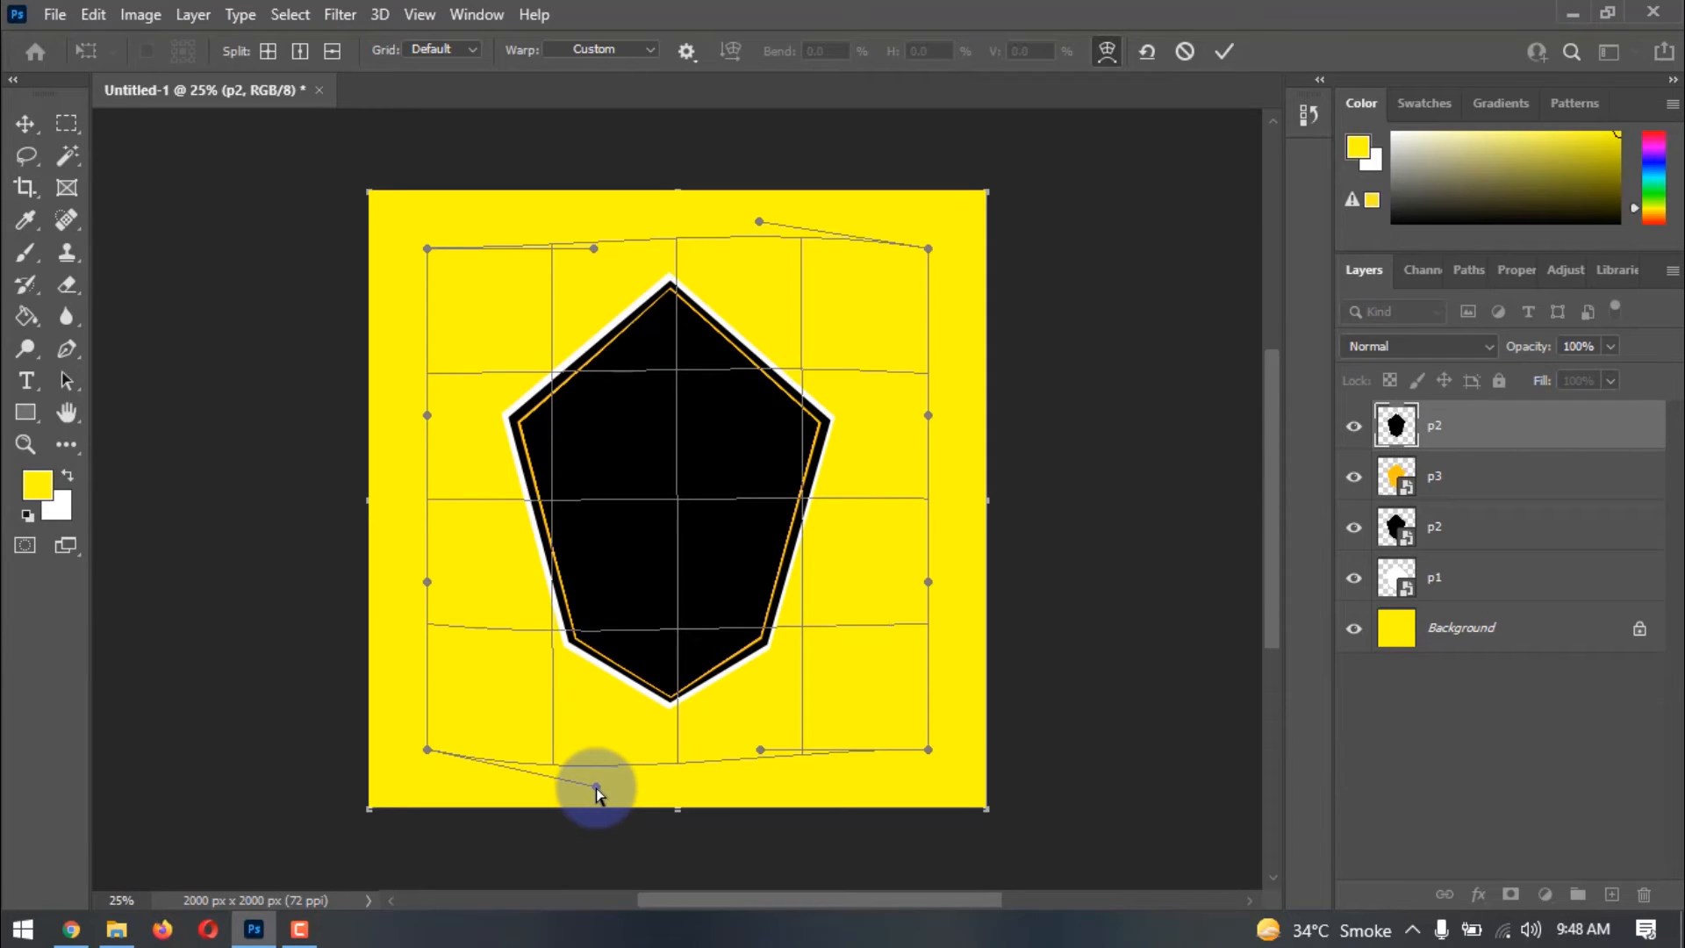
key("Return")
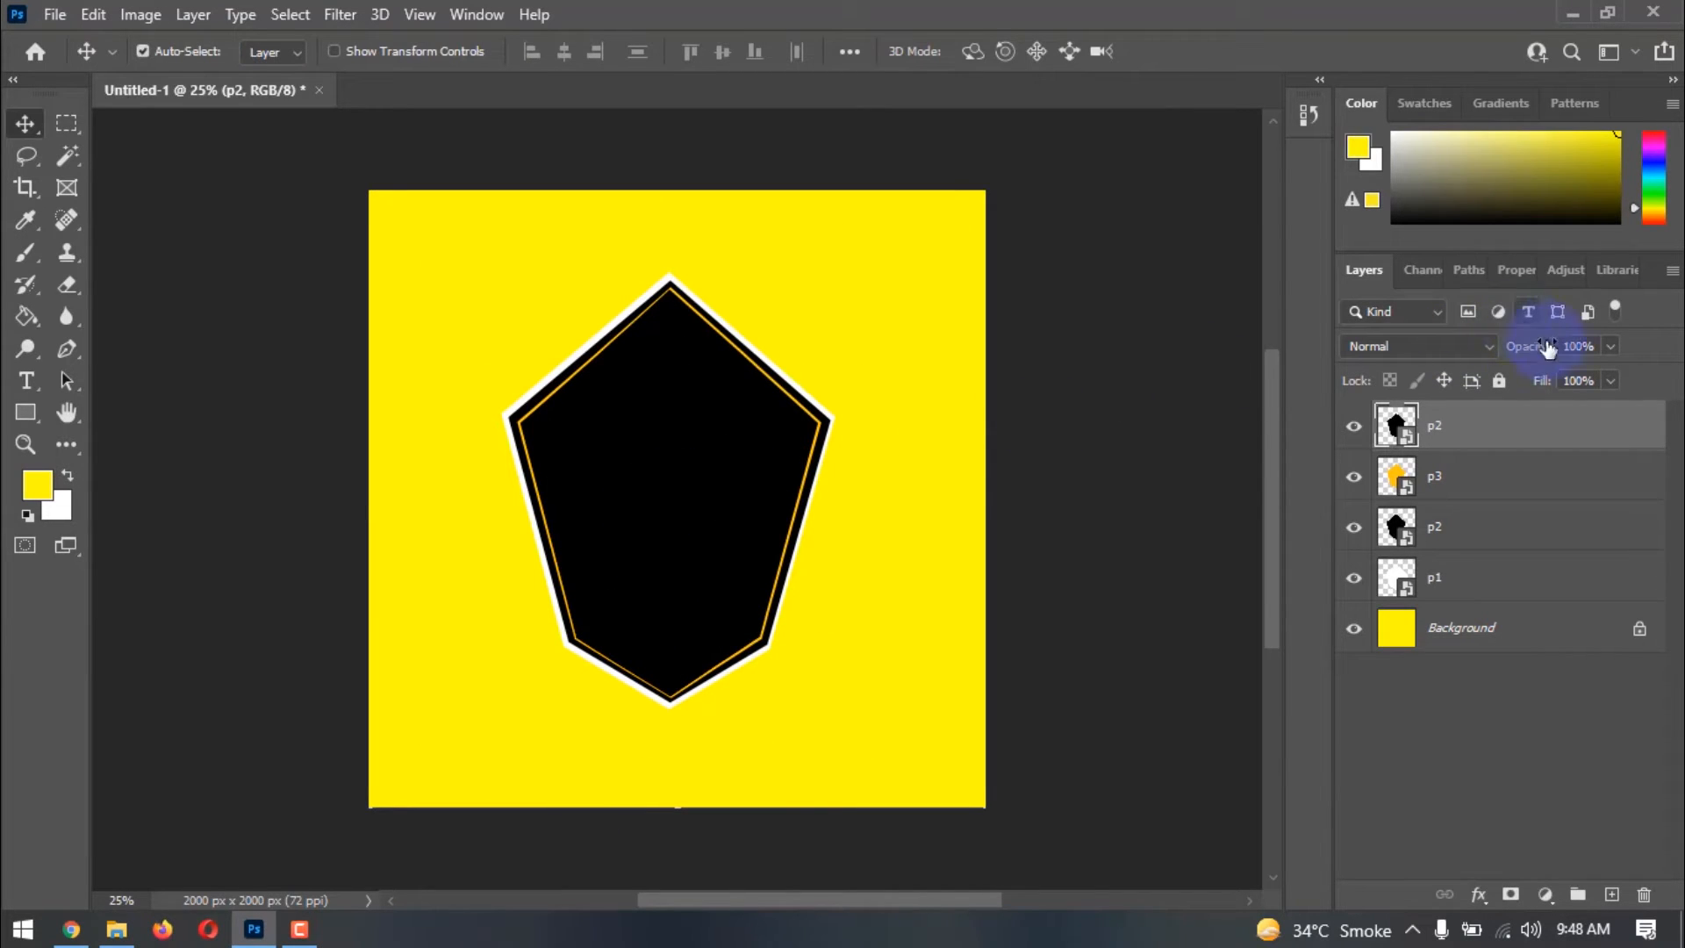
- Set the opacity of the topmost p2 layer to 50%
left_click(1594, 344)
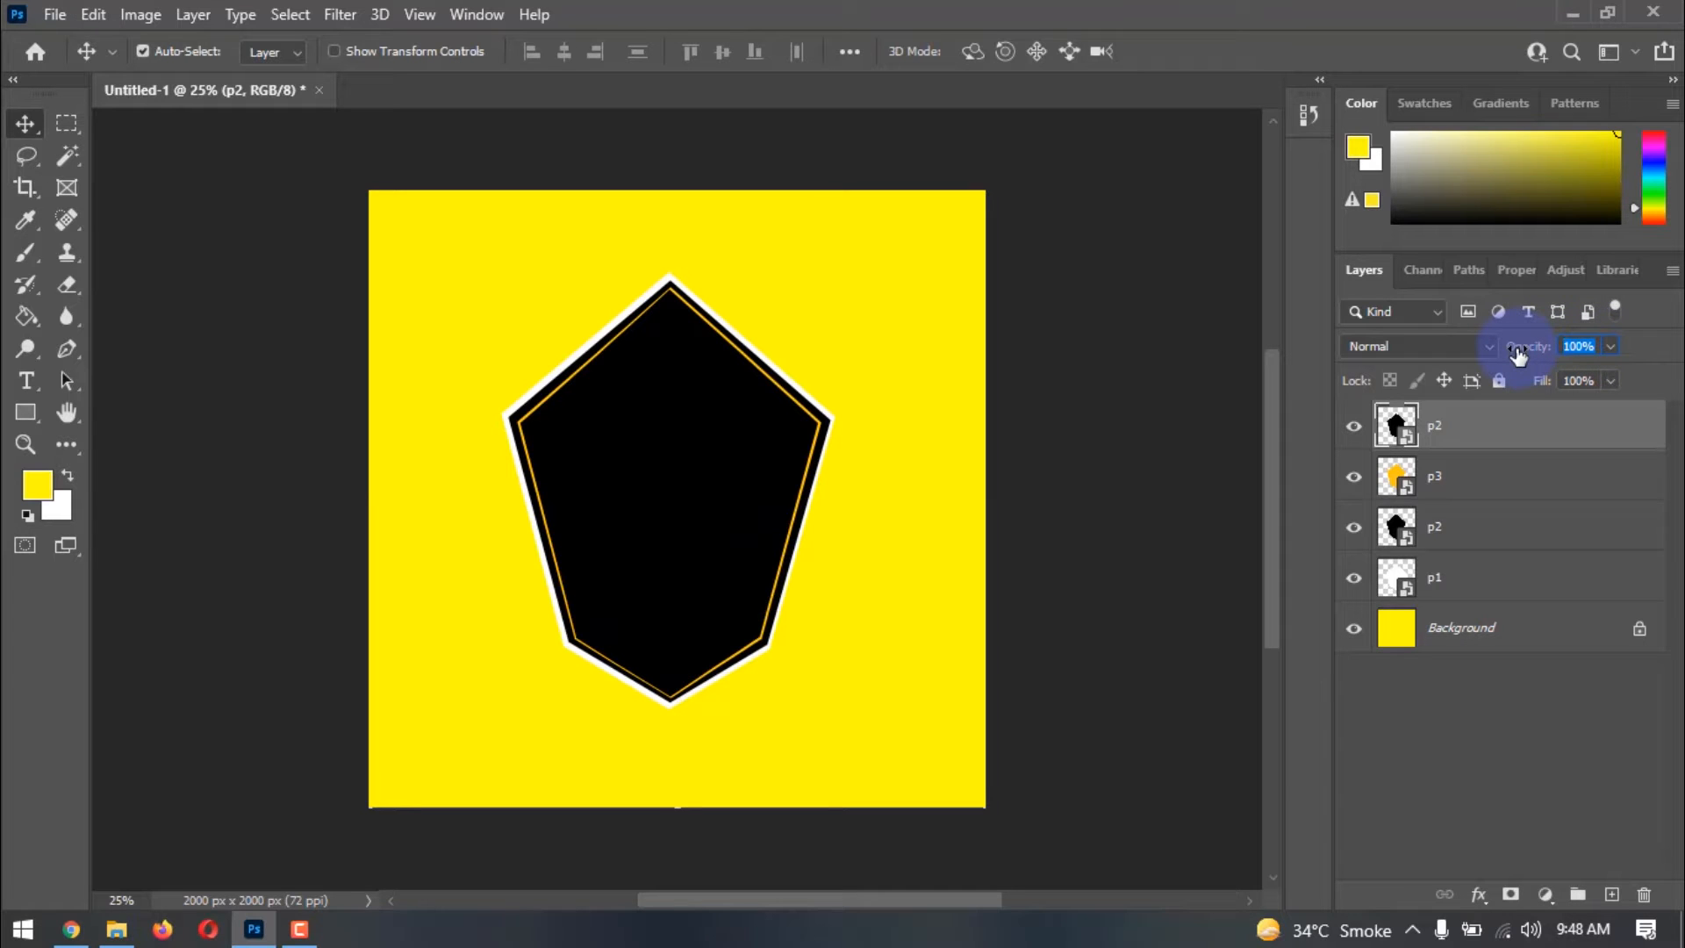
type("2")
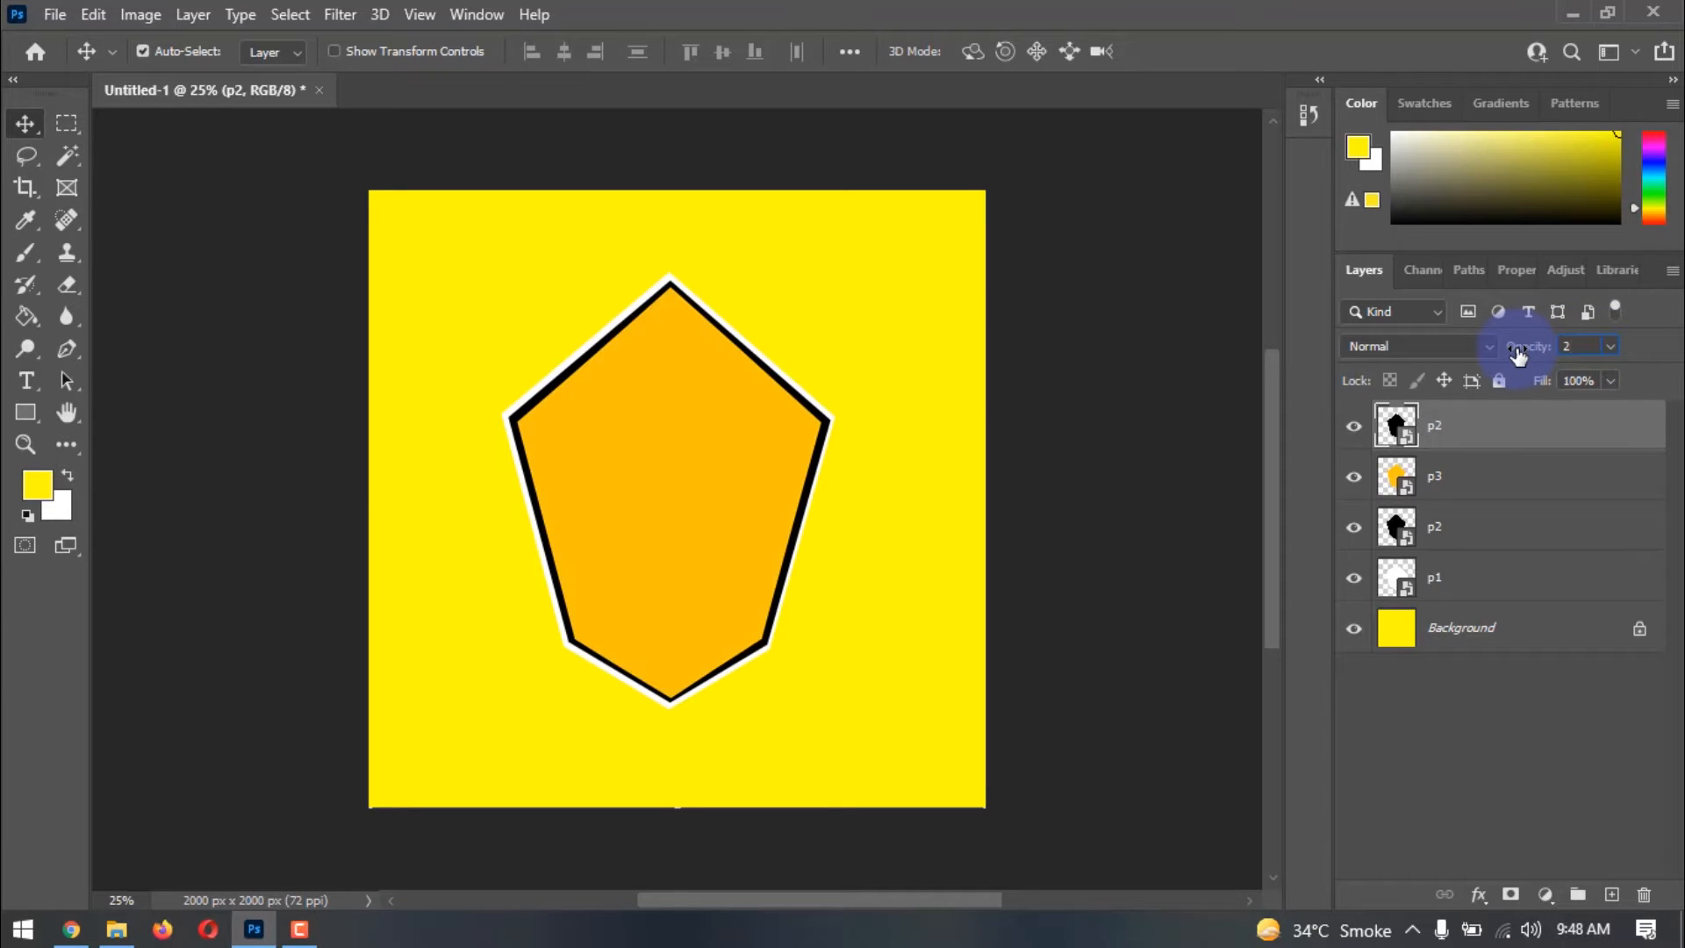
type("0")
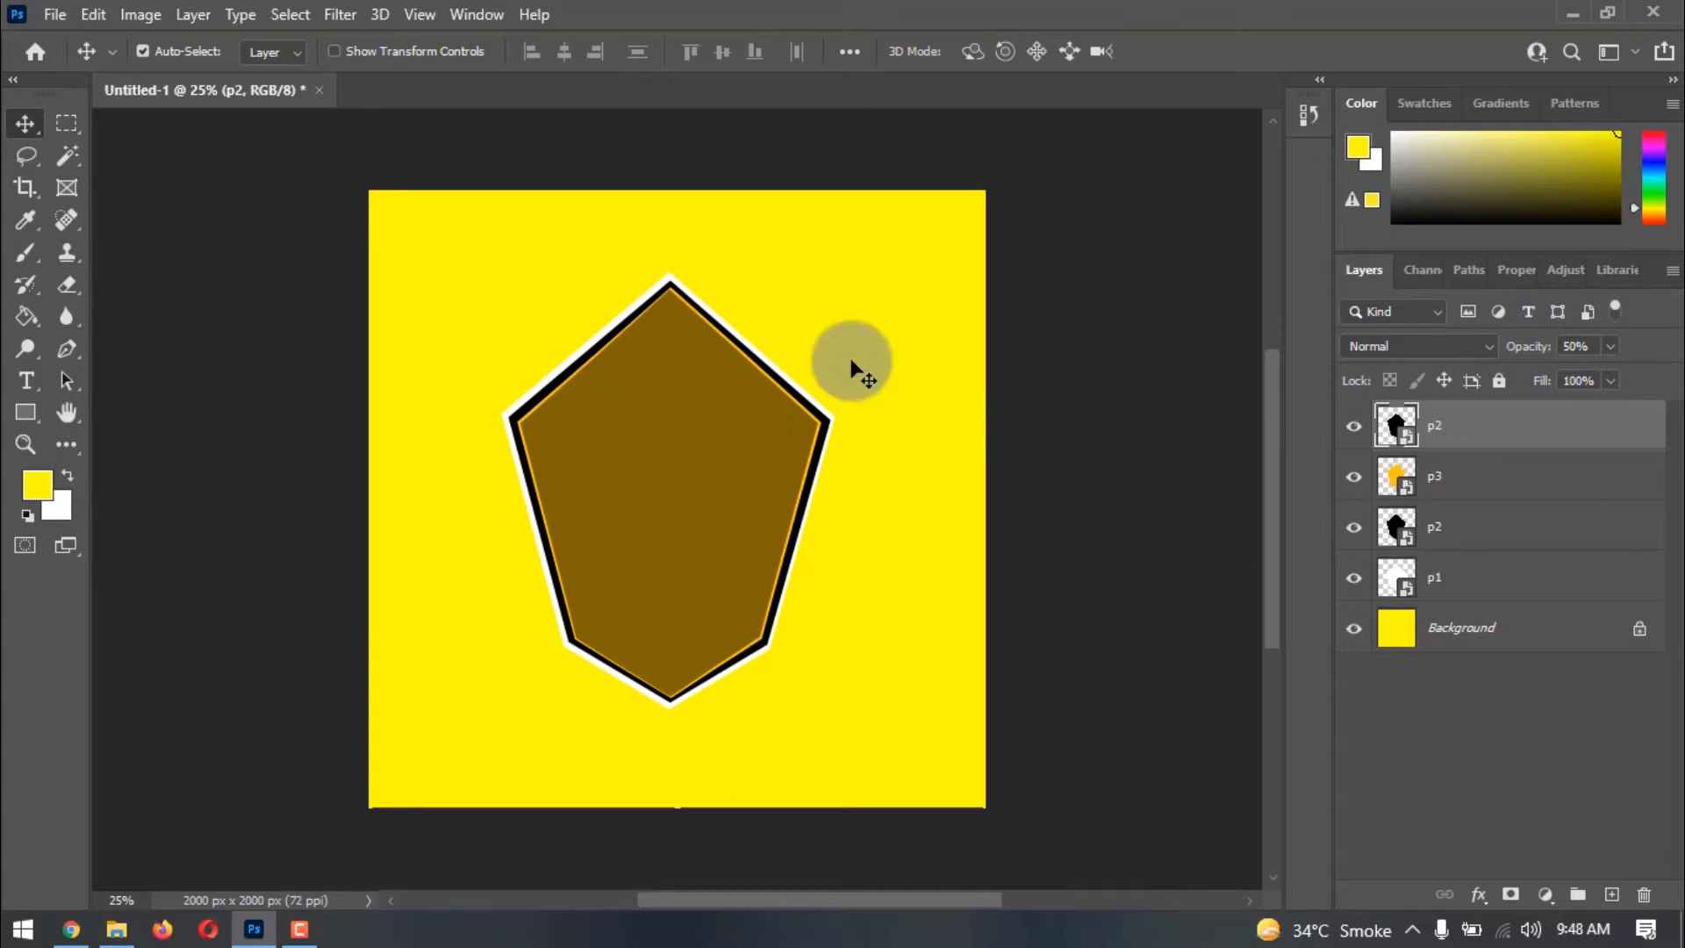
- Place a third p2 polygon on top of the semi-transparent one, scaled to 54.28%
left_click(116, 930)
left_click_drag(564, 217, 646, 526)
left_click_drag(982, 194, 922, 256)
key("Return")
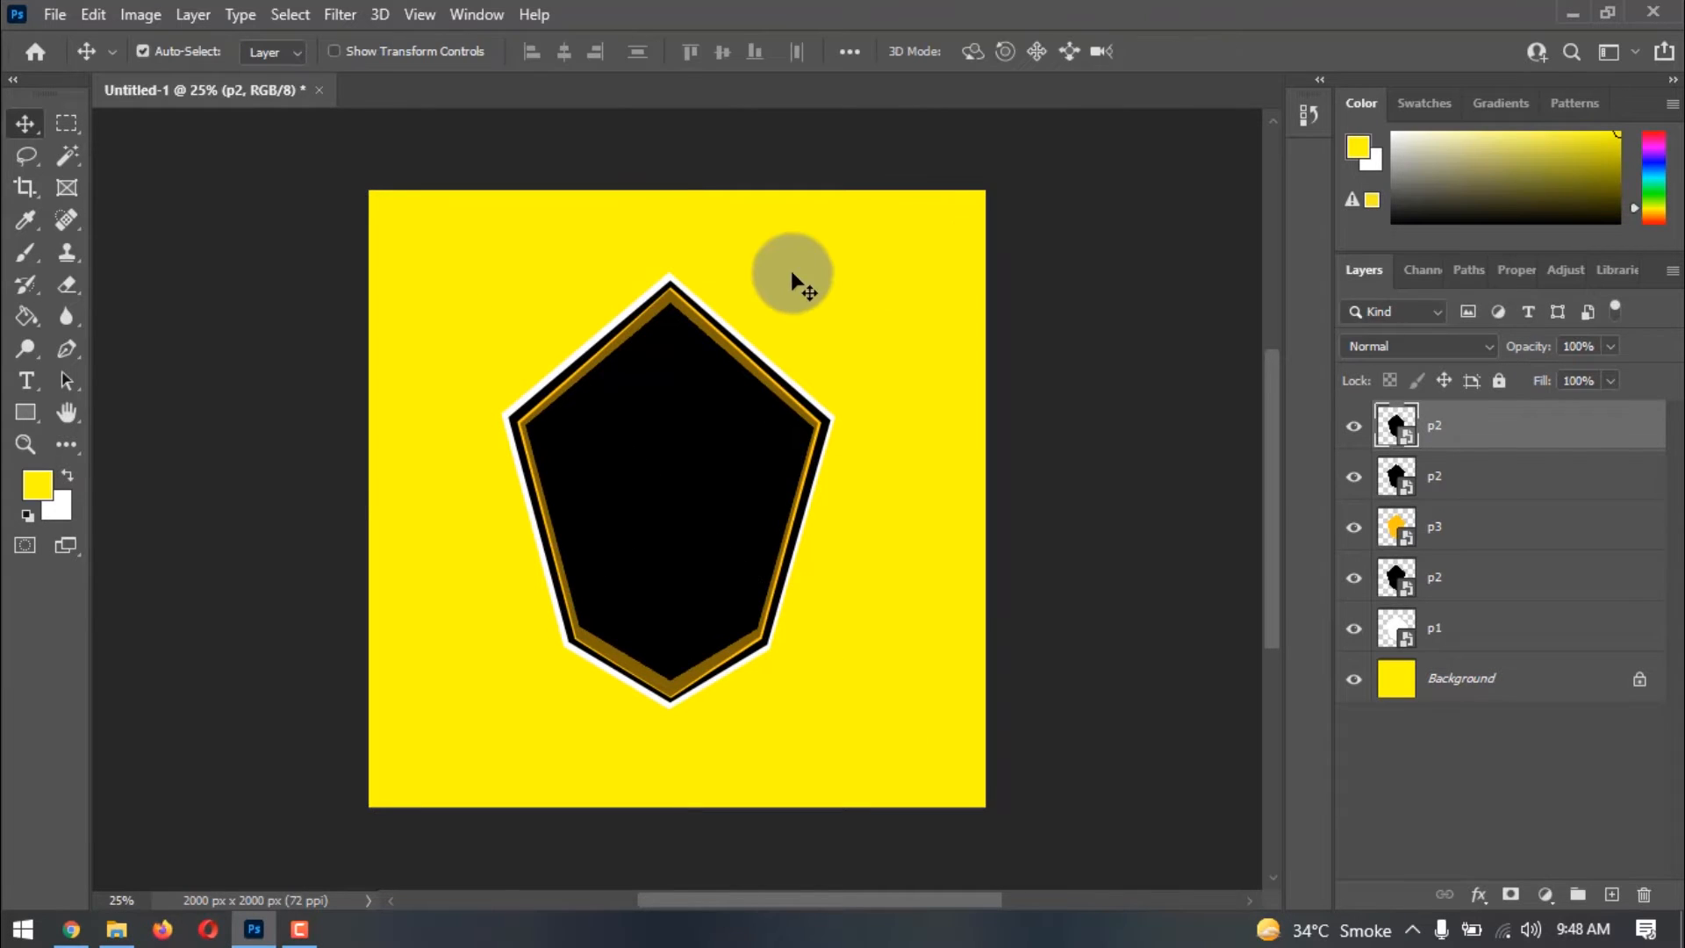
- Warp the third p2 polygon, stretching its top edge upward and its bottom edge downward to fit inside the orange outline
left_click(674, 400)
key("ctrl+t")
right_click(681, 386)
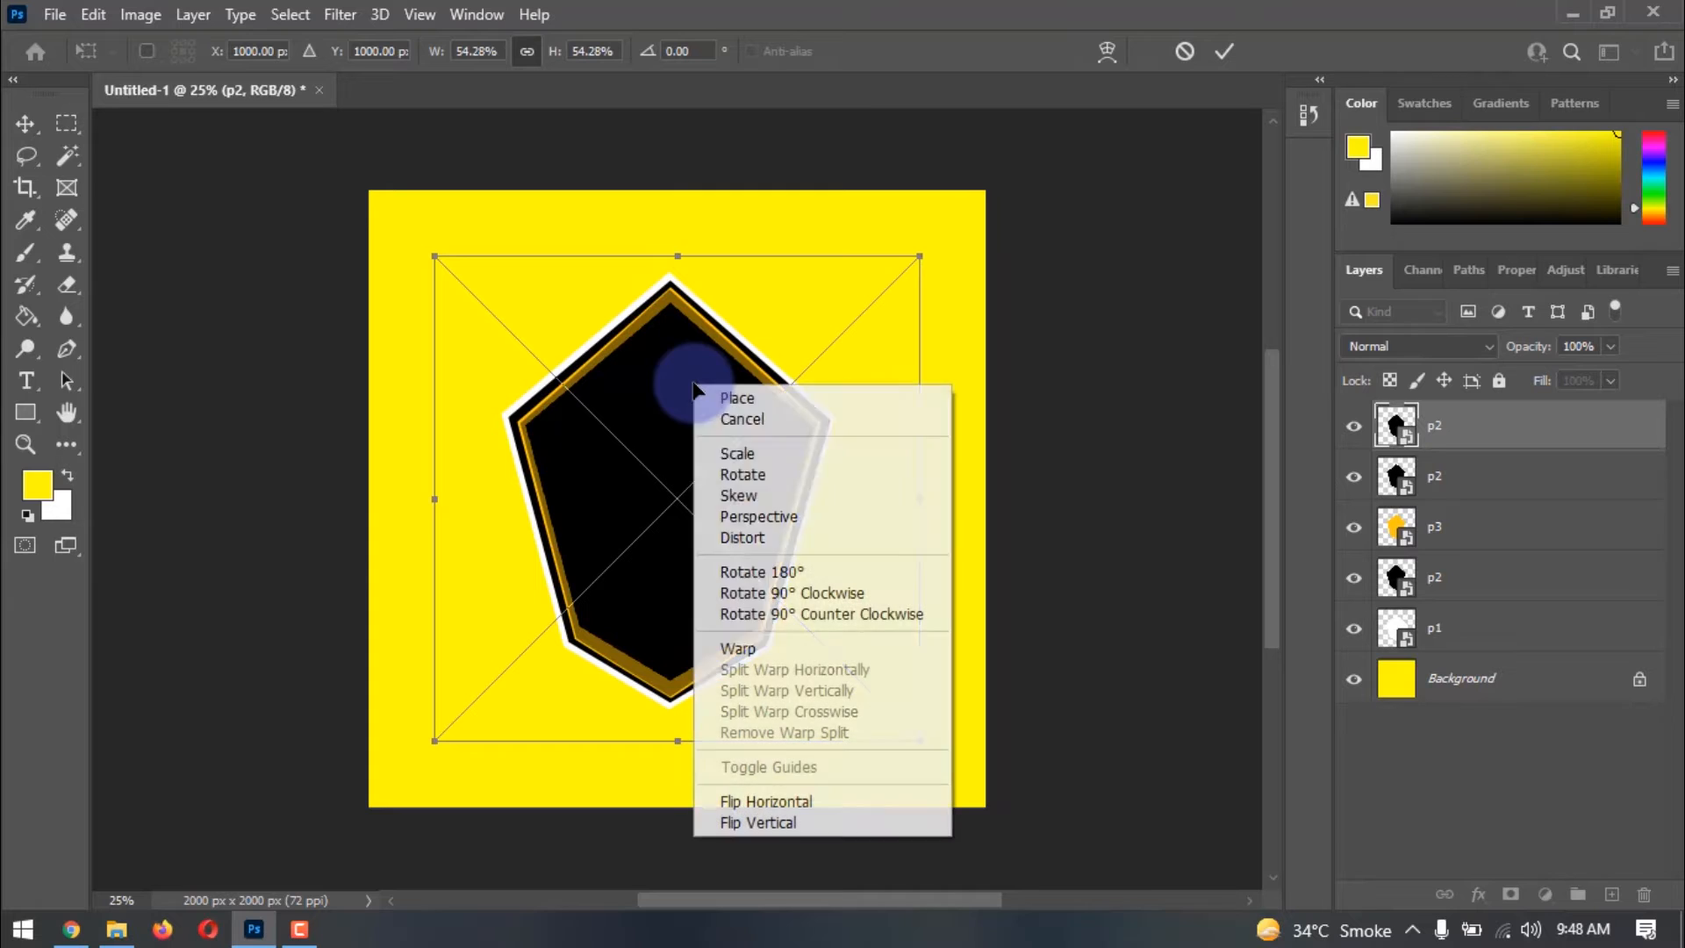
left_click(787, 648)
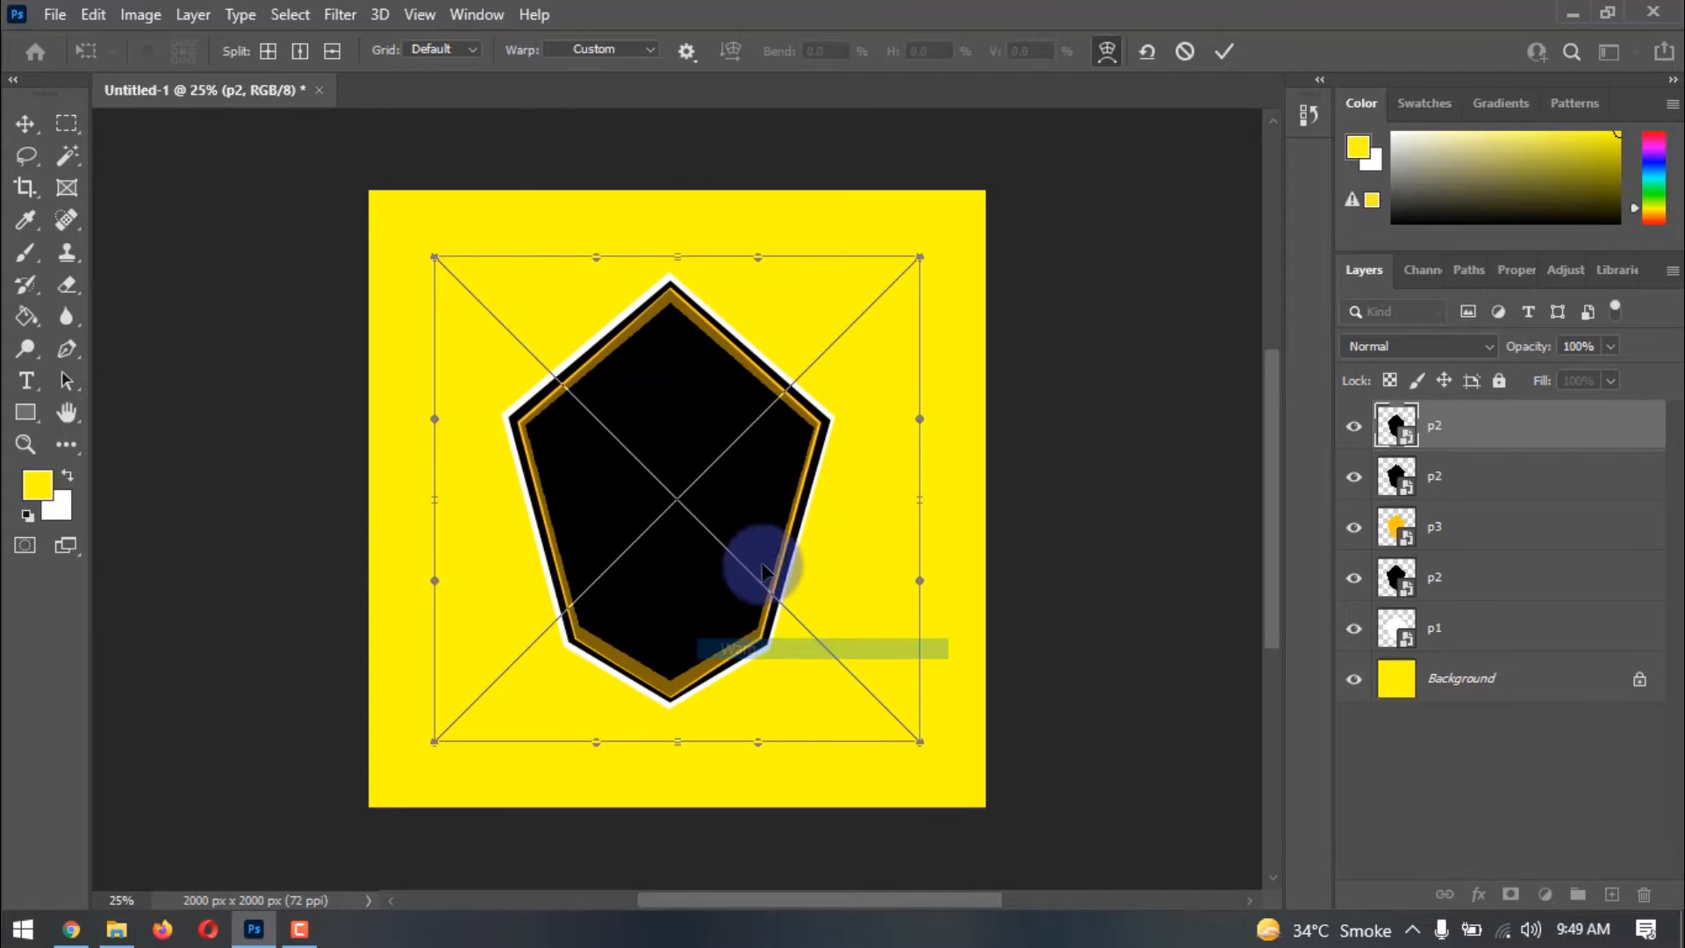
left_click_drag(756, 257, 748, 213)
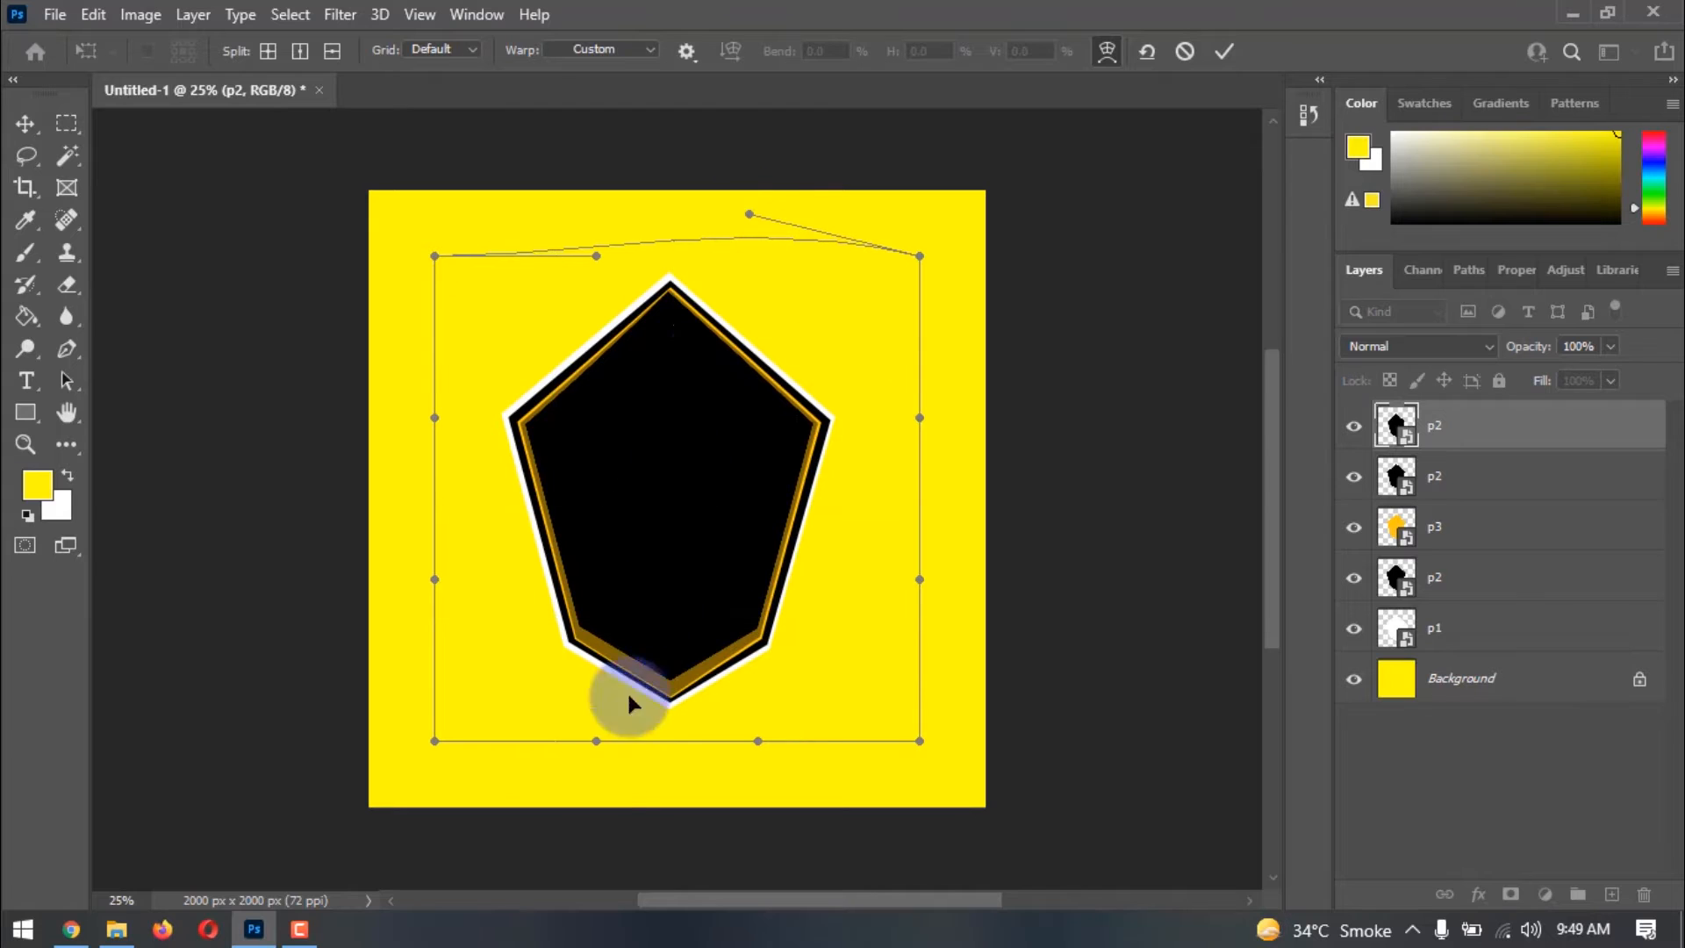
left_click_drag(596, 742, 591, 808)
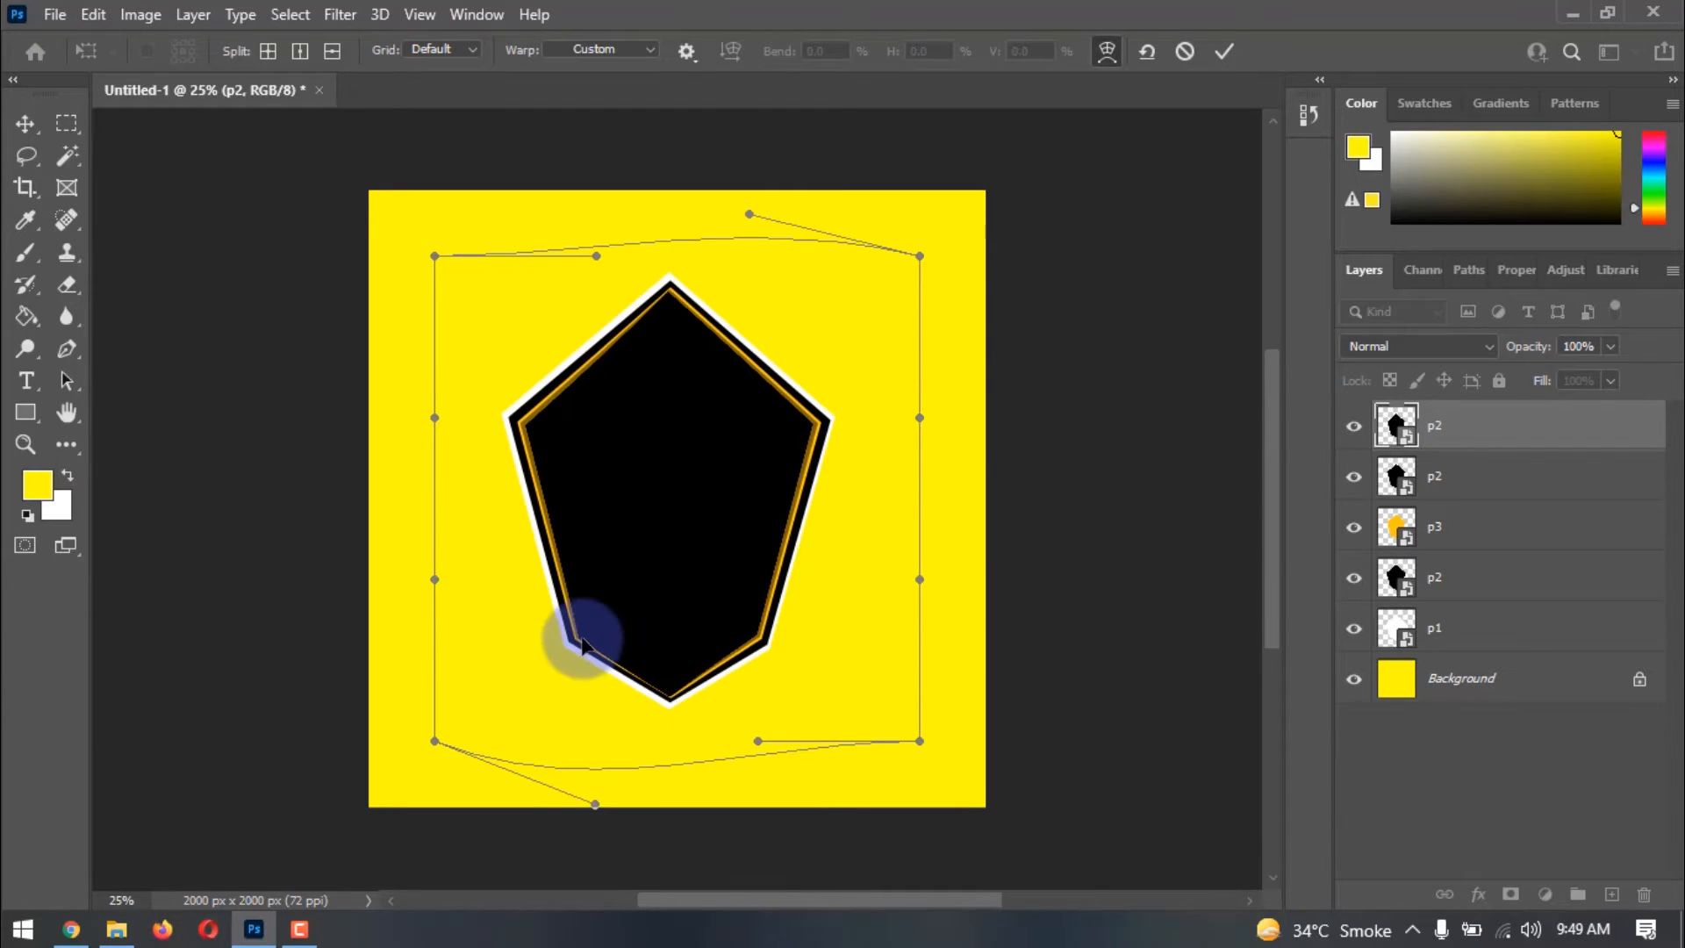
left_click(296, 430)
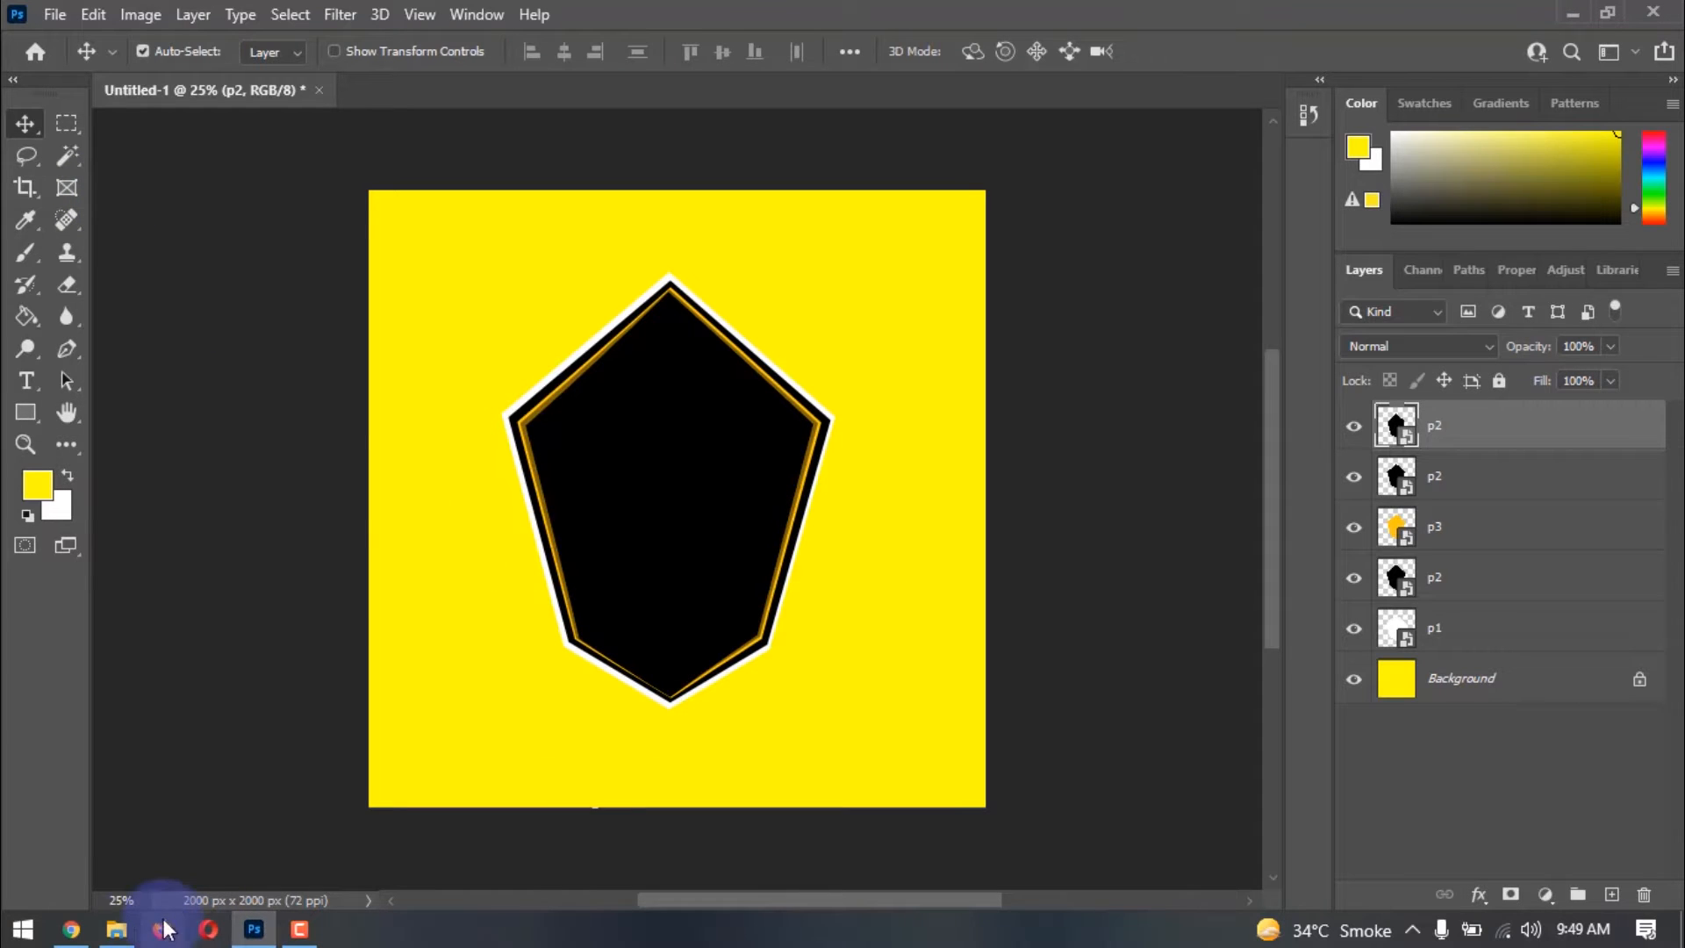
- Place the man-in-red-dress-5354230_1920 character above the polygons, scaled to 69.38% and positioned over the black shape
left_click(117, 929)
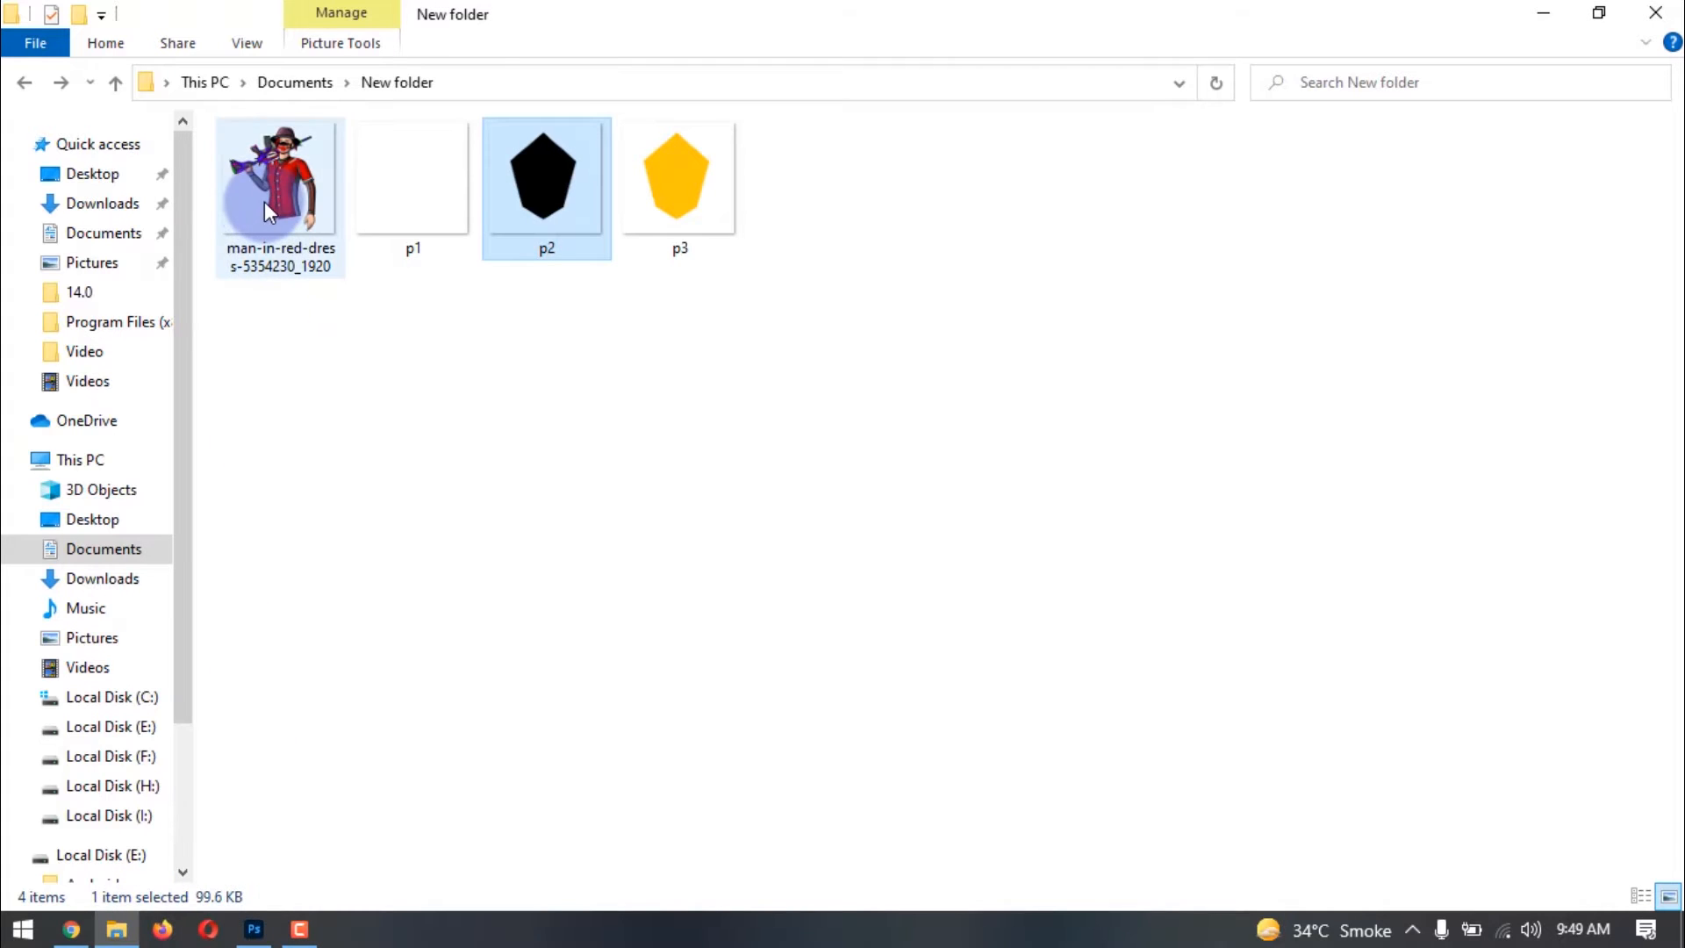
left_click_drag(265, 202, 272, 895)
left_click_drag(260, 937, 661, 562)
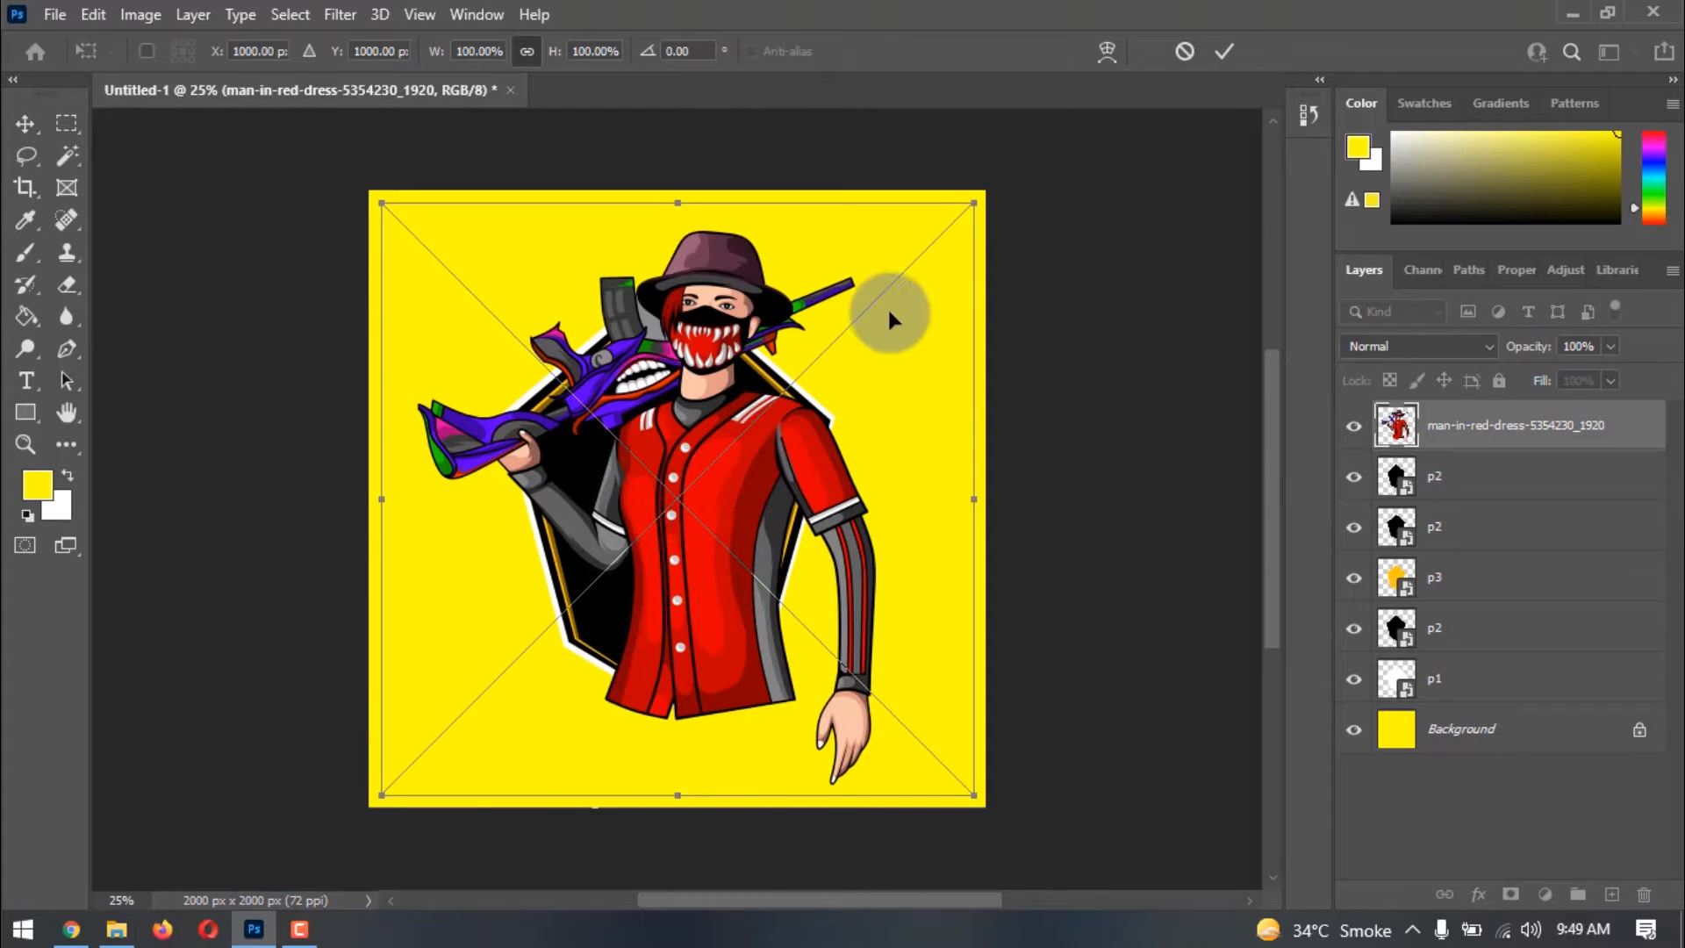
left_click_drag(972, 200, 891, 315)
left_click_drag(846, 489, 807, 465)
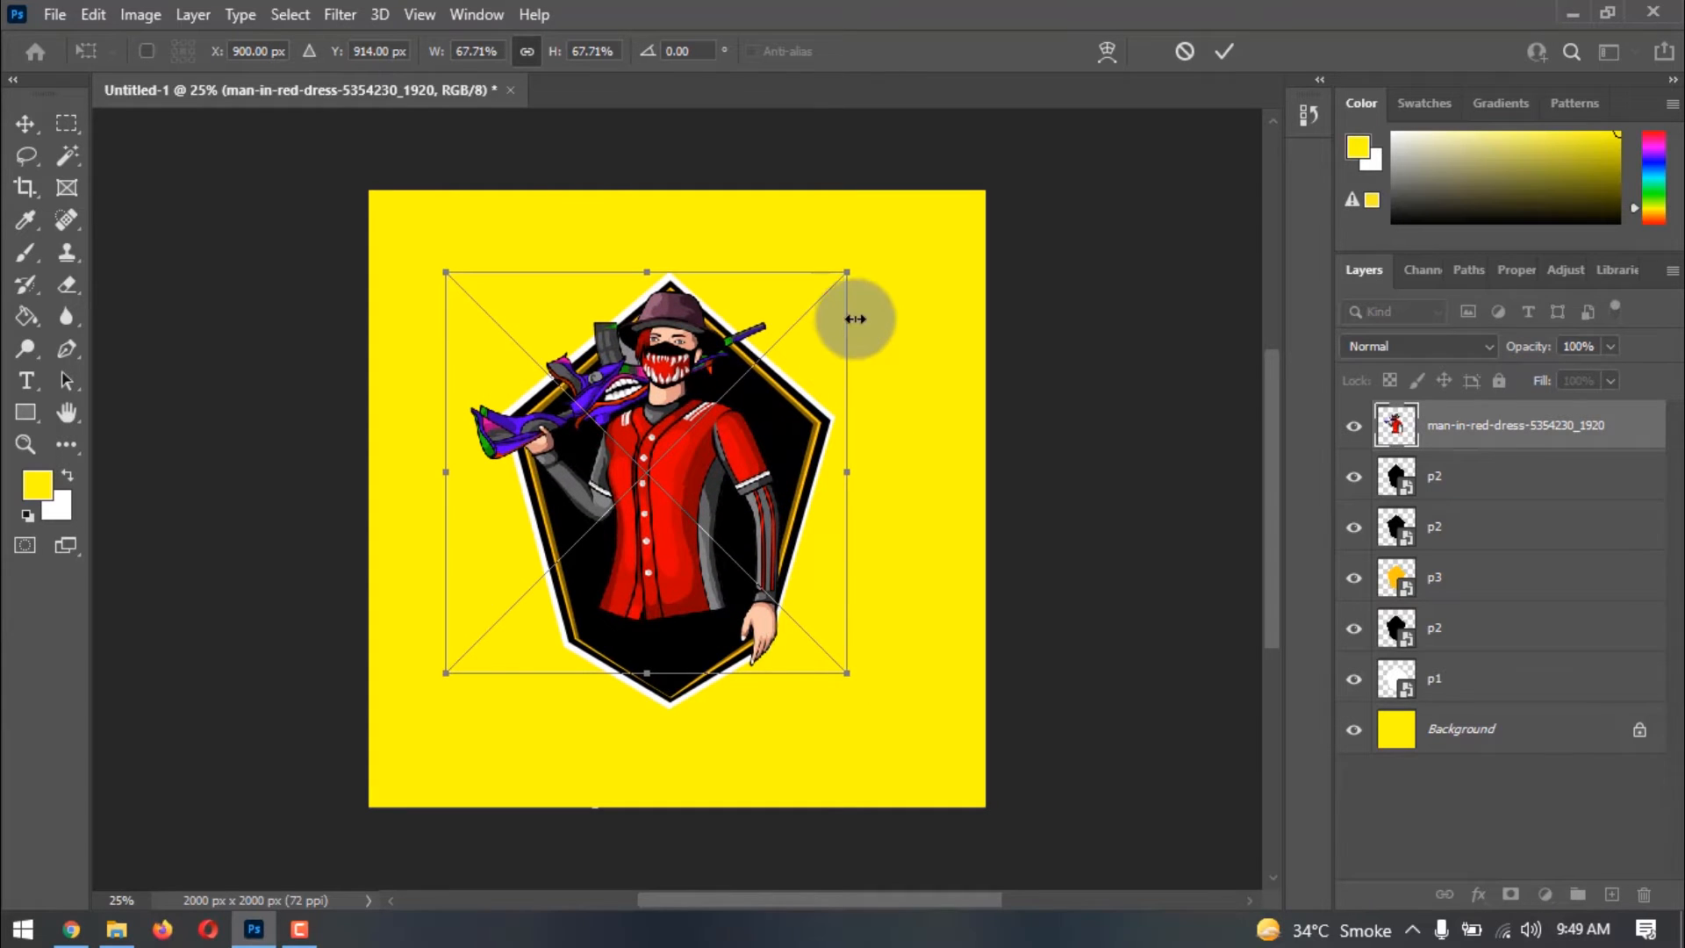
left_click_drag(857, 278, 854, 270)
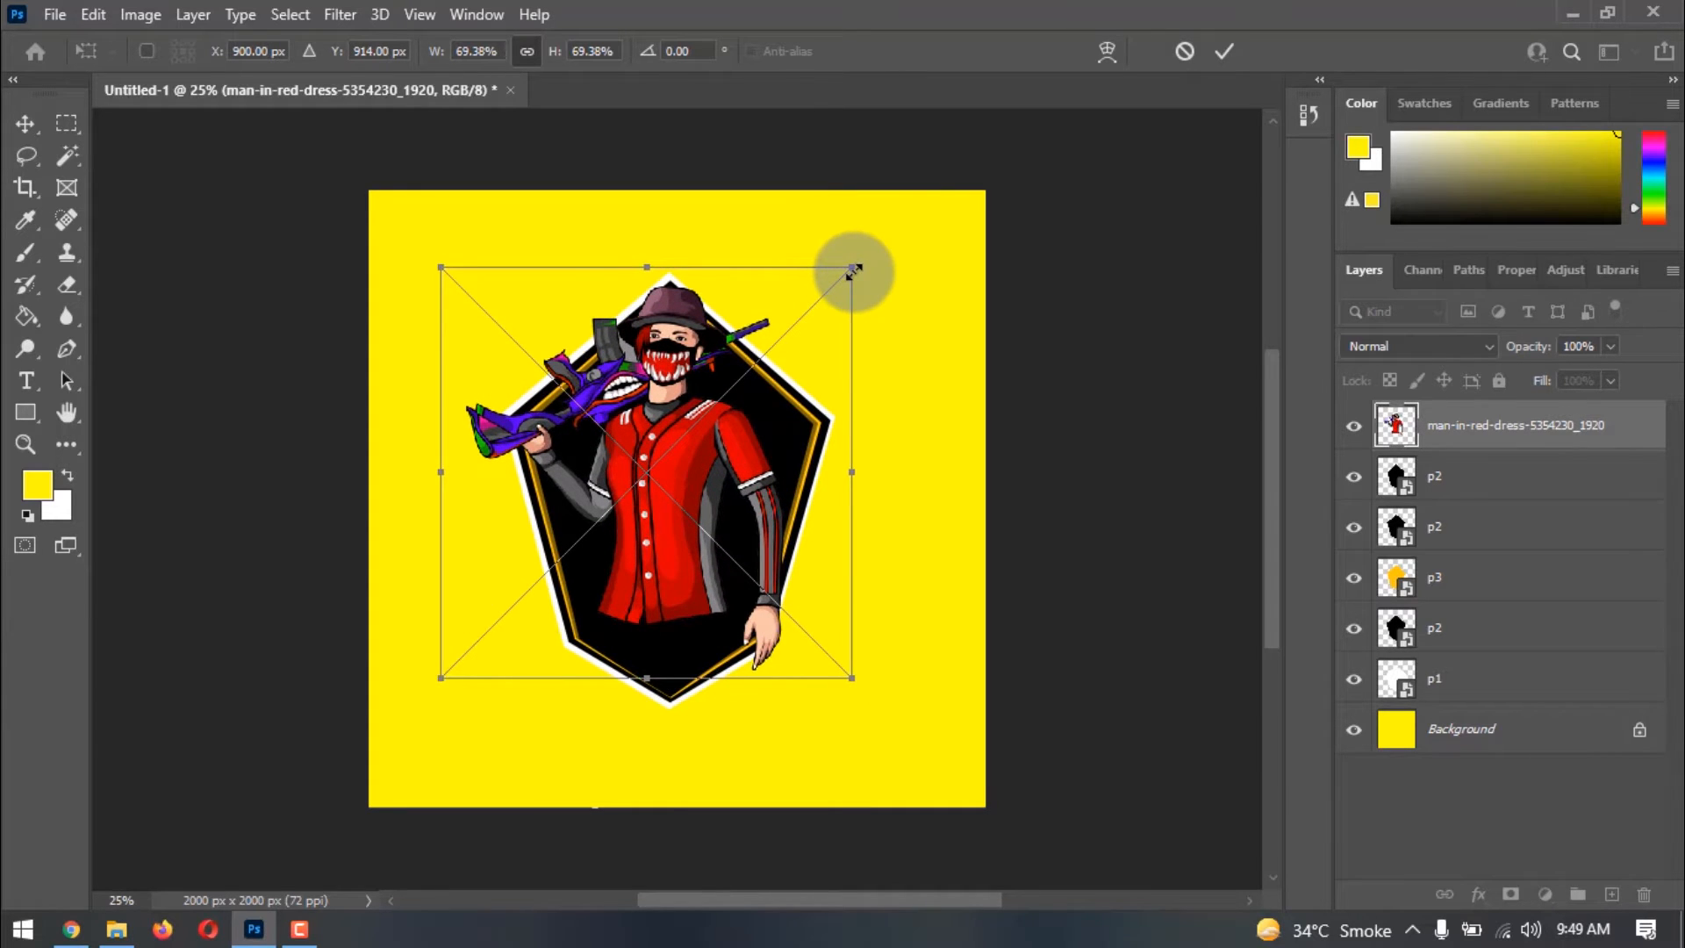
key("Return")
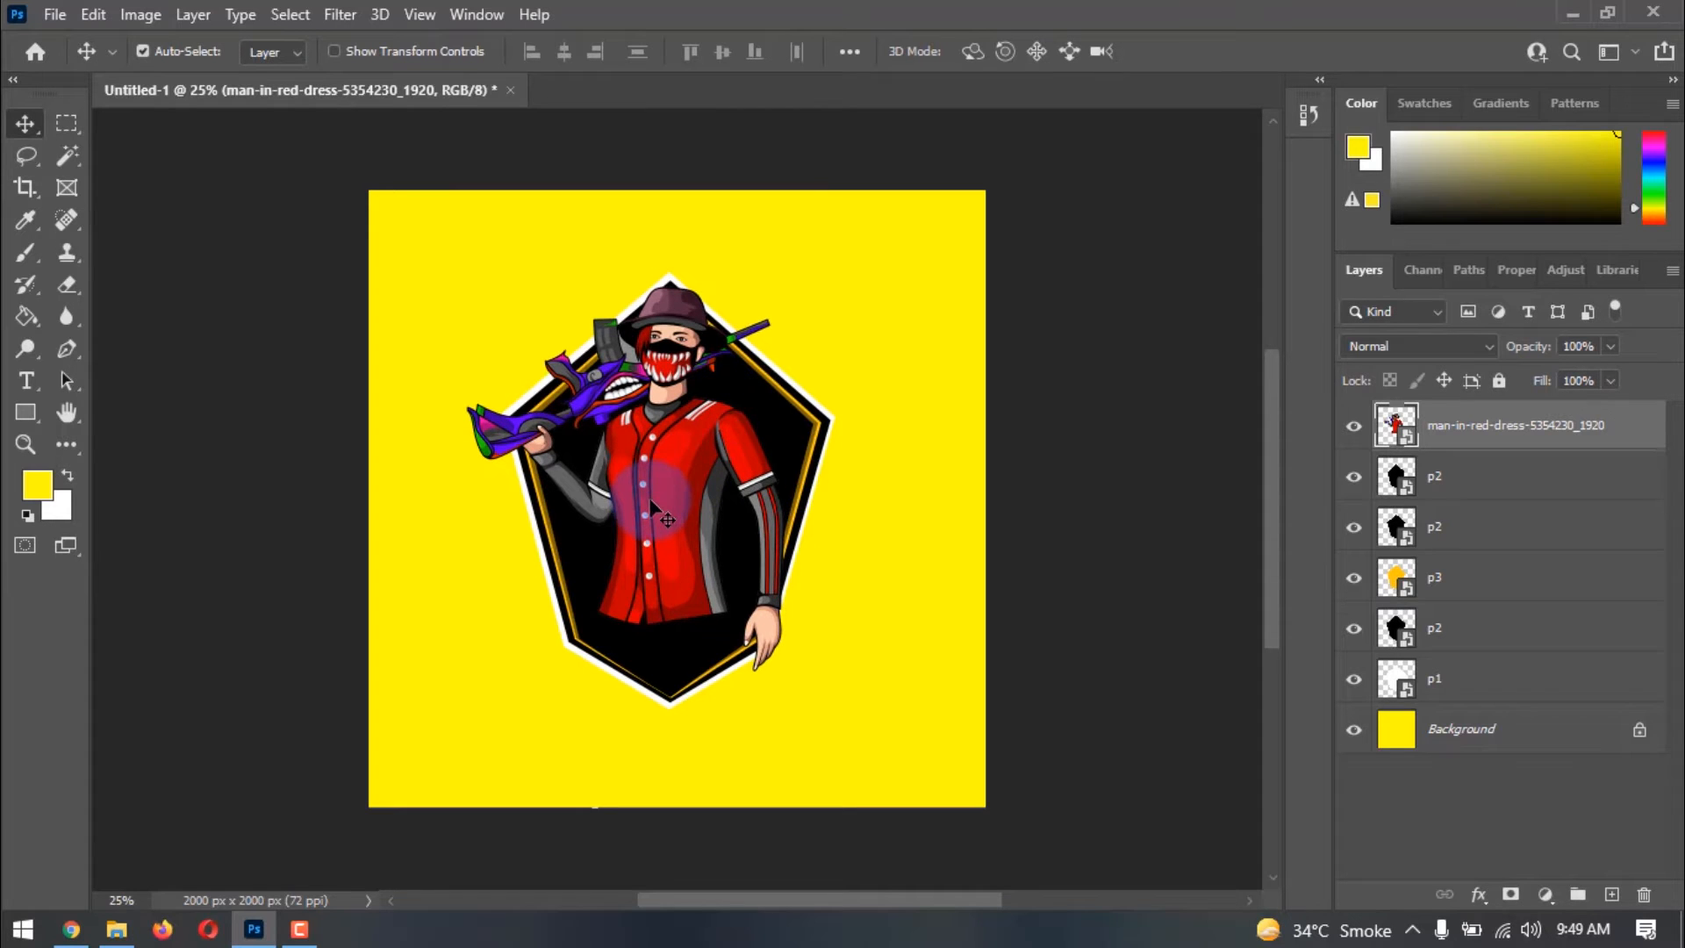
- Fine-tune the character's position over the polygon with small nudges
left_click_drag(650, 506, 652, 495)
key("shift+Down")
key("shift+Down")
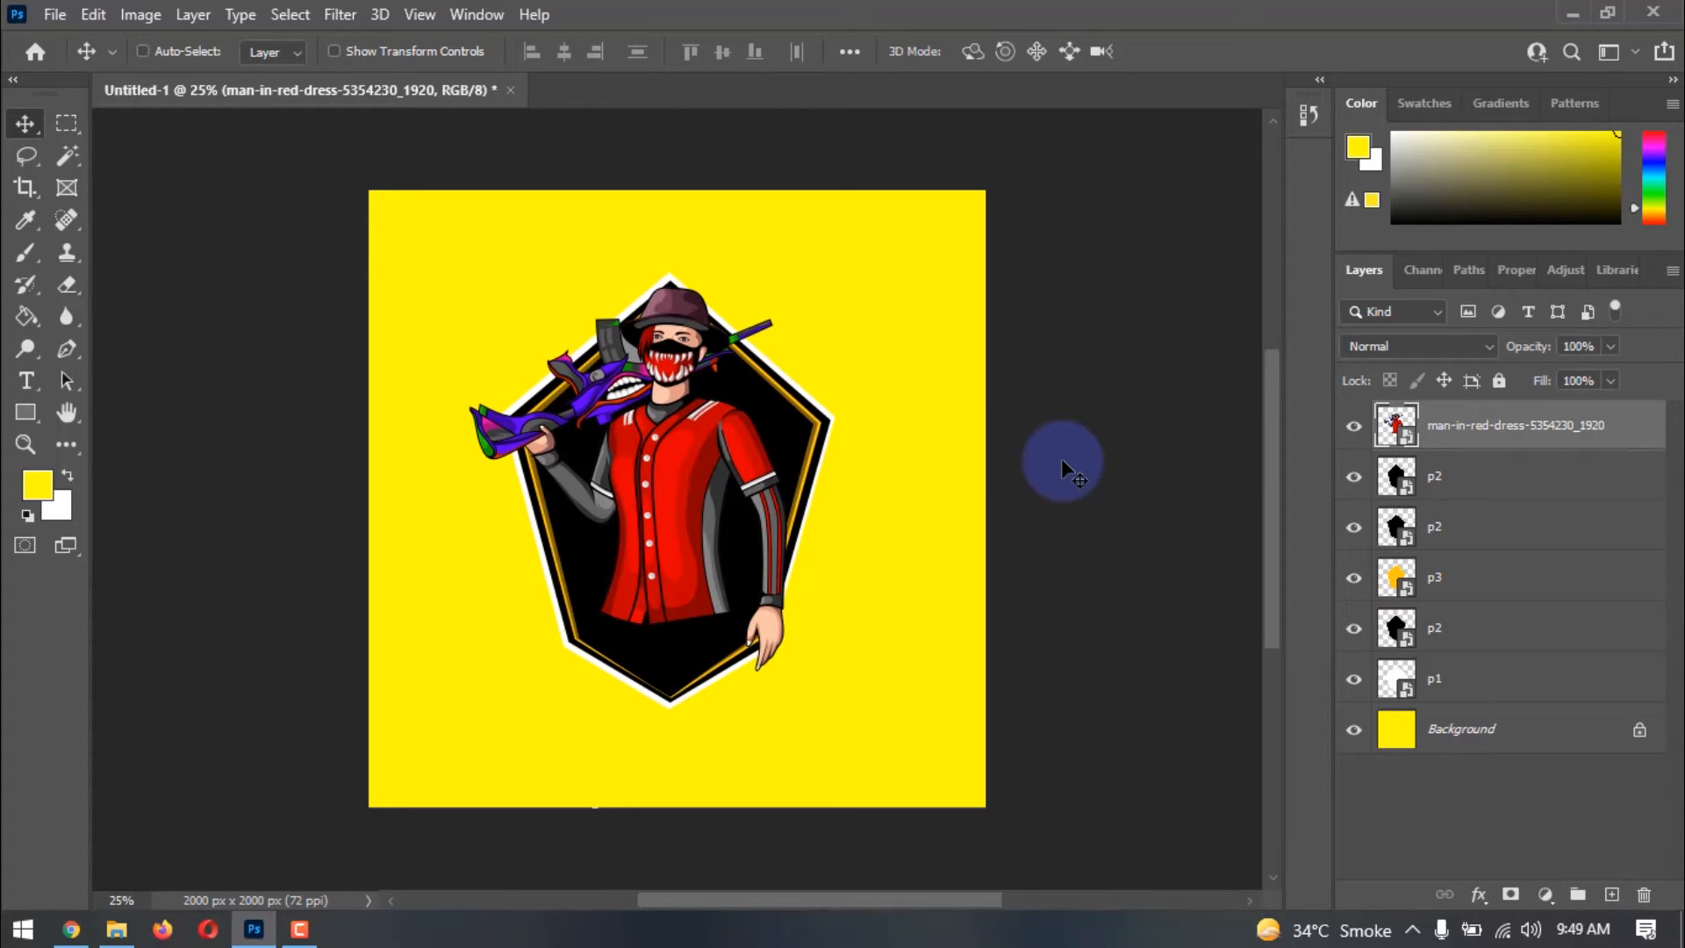
- Stamp all visible layers into a new top layer and convert it to a smart object
key("ctrl+shift+alt+e")
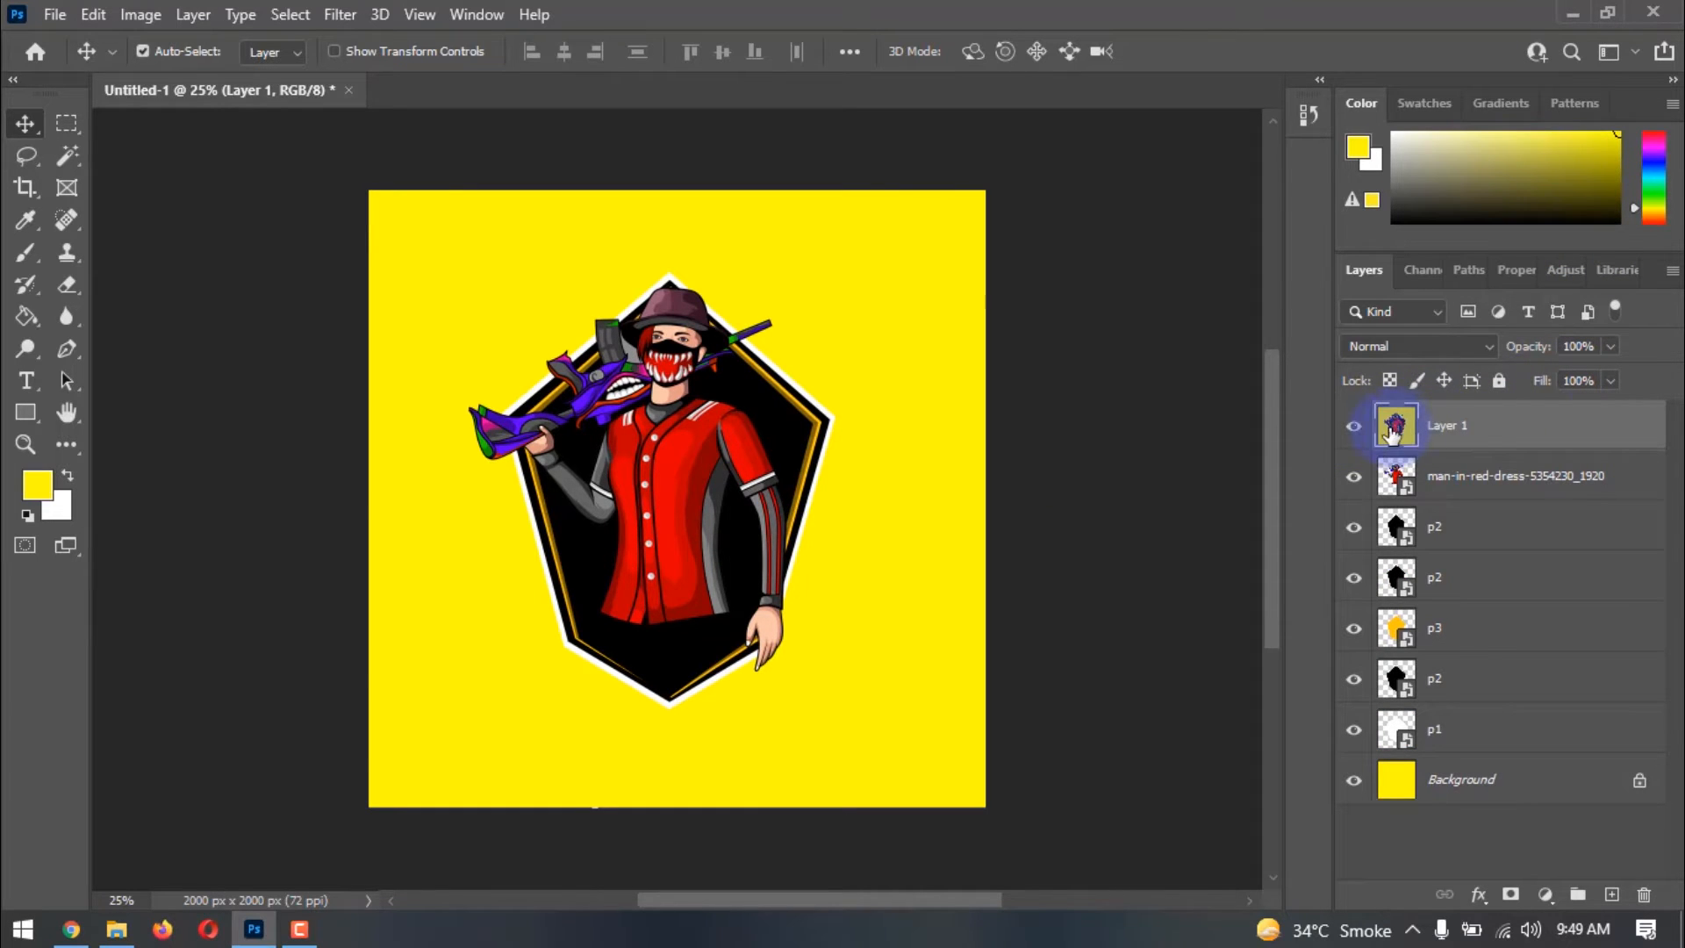
right_click(1480, 432)
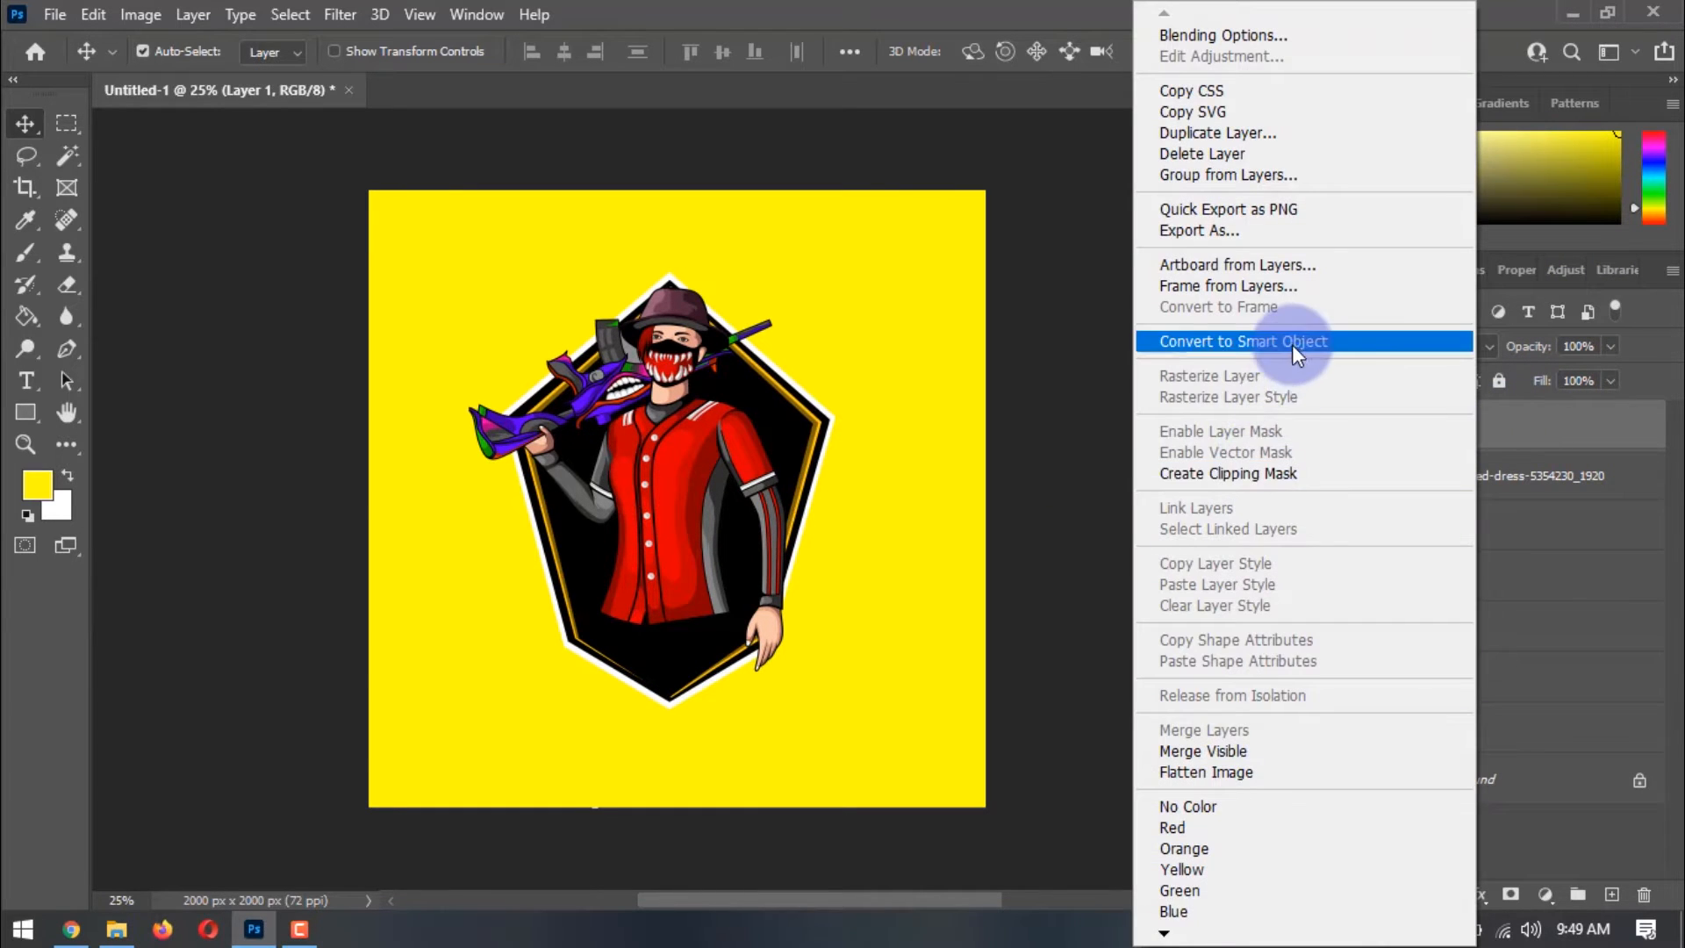
left_click(1204, 344)
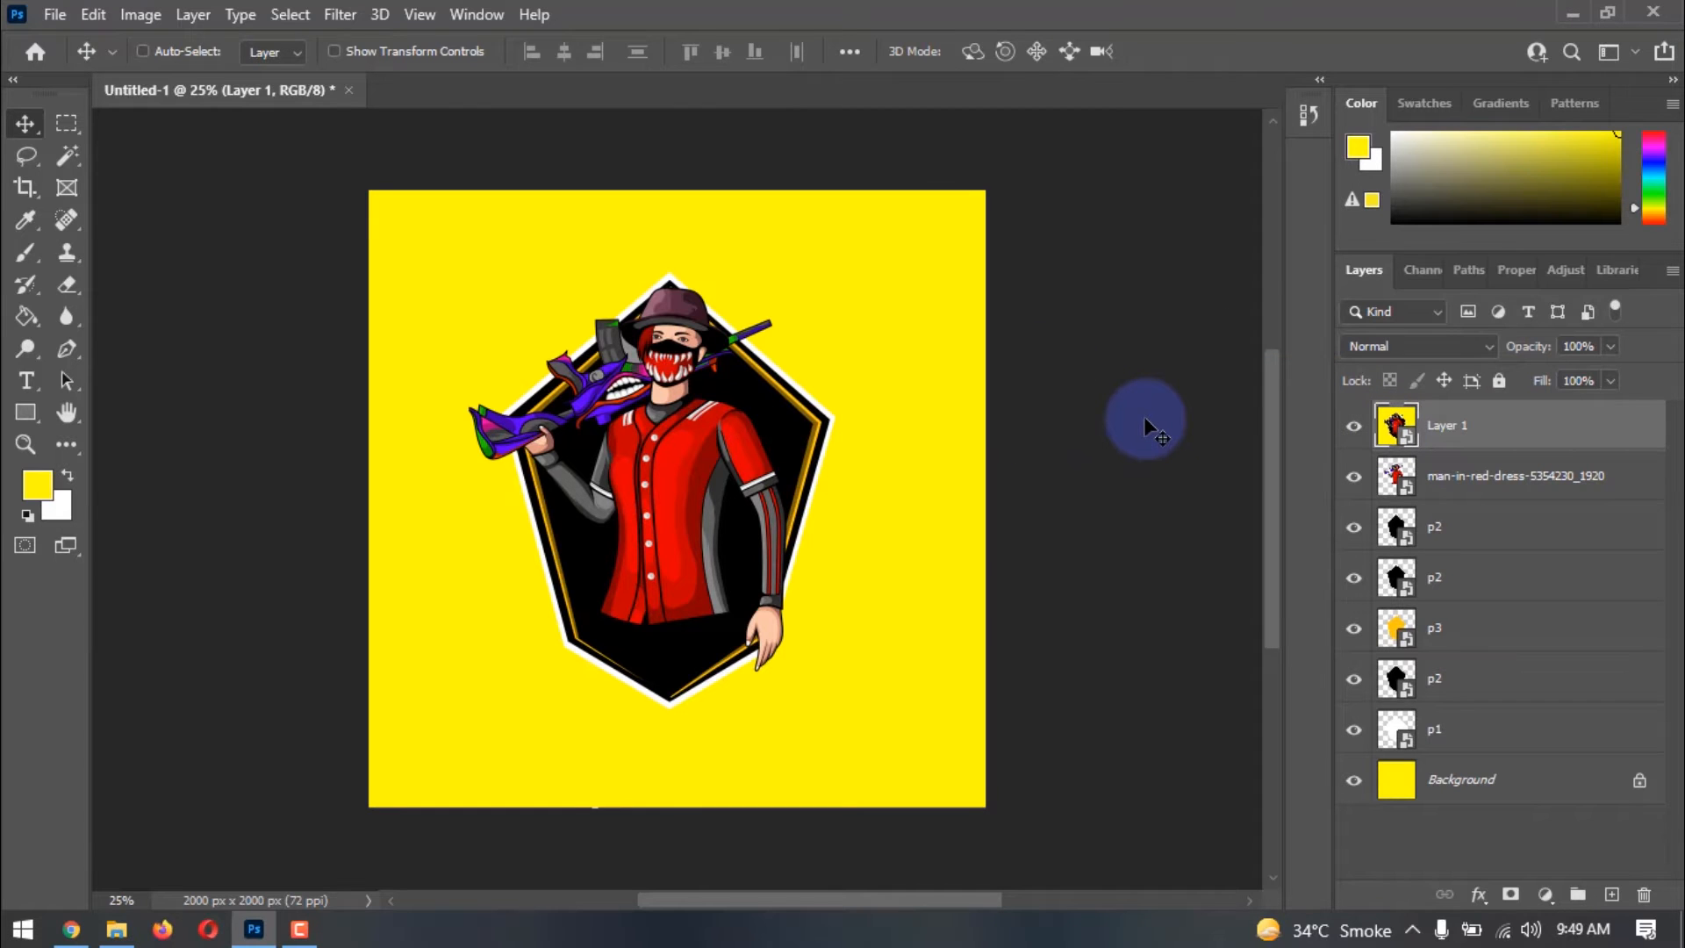
- Enlarge the stamped smart object about its center to about 186%
key("ctrl+t")
scroll(949, 219, "down", 1)
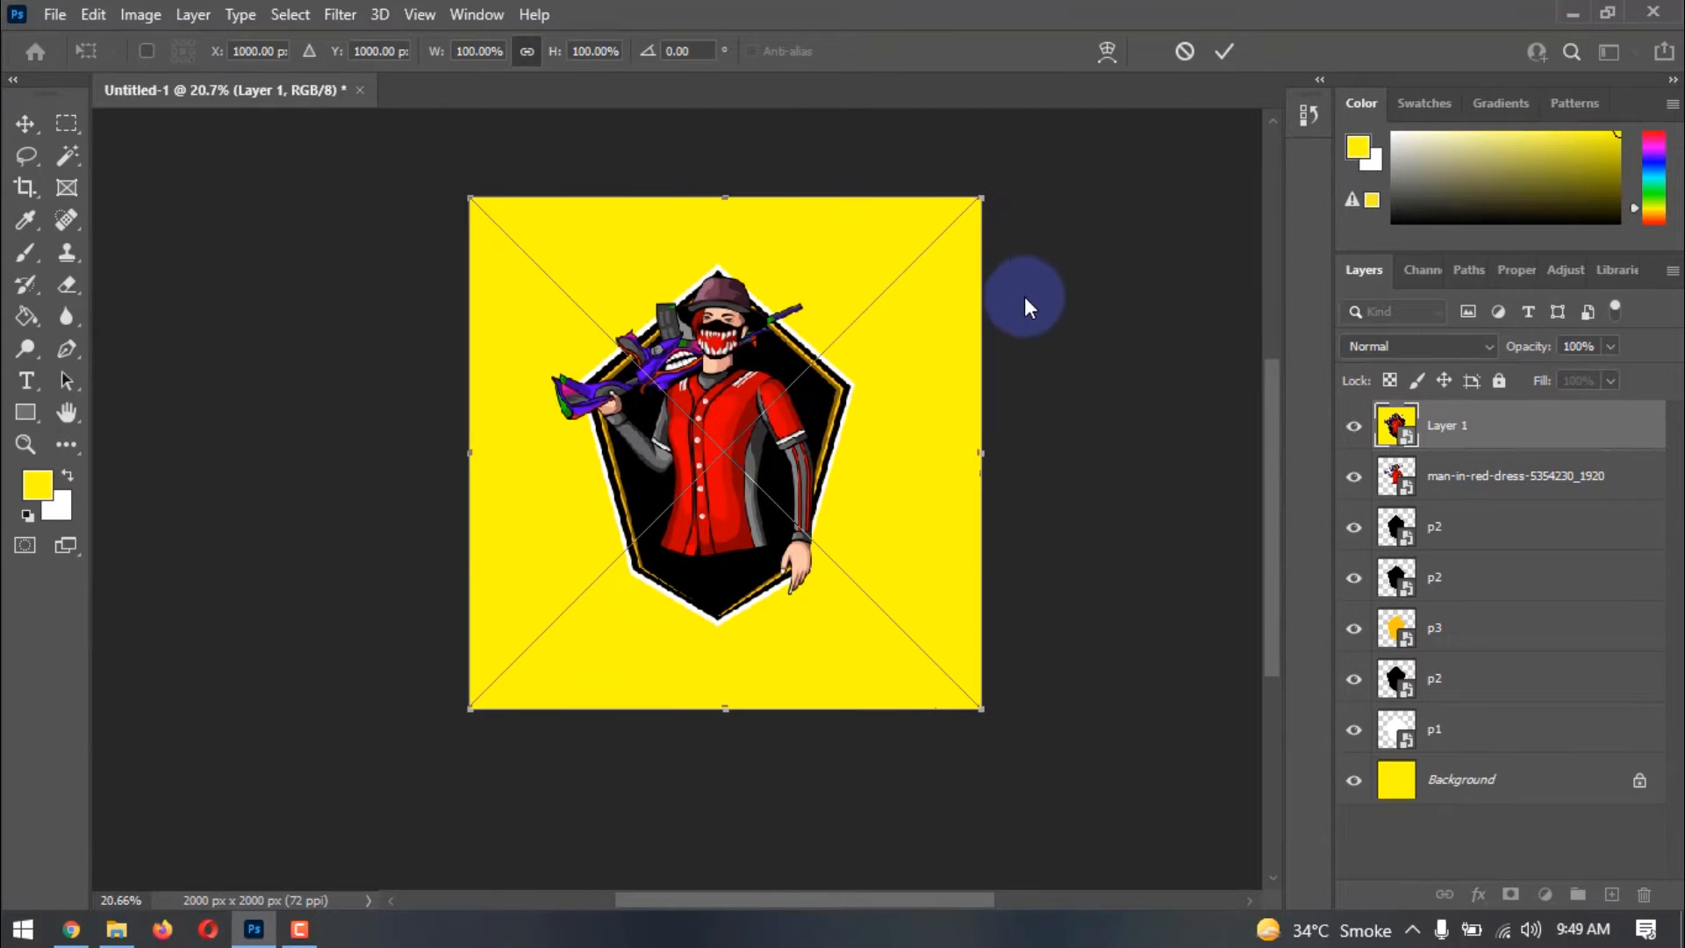
scroll(1024, 298, "up", 1)
left_click_drag(946, 279, 1210, 166)
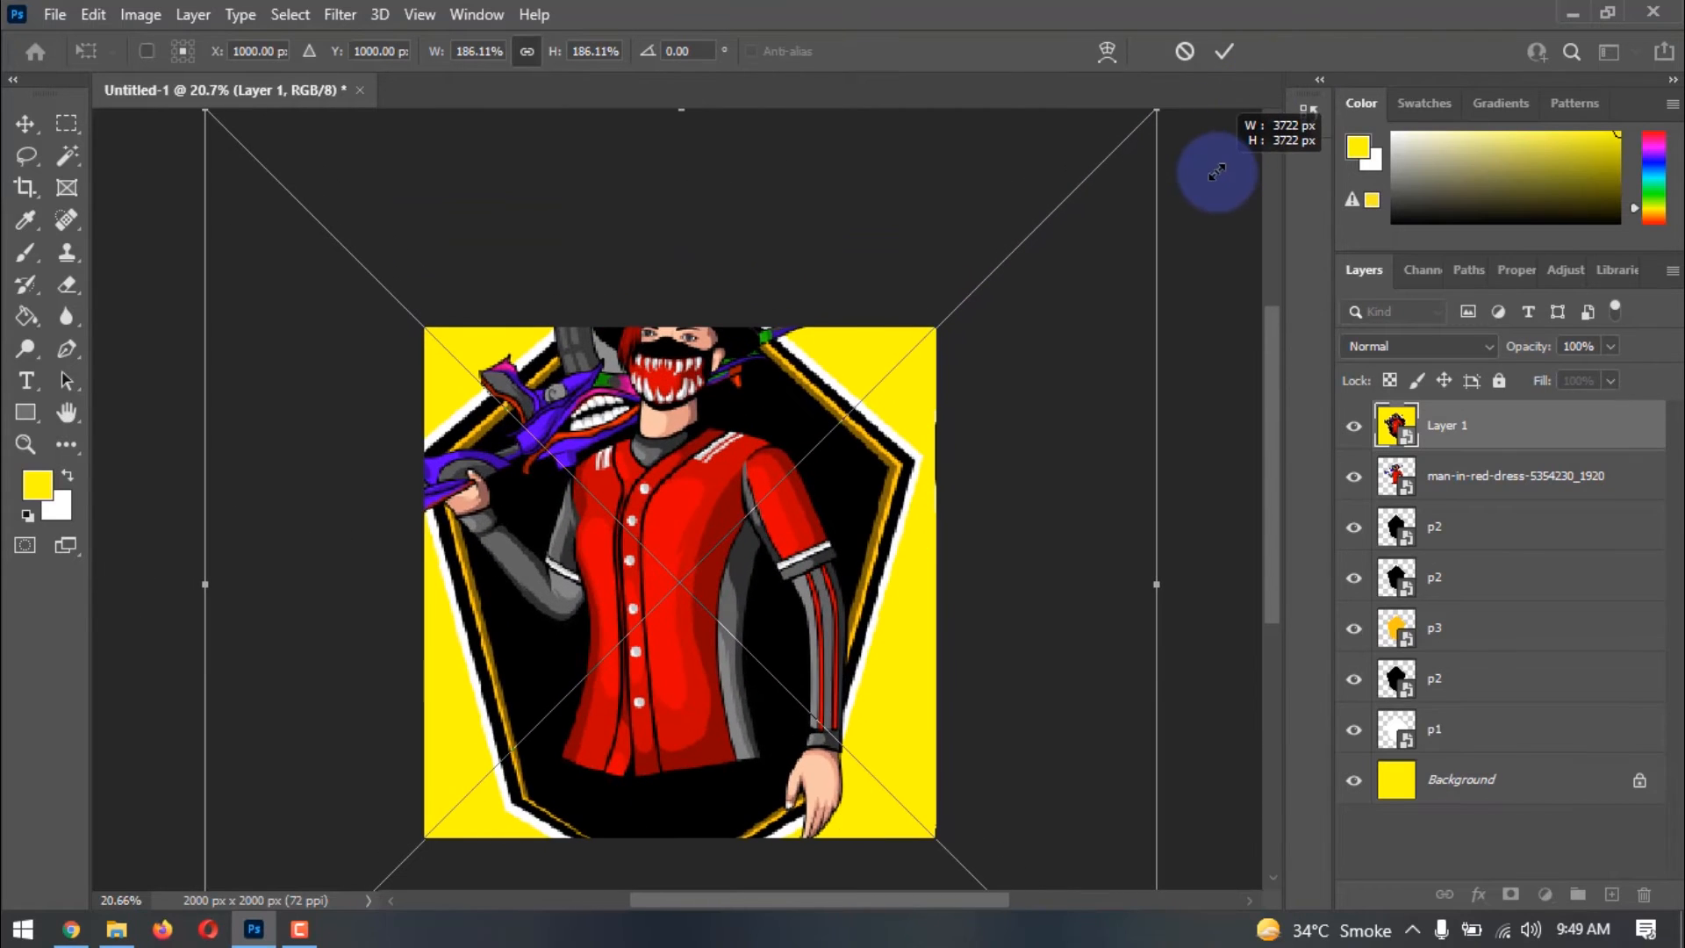
double_click(1101, 252)
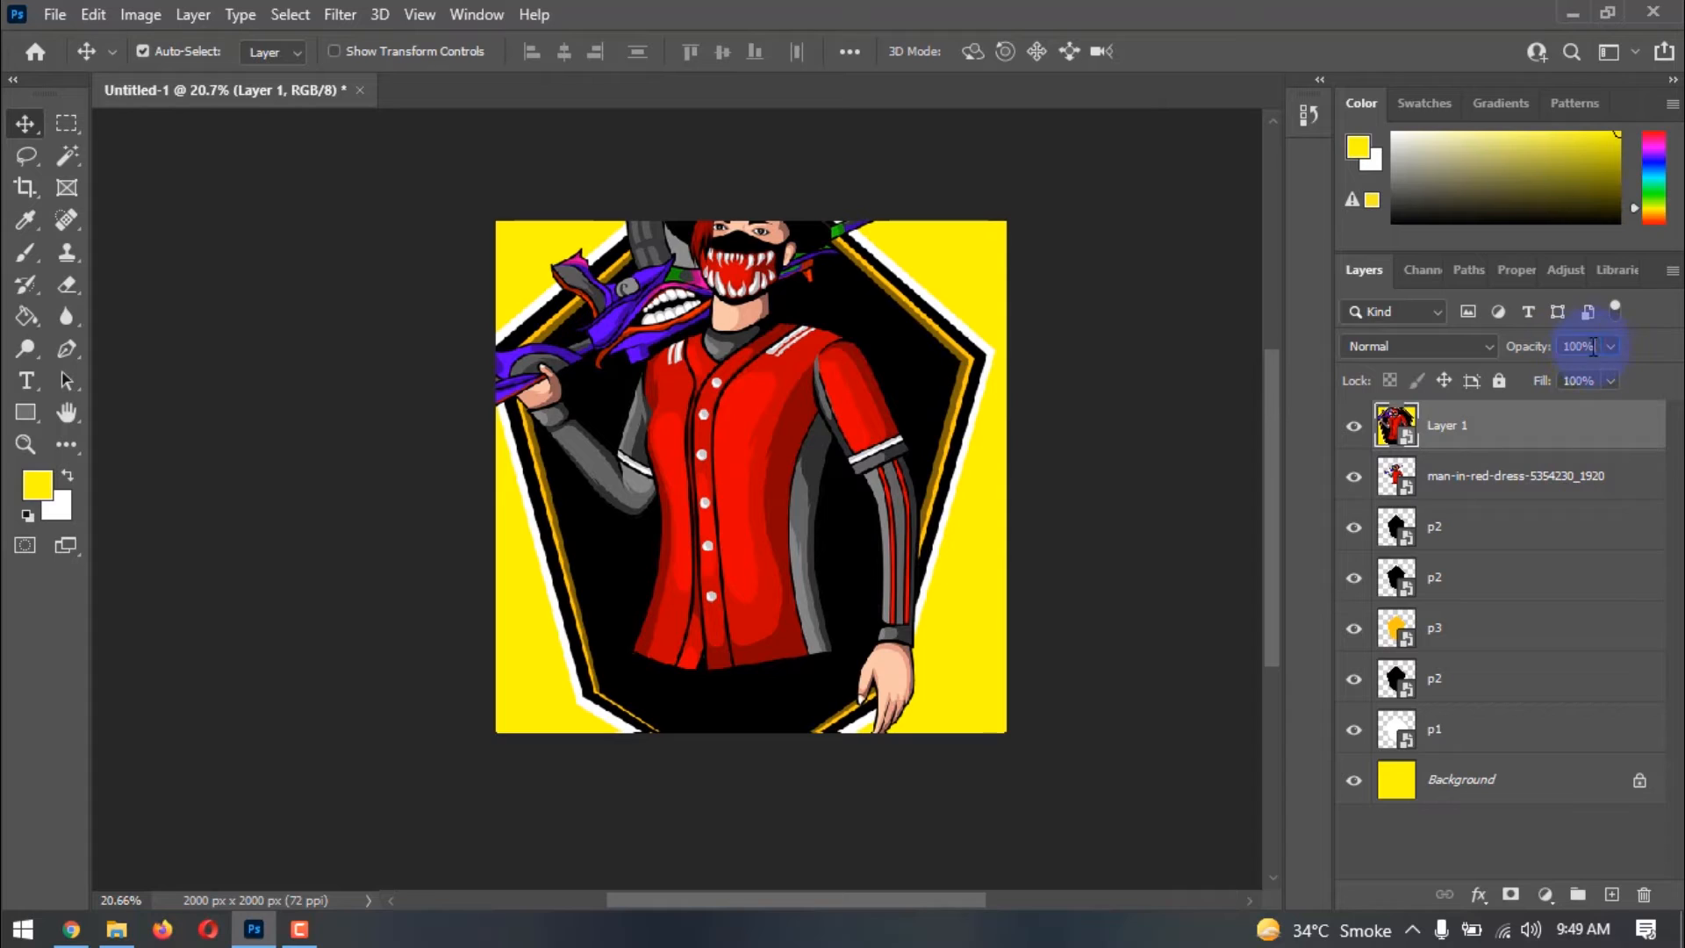
- Set the enlarged layer's opacity to 25% and move it slightly down to bring more of its hat into the canvas
type("2")
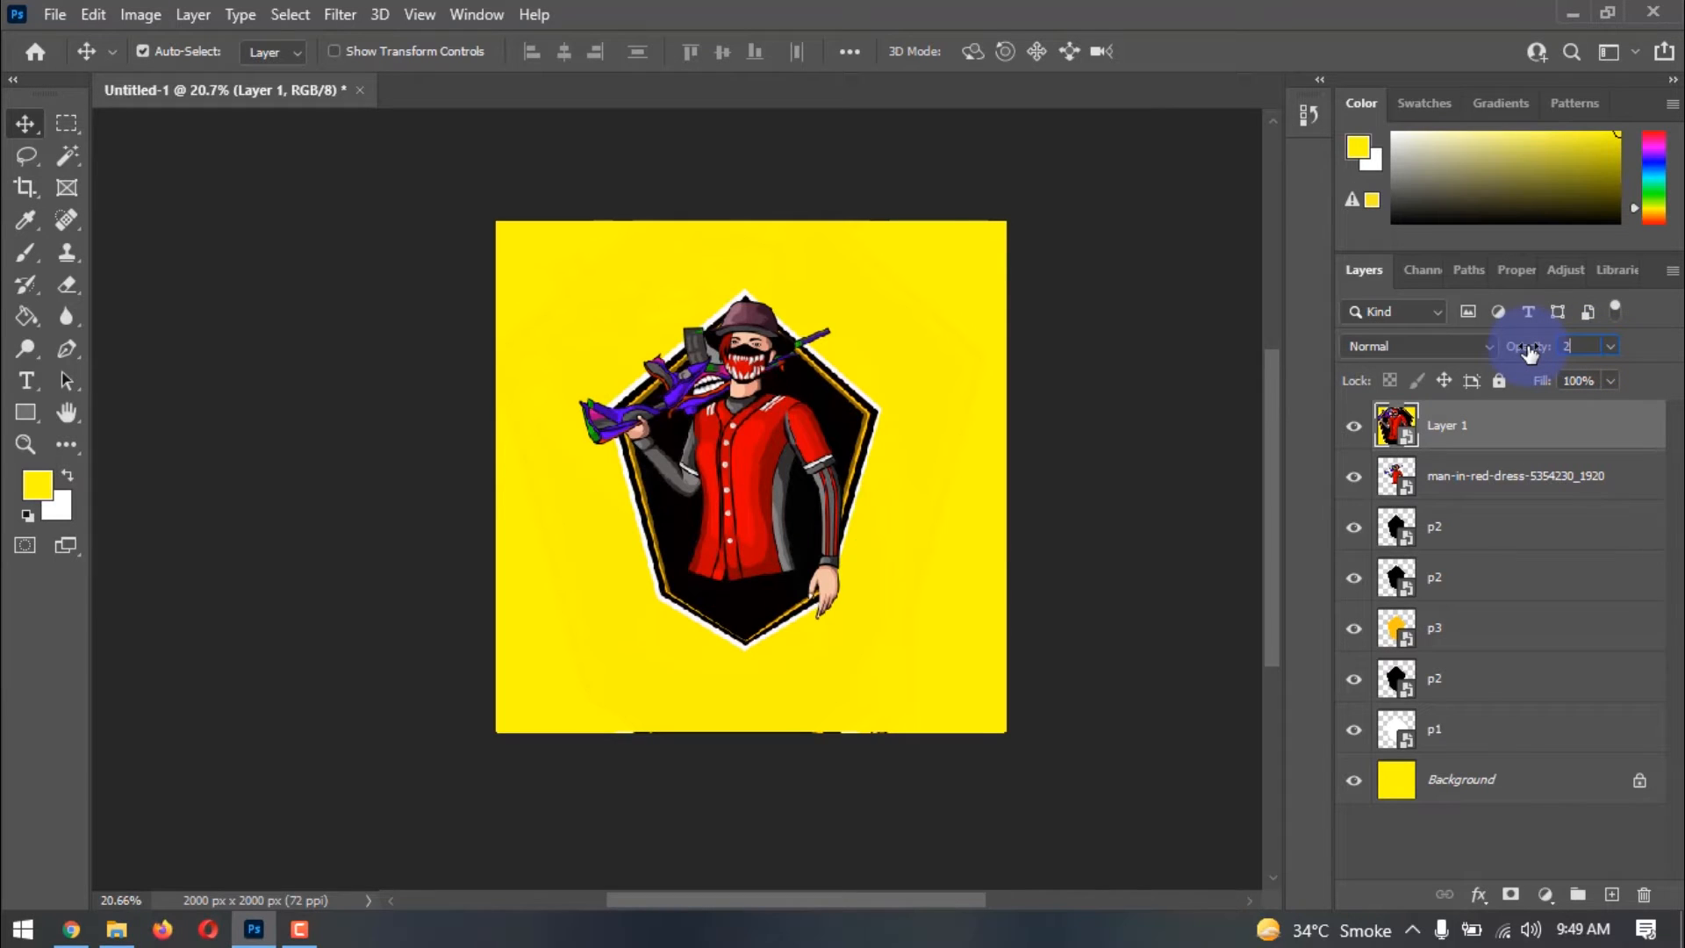
type("5")
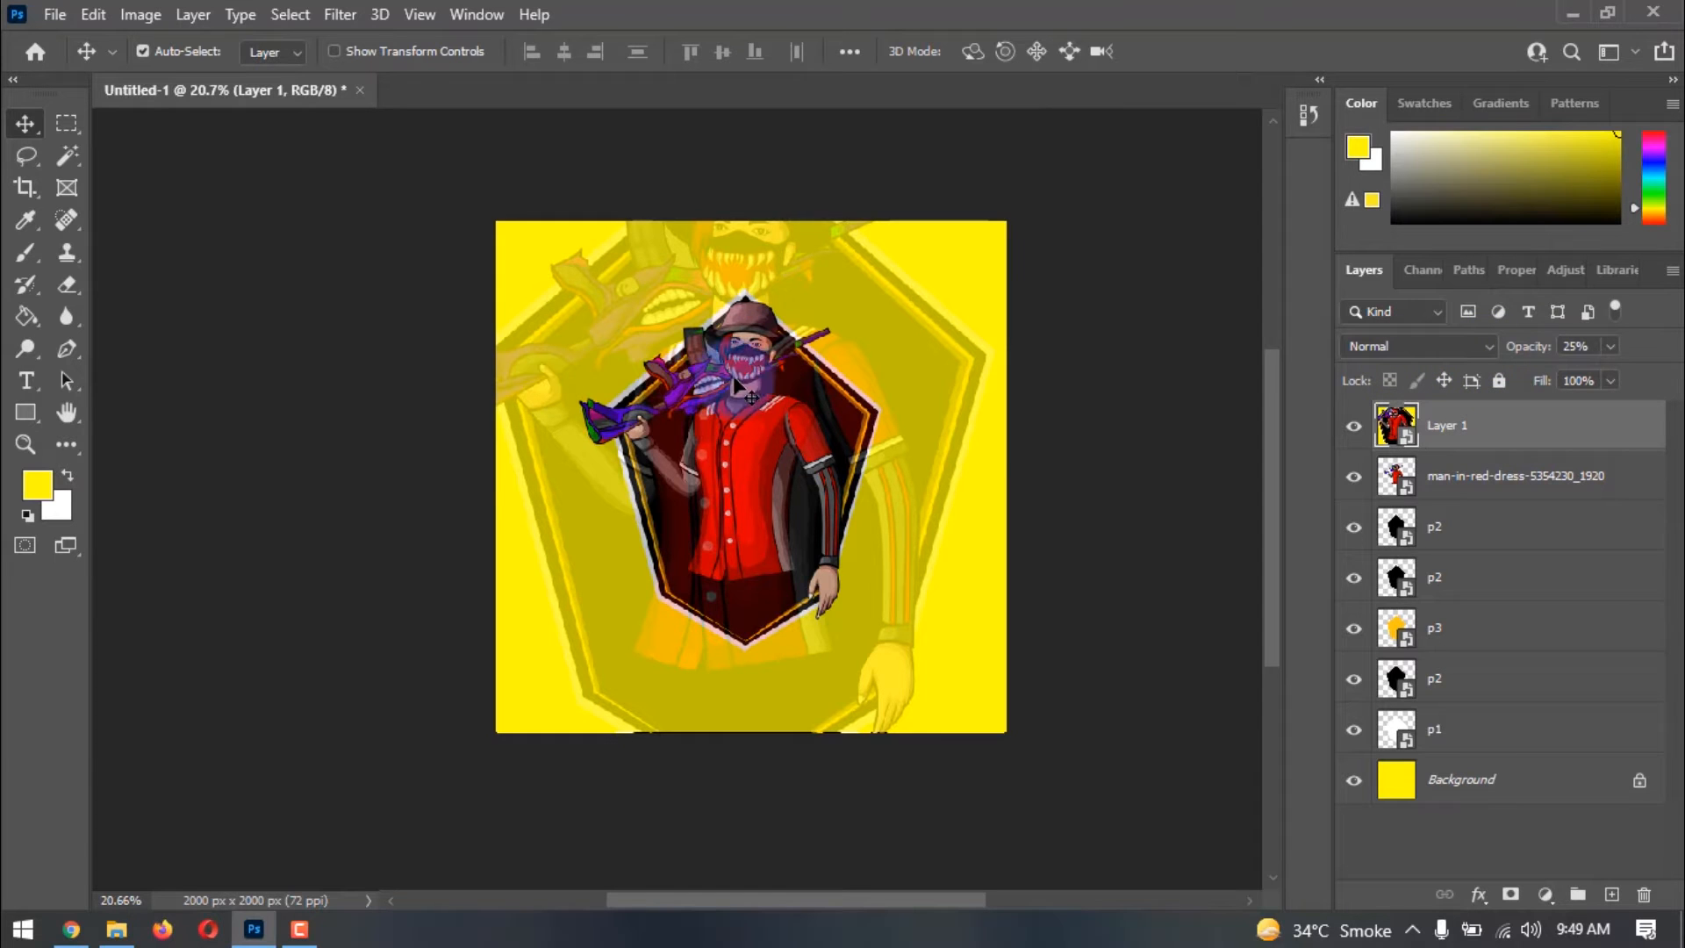
left_click_drag(720, 310, 741, 352)
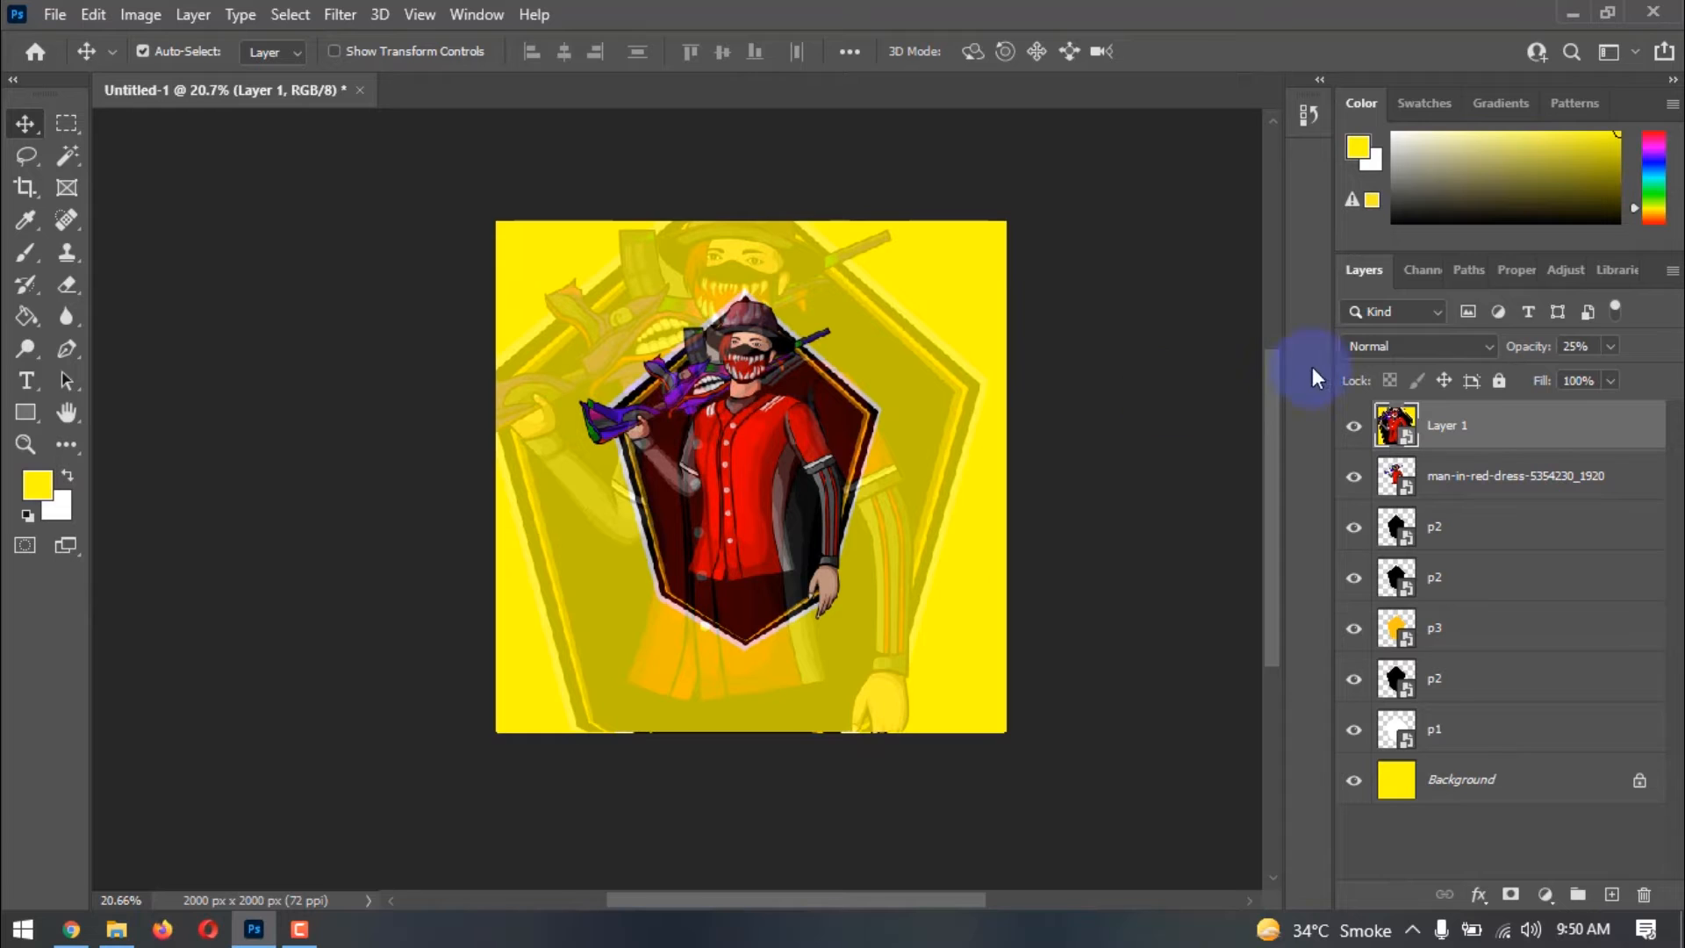
scroll(808, 439, "up", 1)
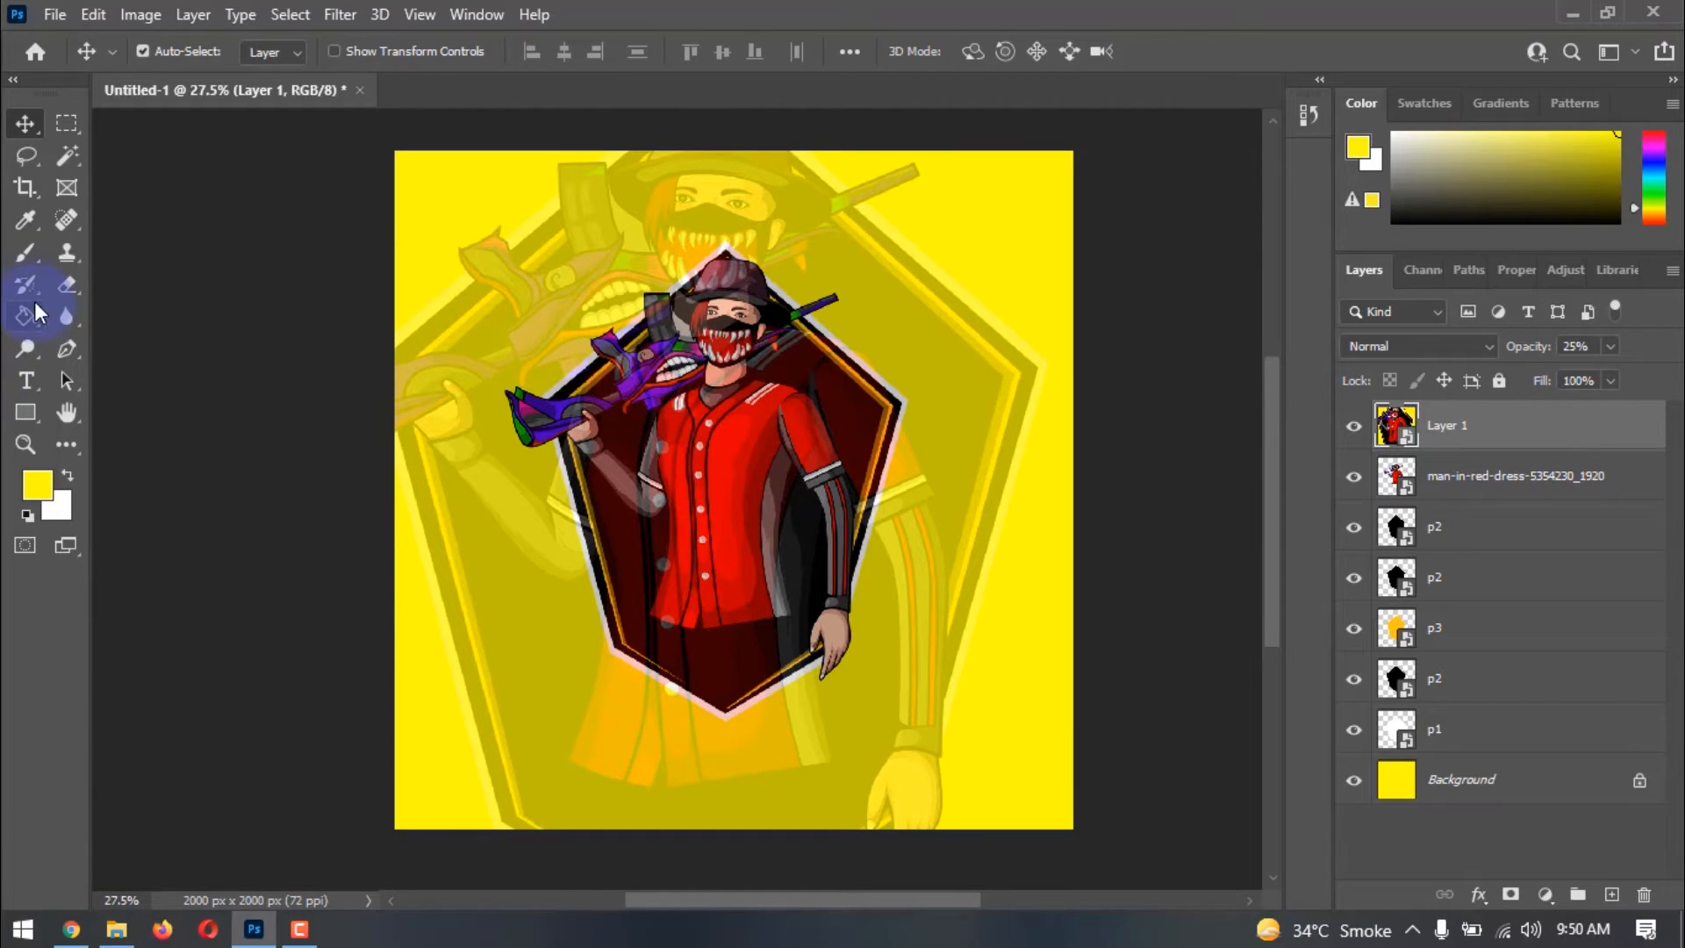
- Erase the faded enlarged copy where it covers the central character and polygon, using a soft 387 px eraser with 0% hardness
left_click(71, 296)
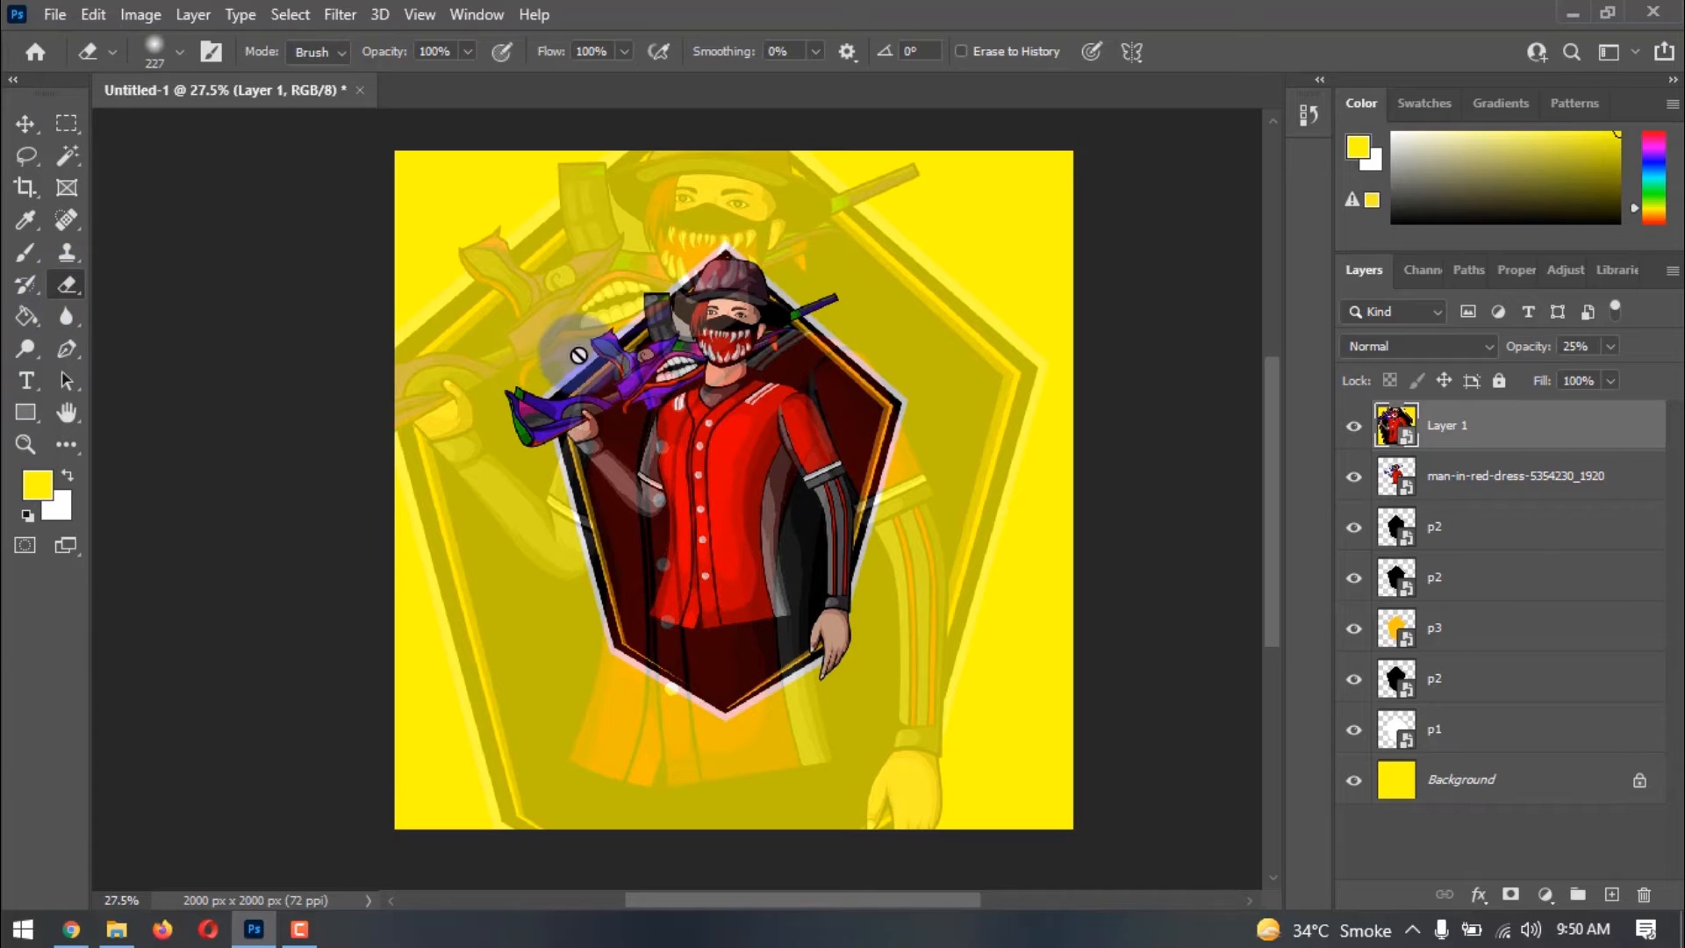
left_click(734, 386)
left_click(789, 377)
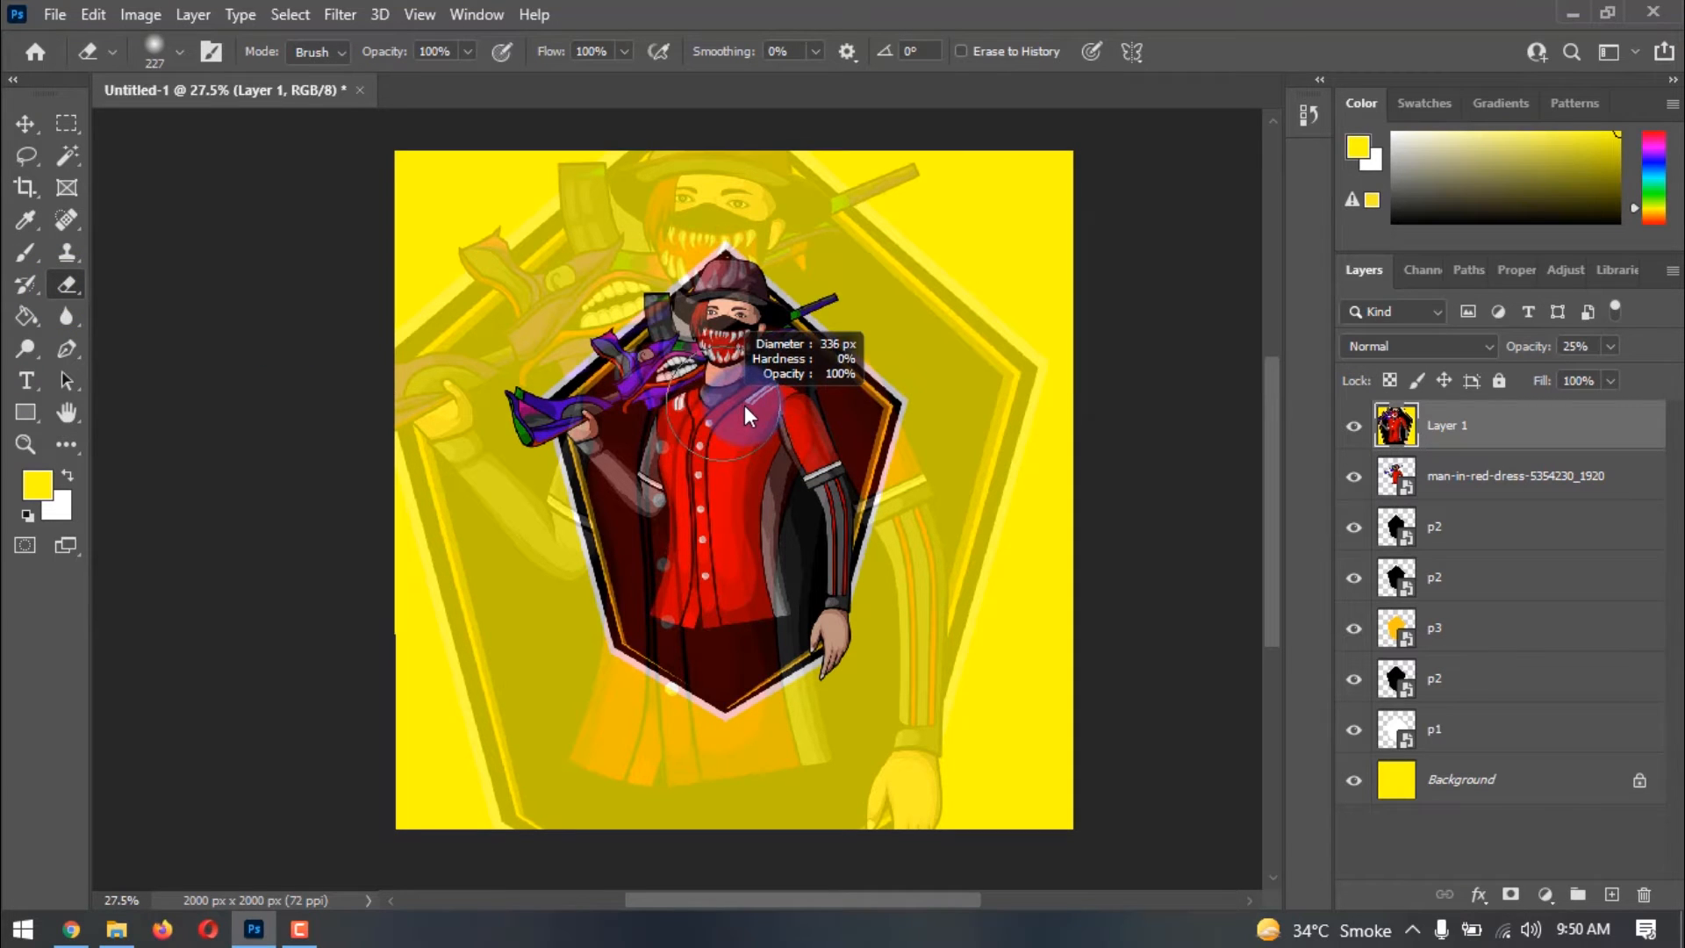
mouse_move(735, 378)
left_mouse_down()
mouse_move(702, 430)
mouse_move(724, 408)
mouse_move(691, 381)
mouse_move(685, 465)
left_mouse_up()
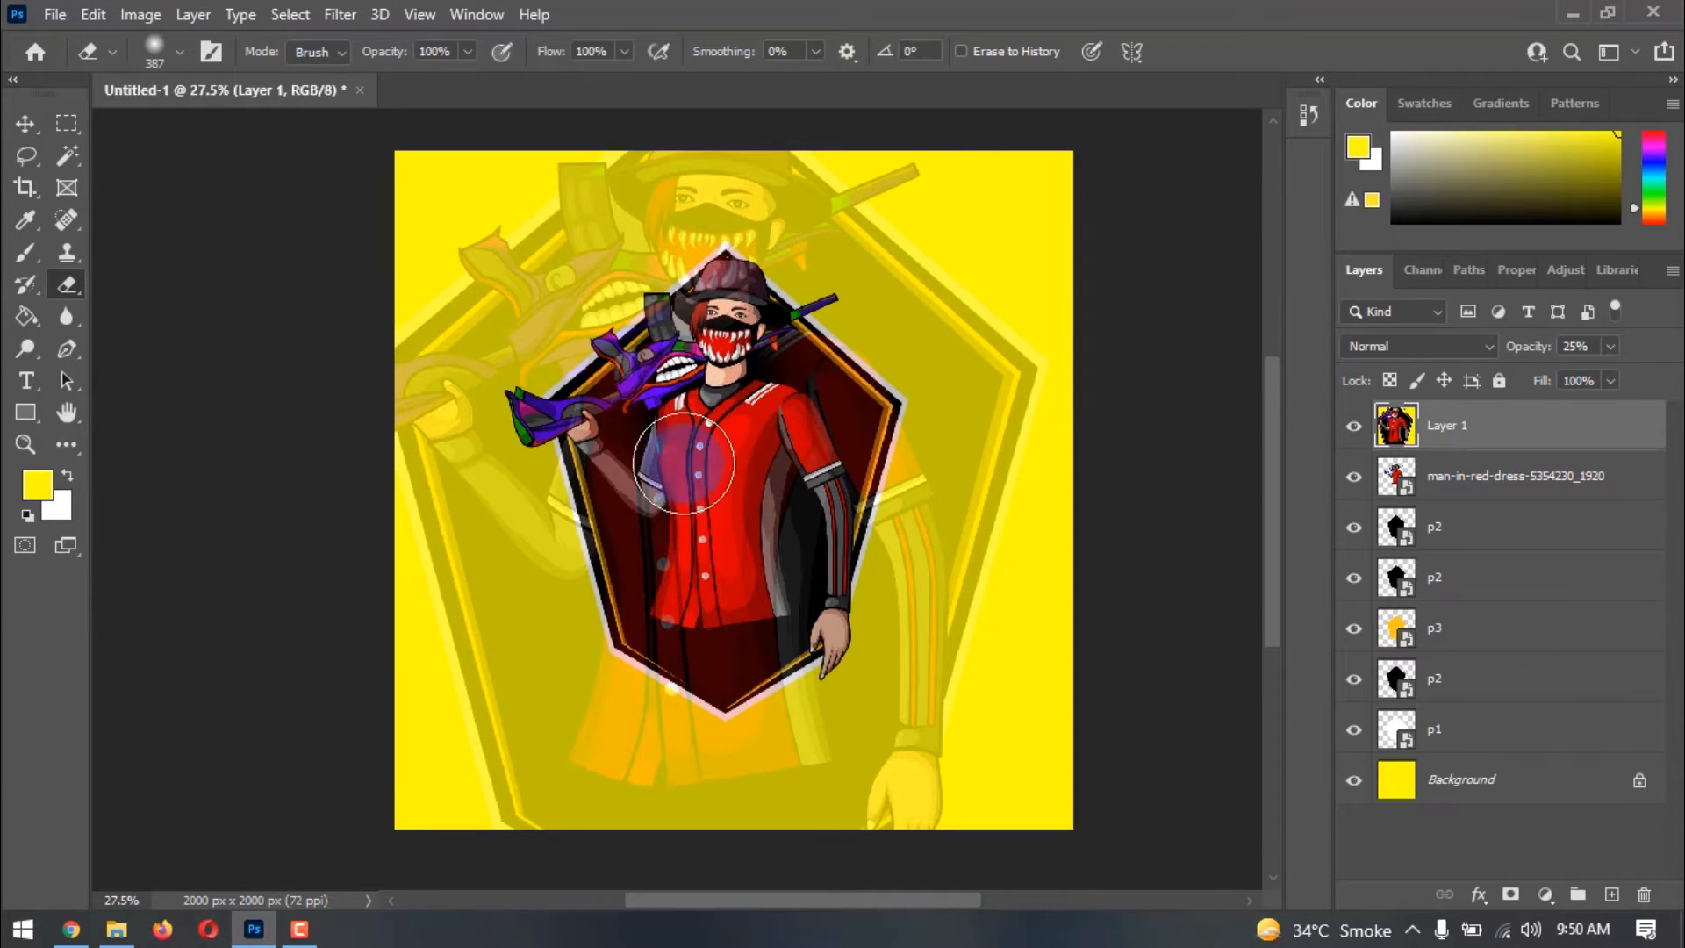
scroll(640, 527, "up", 3)
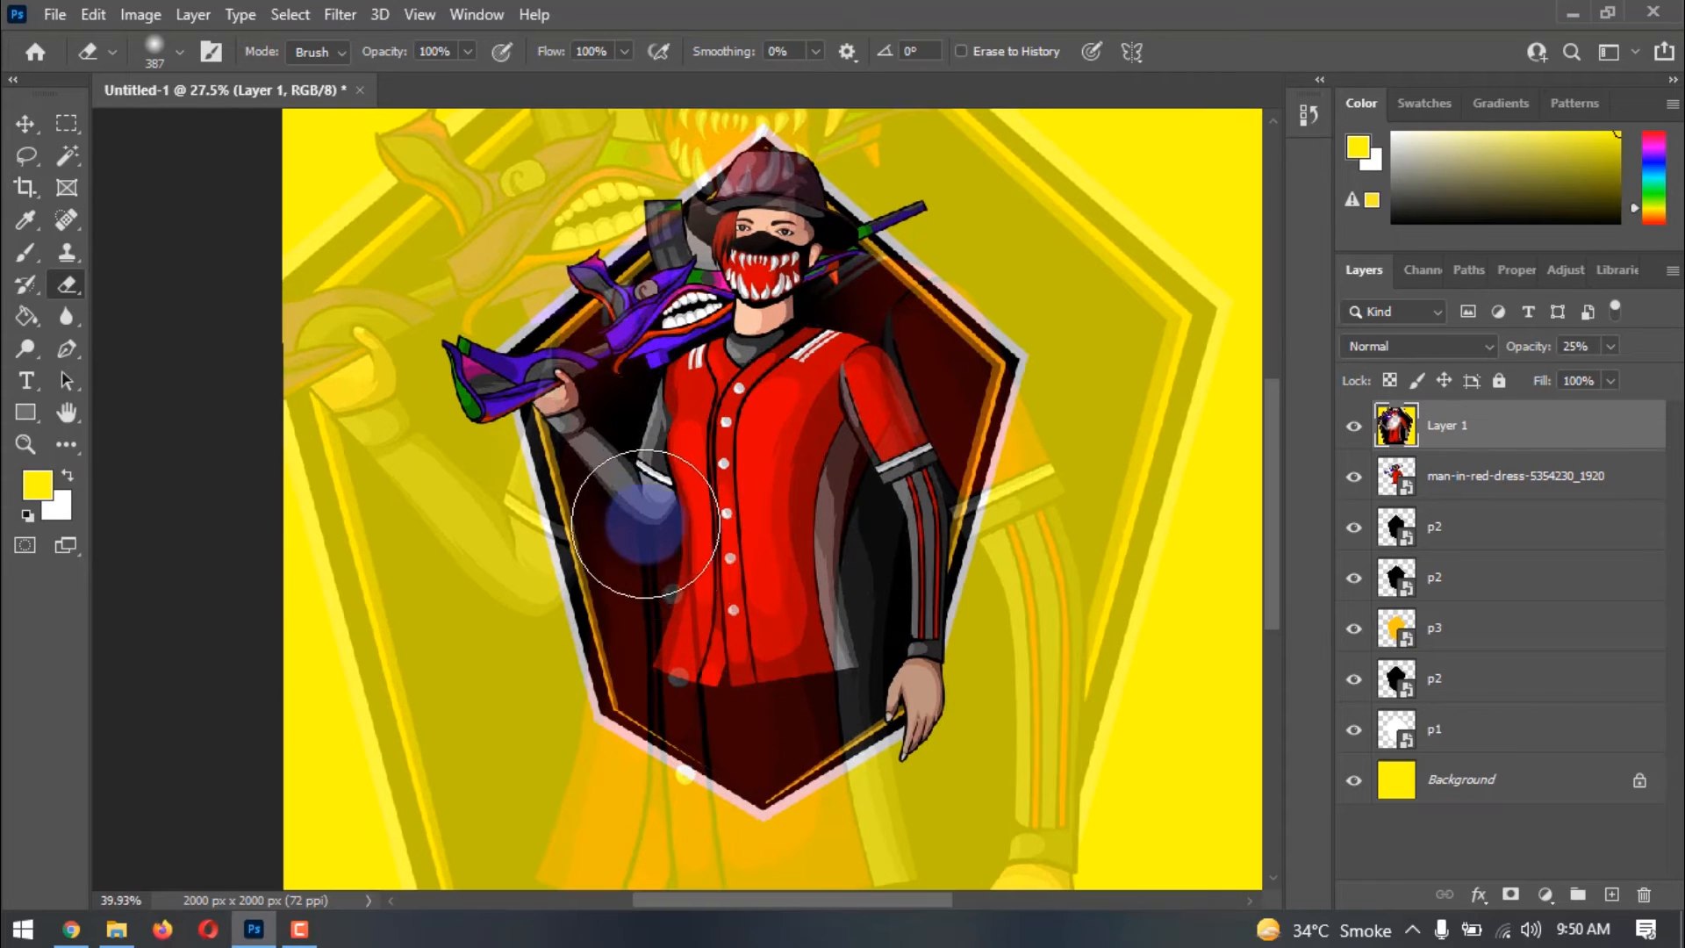
right_click(662, 553)
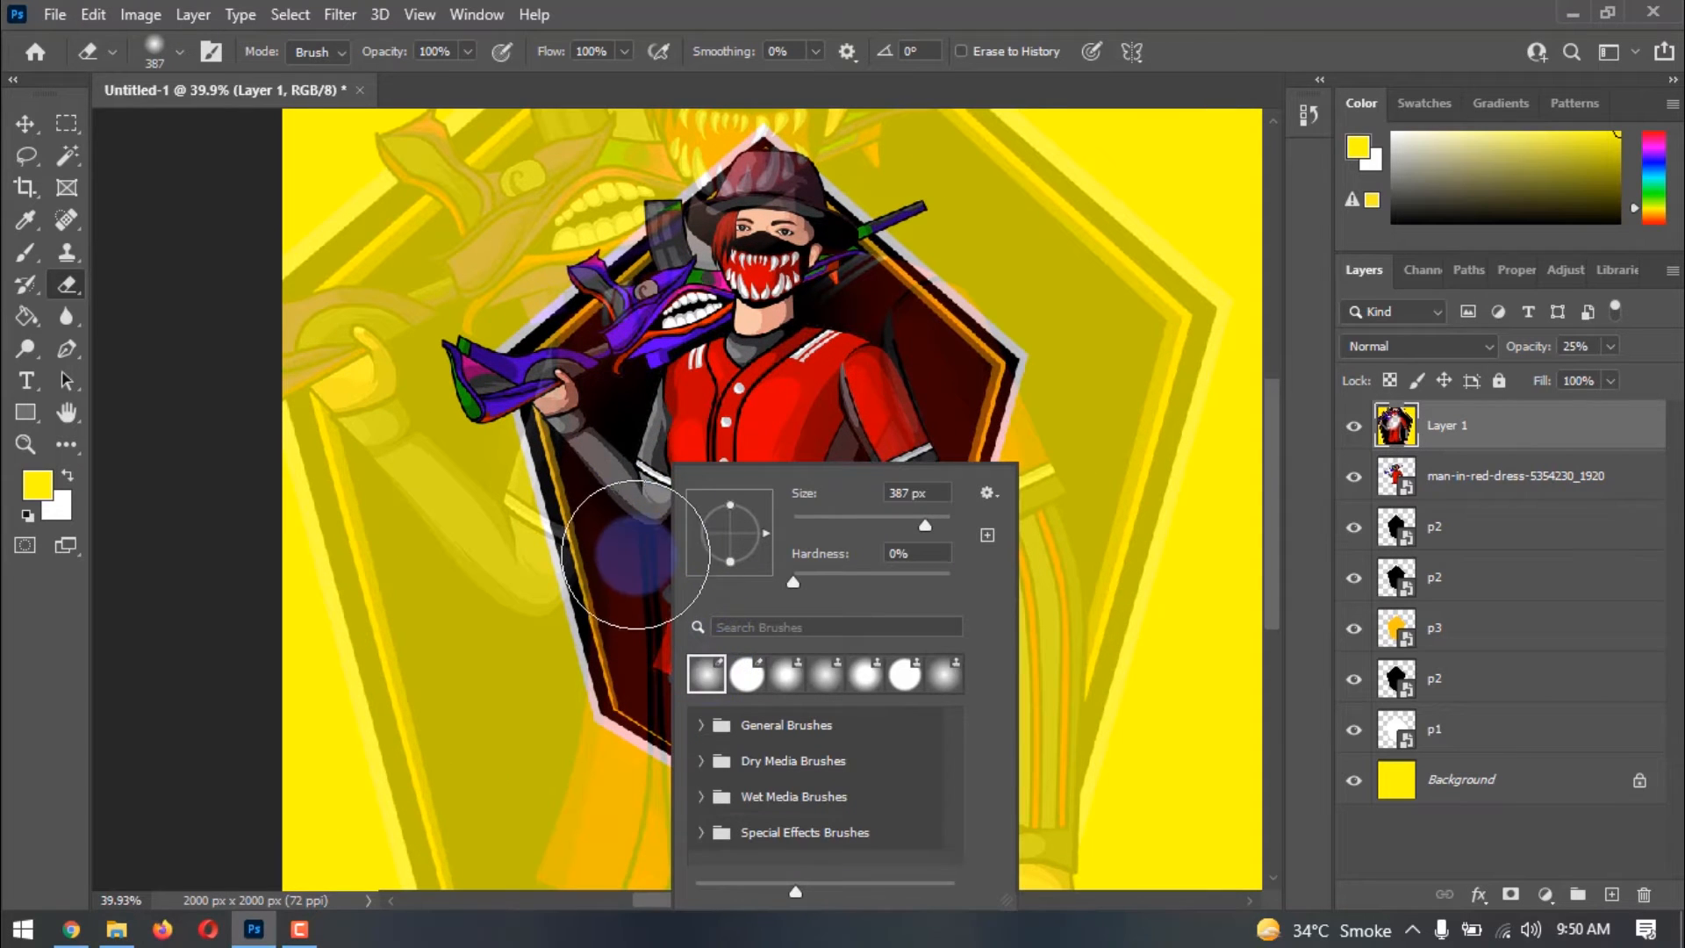
left_click(633, 496)
mouse_move(664, 589)
left_mouse_down()
mouse_move(727, 710)
mouse_move(771, 738)
mouse_move(840, 649)
mouse_move(840, 677)
mouse_move(870, 504)
mouse_move(901, 414)
mouse_move(891, 524)
mouse_move(899, 449)
mouse_move(939, 375)
mouse_move(854, 324)
mouse_move(768, 219)
mouse_move(753, 266)
mouse_move(757, 227)
mouse_move(623, 369)
mouse_move(615, 315)
mouse_move(663, 306)
mouse_move(643, 325)
mouse_move(730, 247)
mouse_move(665, 406)
mouse_move(625, 392)
mouse_move(618, 449)
mouse_move(651, 589)
mouse_move(685, 456)
mouse_move(851, 605)
mouse_move(777, 419)
left_mouse_up()
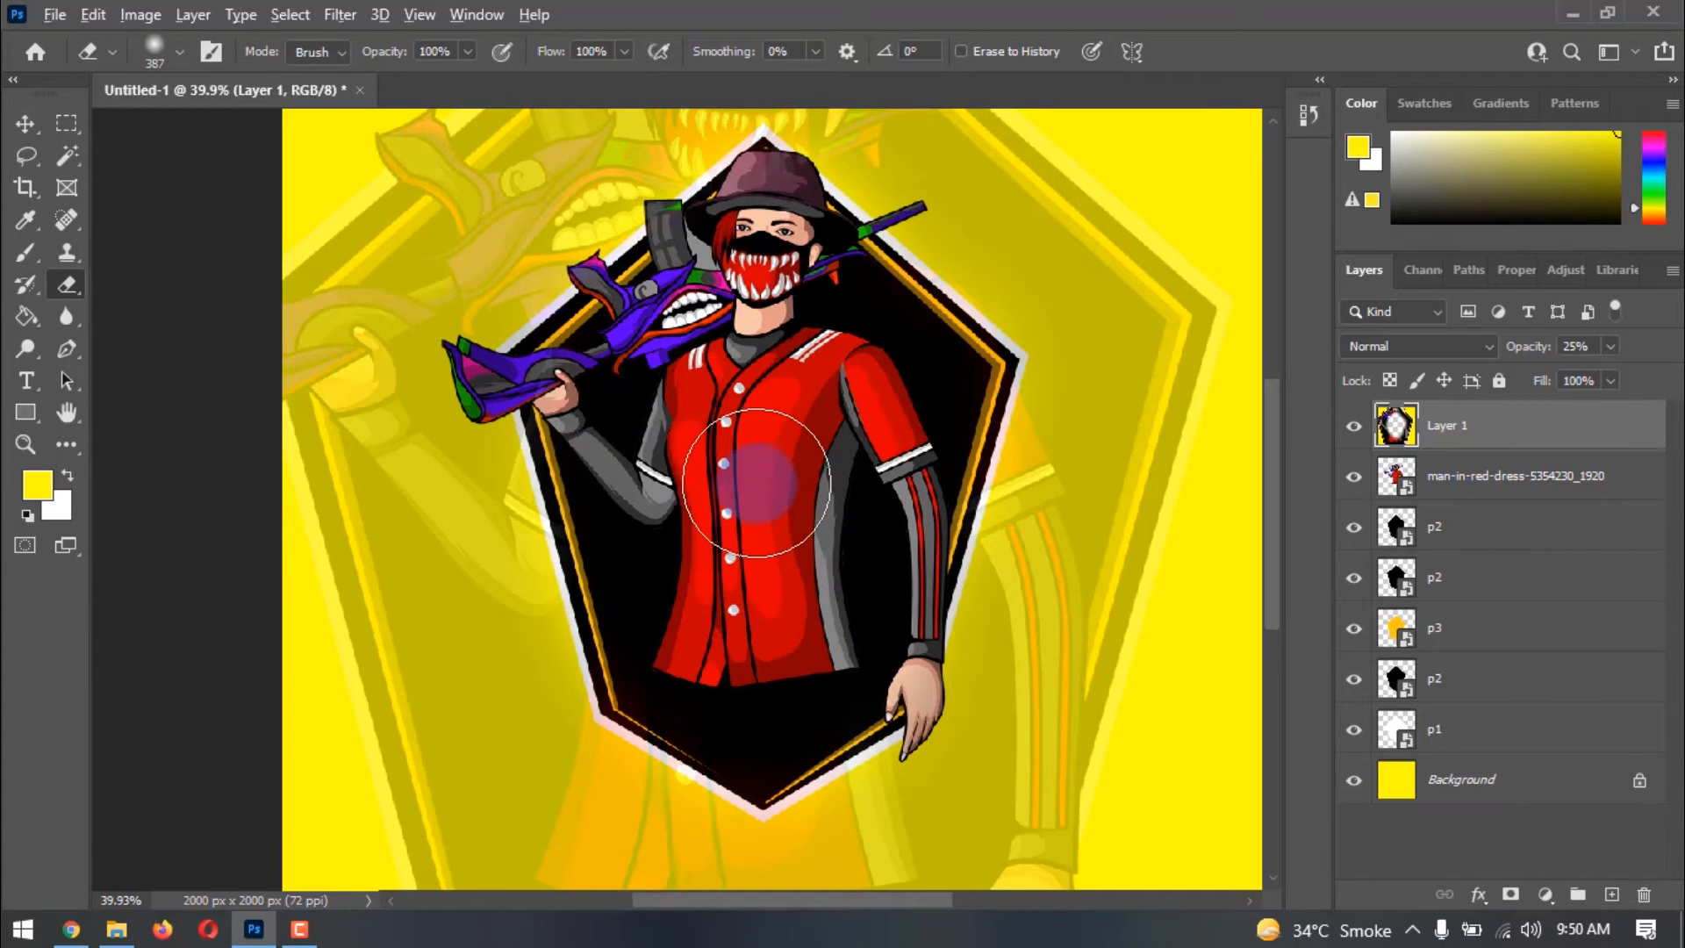
scroll(757, 482, "down", 3)
left_click_drag(726, 491, 561, 526)
scroll(629, 522, "up", 1)
left_click(24, 127)
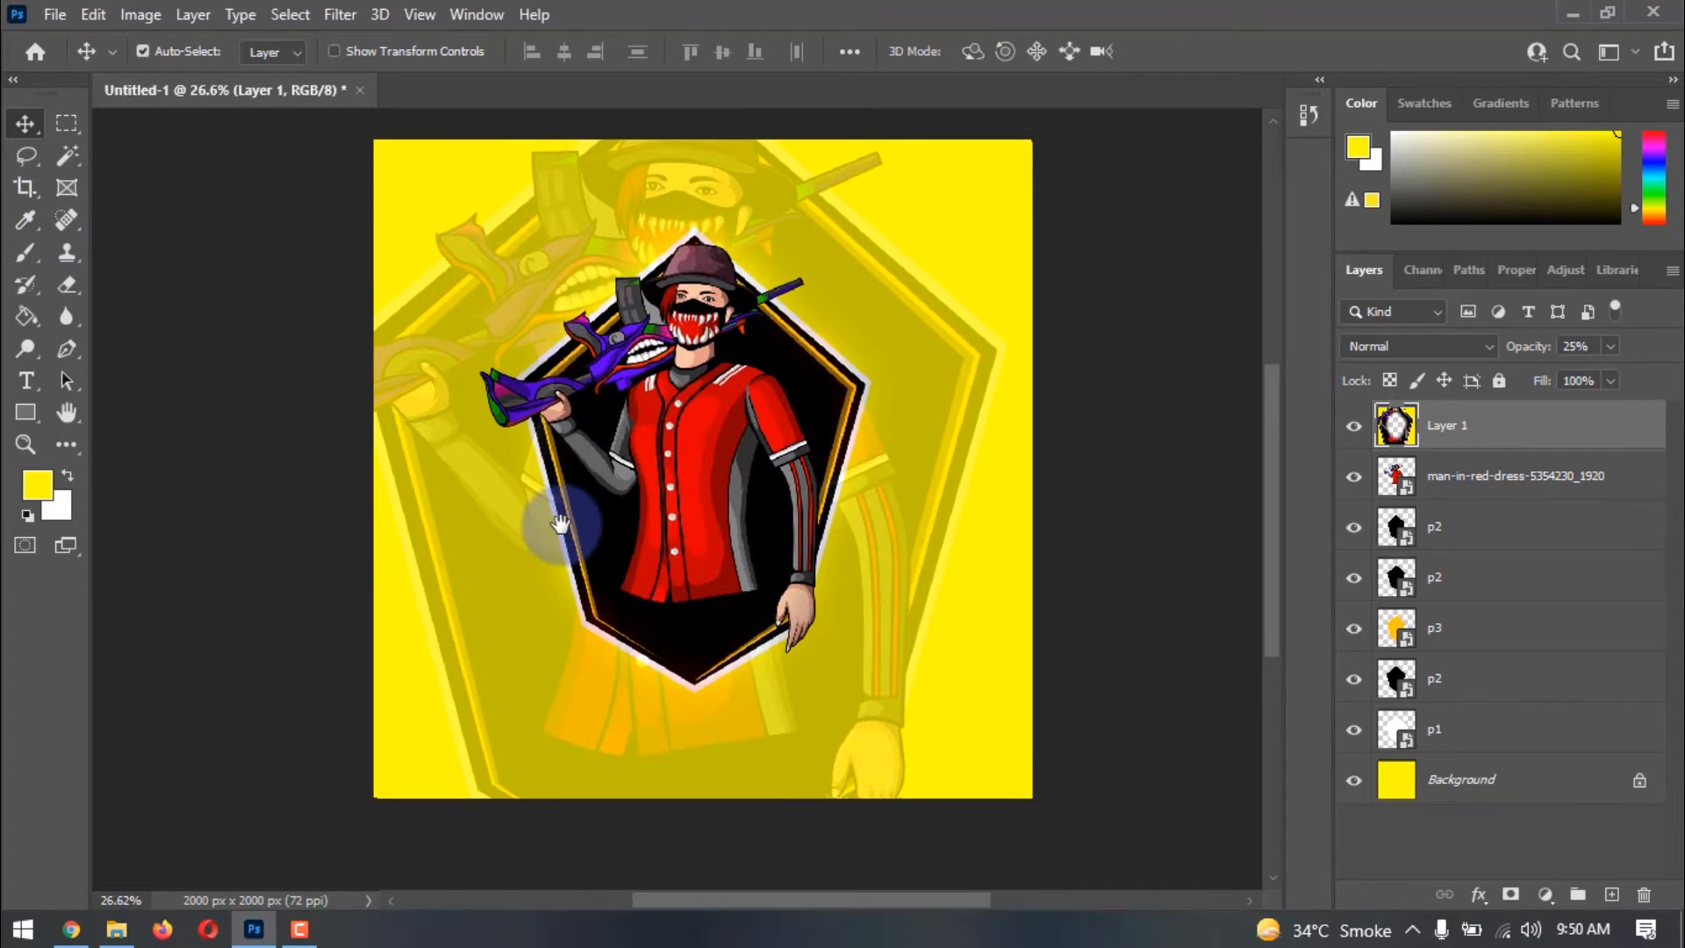
- Start a horizontal text layer in the Transformers font just below the polygon's lower edge
left_click(25, 383)
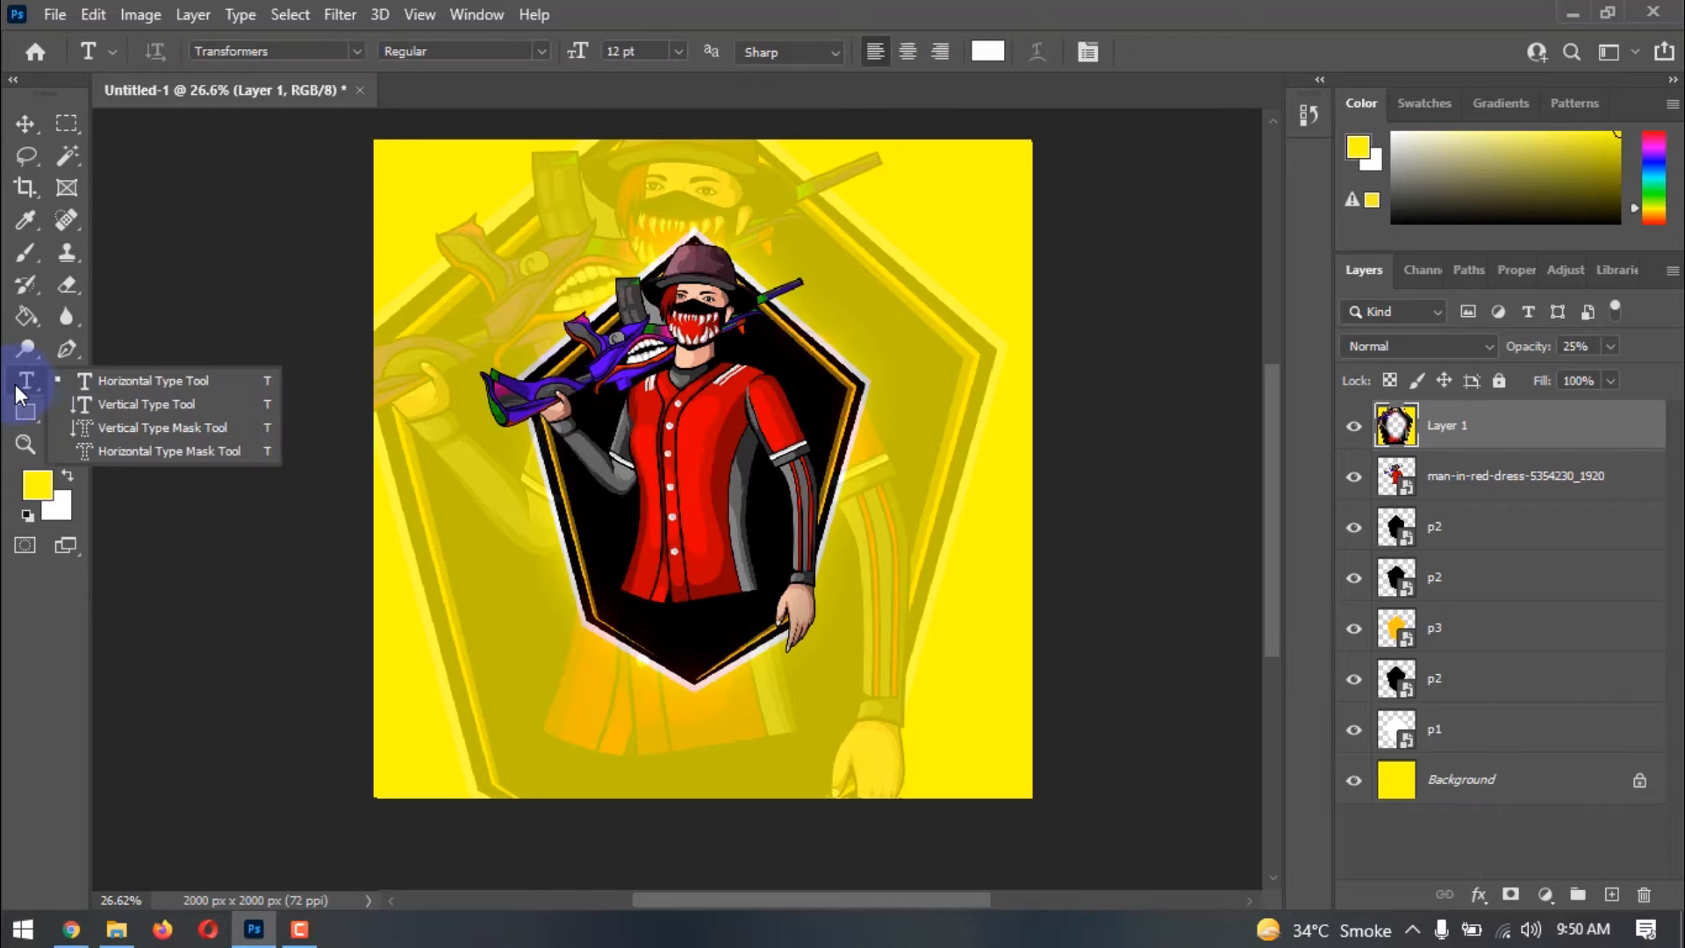
left_click(550, 692)
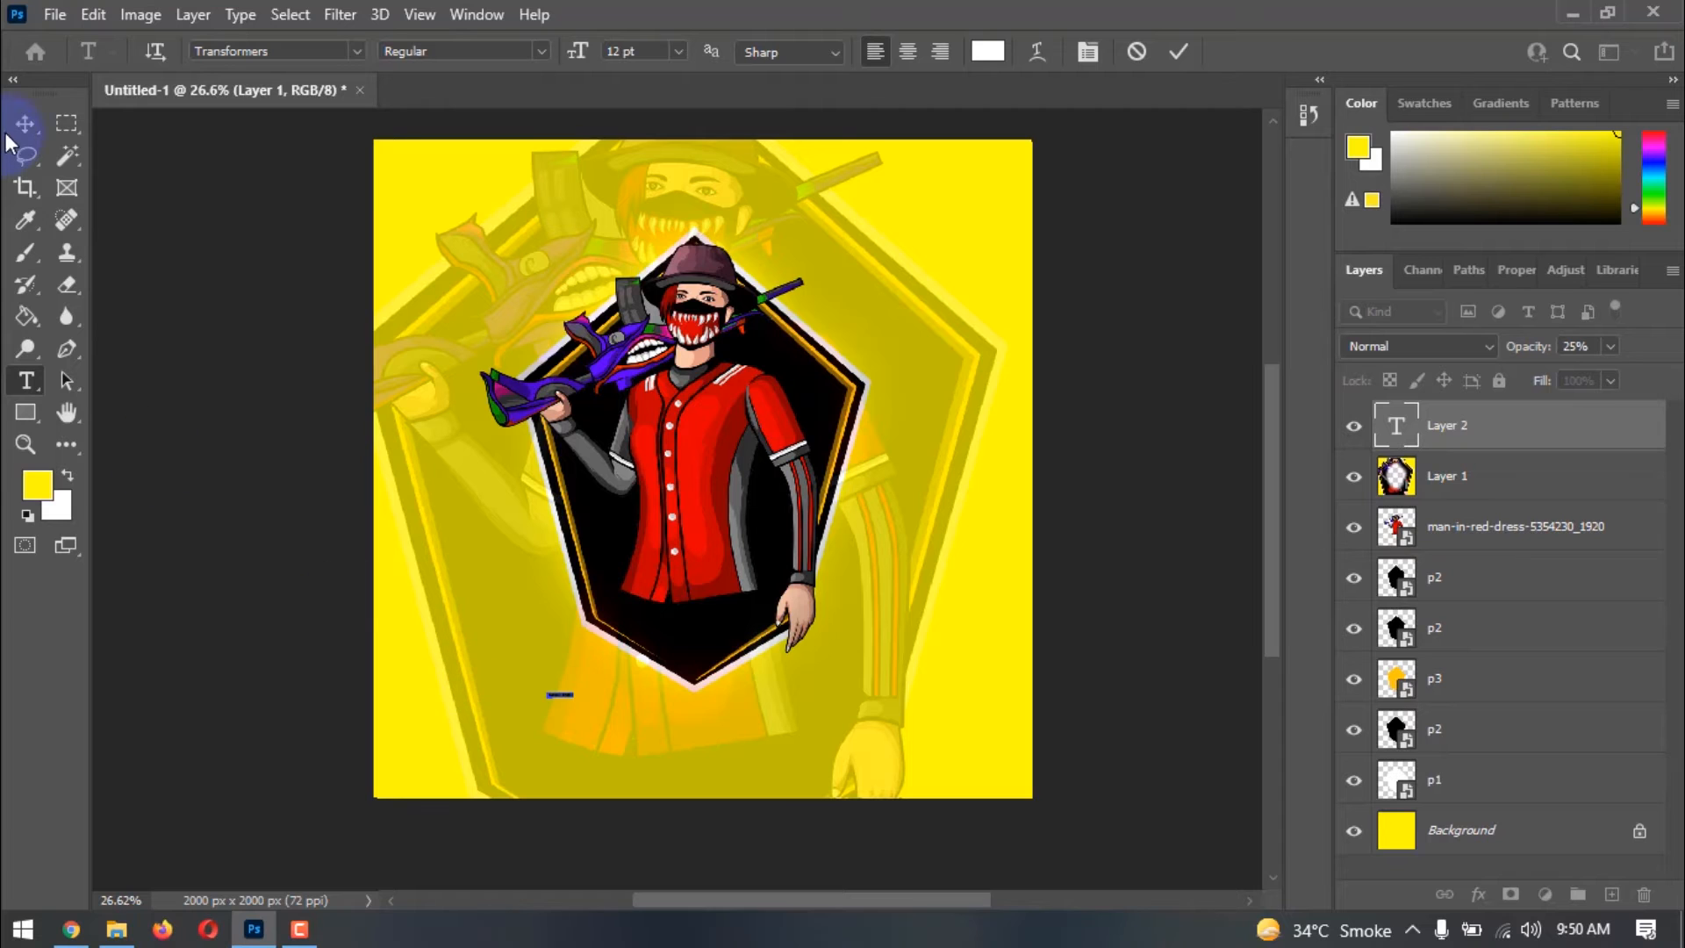
- Switch to Chrome and search in a new tab for "download transfermer font"
left_click(71, 928)
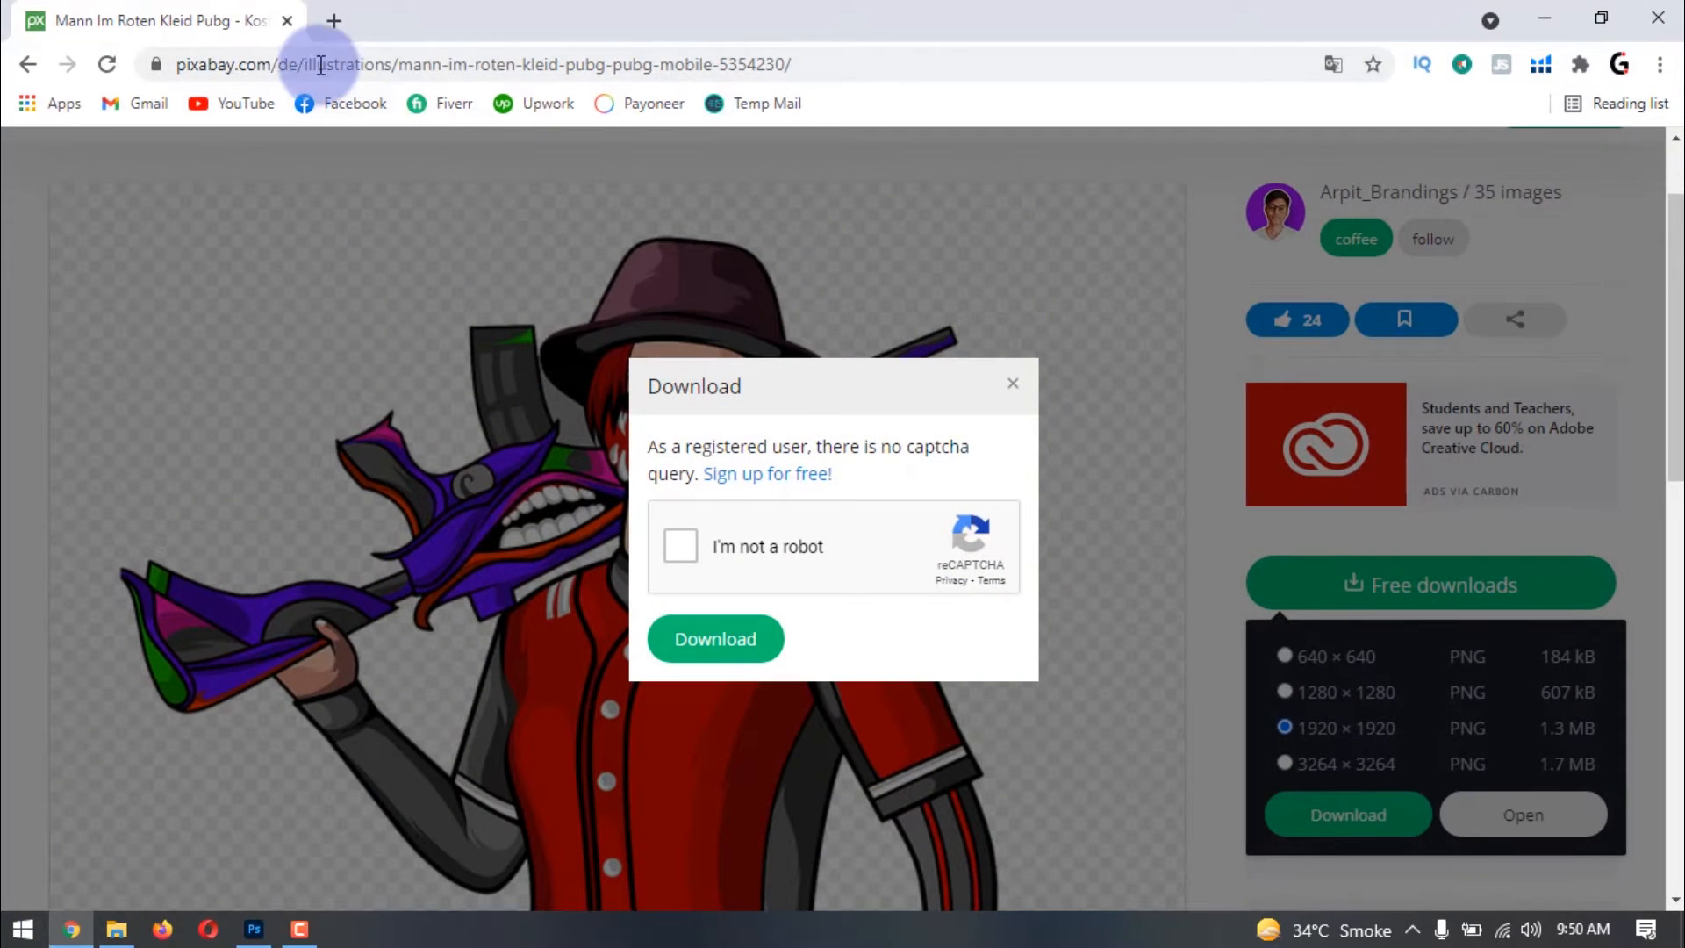
left_click(332, 18)
type("downl")
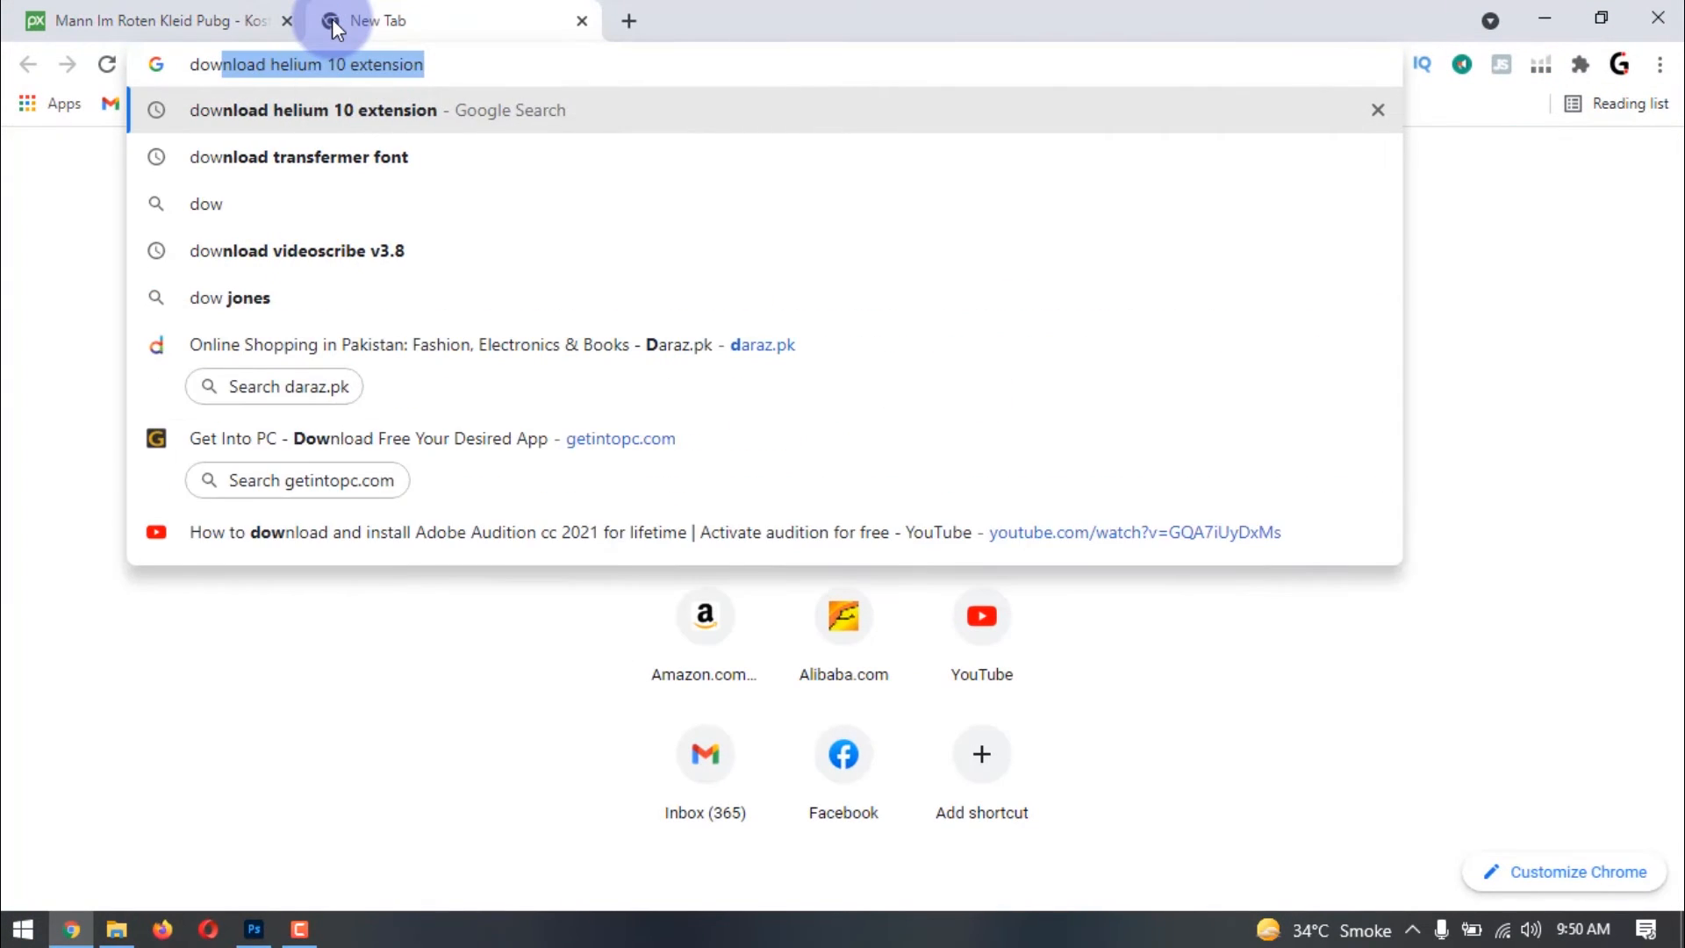
type("oad ")
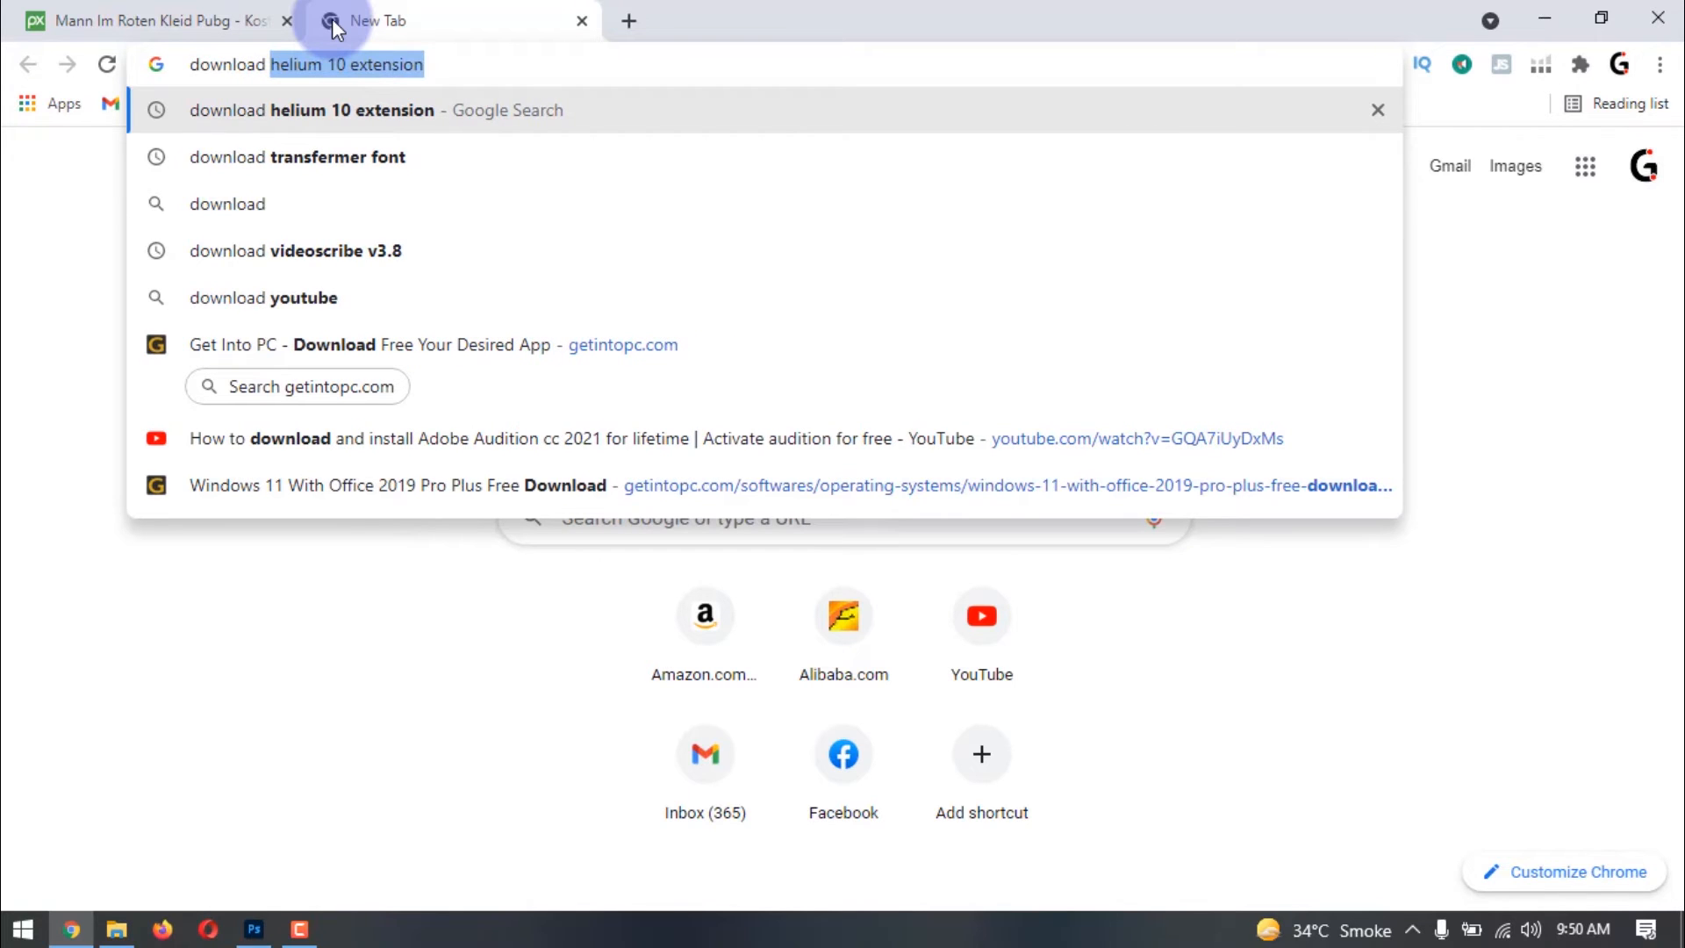
type("transfermer font")
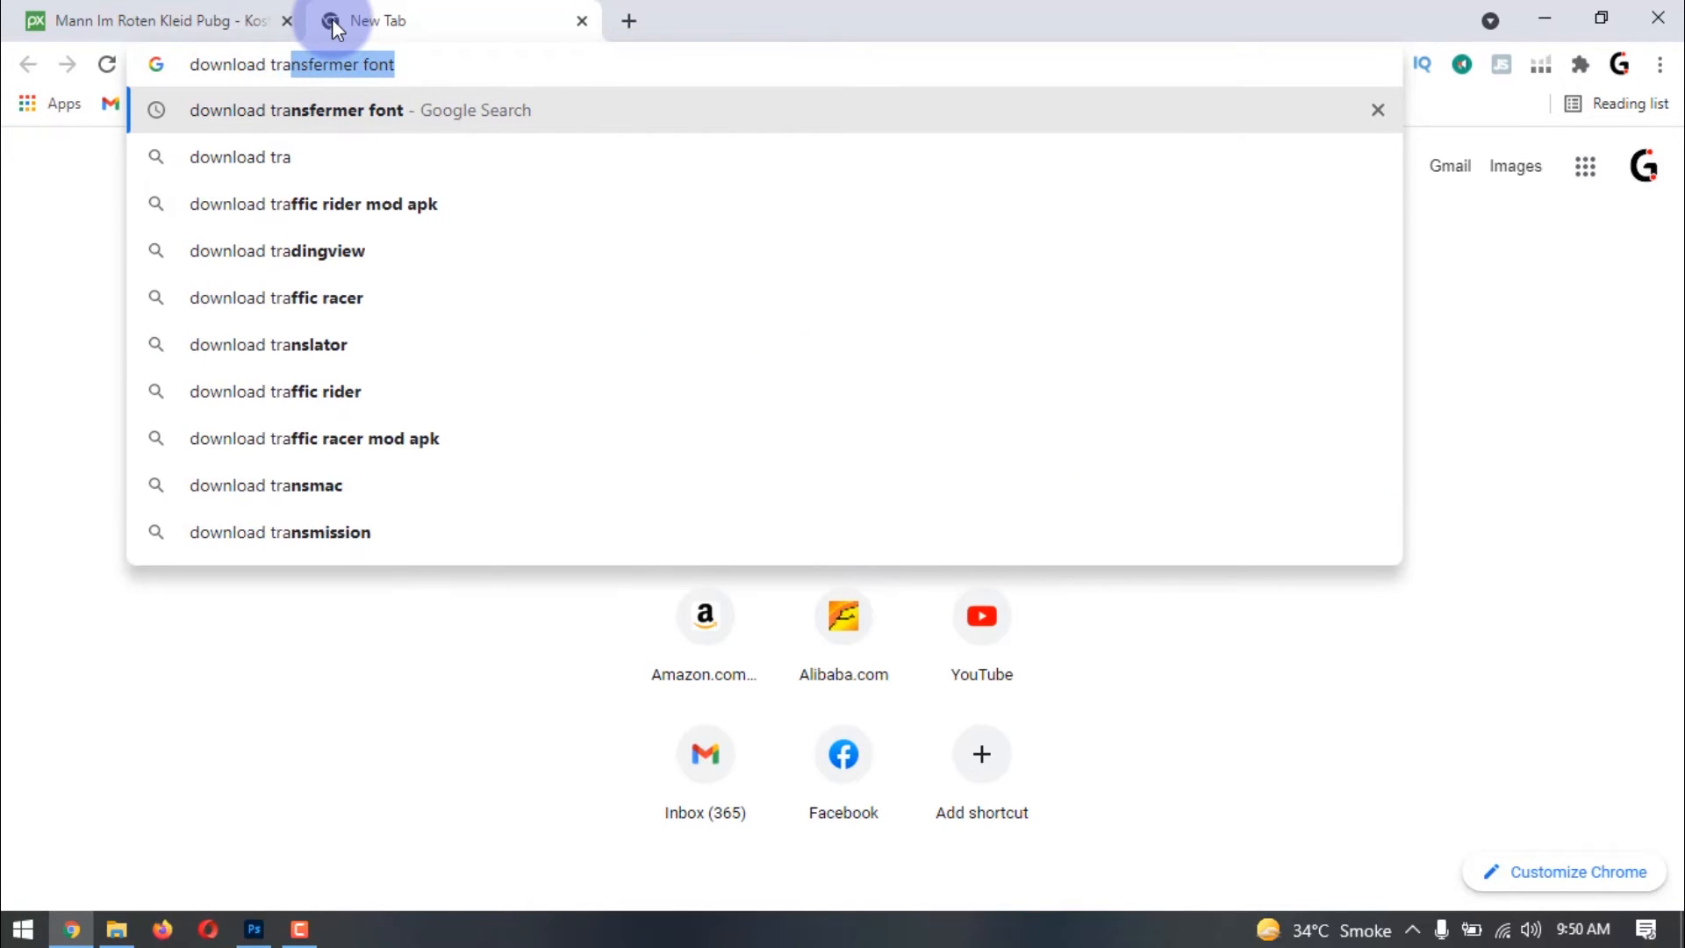
key("Return")
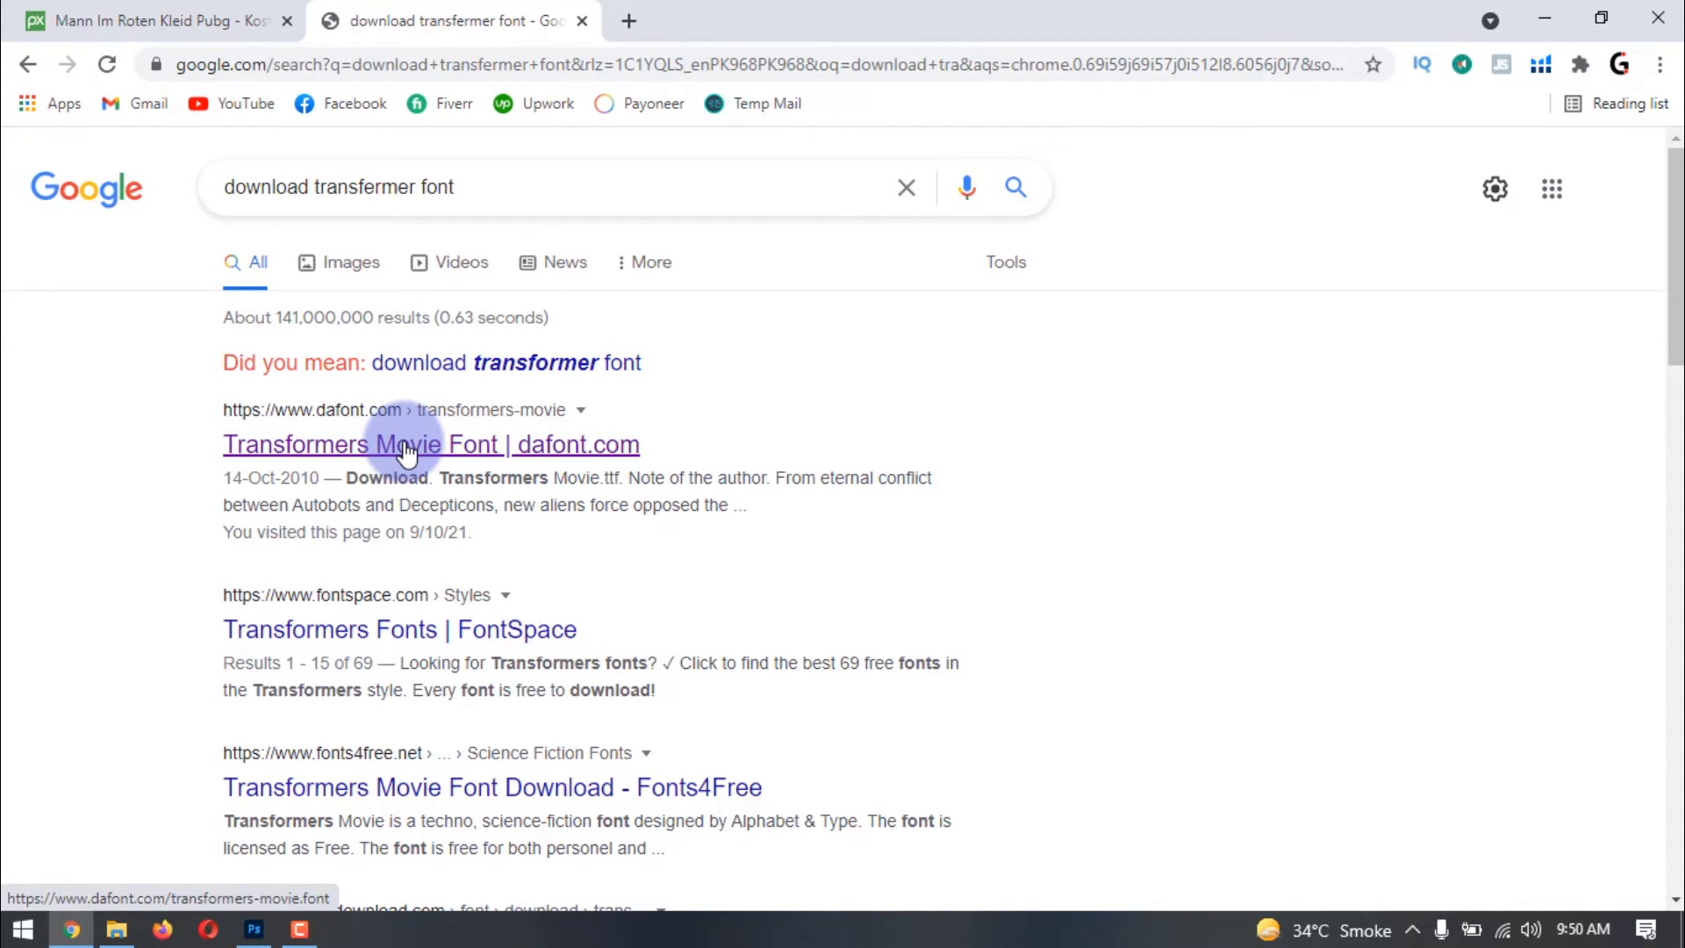
- Download the Transformers Movie font from its dafont.com page and return to Photoshop
left_click(406, 448)
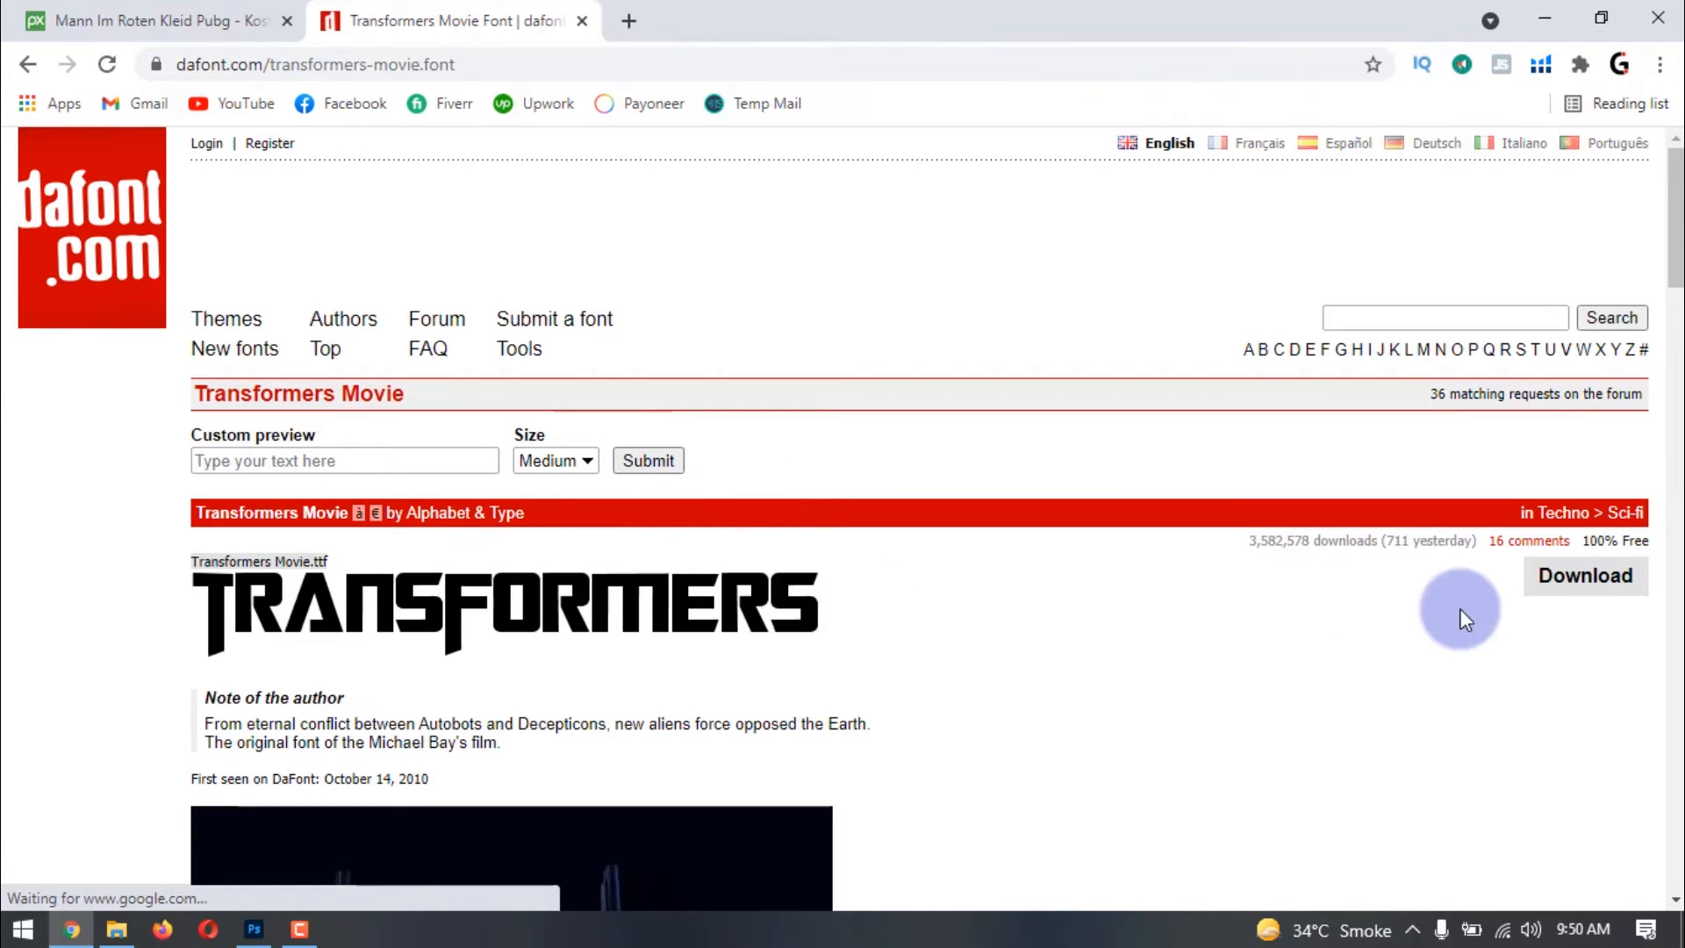
left_click(1541, 584)
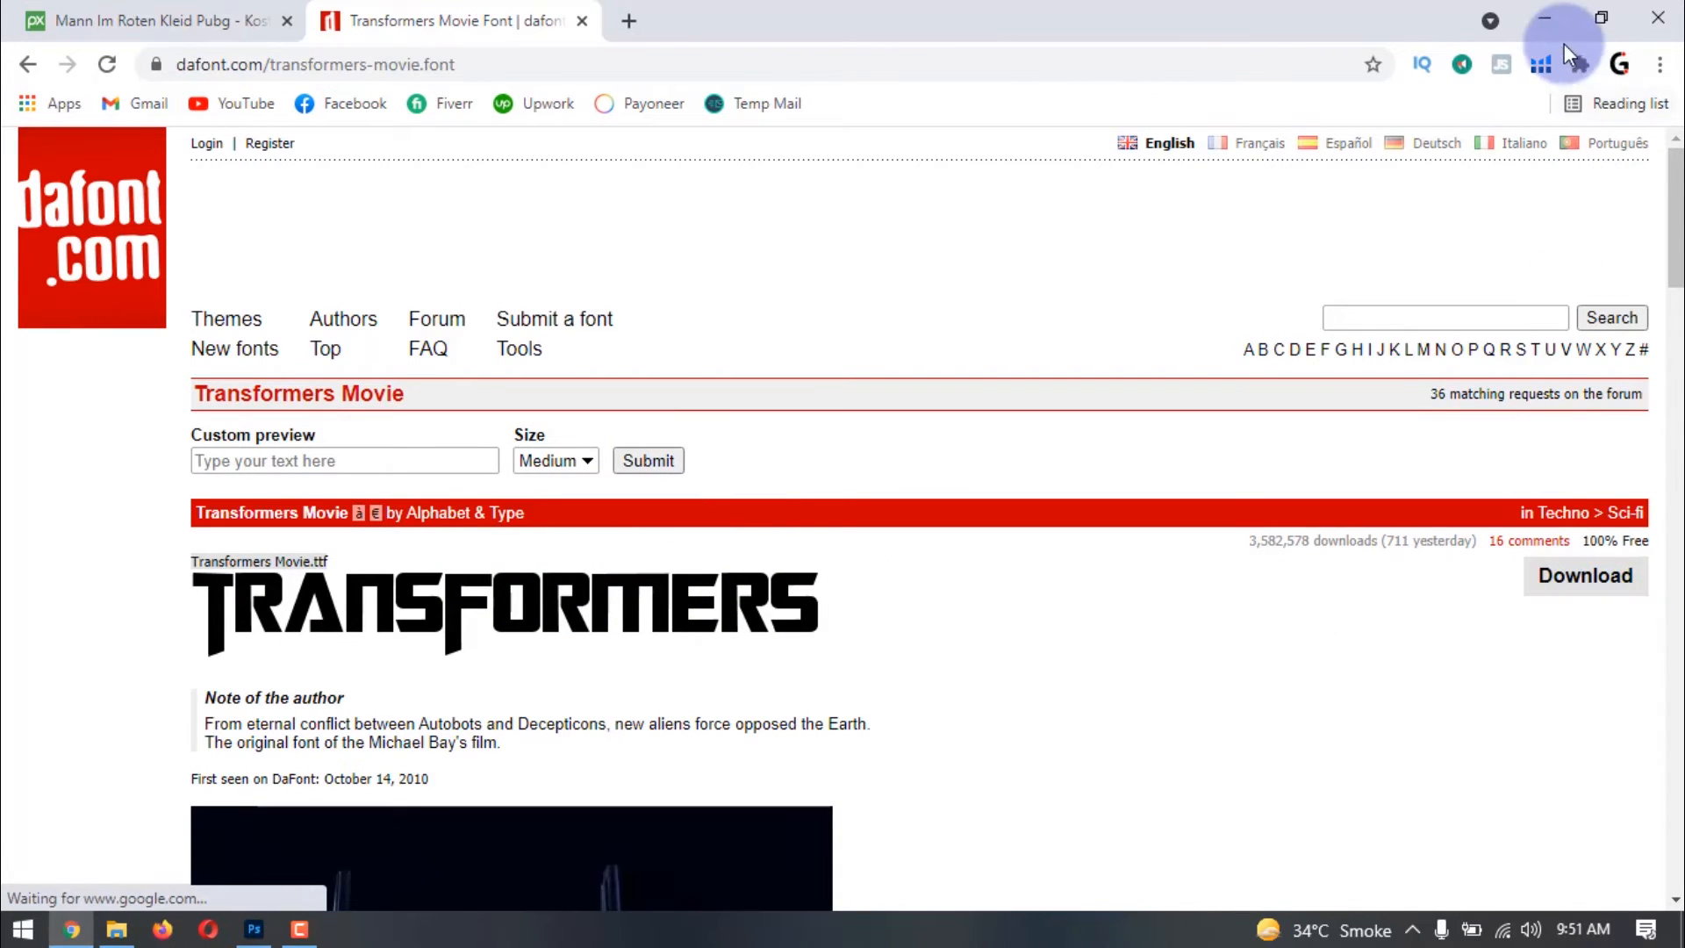
left_click(1549, 19)
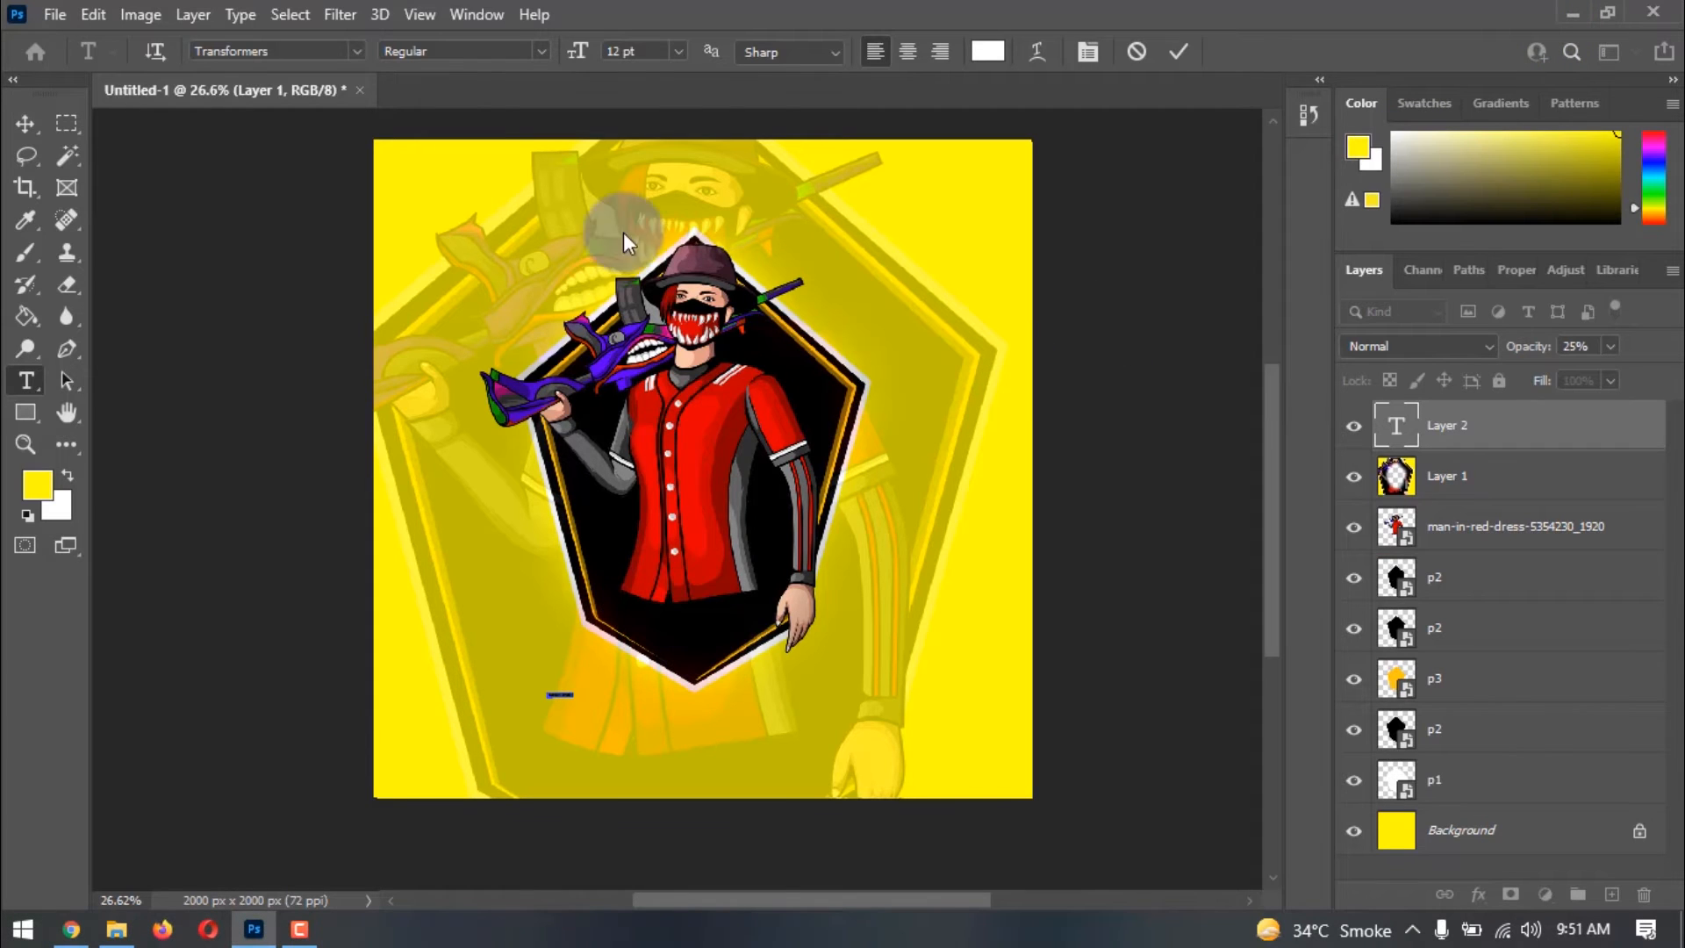
- Enter the player's name in spaced capitals at 212 pt and place it across the polygon's lower tip
left_click_drag(573, 51, 526, 48)
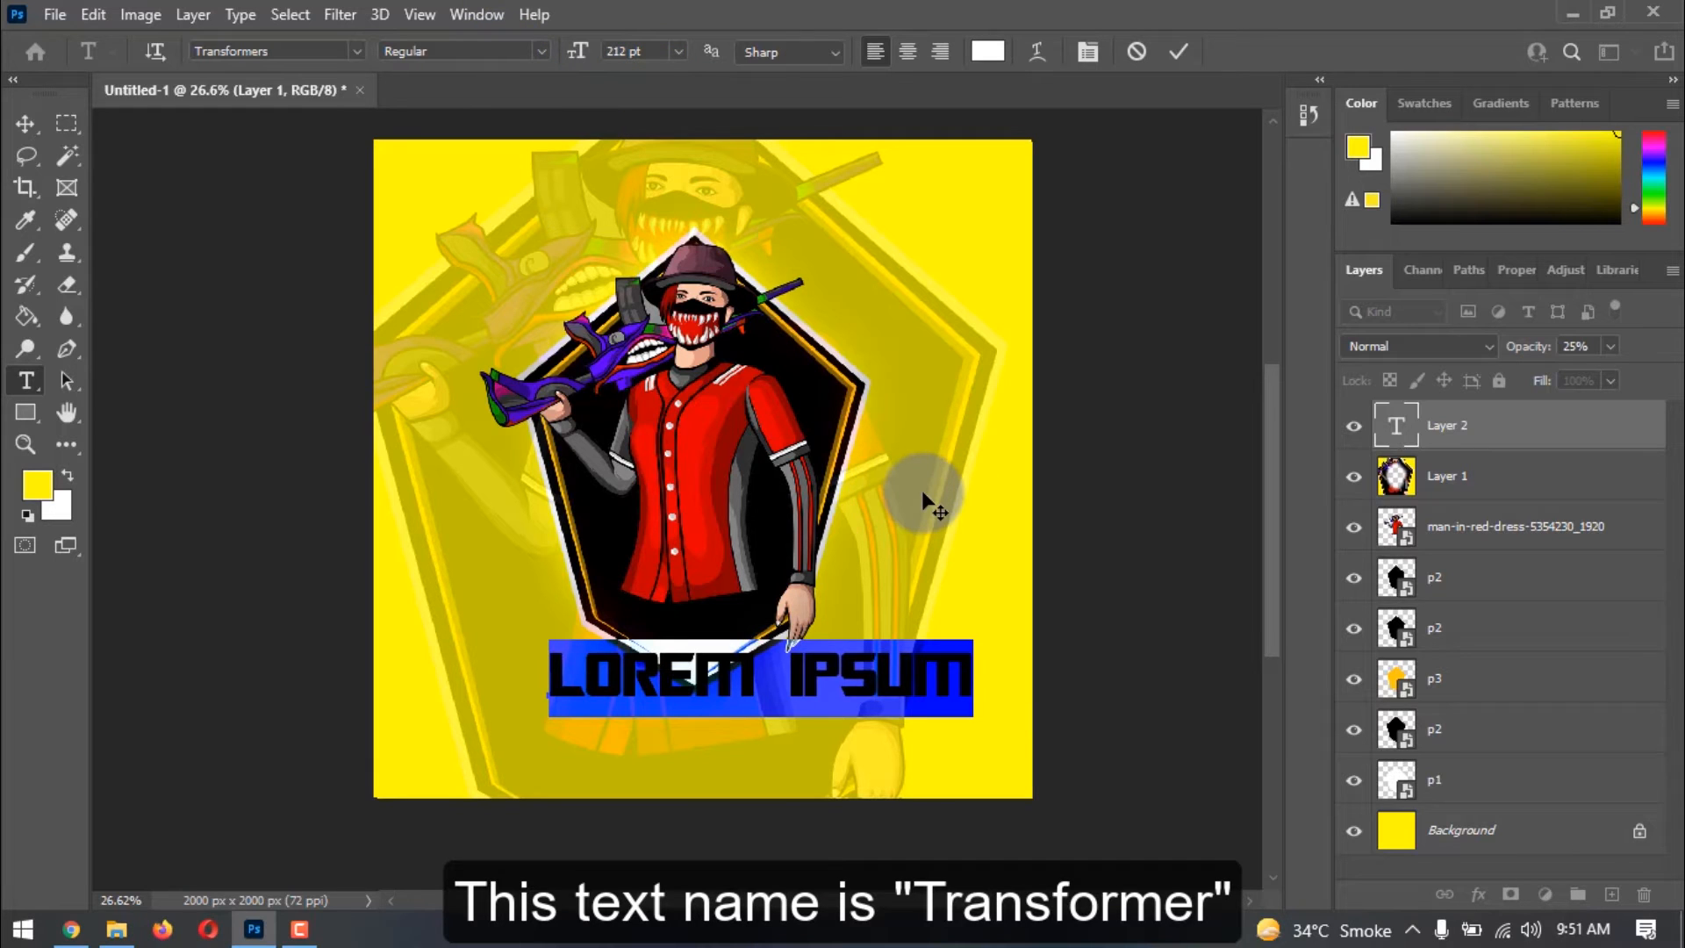
type("A ")
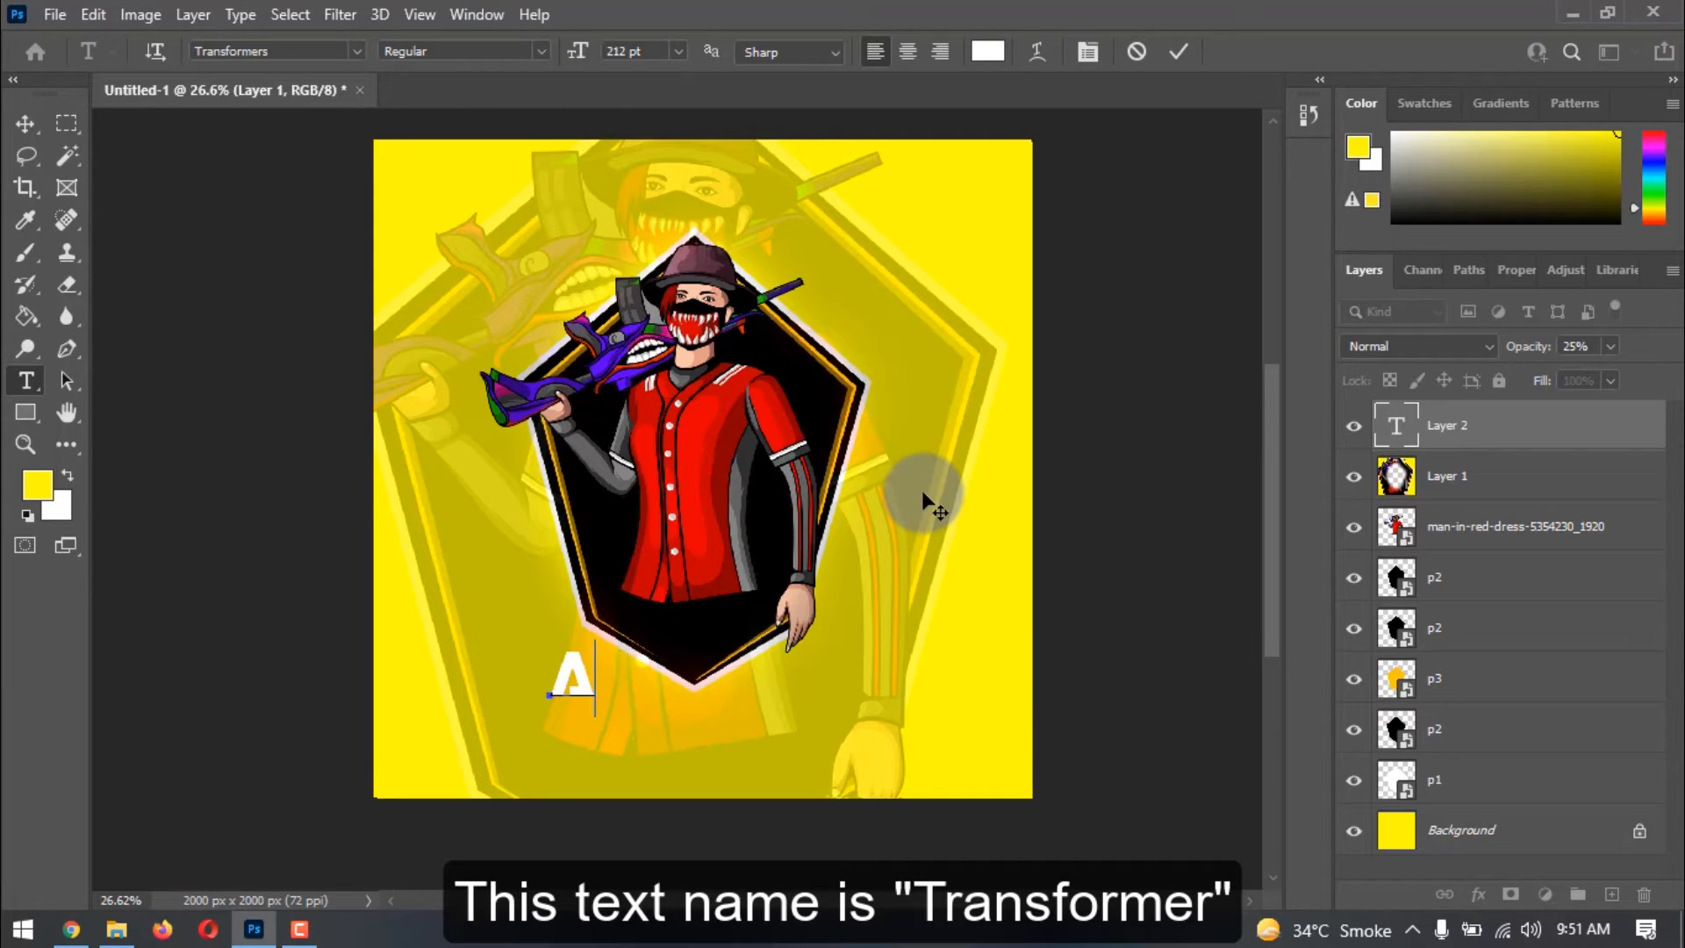
type("S H I S H")
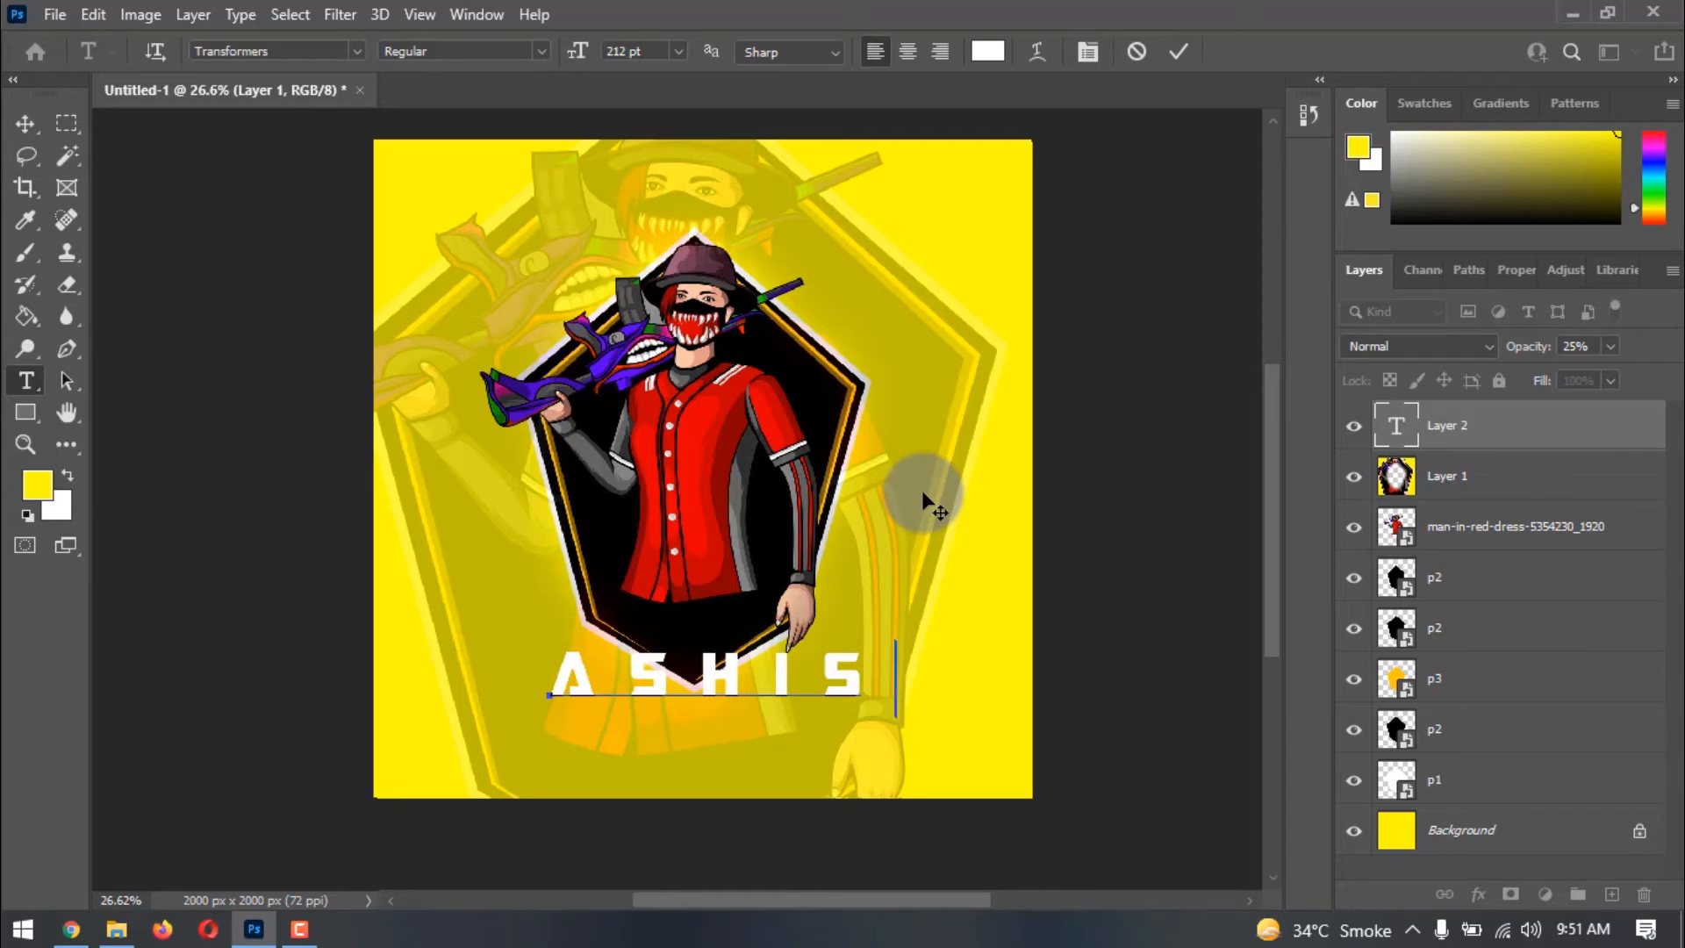
left_click(40, 115)
left_click_drag(832, 682, 772, 659)
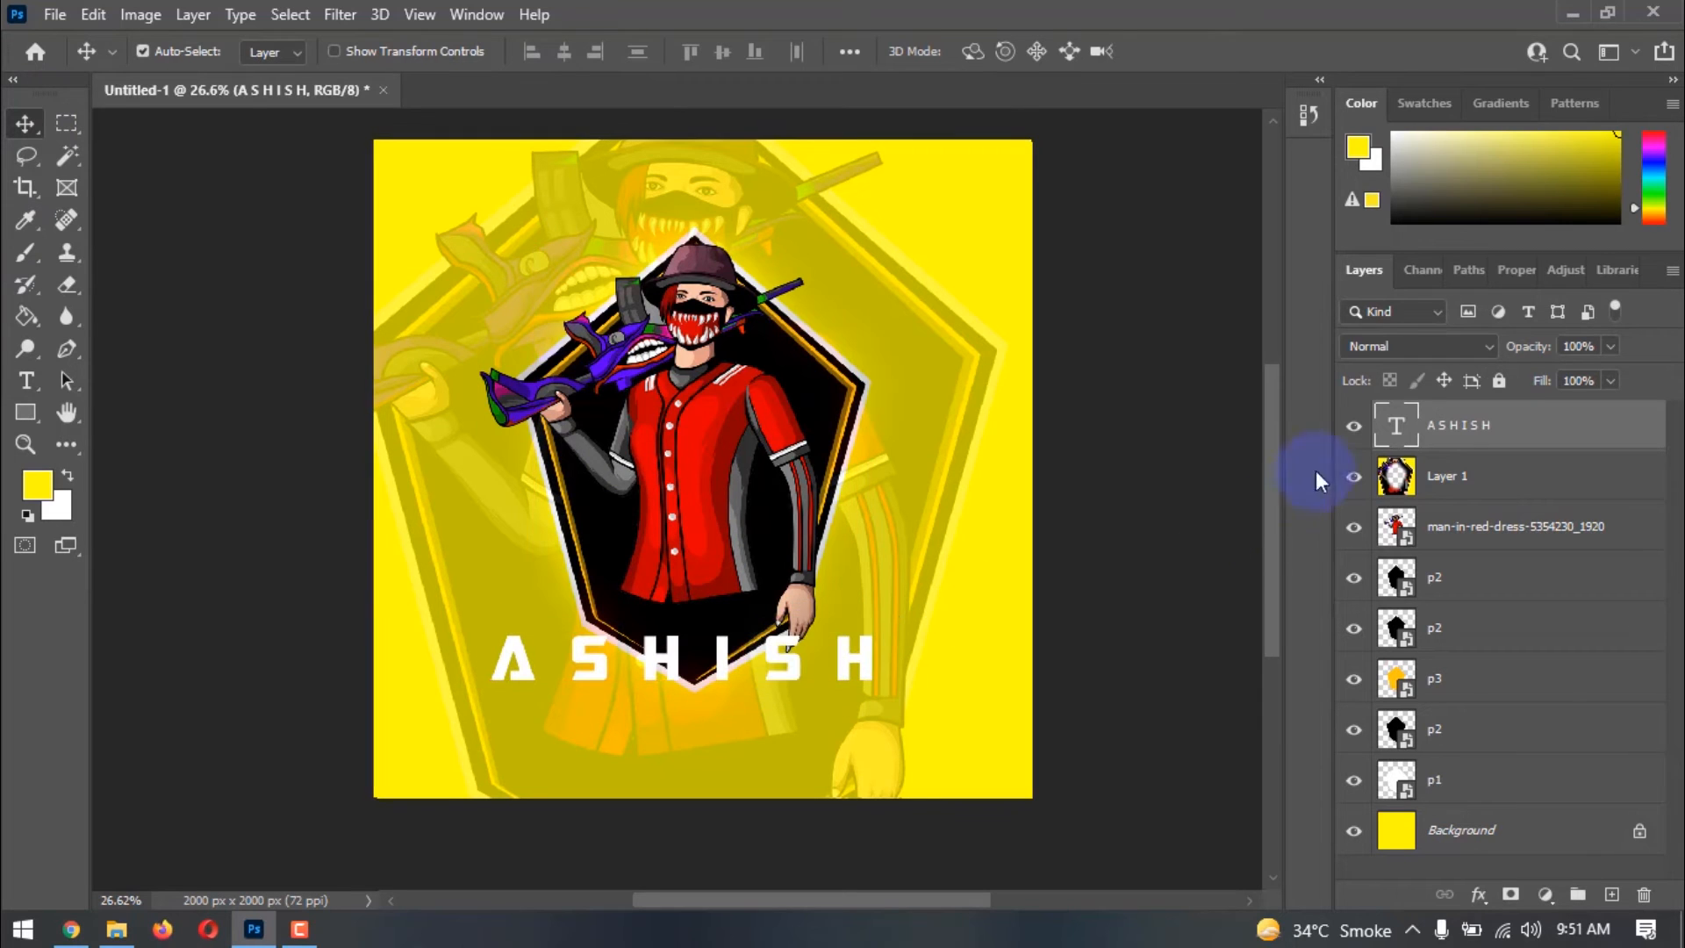
- Recolor the name text dark green, #048a1d
double_click(1395, 426)
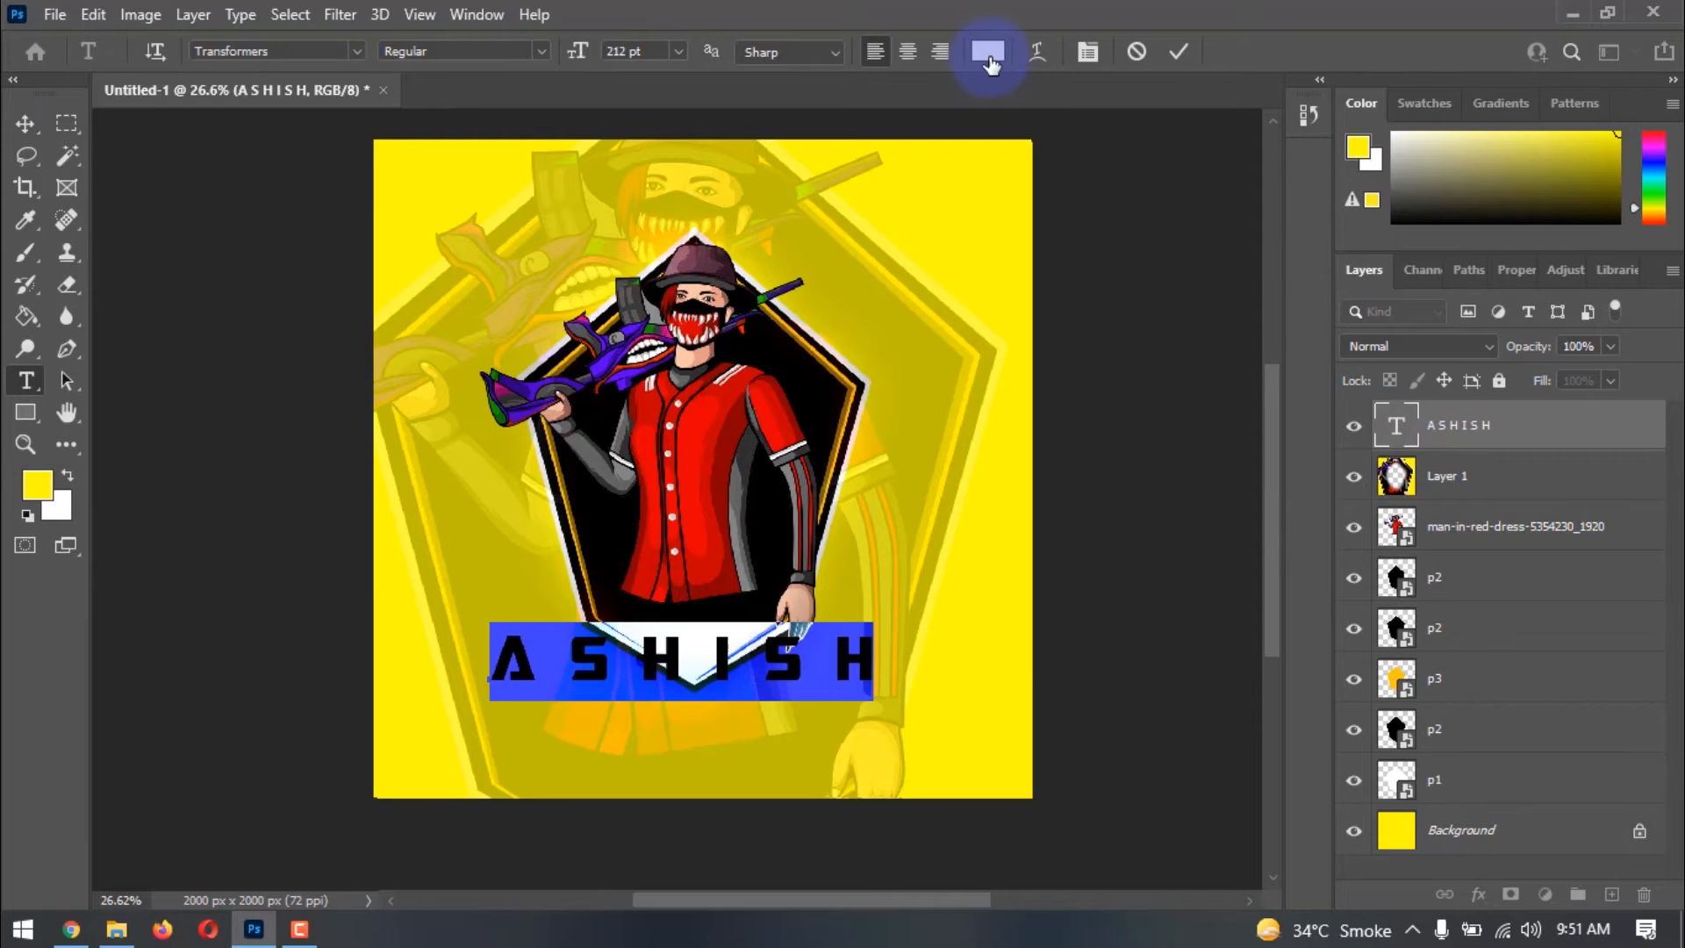
left_click(988, 52)
left_click(1352, 459)
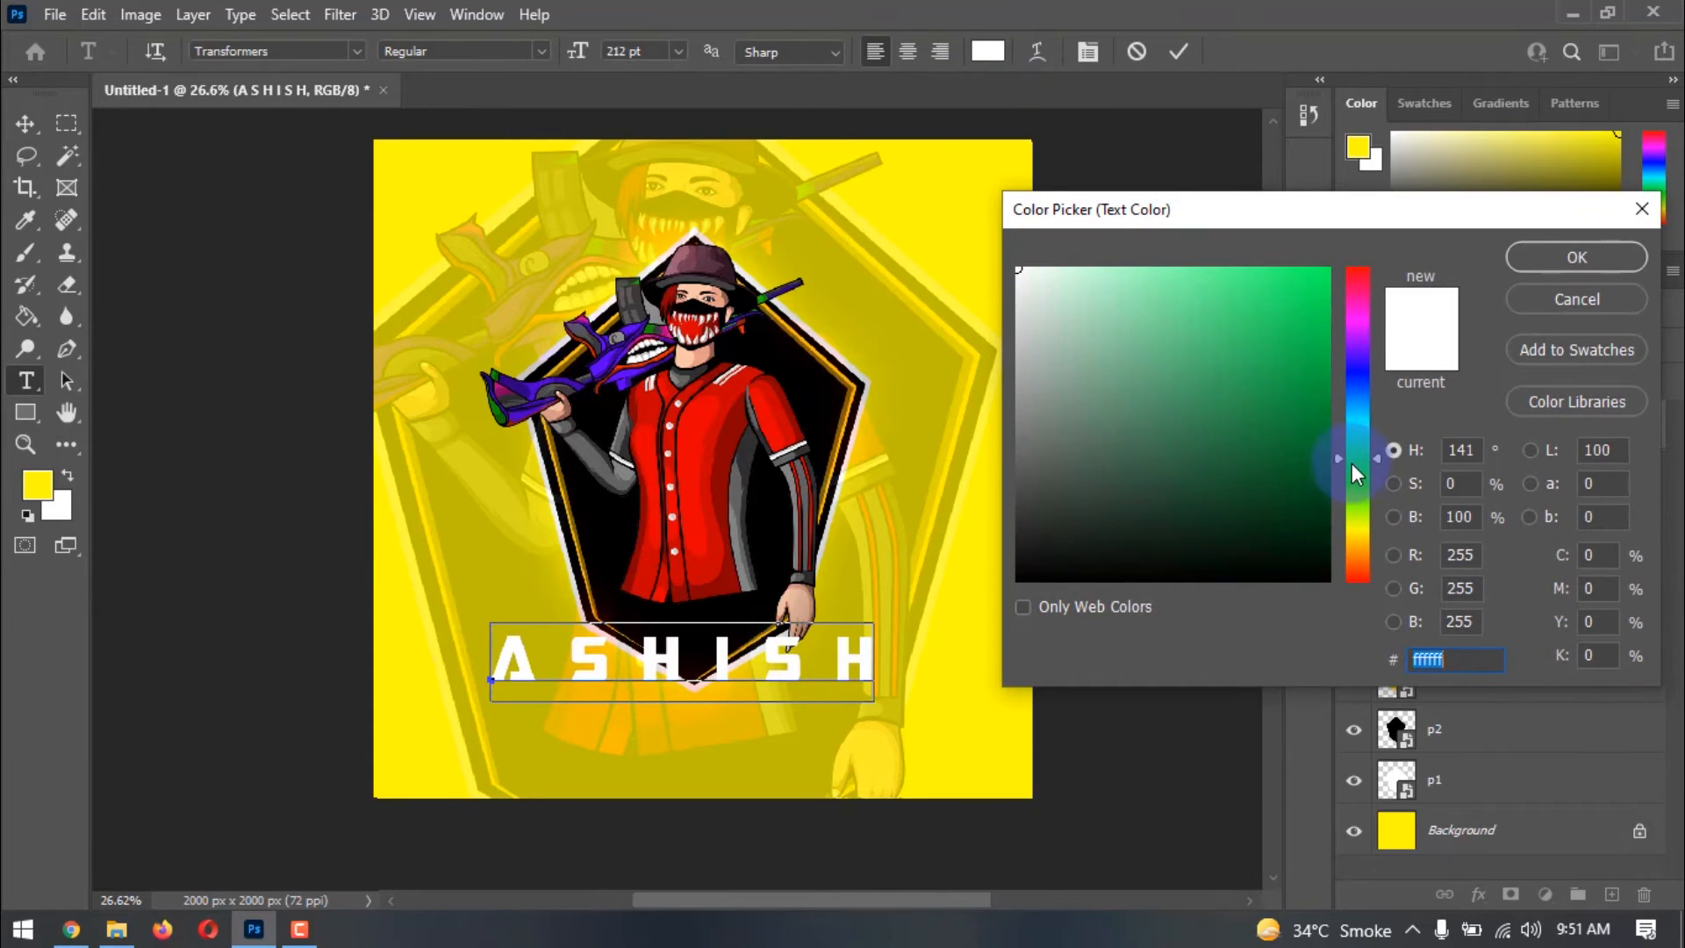
left_click(1355, 475)
left_click(1320, 272)
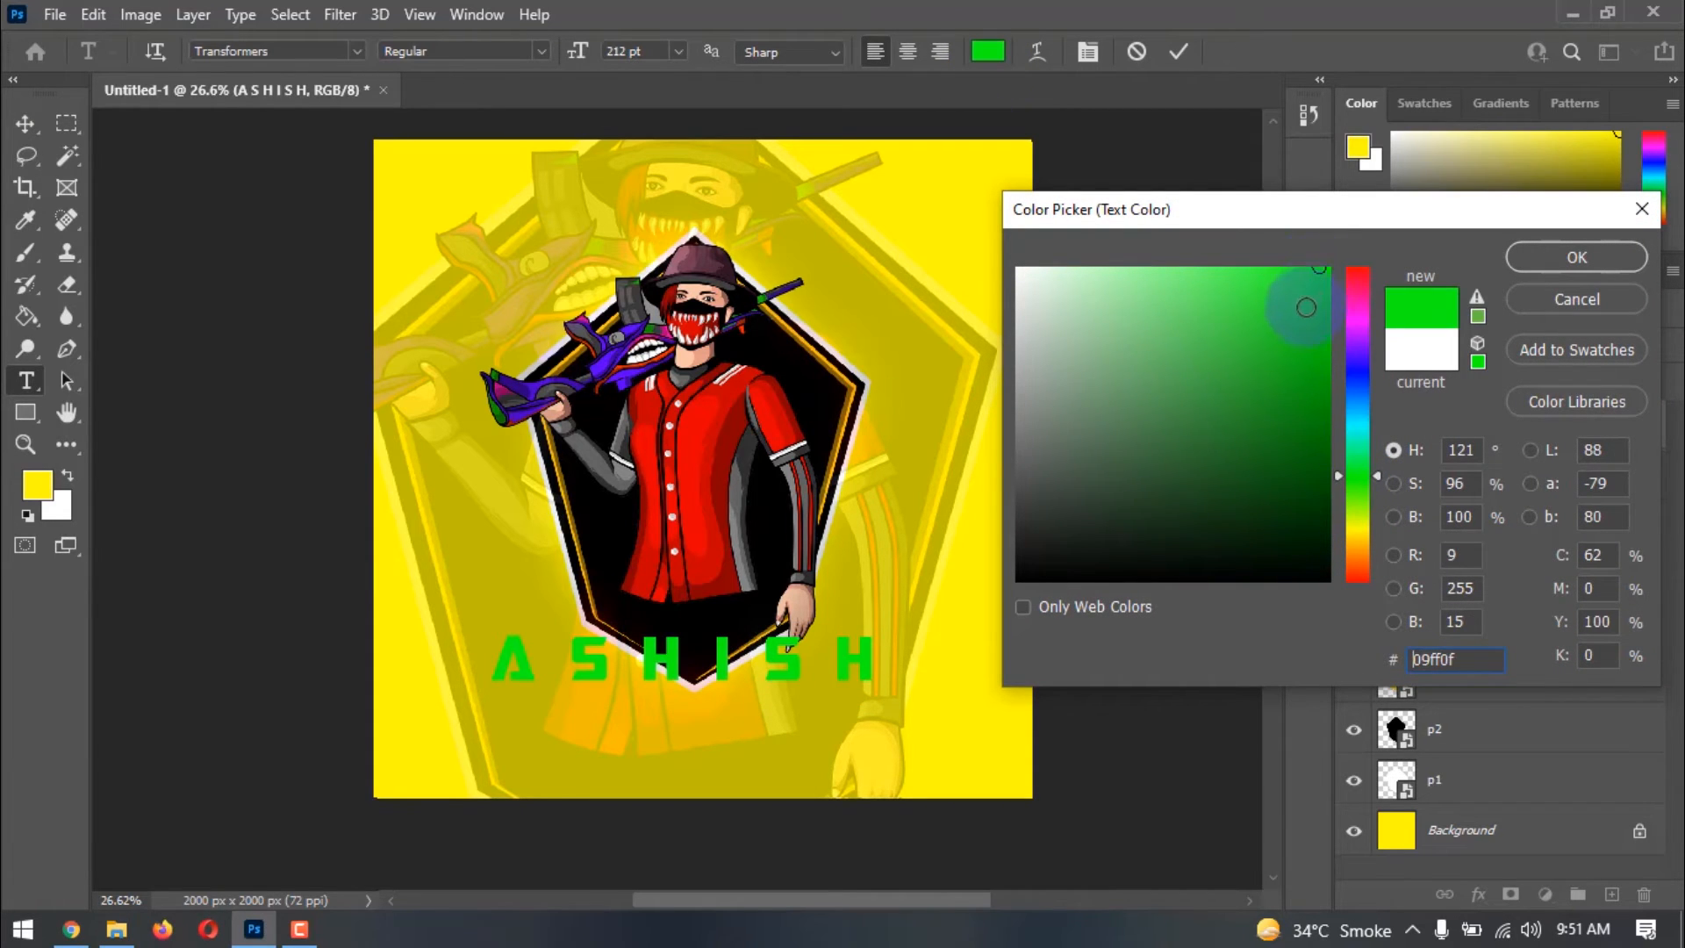
mouse_move(1365, 474)
left_mouse_down()
mouse_move(1355, 514)
mouse_move(1355, 442)
mouse_move(1355, 467)
left_mouse_up()
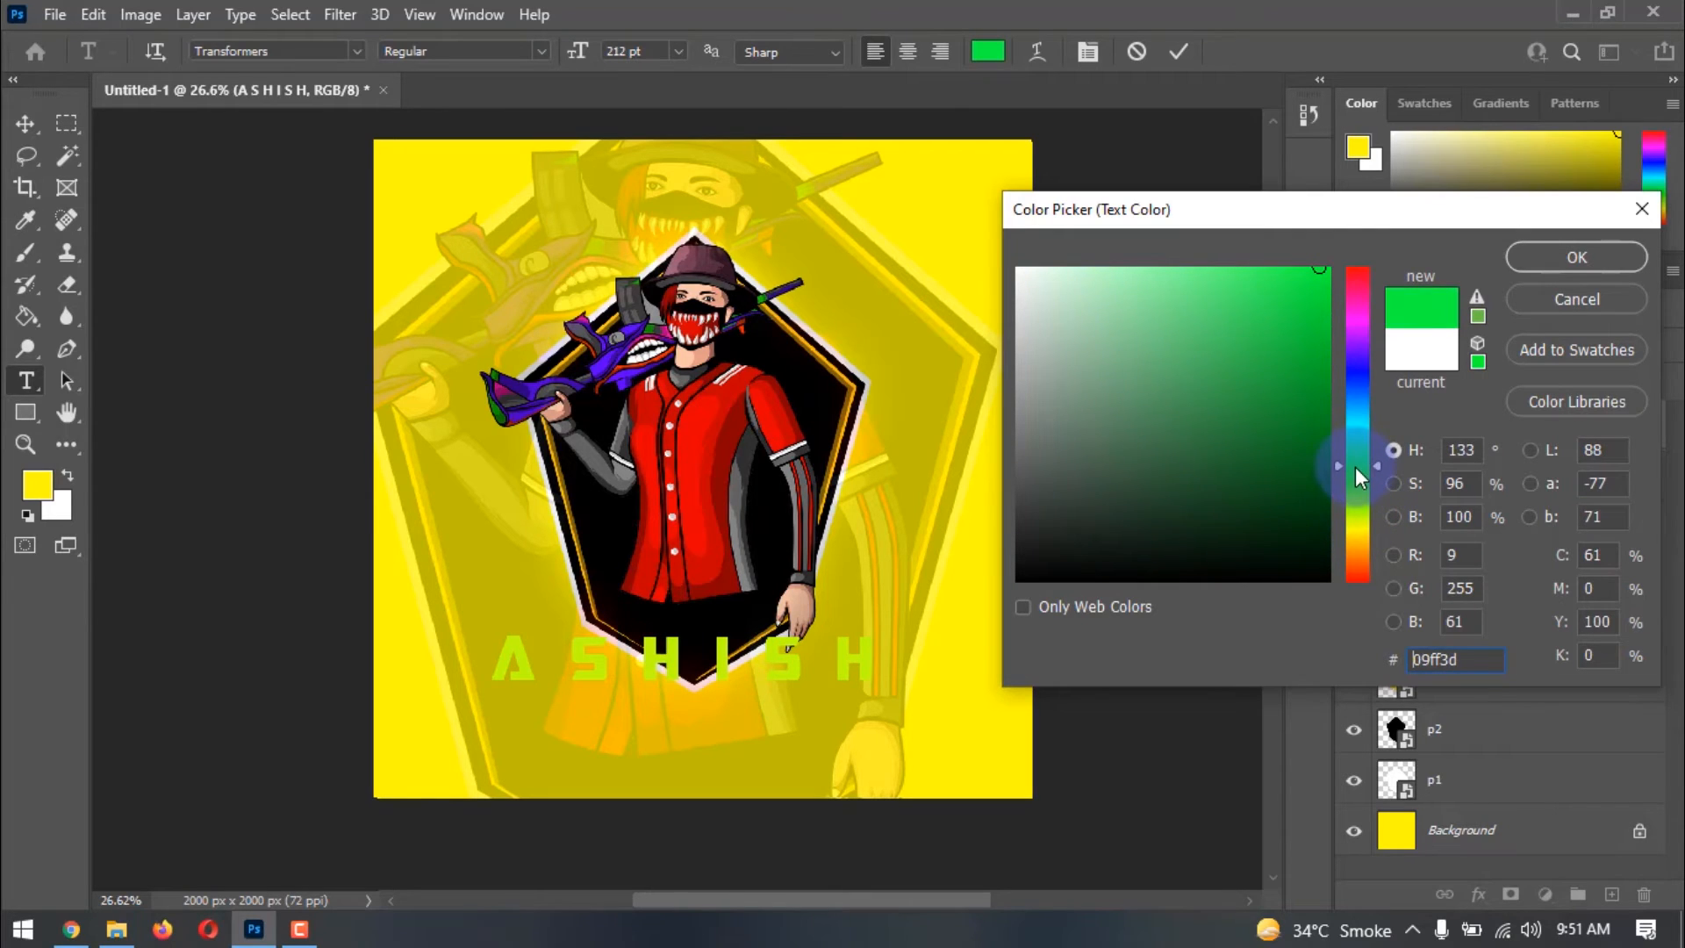
left_click_drag(1314, 373, 1320, 413)
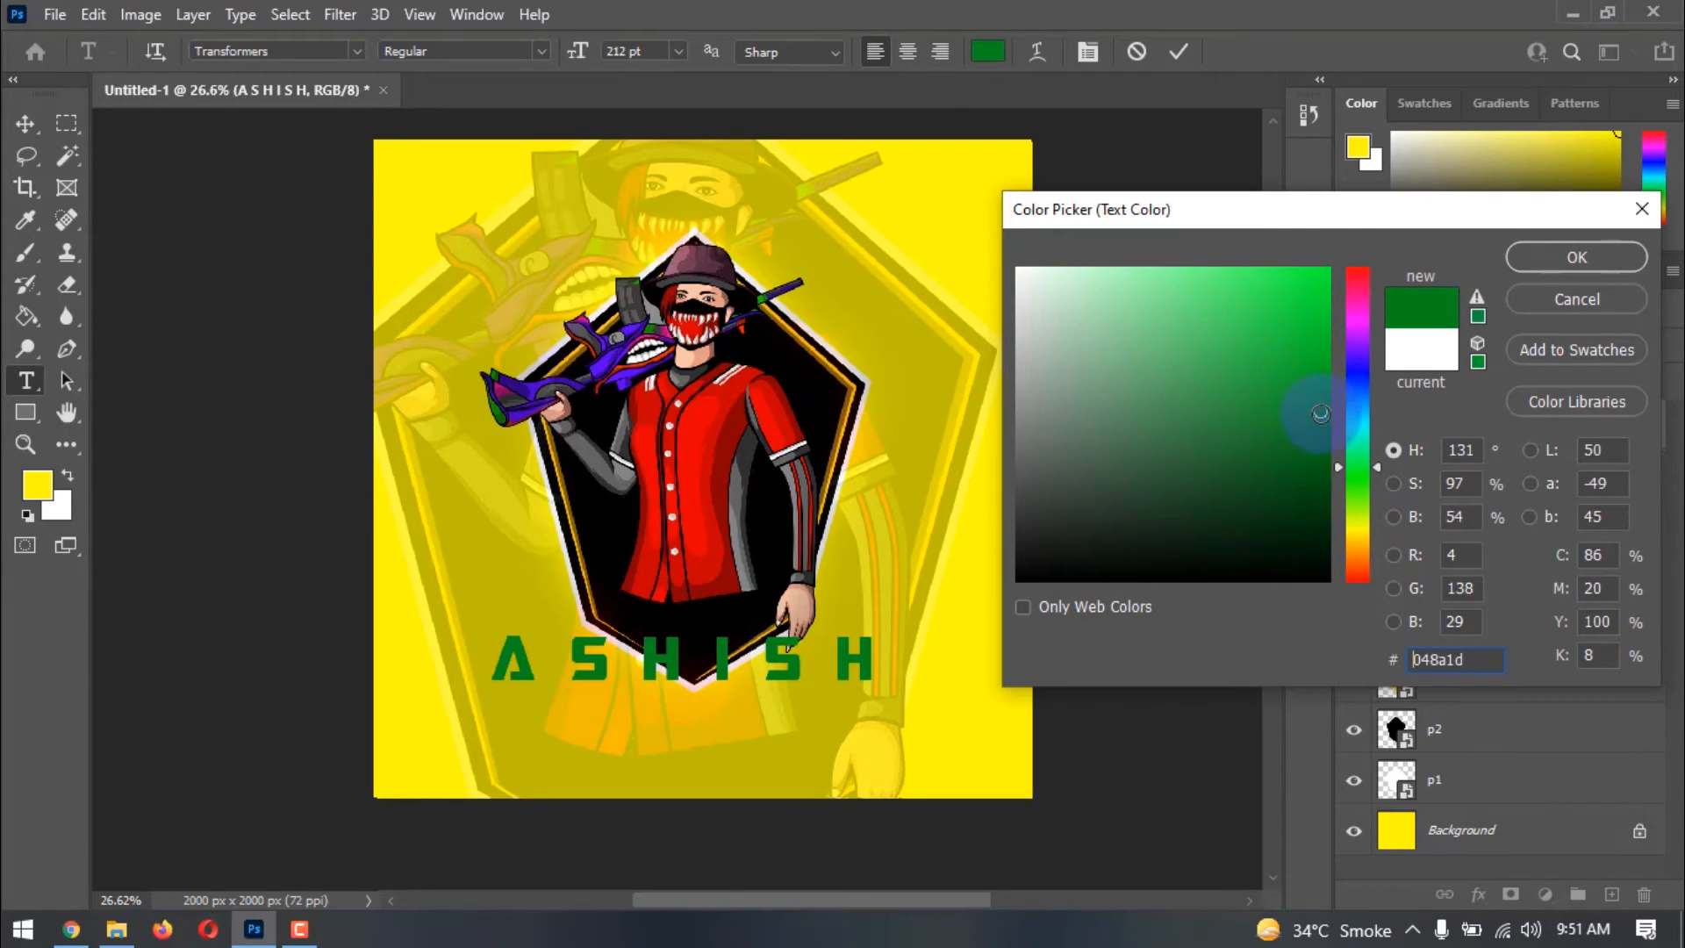
left_click(1571, 257)
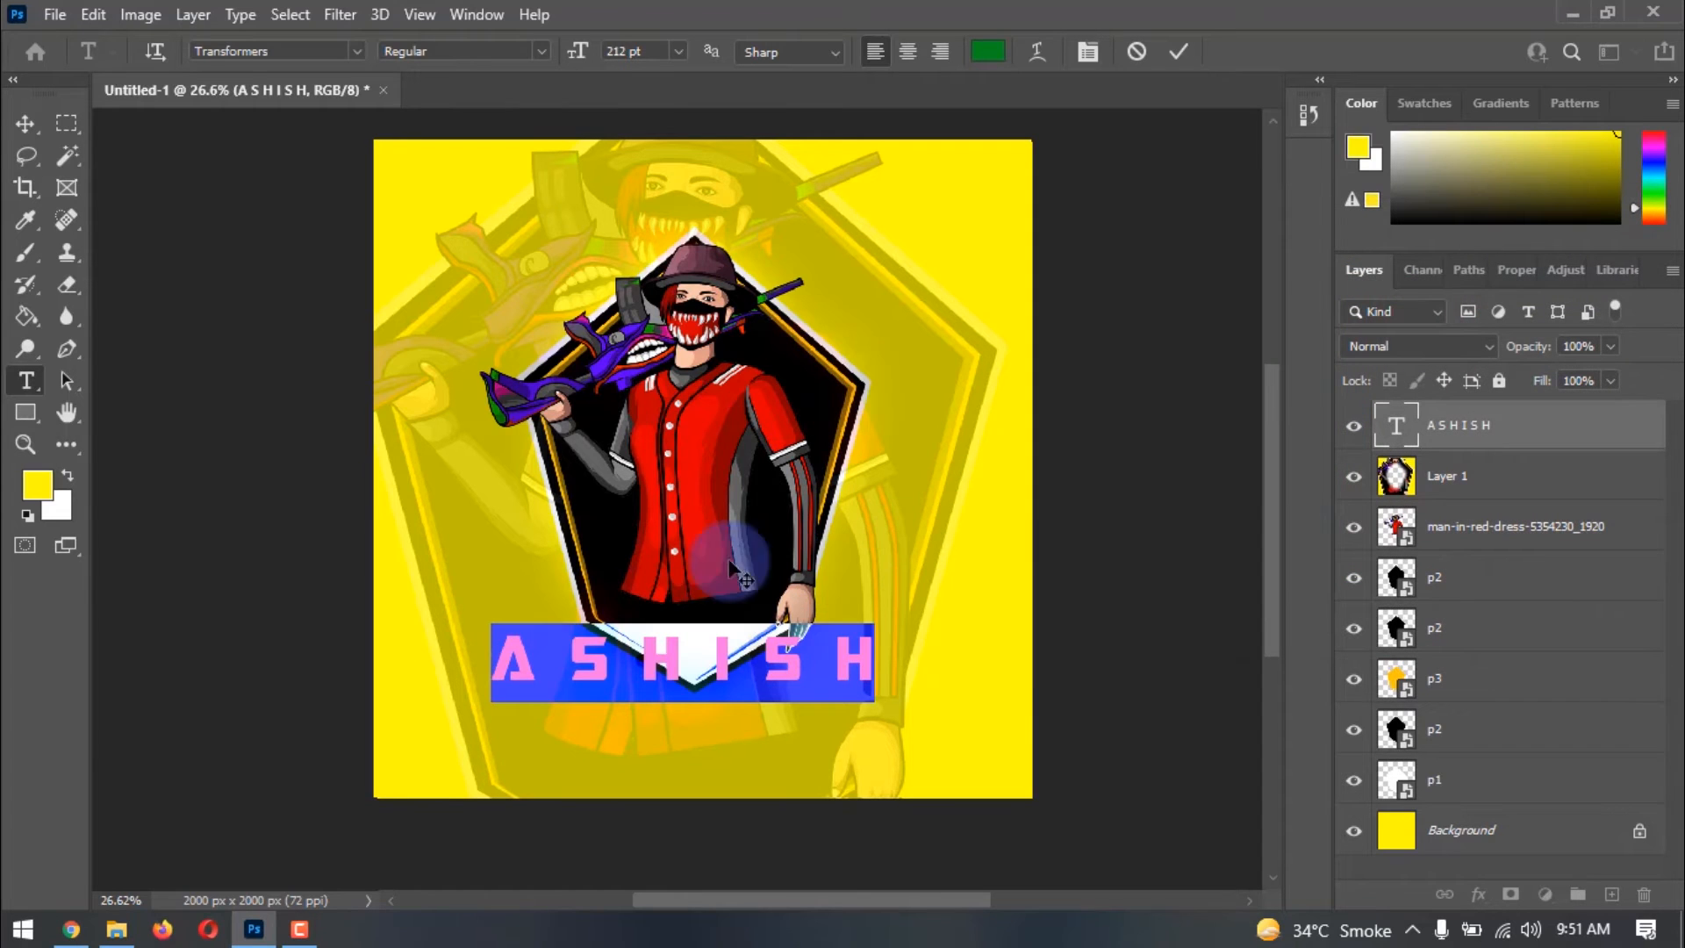
- Scale the name text to about 70% and move it up within the polygon's lower part
key("v")
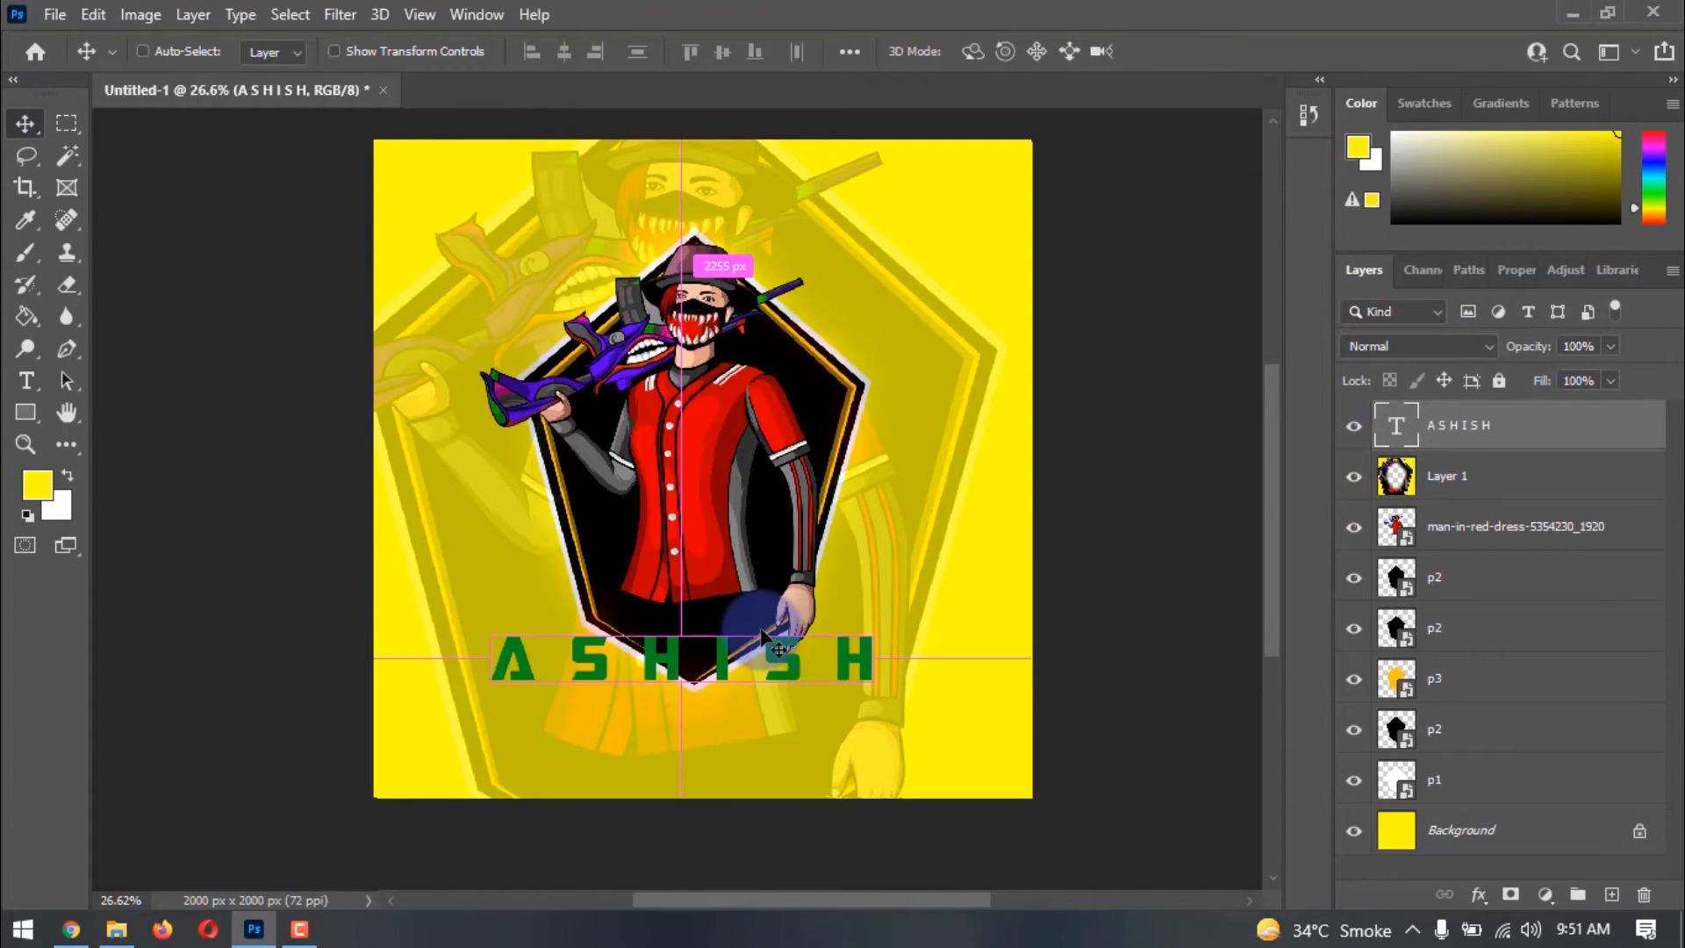
key("ctrl+t")
left_click_drag(871, 623, 733, 645)
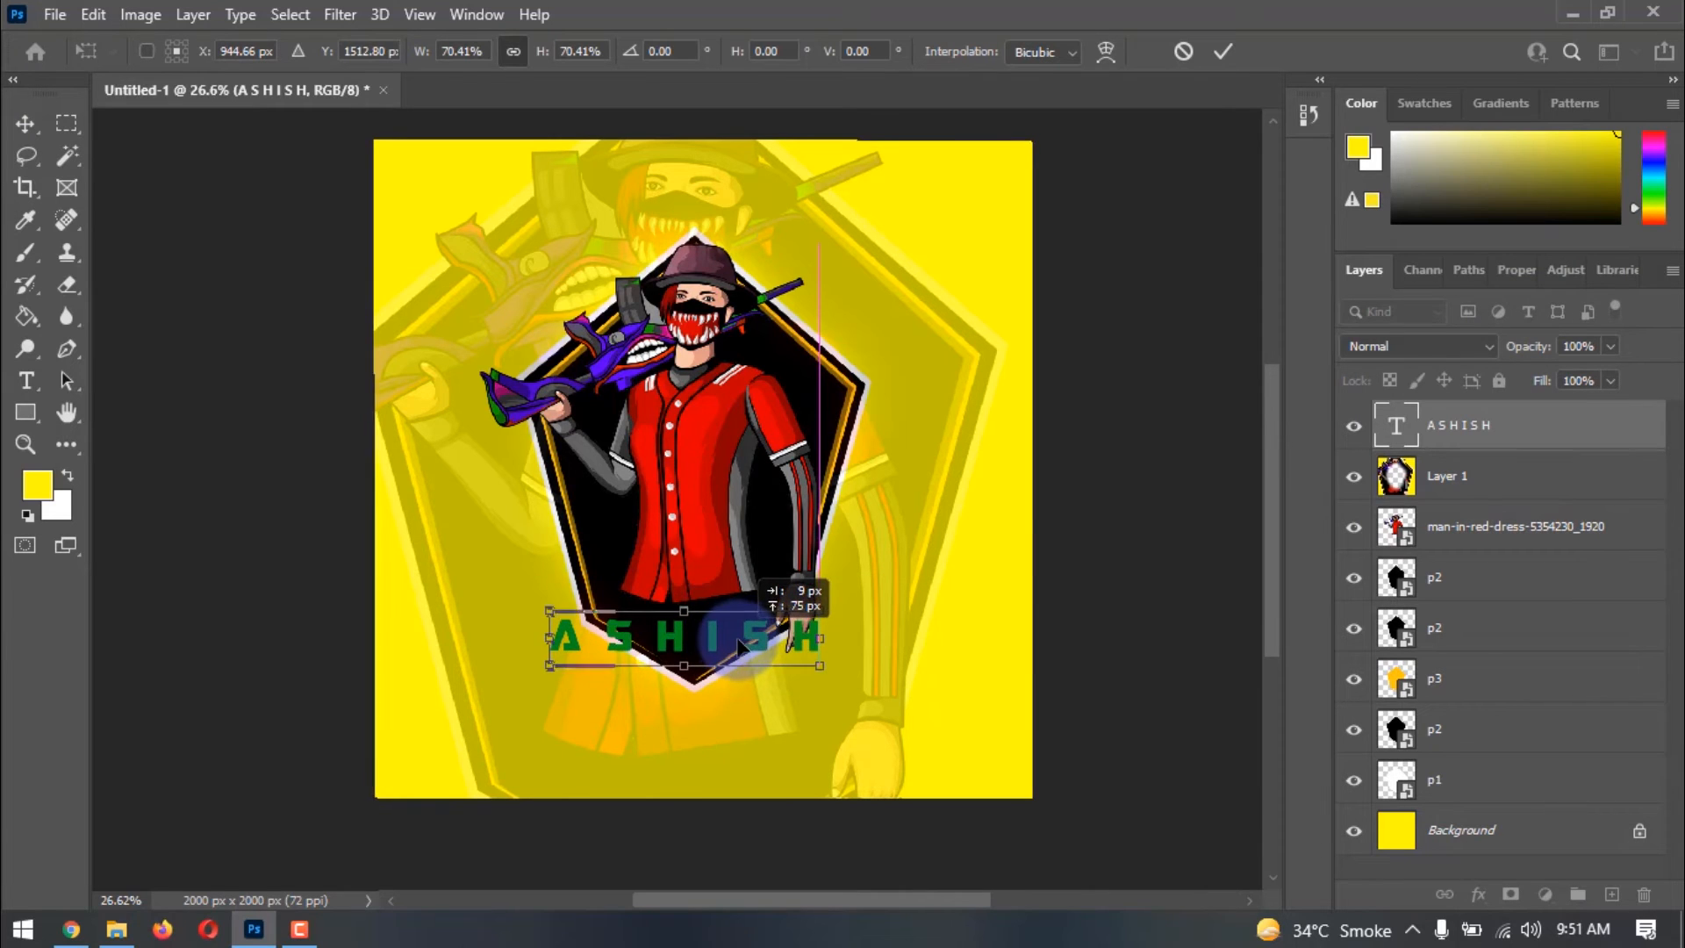
key("Return")
- Add a second text layer reading GAMING at 212 pt directly below the name
left_click(24, 384)
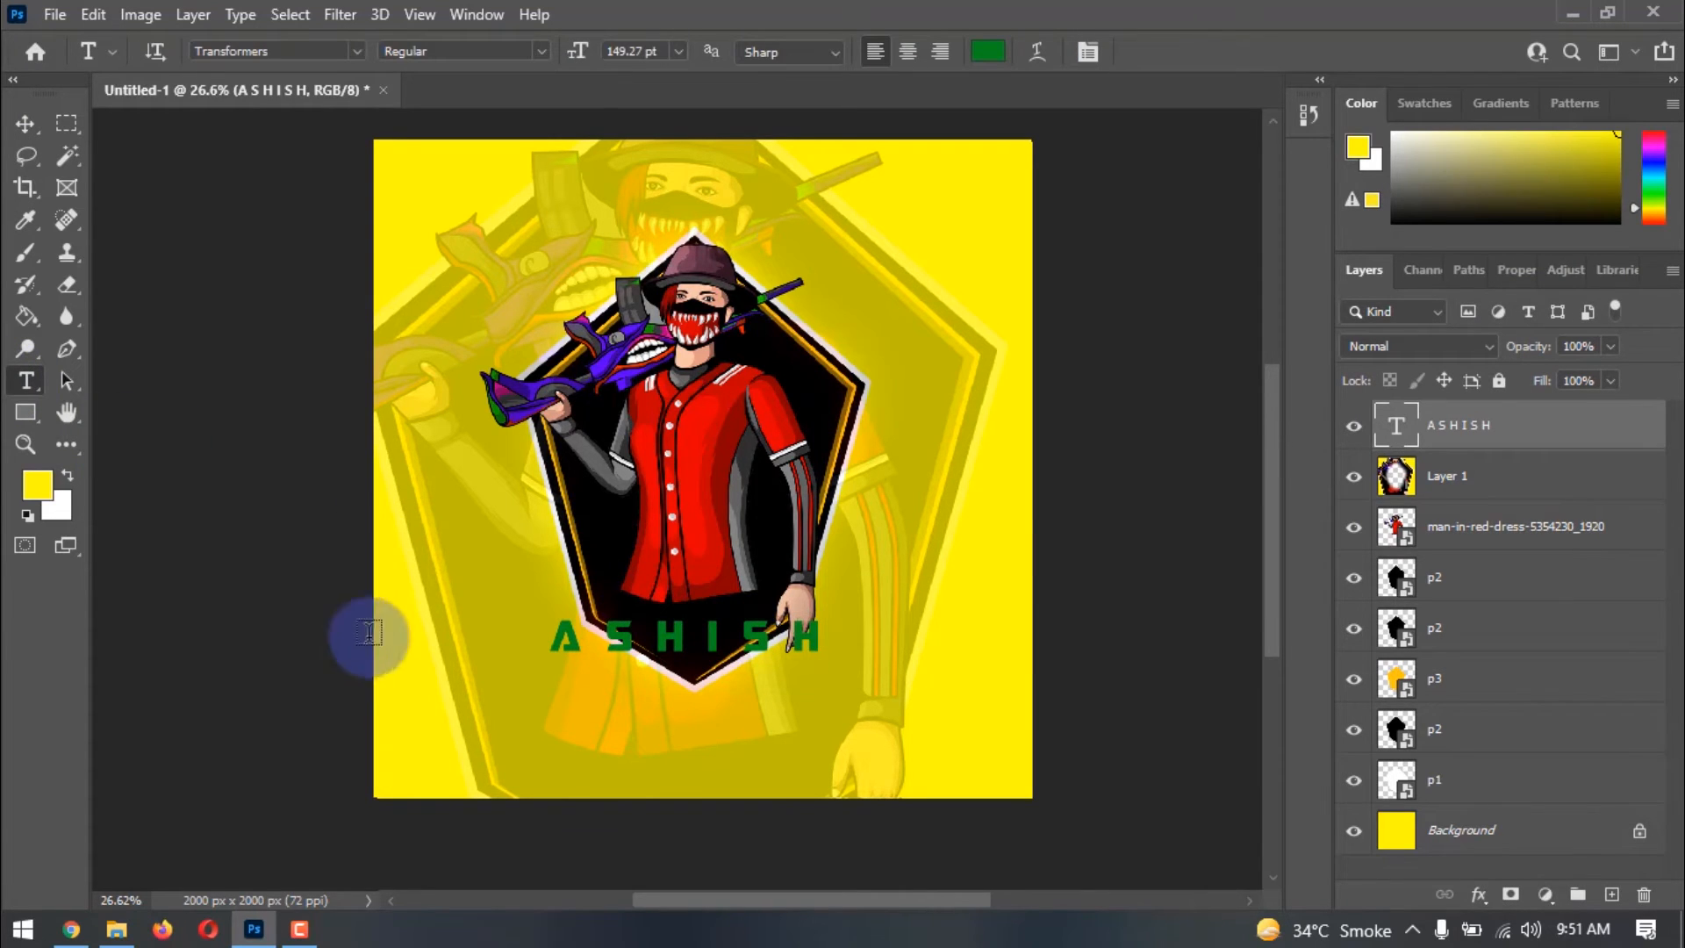
left_click(514, 704)
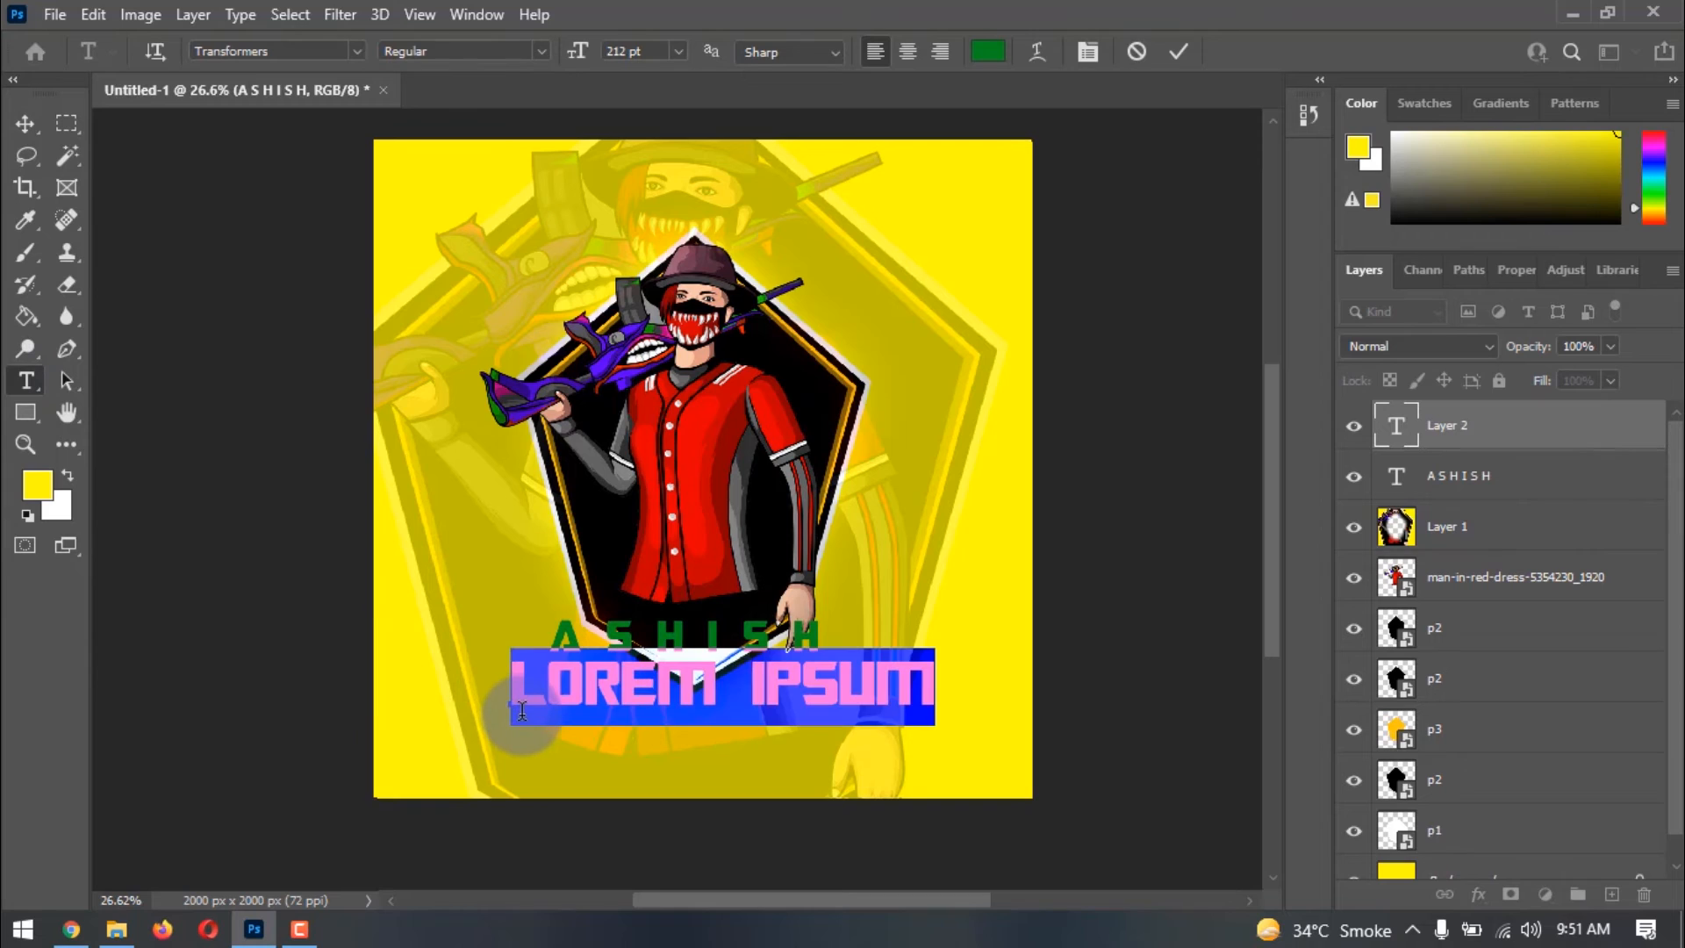
type("GAMING")
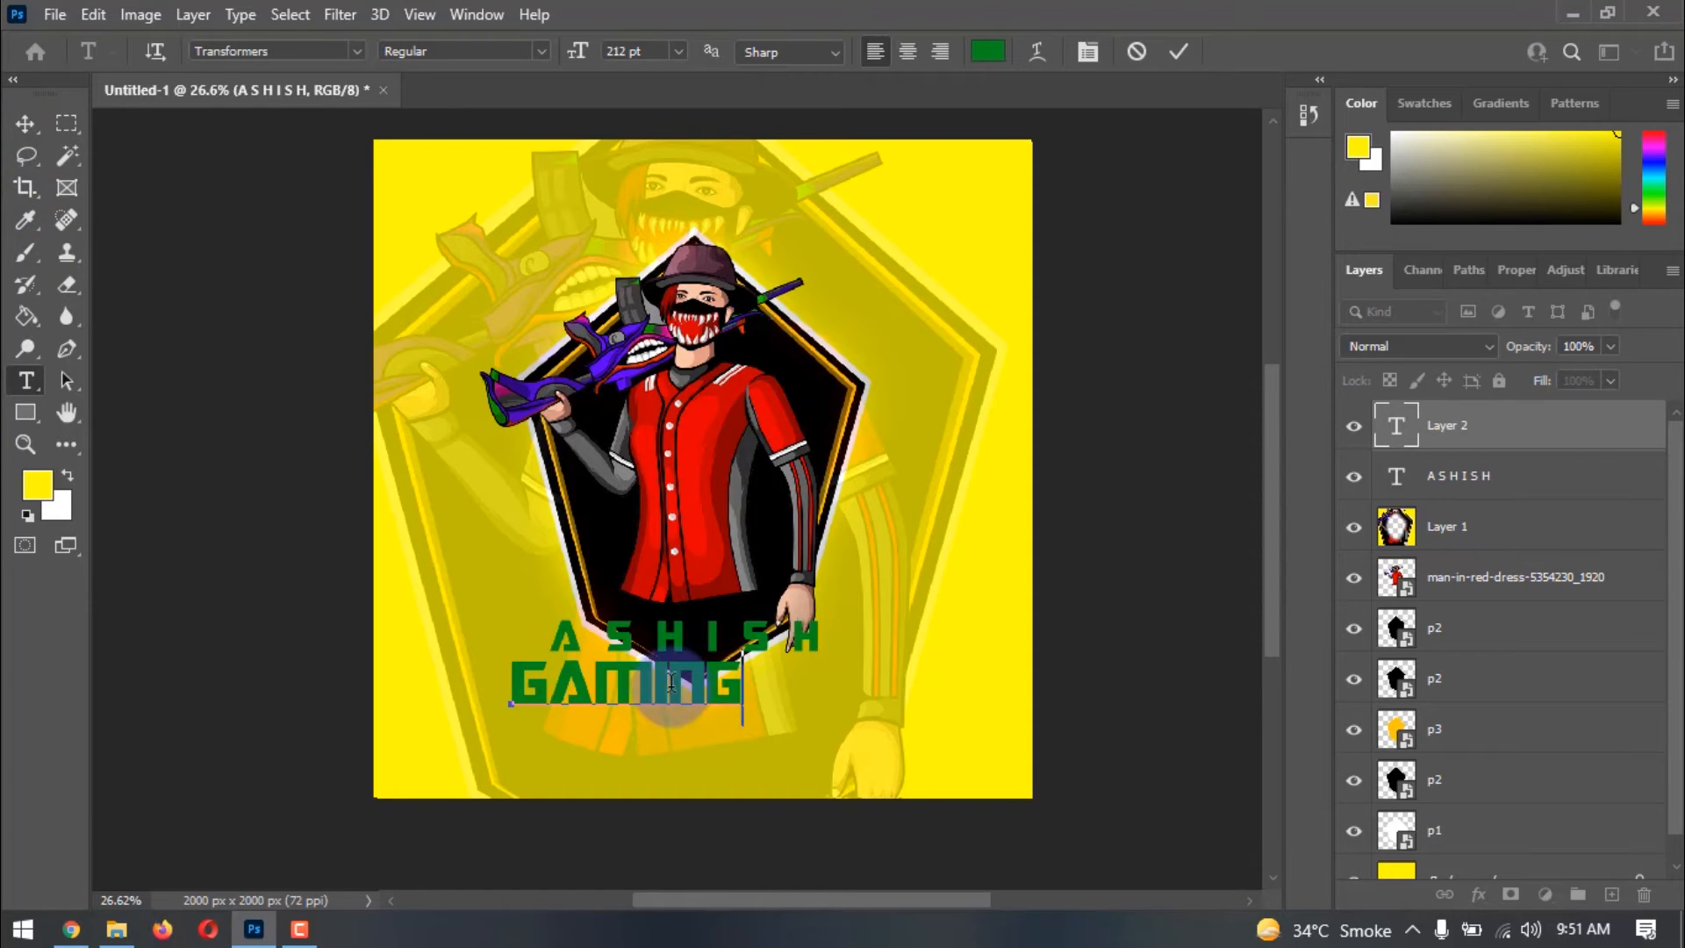
- Delete the first and last G from the second text line, leaving AMIN, and commit it
left_click_drag(510, 698, 544, 693)
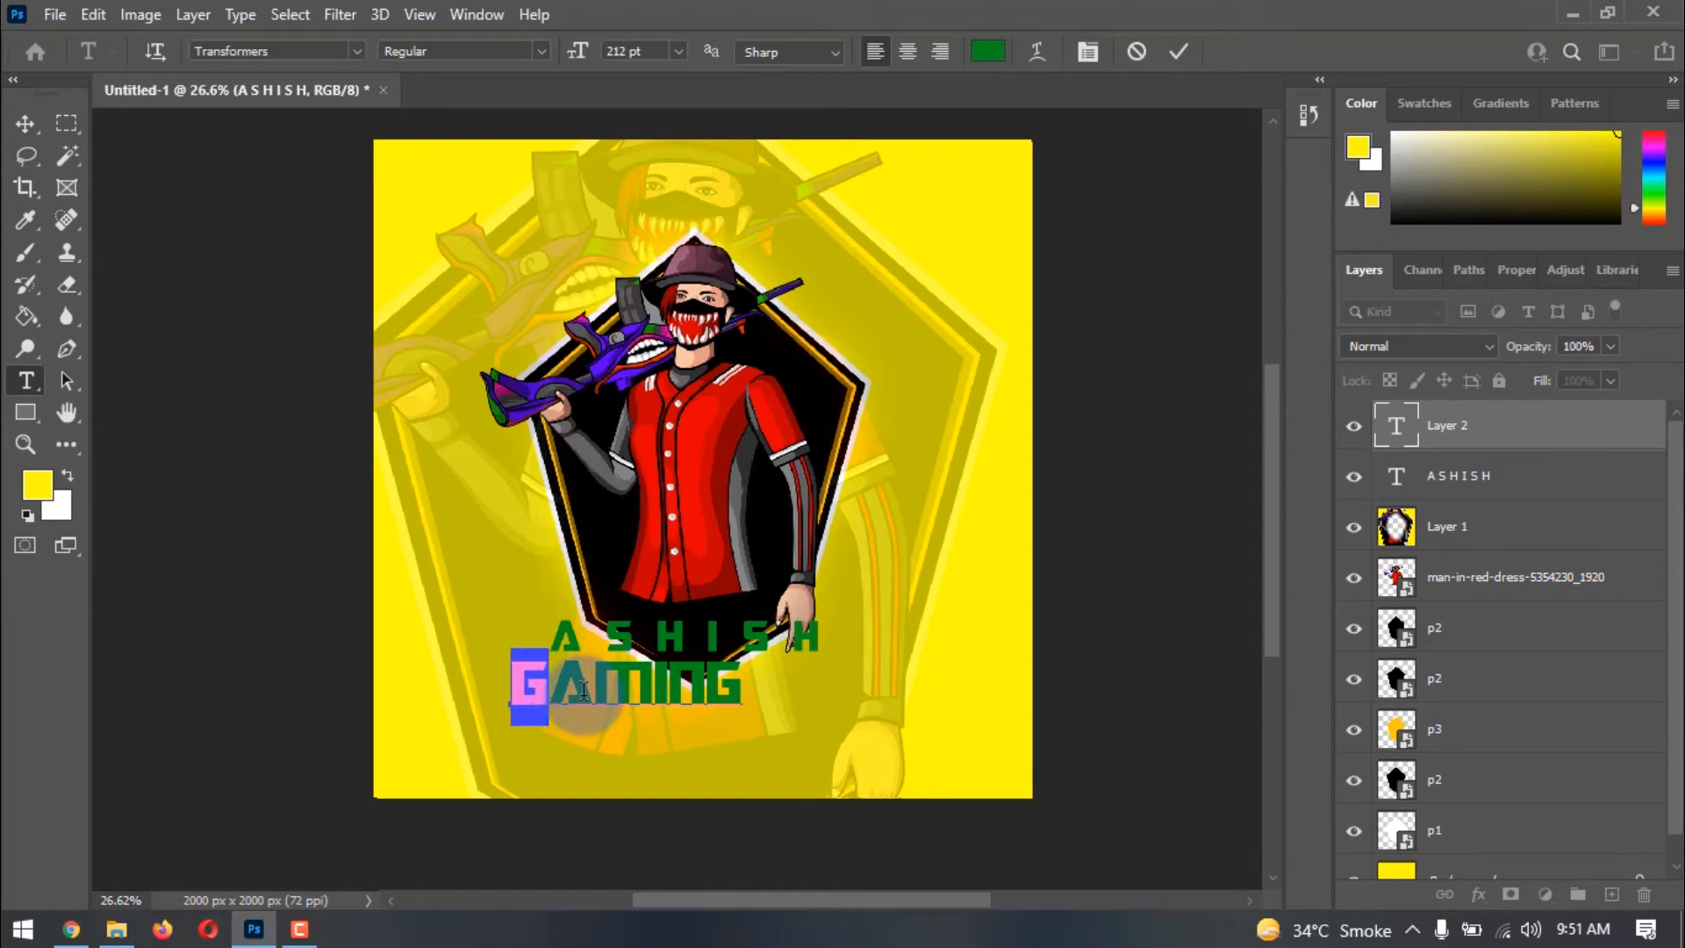
key("BackSpace")
left_click_drag(707, 693, 671, 686)
key("BackSpace")
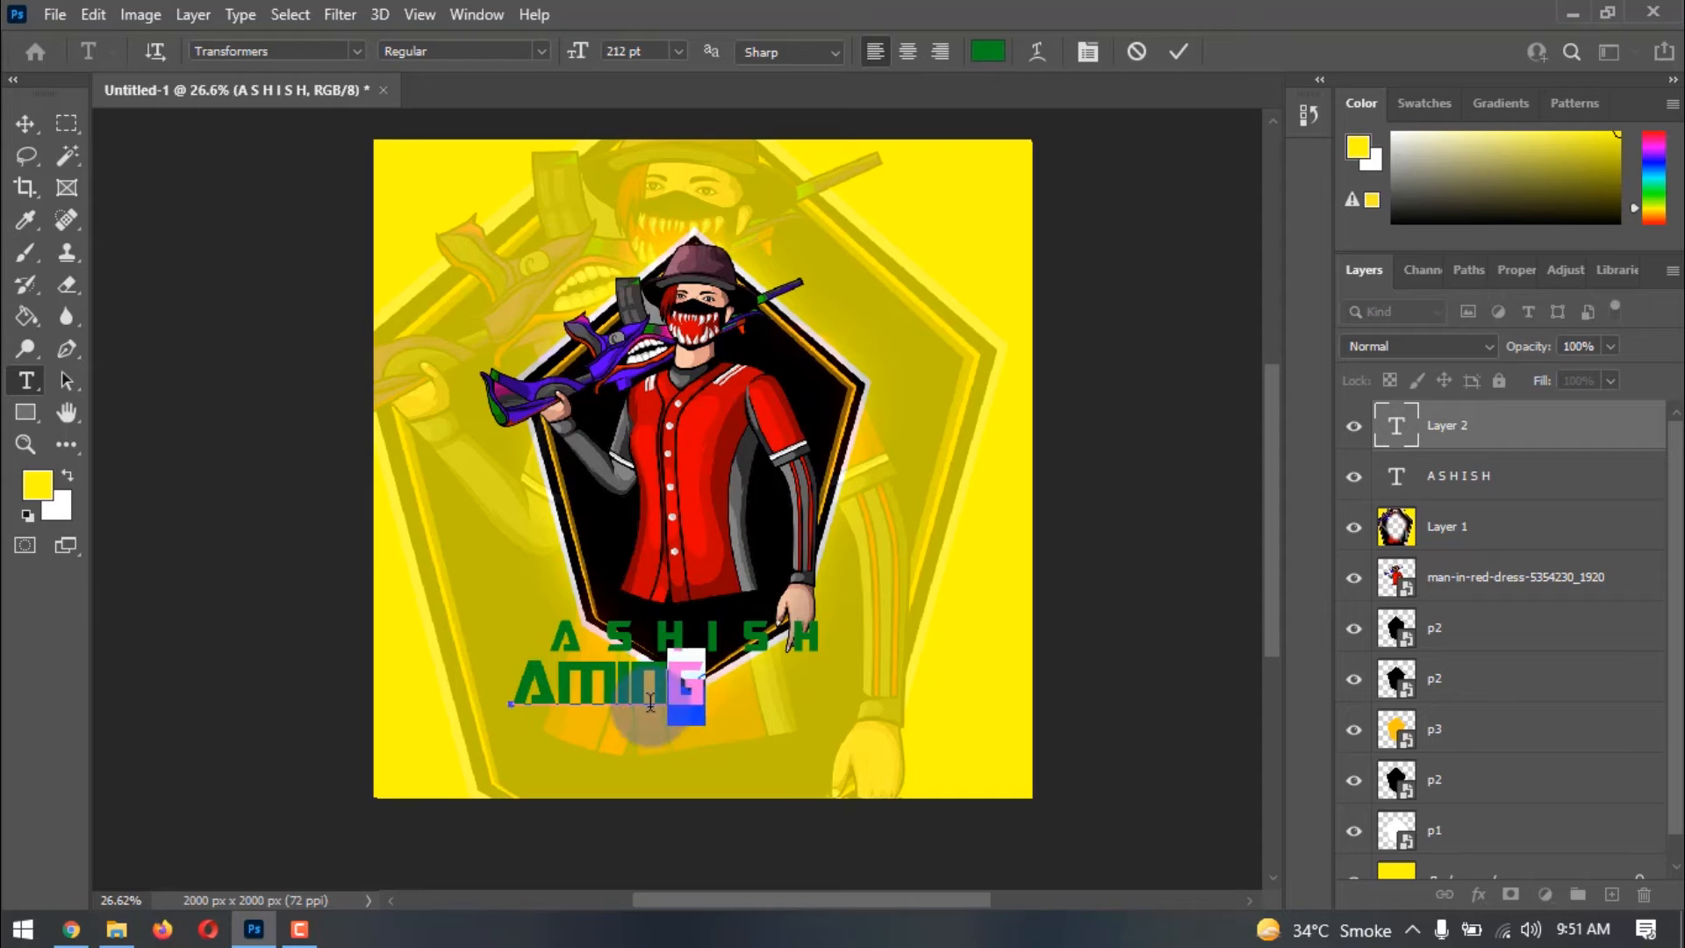
left_click(23, 132)
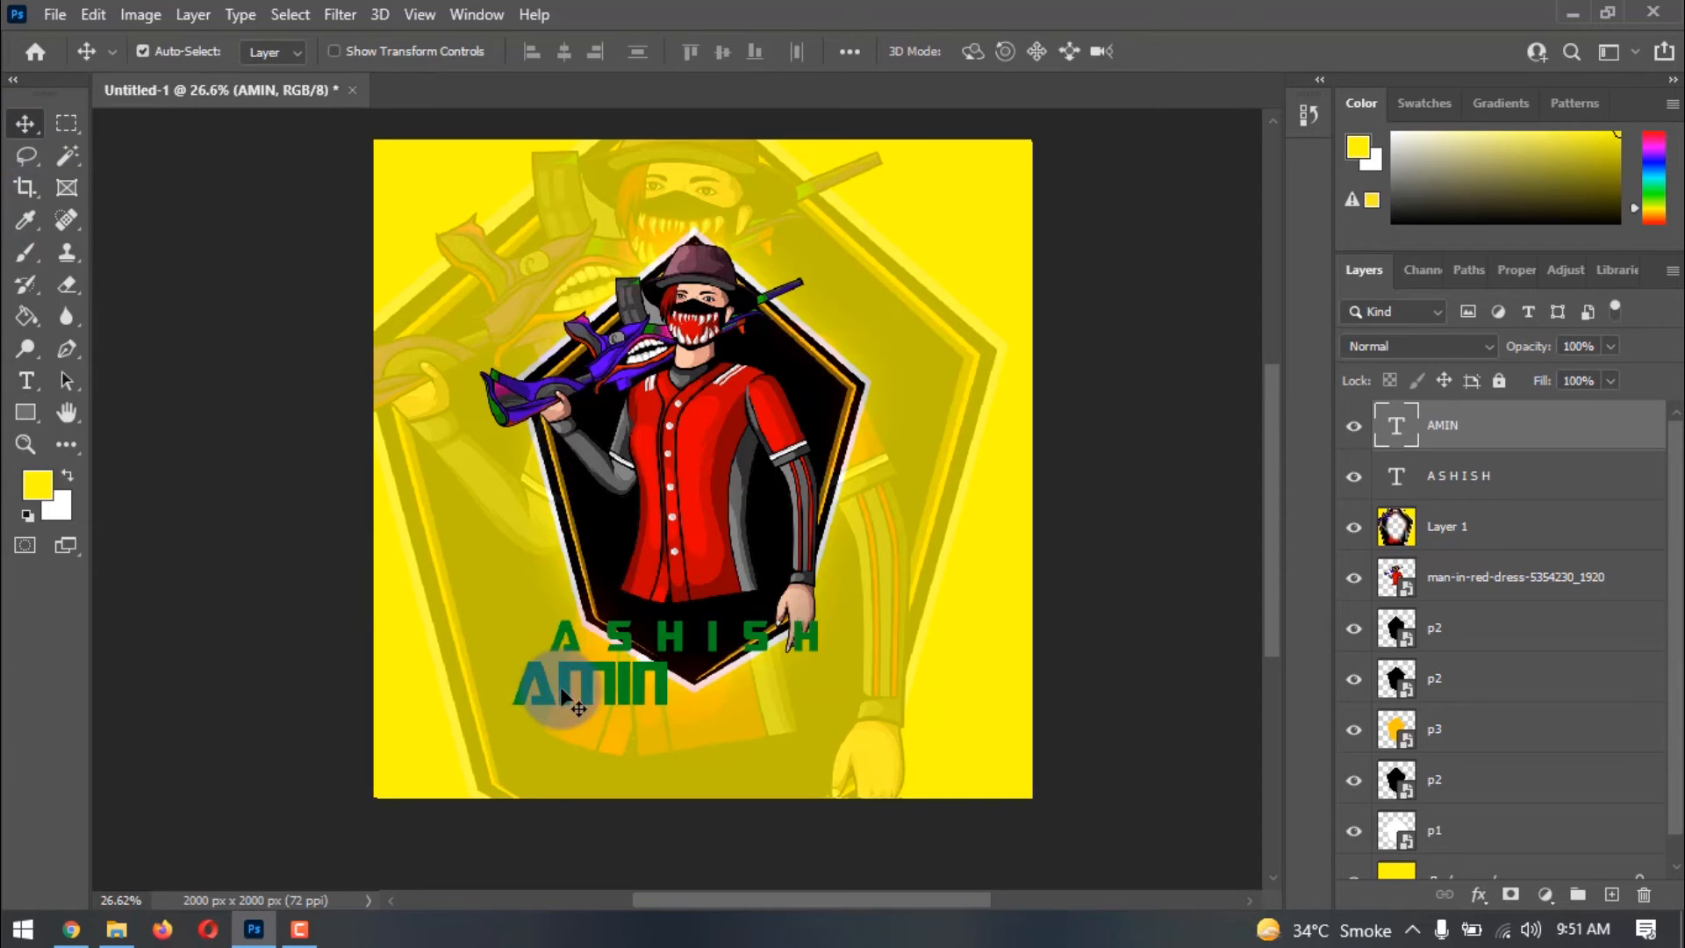
- Move the AMIN text beneath the name near the polygon's bottom tip and scale it to about 88%
left_click_drag(576, 693, 645, 710)
key("ctrl+t")
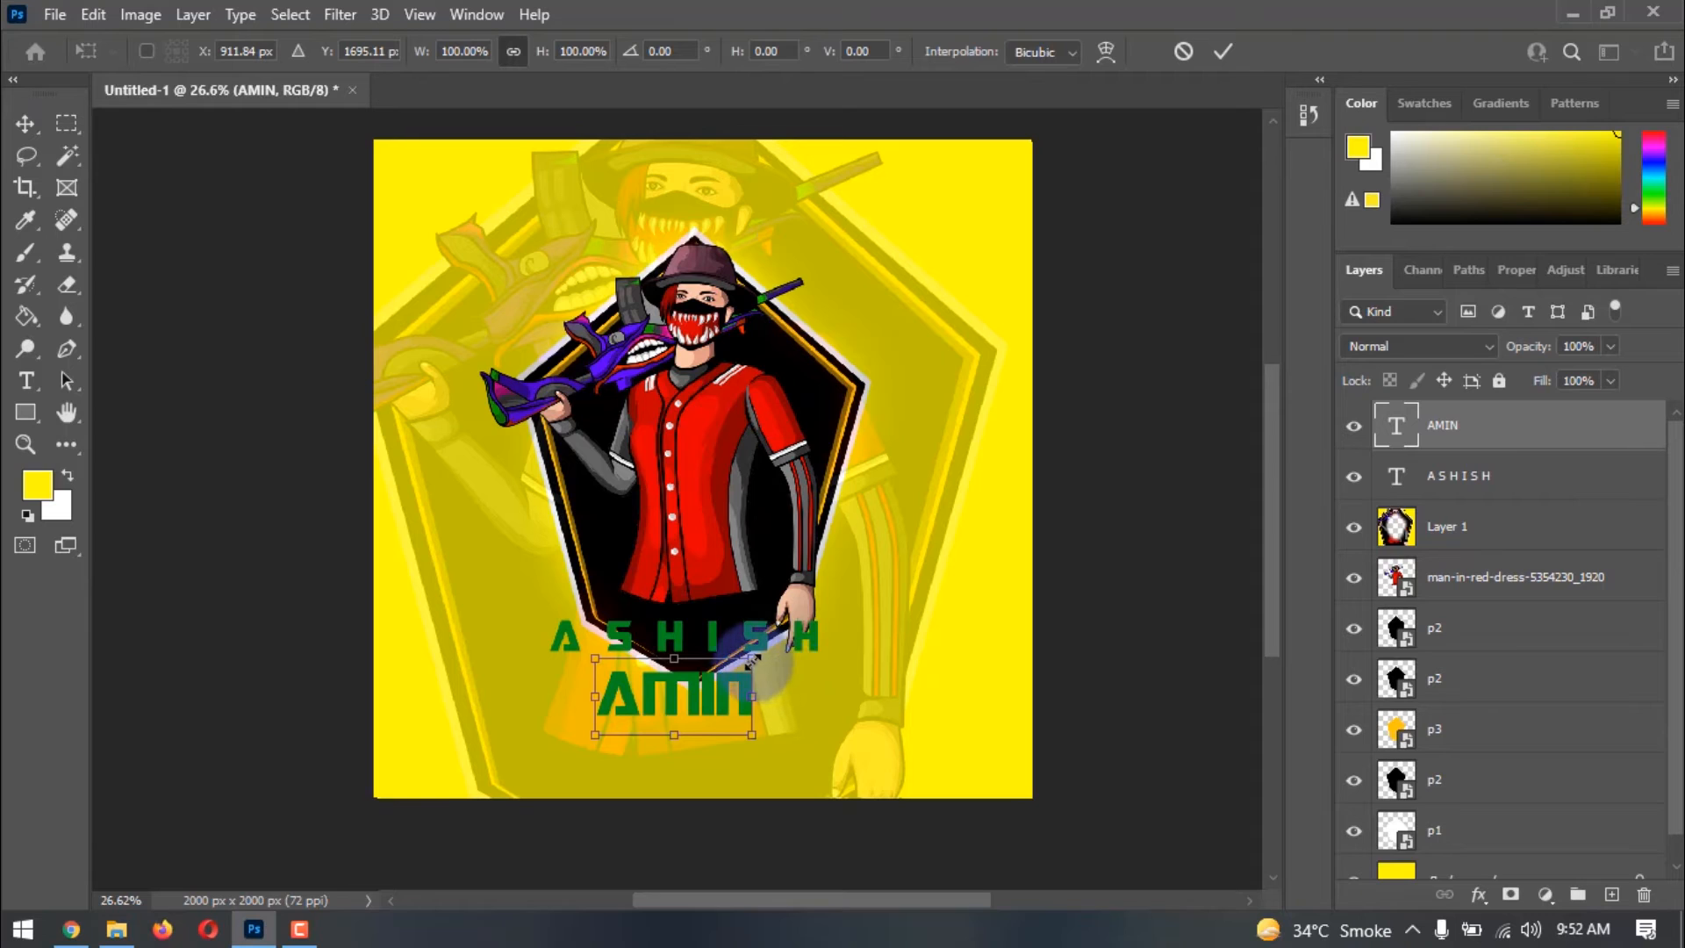
left_click_drag(752, 659, 742, 666)
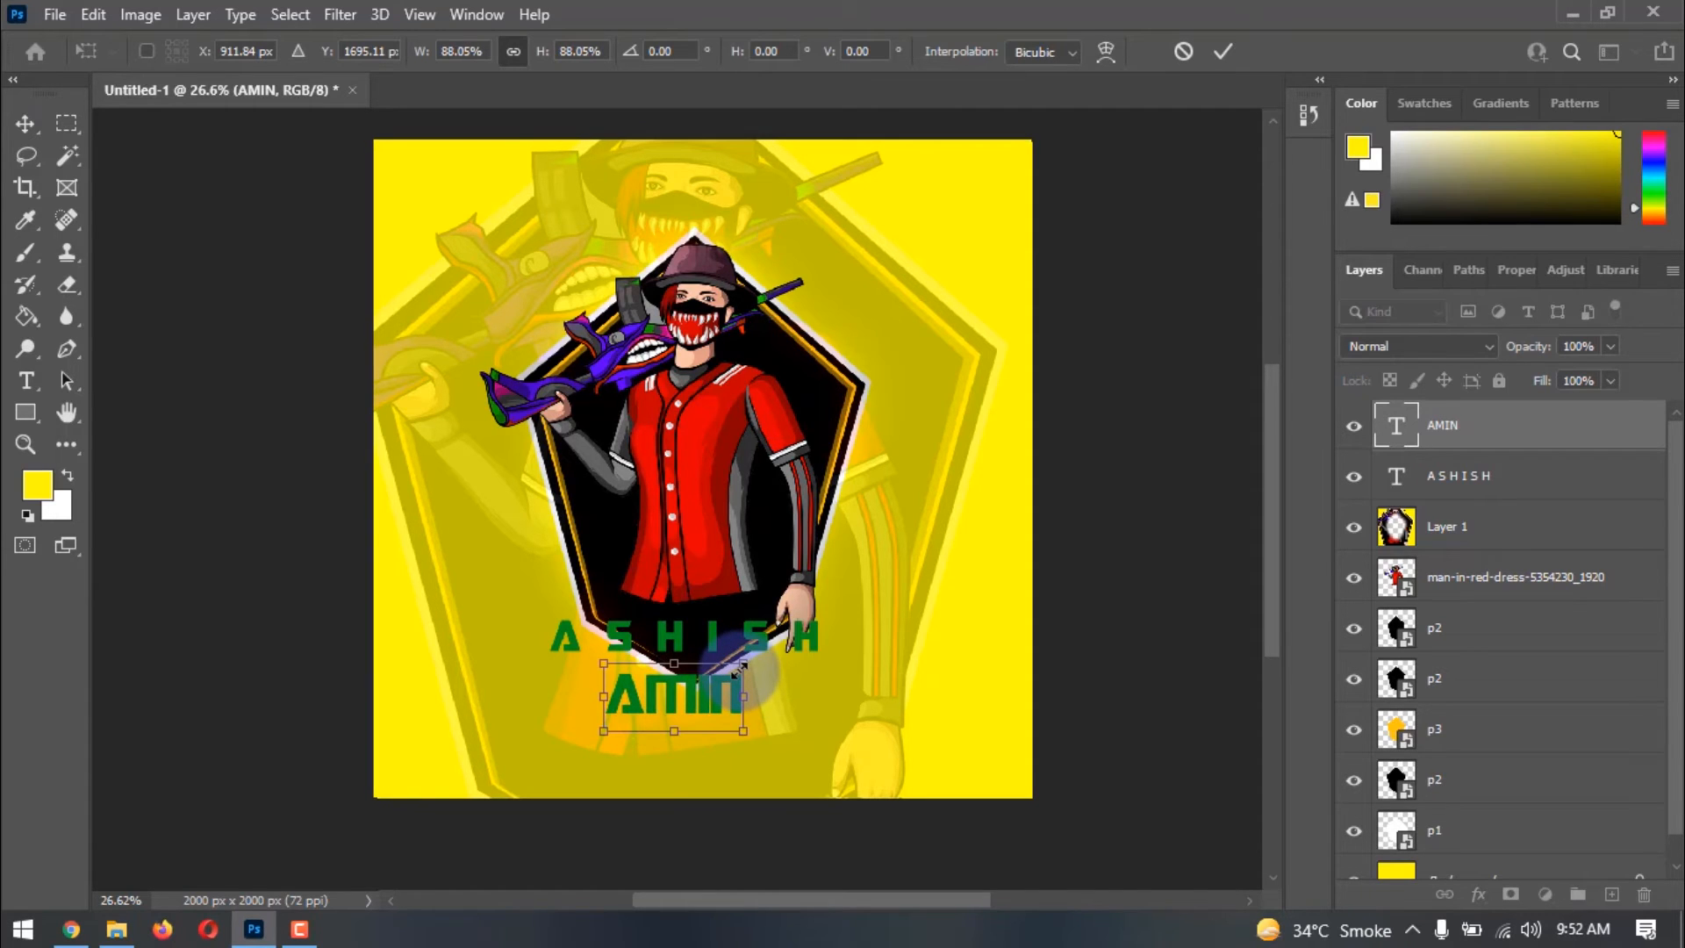
key("Return")
- Add a separate text layer reading G at 212 pt to the left of AMIN
left_click(192, 403)
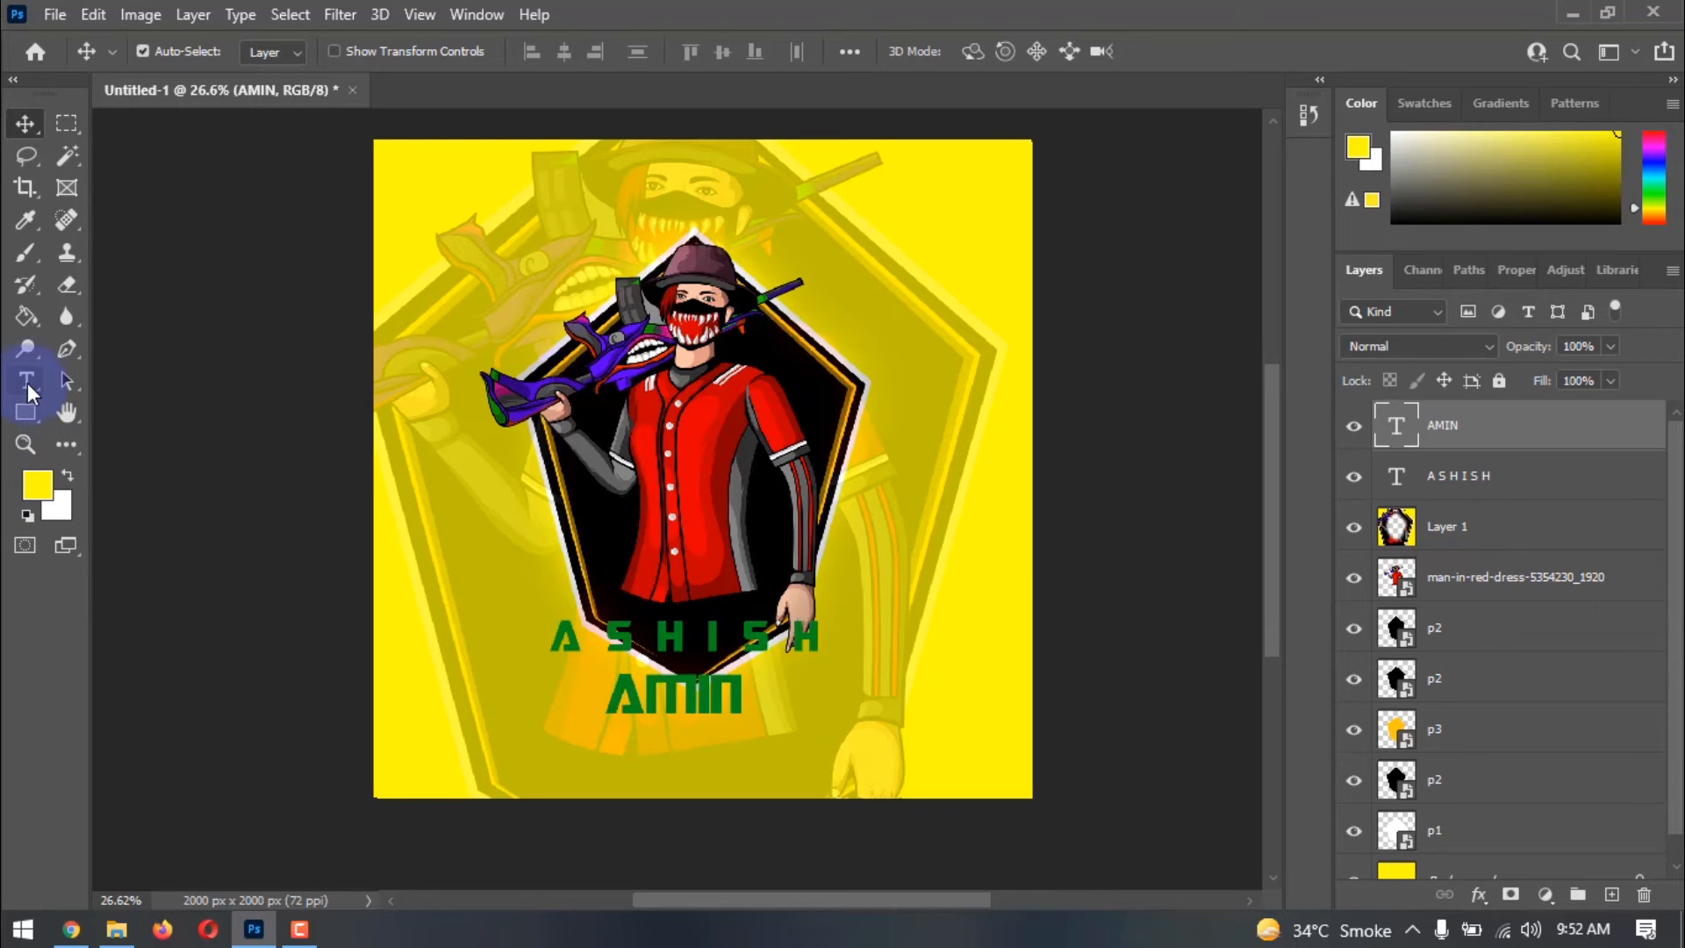
left_click(446, 707)
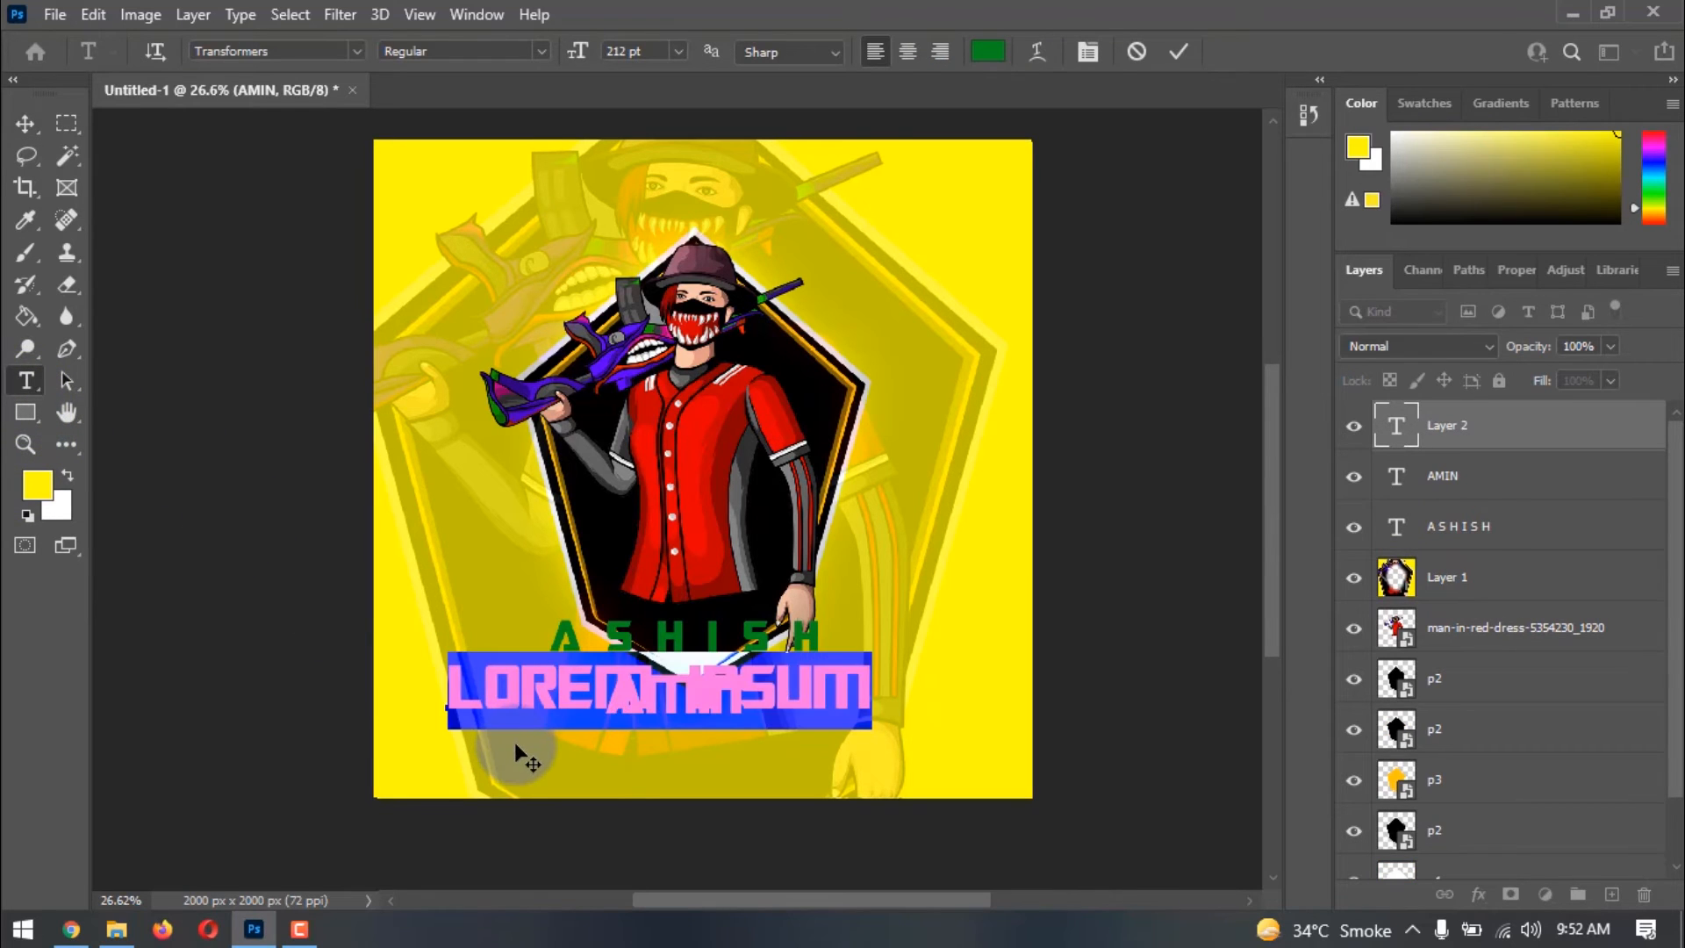
type("G")
left_click(24, 125)
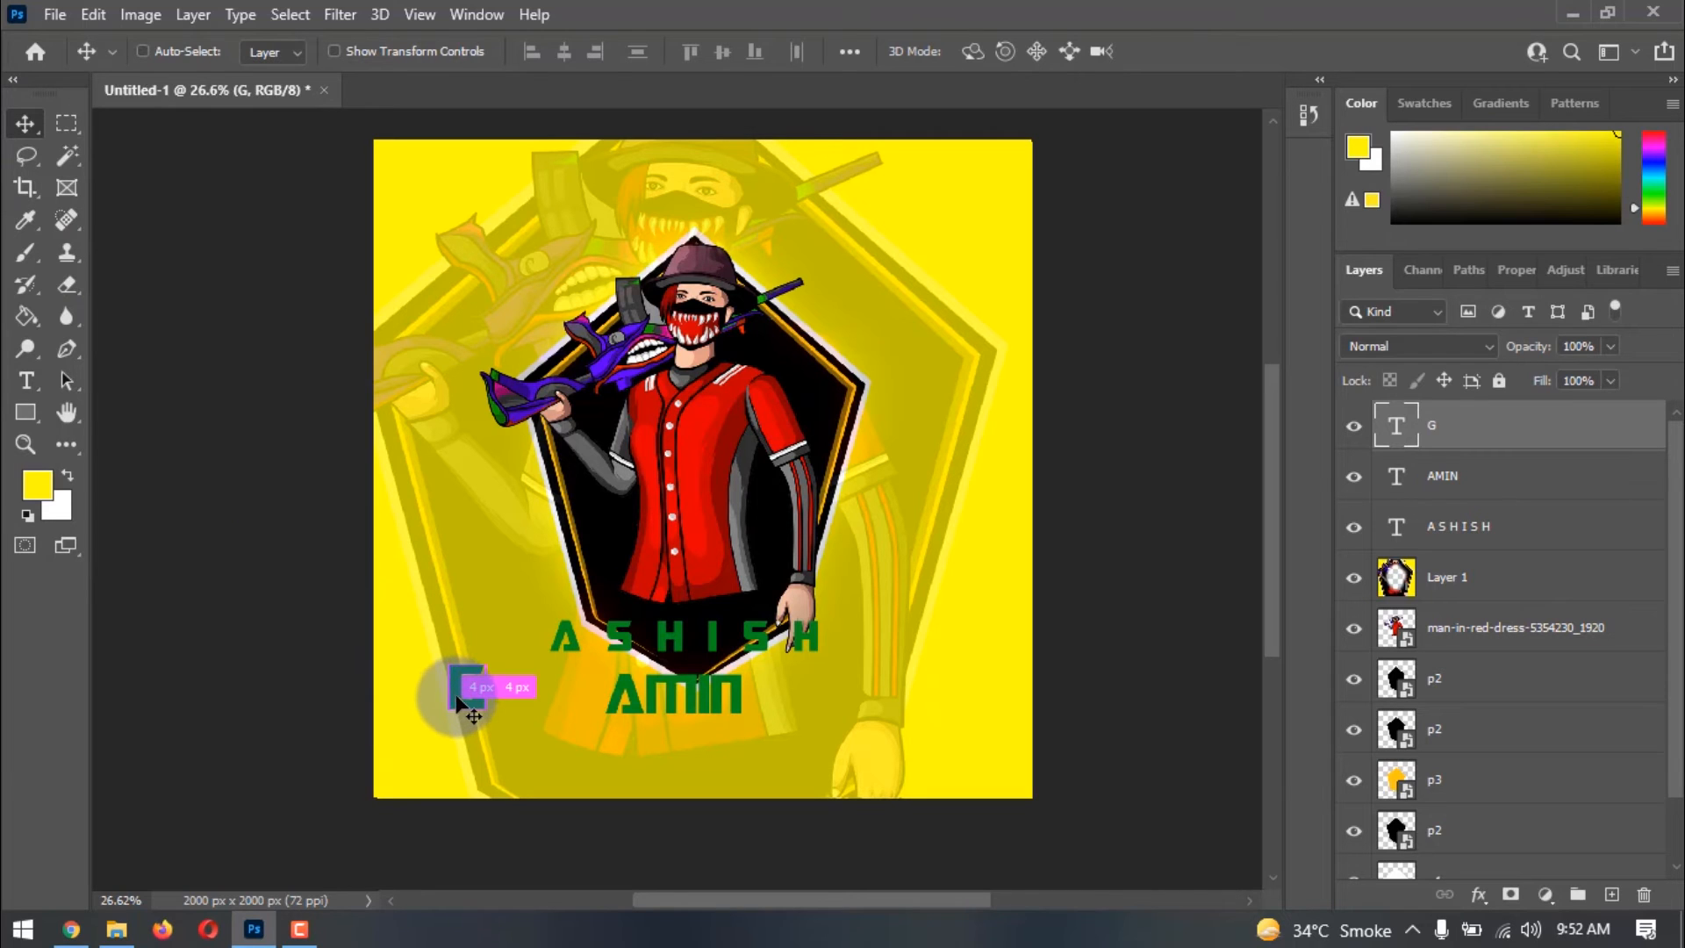
- Enlarge the G to about 175%, place it beside AMIN, and move the name text up over the rifle, clear of the G
key("ctrl+t")
left_click_drag(483, 665, 518, 614)
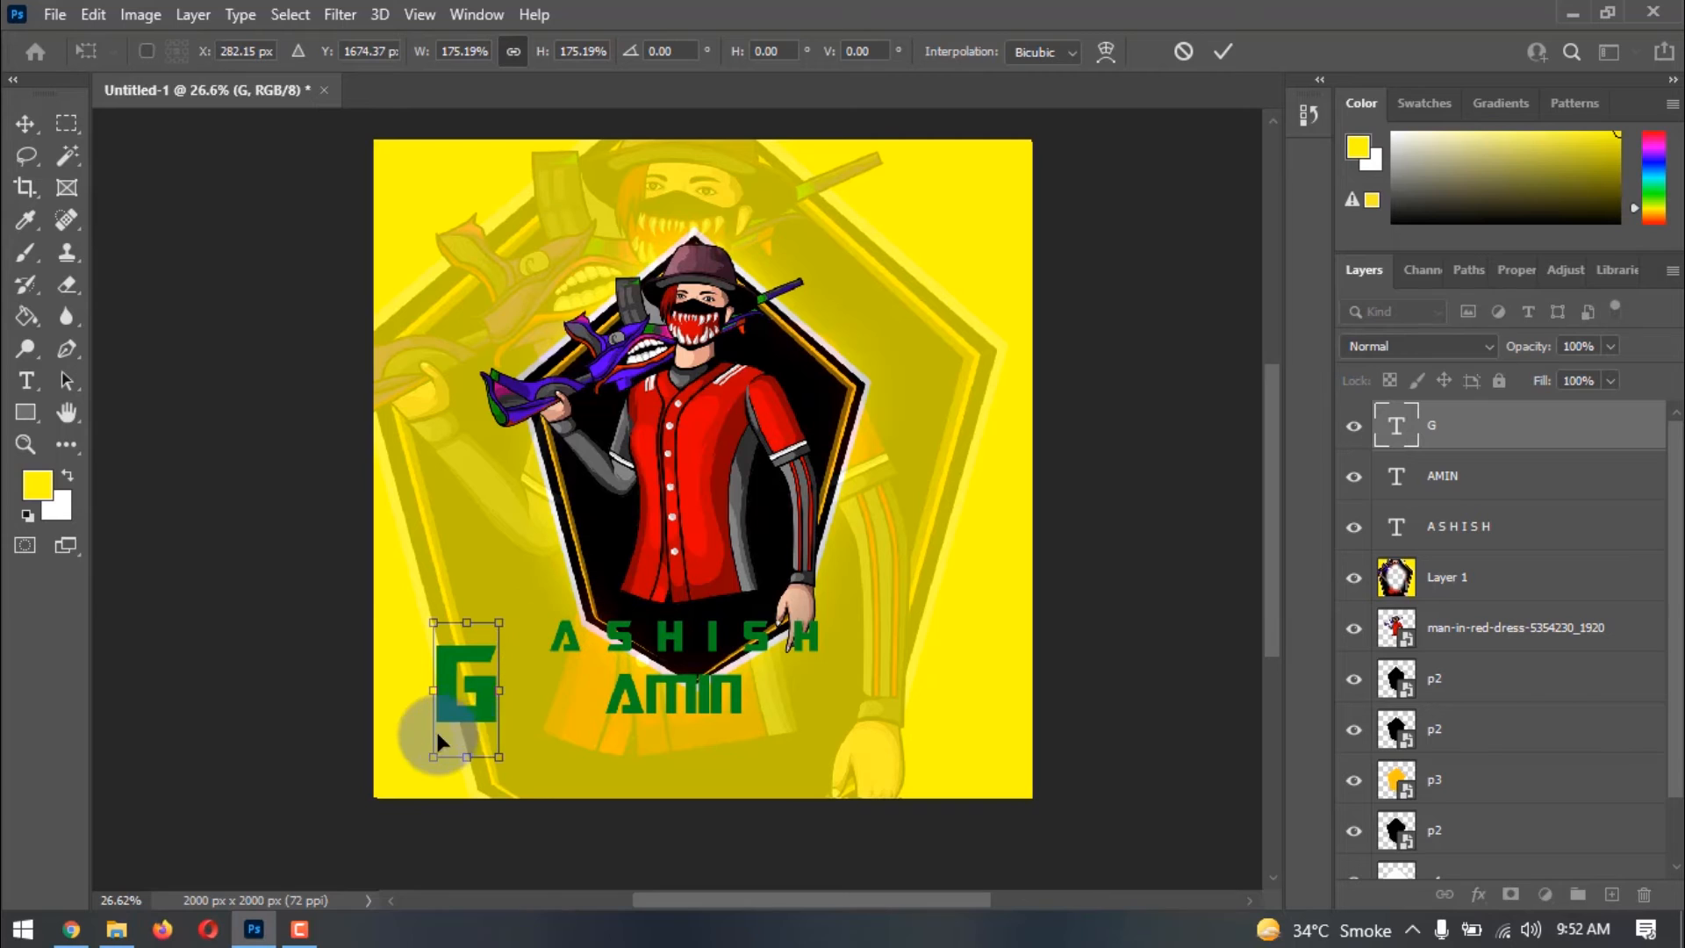
left_click_drag(436, 742, 513, 704)
left_click_drag(631, 654, 527, 338)
key("Return")
- Move the G slightly closer to AMIN and scale it up by about 118%
left_click_drag(547, 687, 576, 693)
key("ctrl+t")
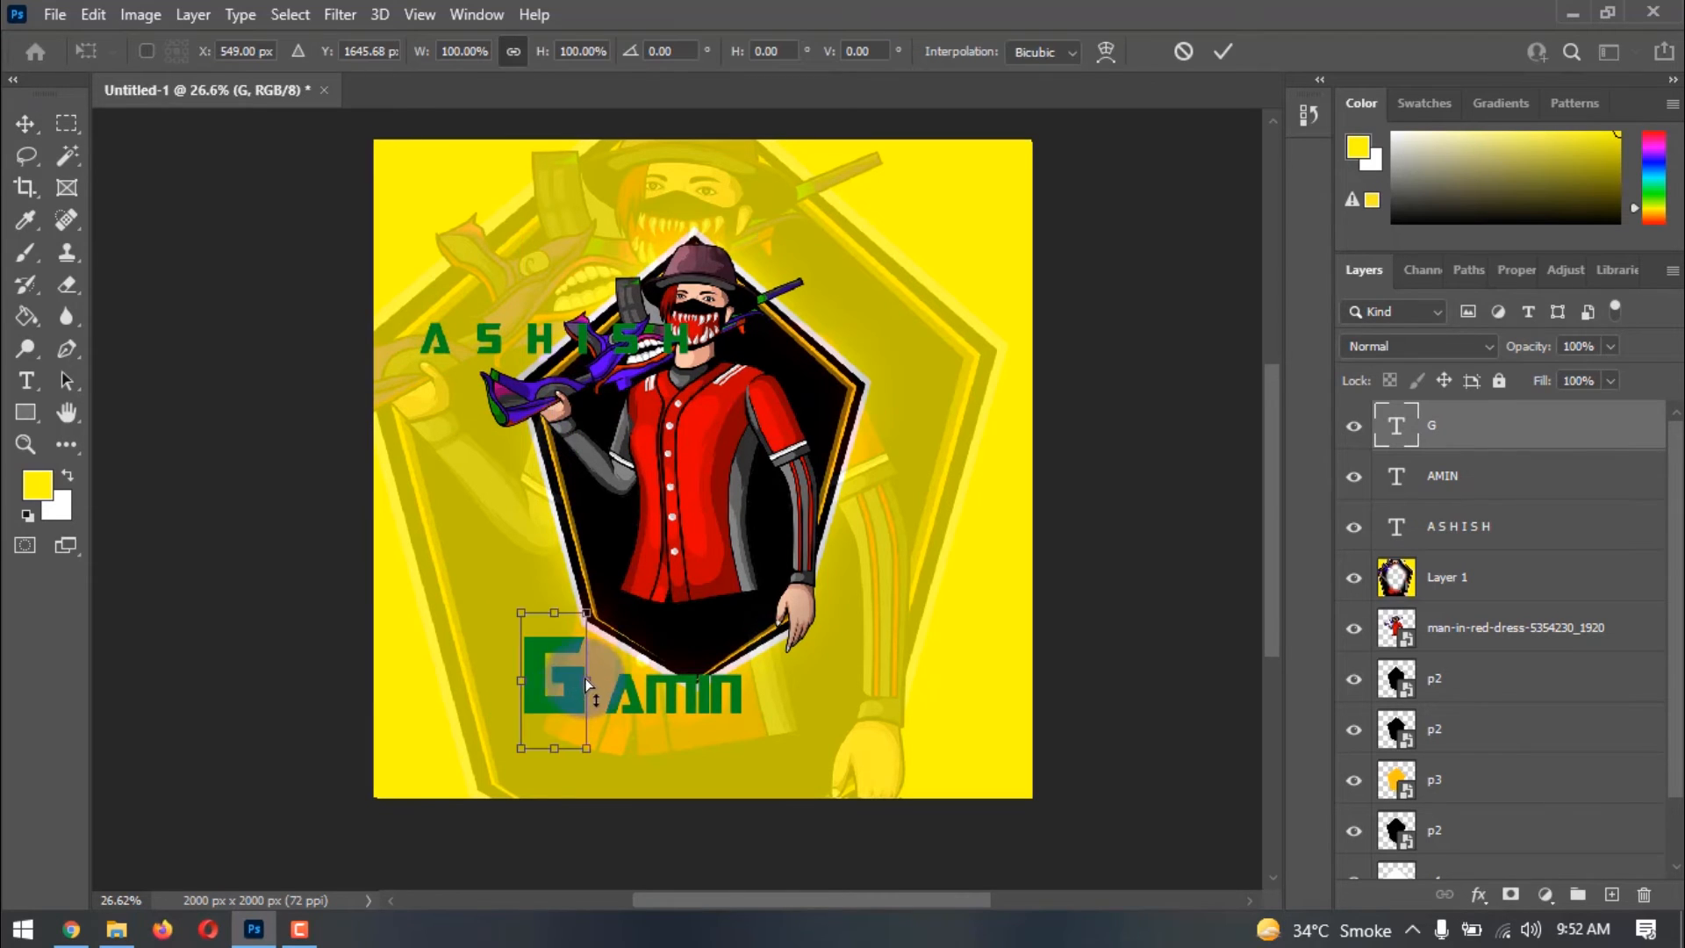
left_click_drag(589, 609, 594, 602)
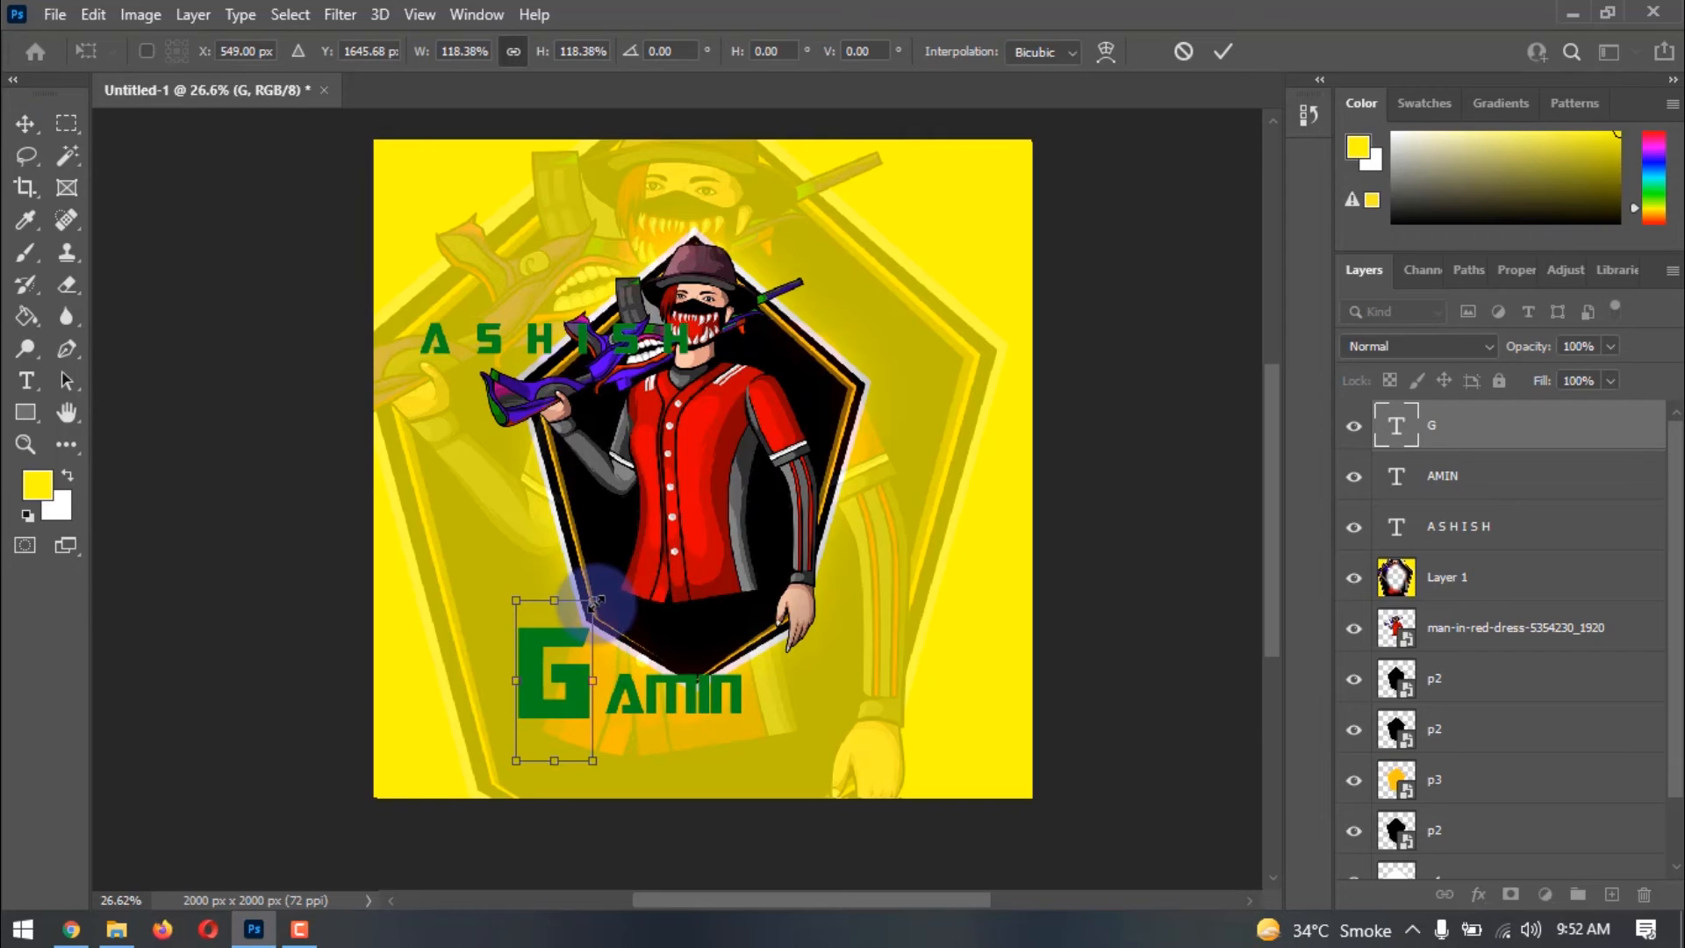
key("Return")
- Move the AMIN text left until it sits tight against the G with their baselines aligned
left_click(647, 724)
key("shift+Left")
key("shift+Left")
key("shift+Left")
key("shift+Left")
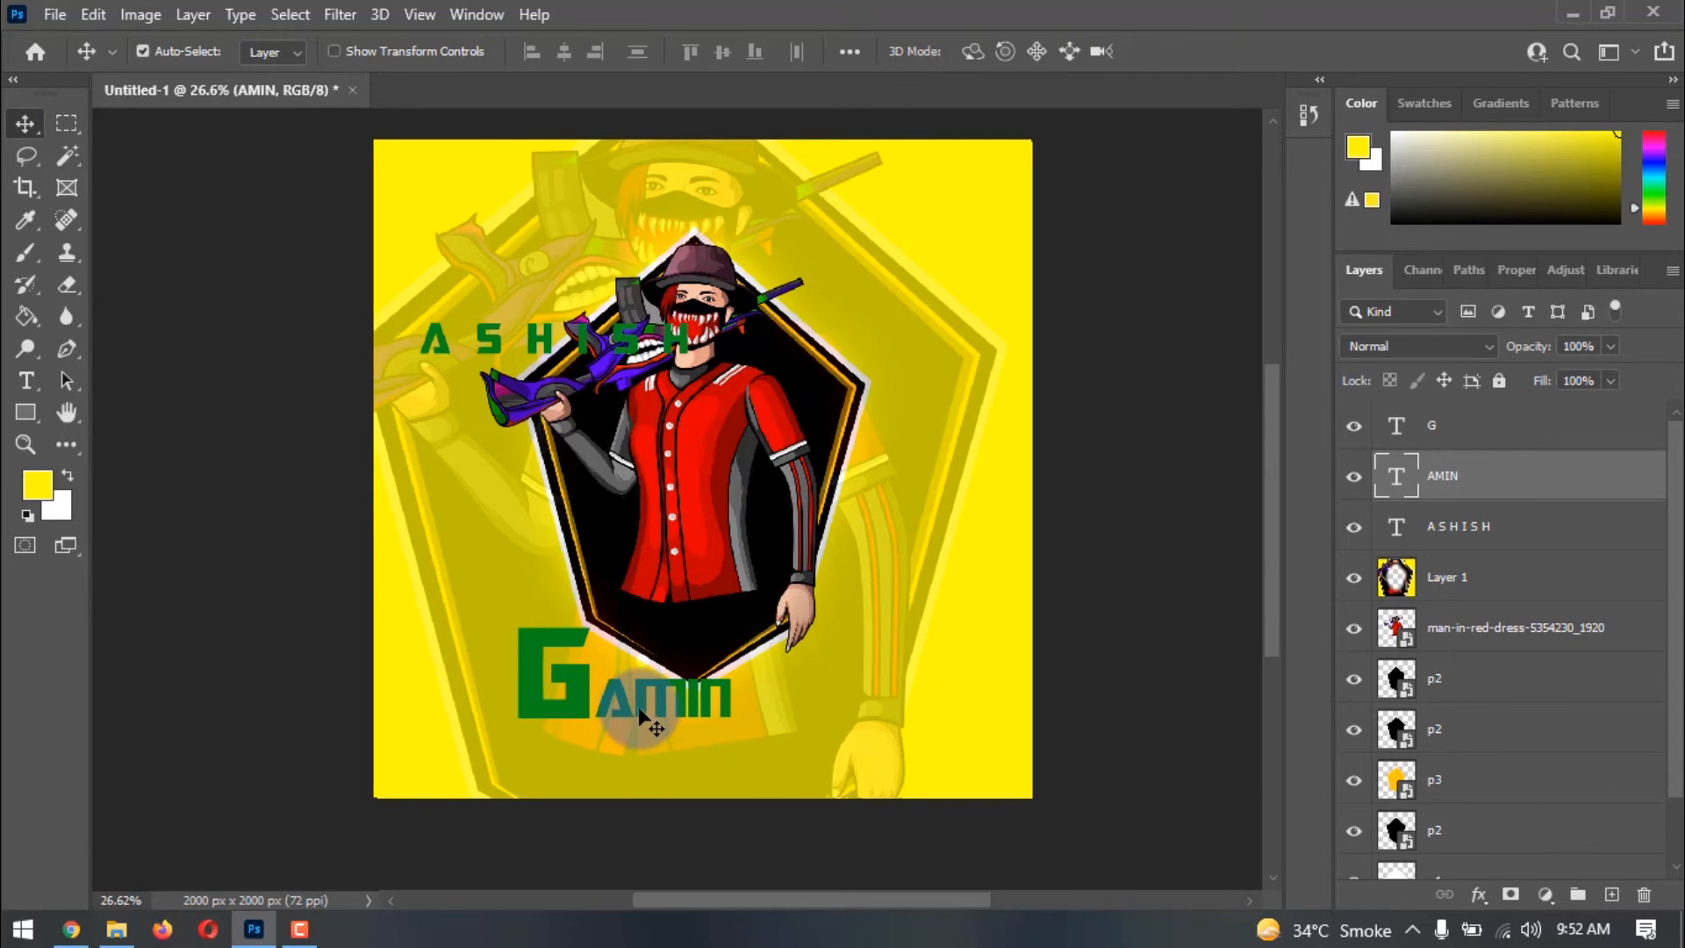
left_click_drag(640, 721, 647, 719)
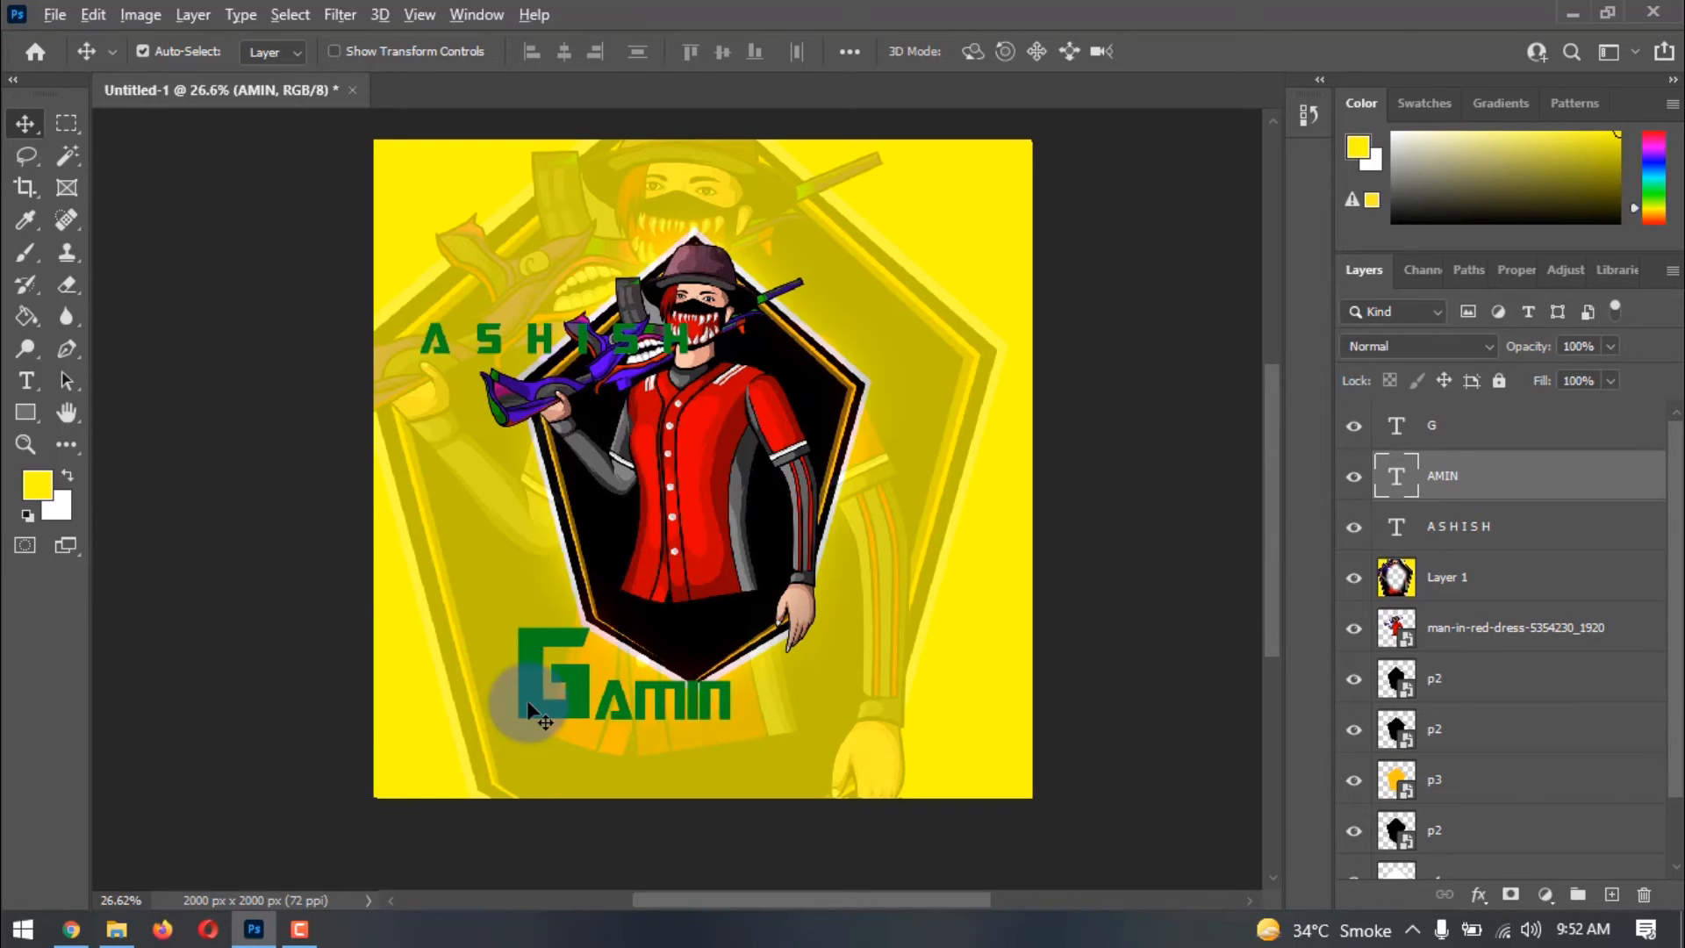
- Duplicate the G to the end of AMIN, and shift all three GAMING text layers slightly right together
left_click_drag(530, 709, 751, 703)
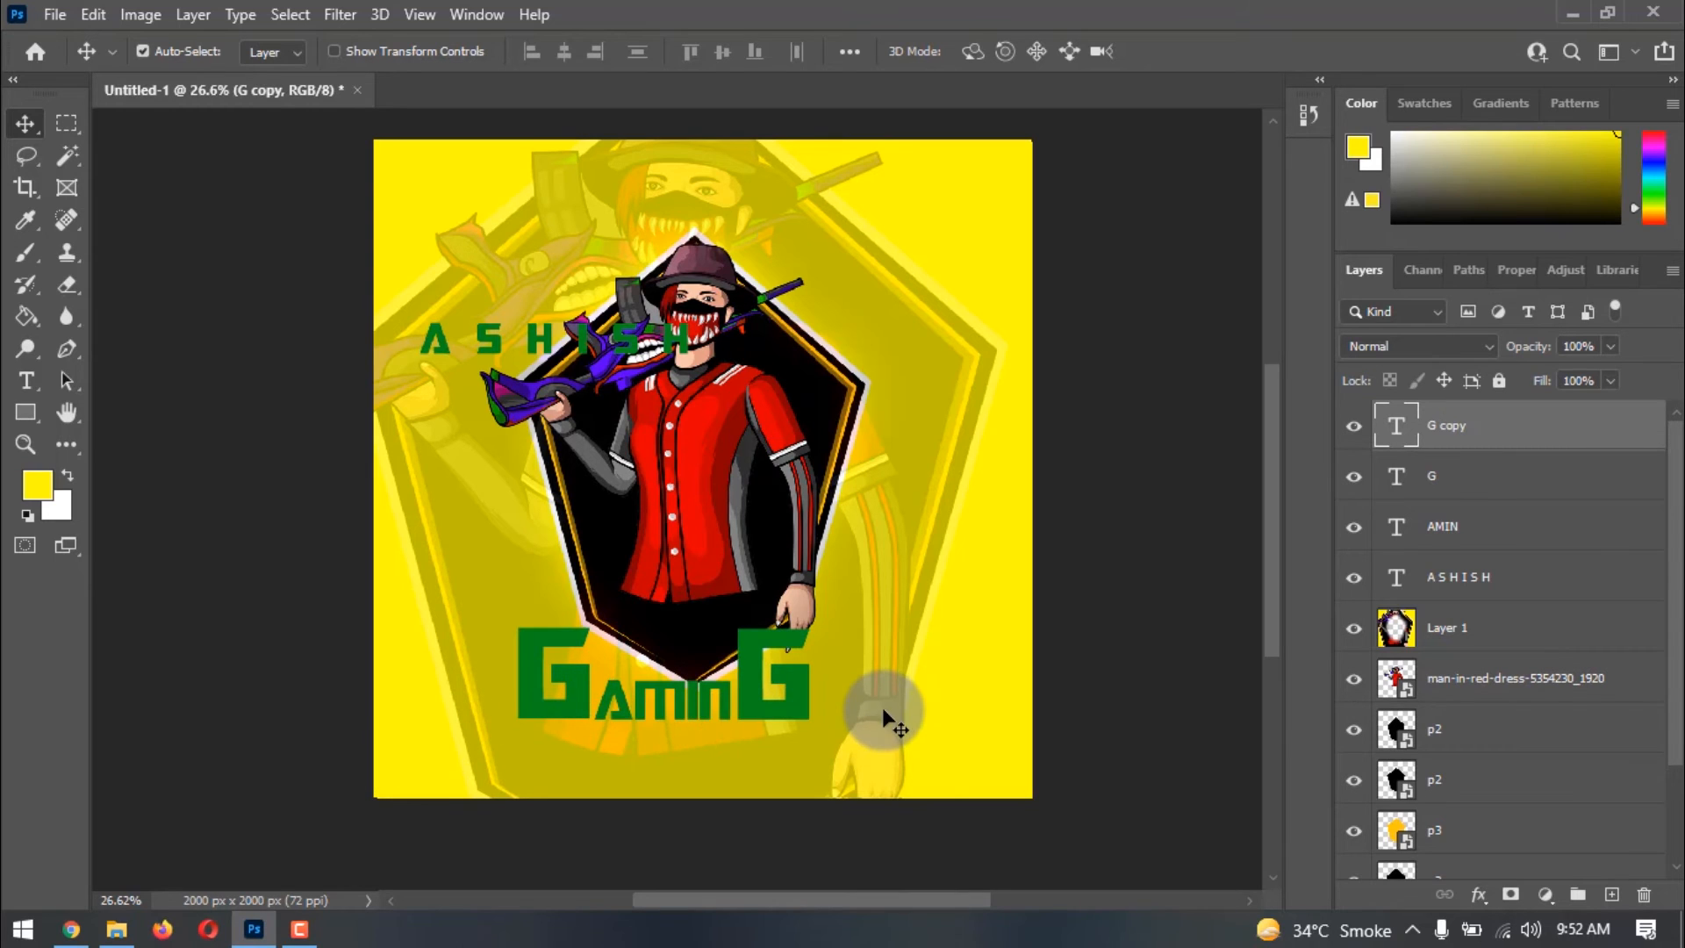
left_click(1492, 535, "shift")
mouse_move(750, 698)
left_mouse_down()
mouse_move(680, 695)
mouse_move(763, 698)
left_mouse_up()
key("shift+Up")
key("shift+Up")
key("shift+Up")
key("shift+Up")
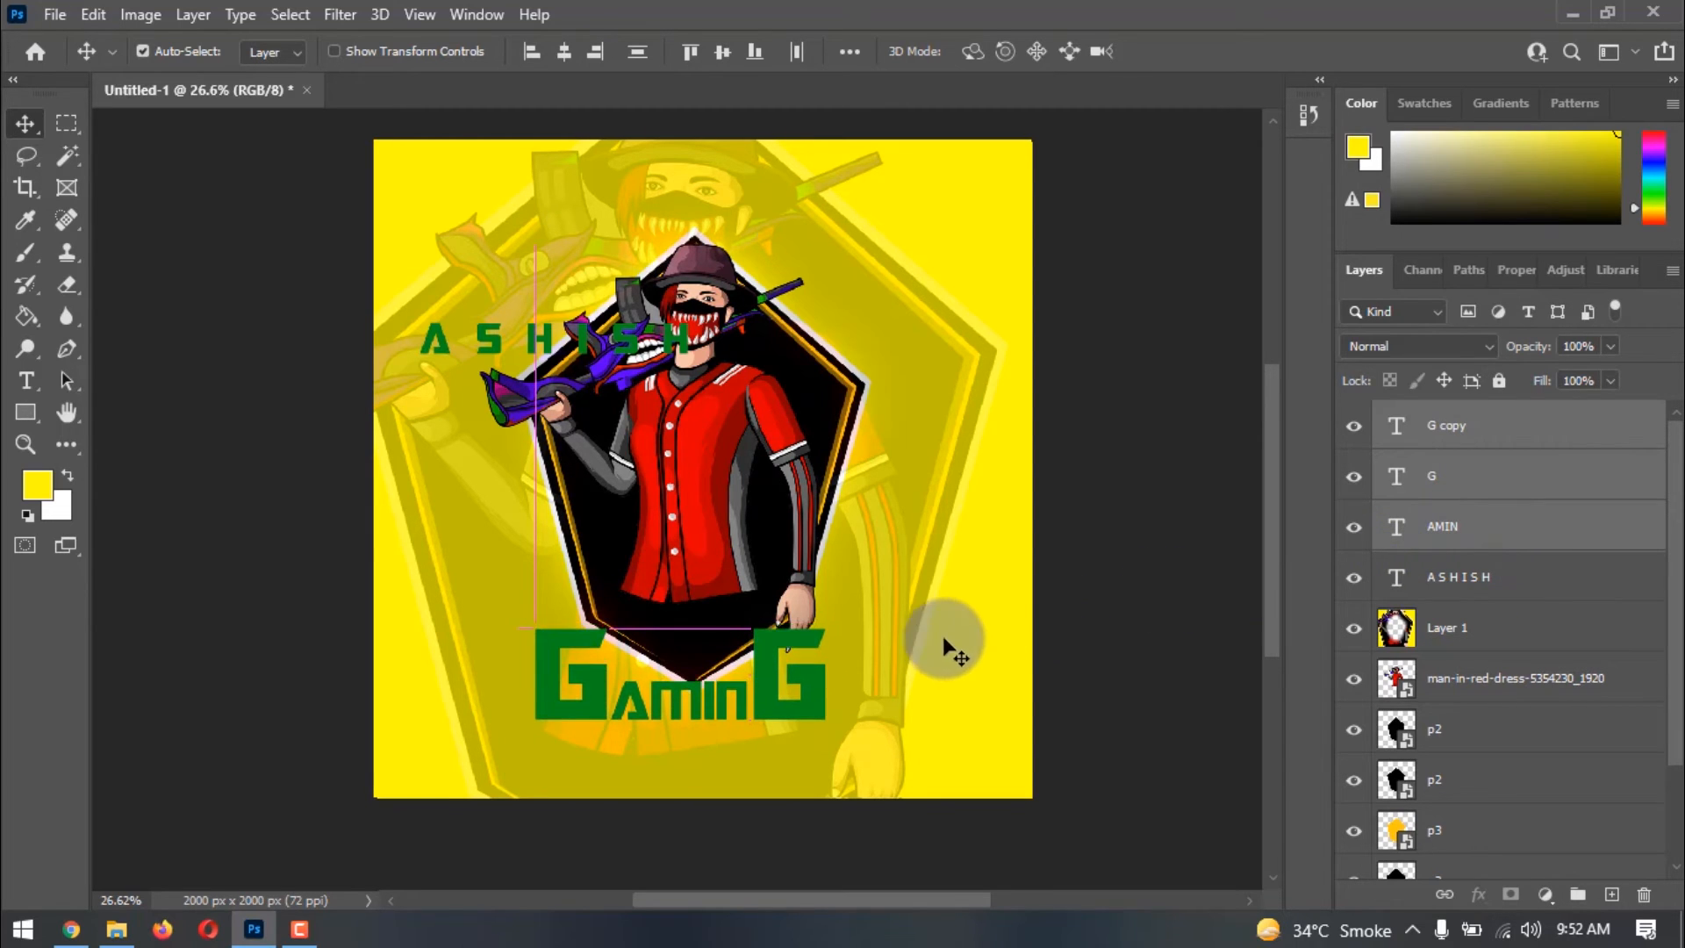
- Recolor the AMIN text white, #ffffff
left_click_drag(1395, 479, 1396, 530)
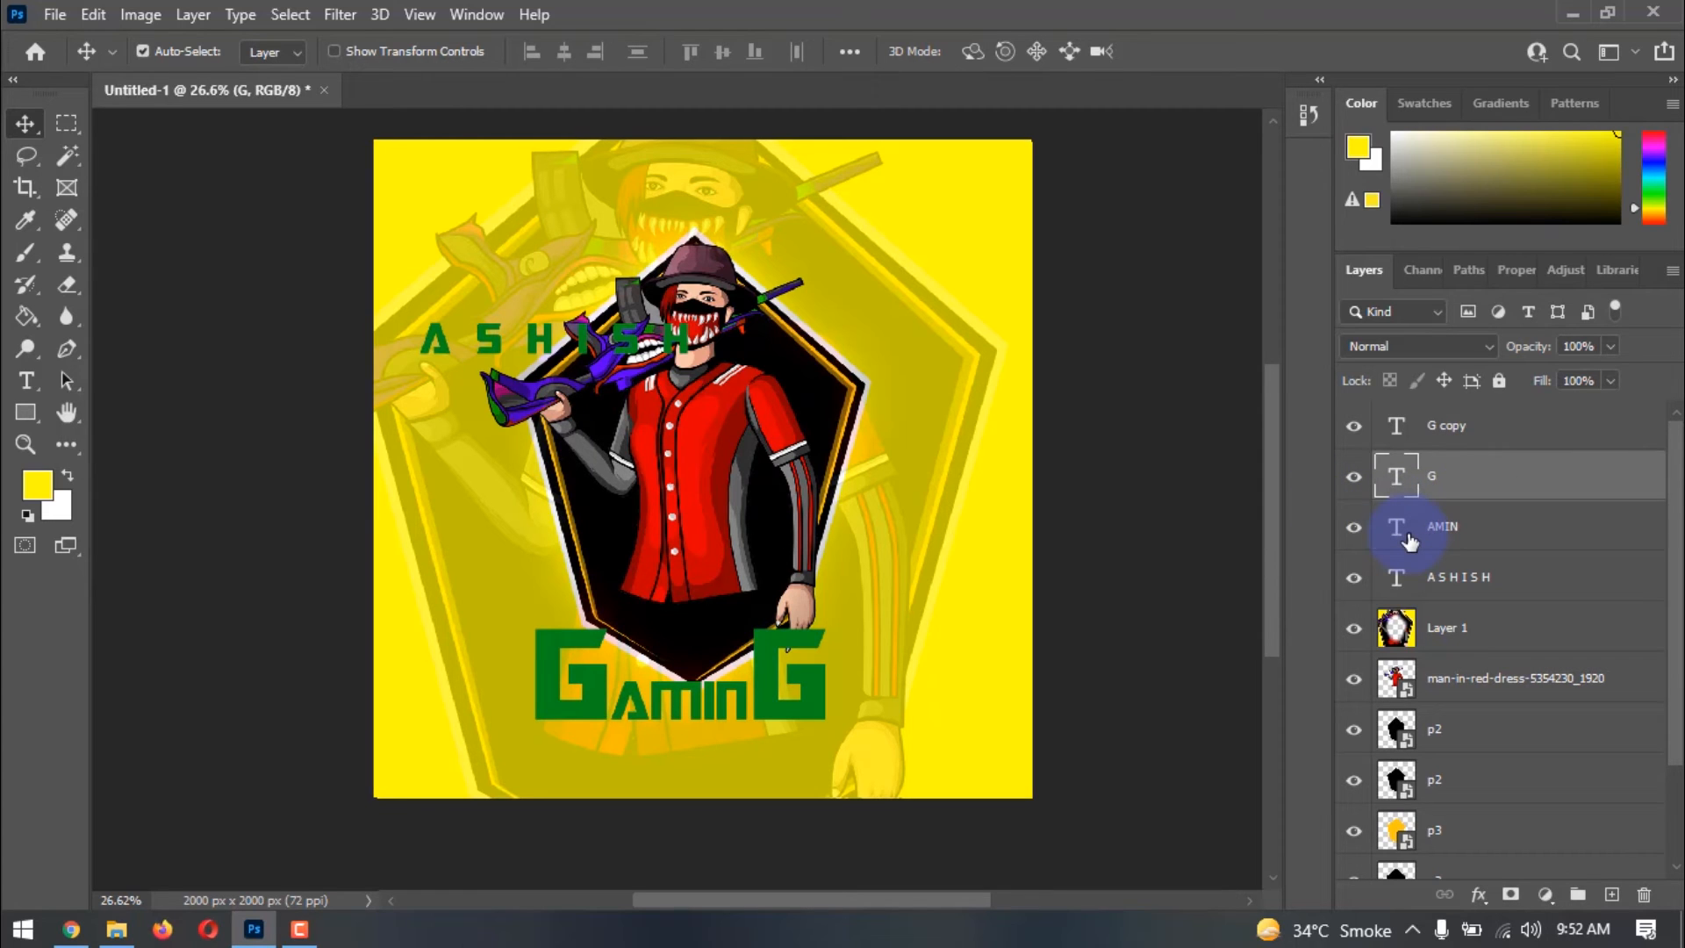
double_click(1409, 540)
left_click(983, 54)
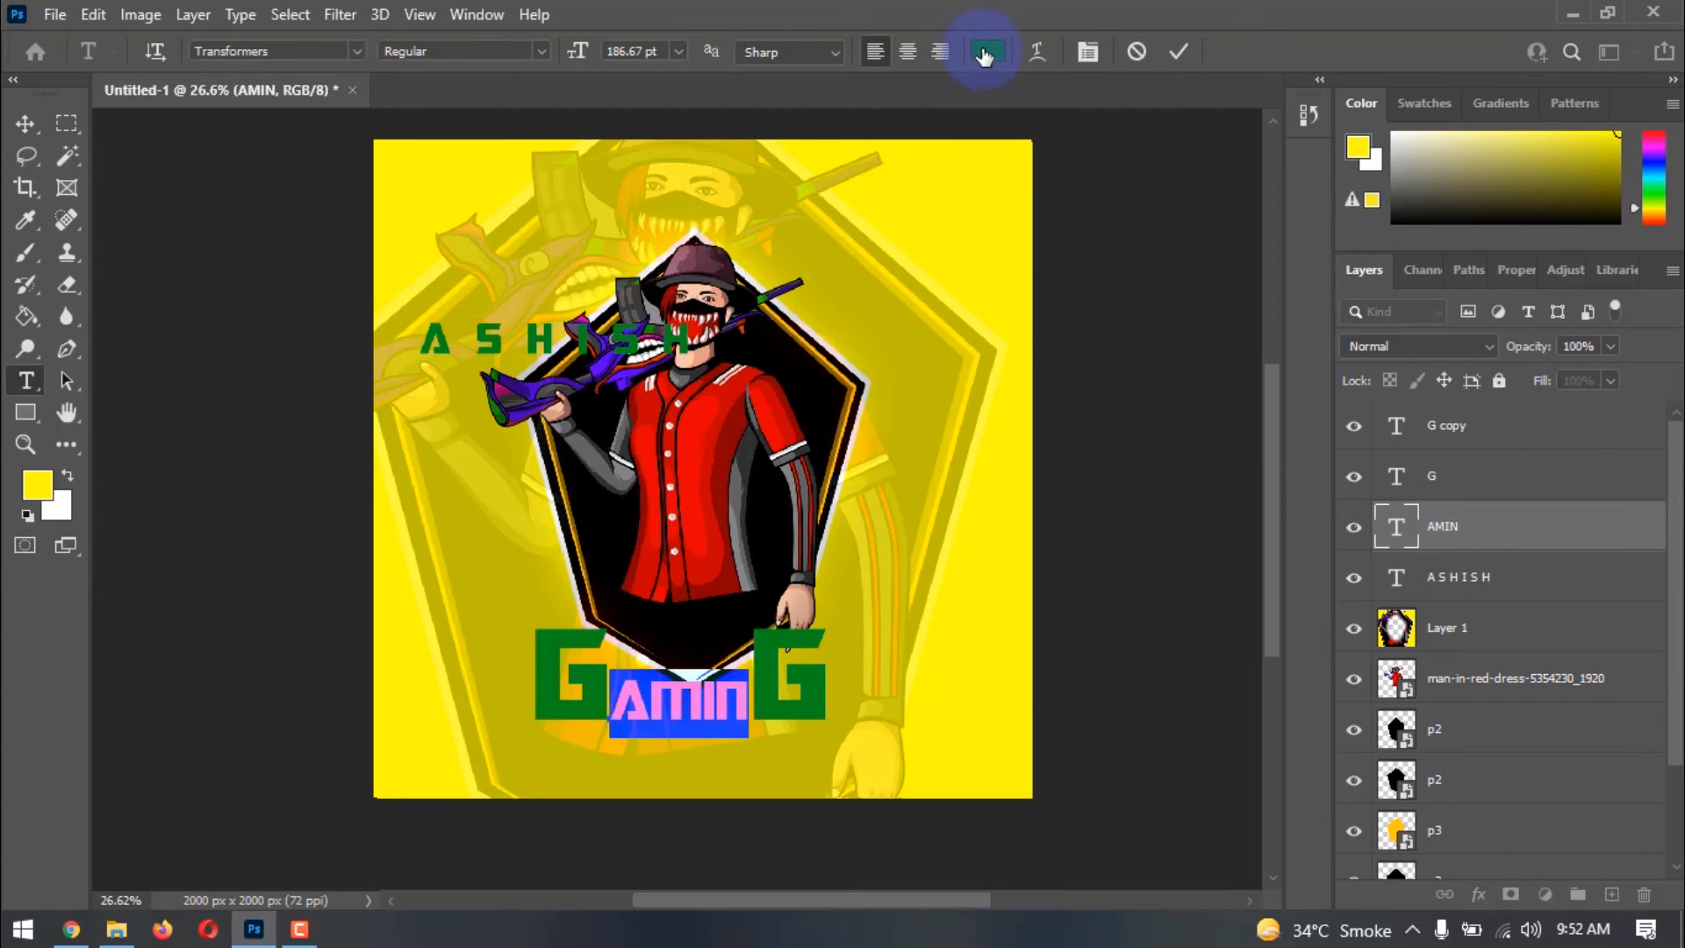
left_click_drag(1064, 271, 1016, 220)
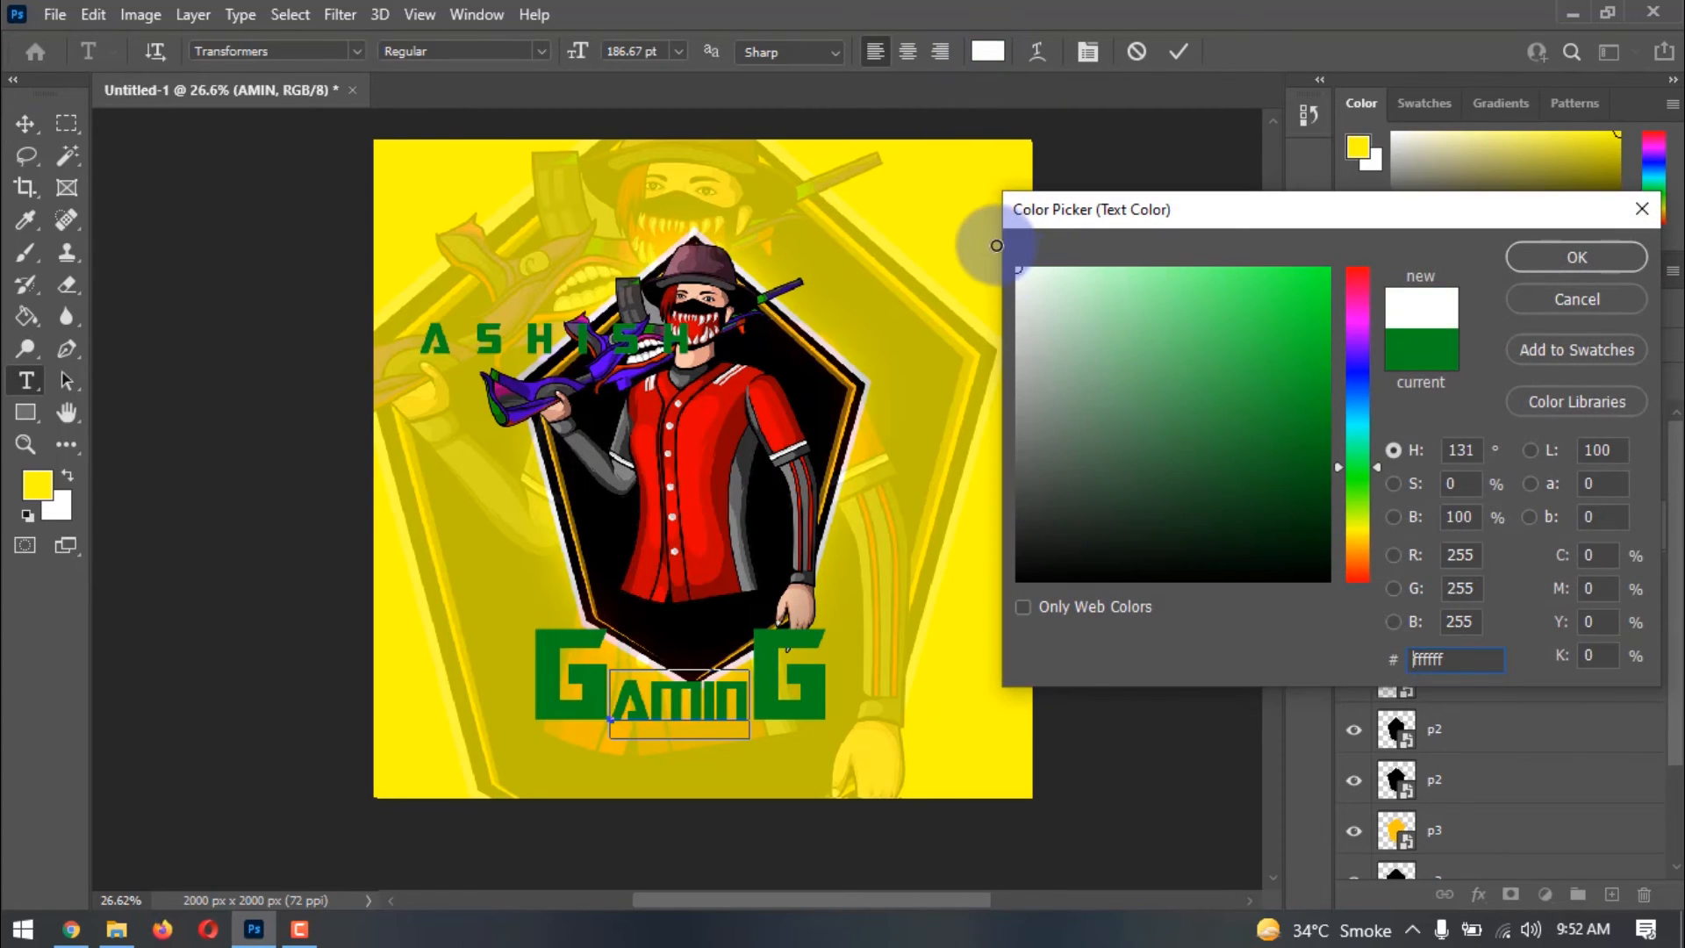
left_click(1576, 264)
- Recolor the first G of GAMING white
left_click(1393, 476)
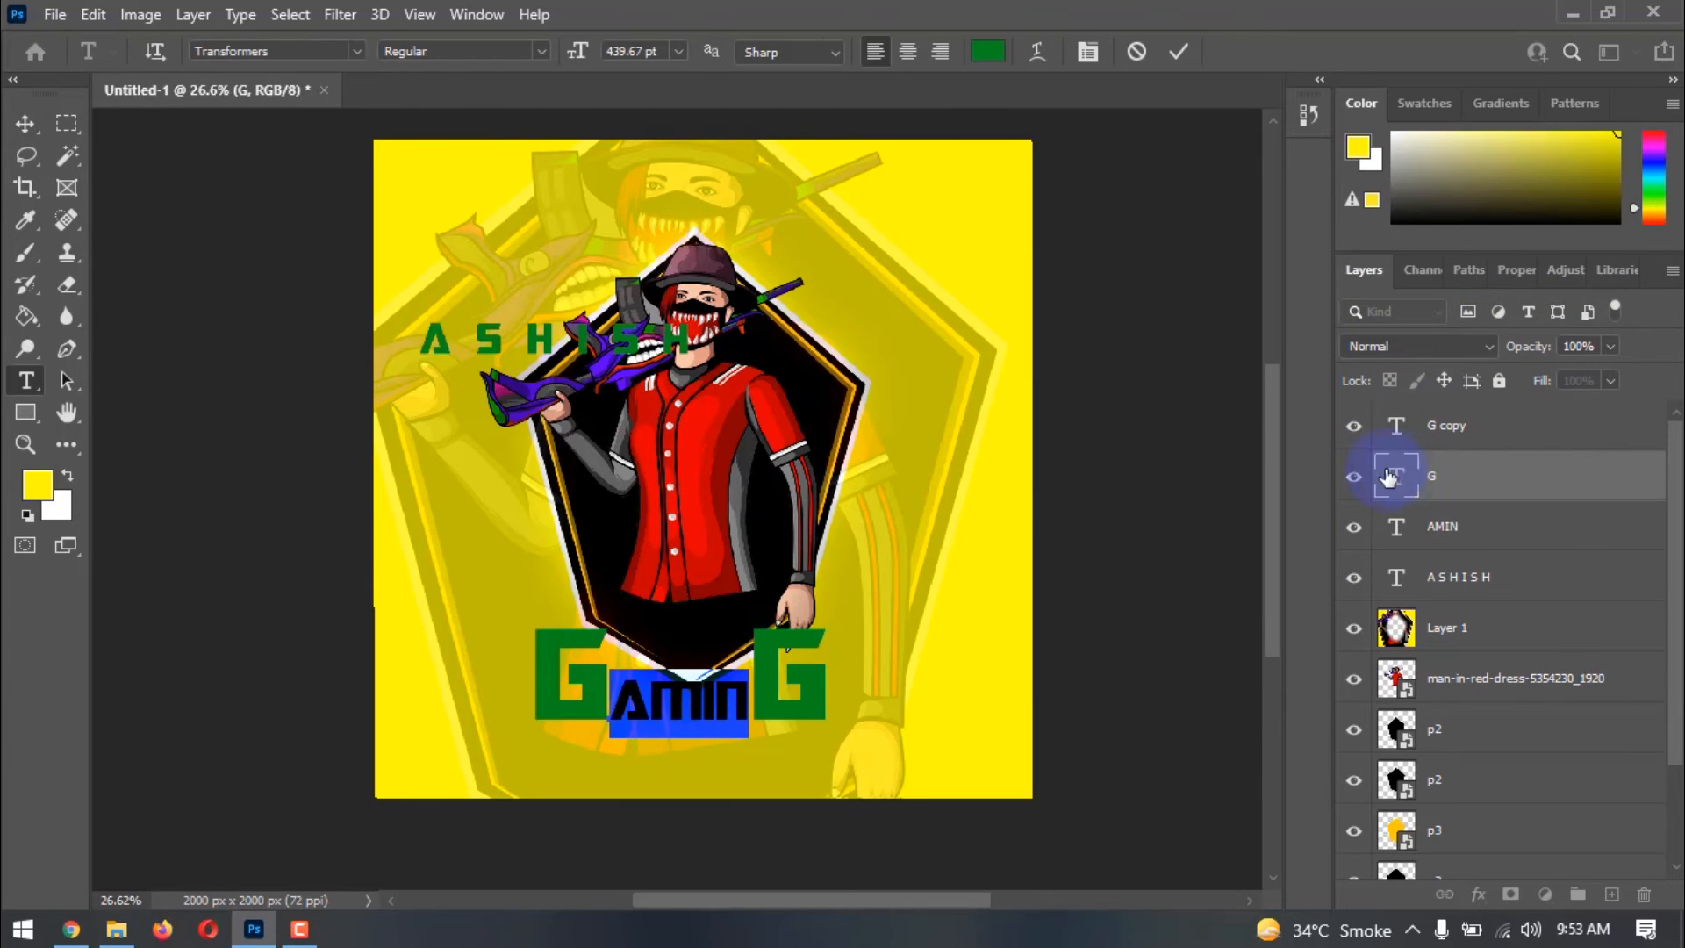
double_click(1389, 476)
left_click(987, 51)
left_click(1026, 257)
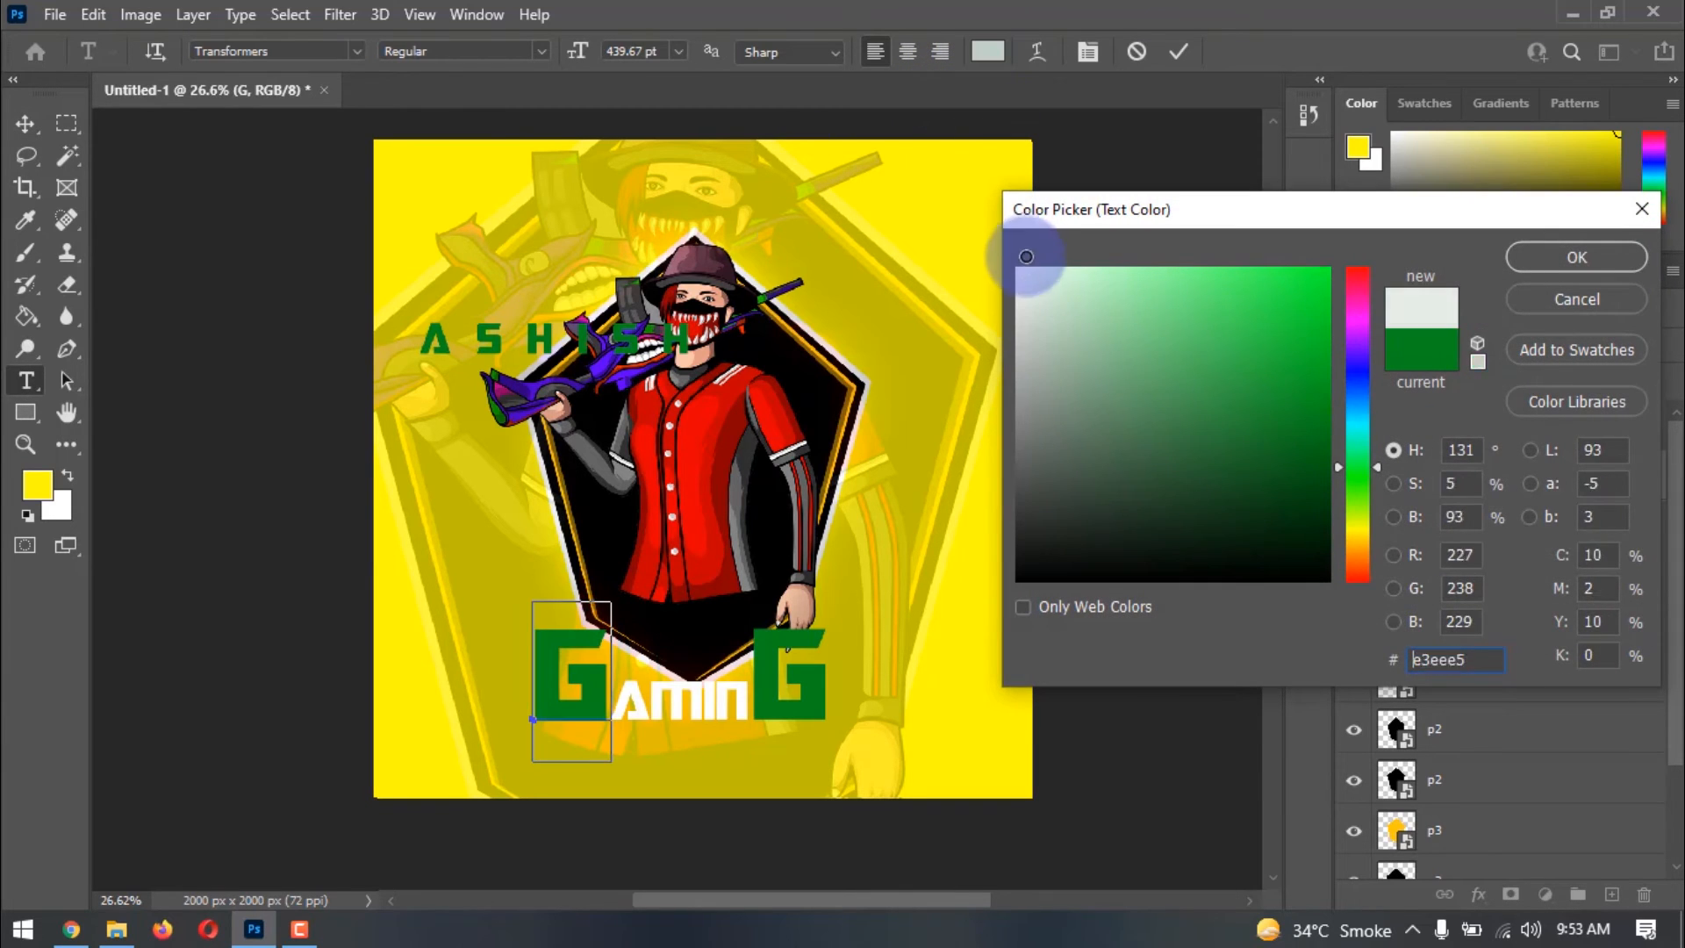
left_click(1539, 261)
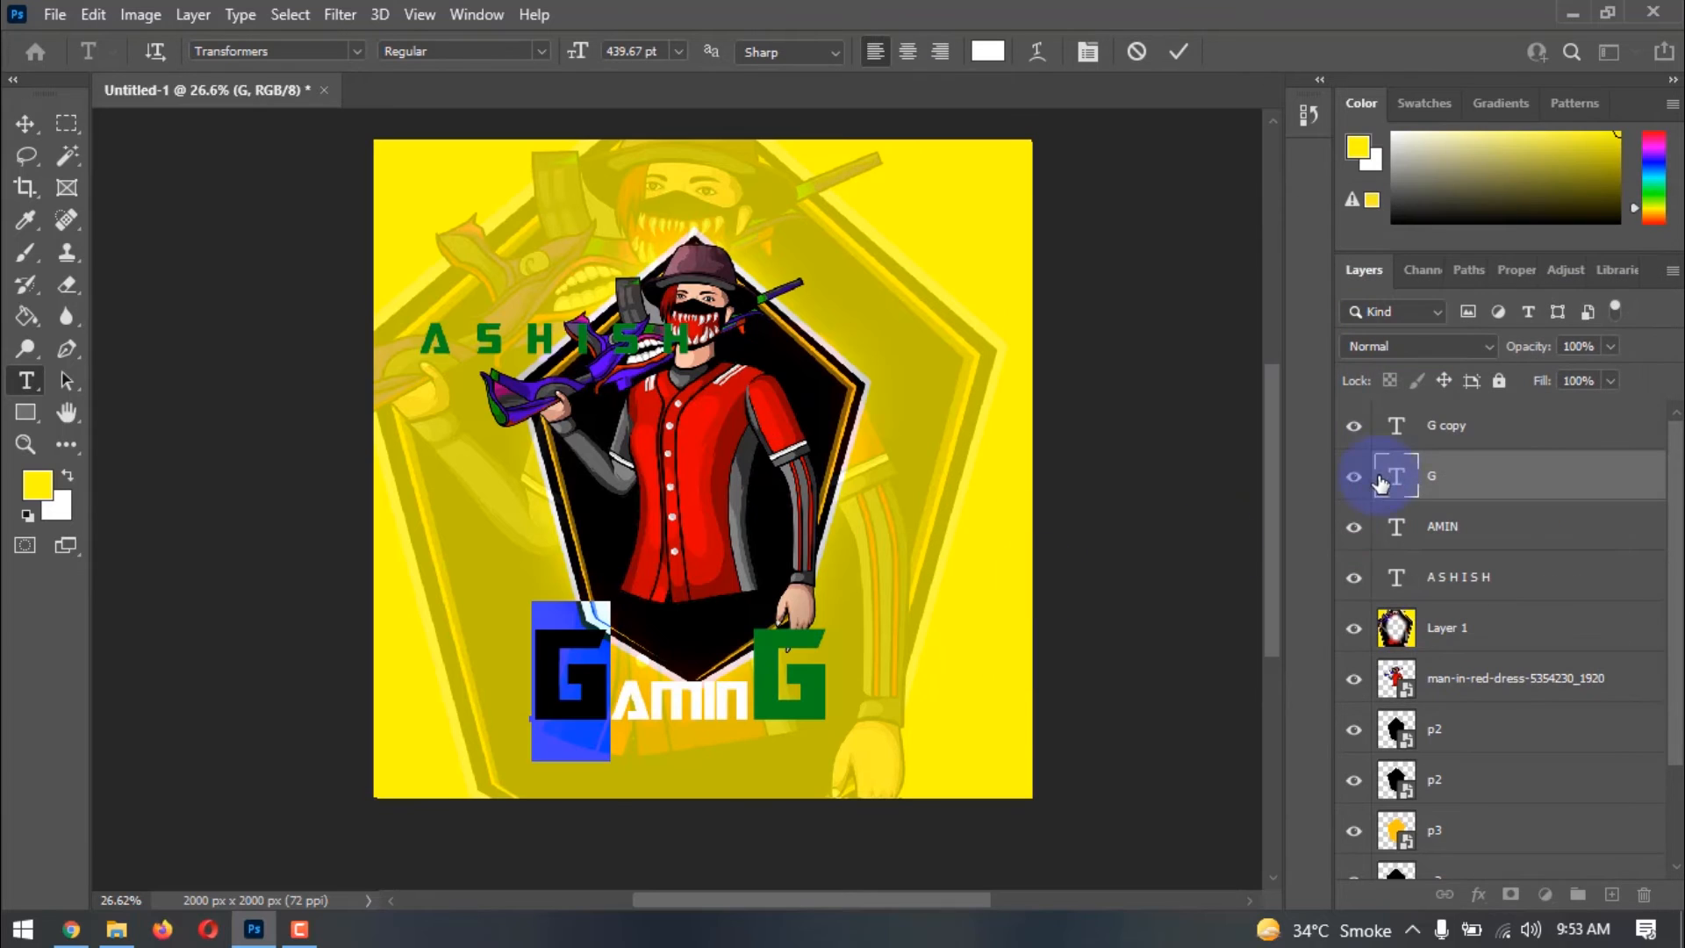
- Recolor the last G of GAMING white and commit the text edit
double_click(1395, 430)
left_click(987, 51)
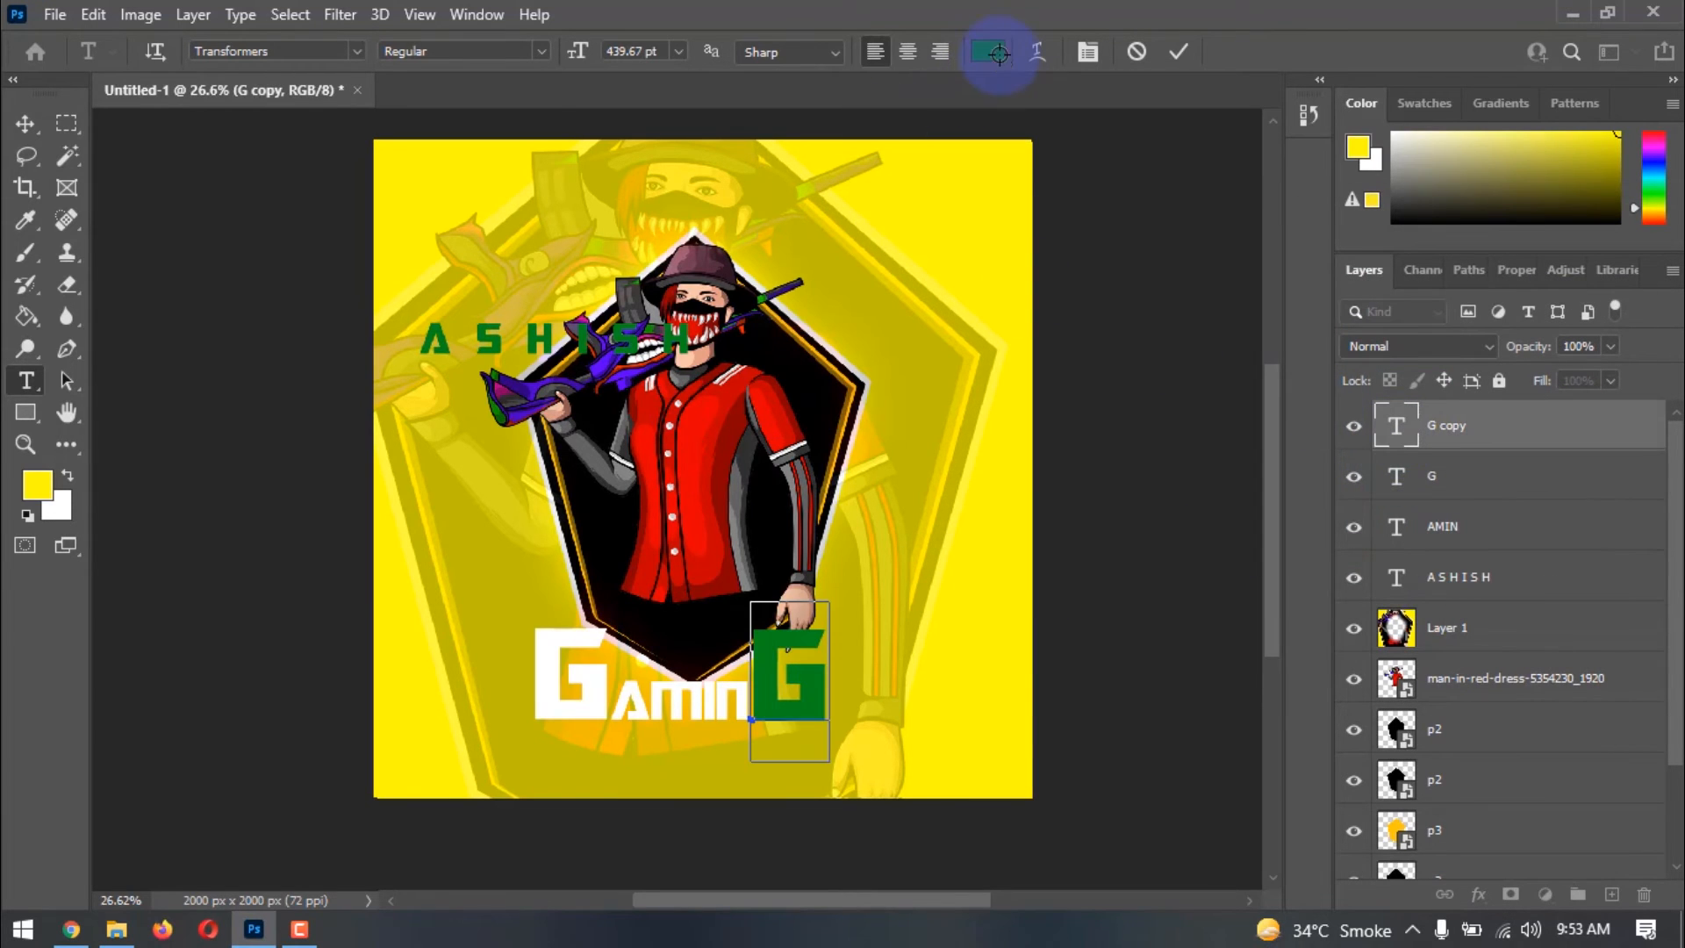
left_click(1025, 257)
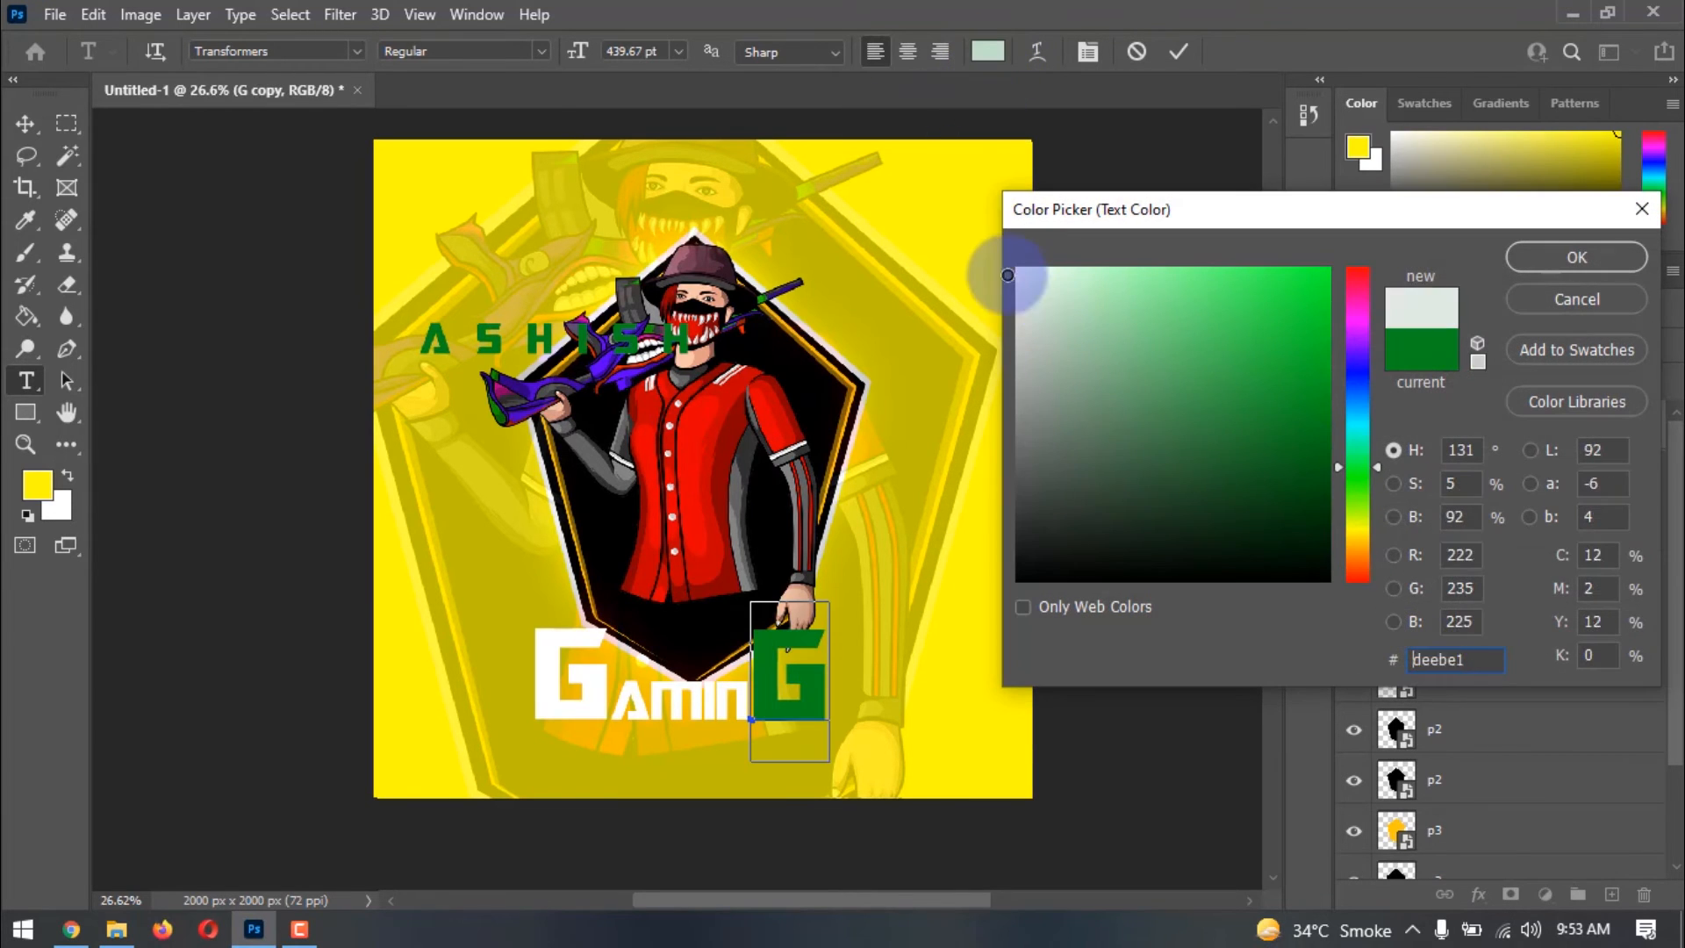
left_click(1512, 258)
left_click(24, 124)
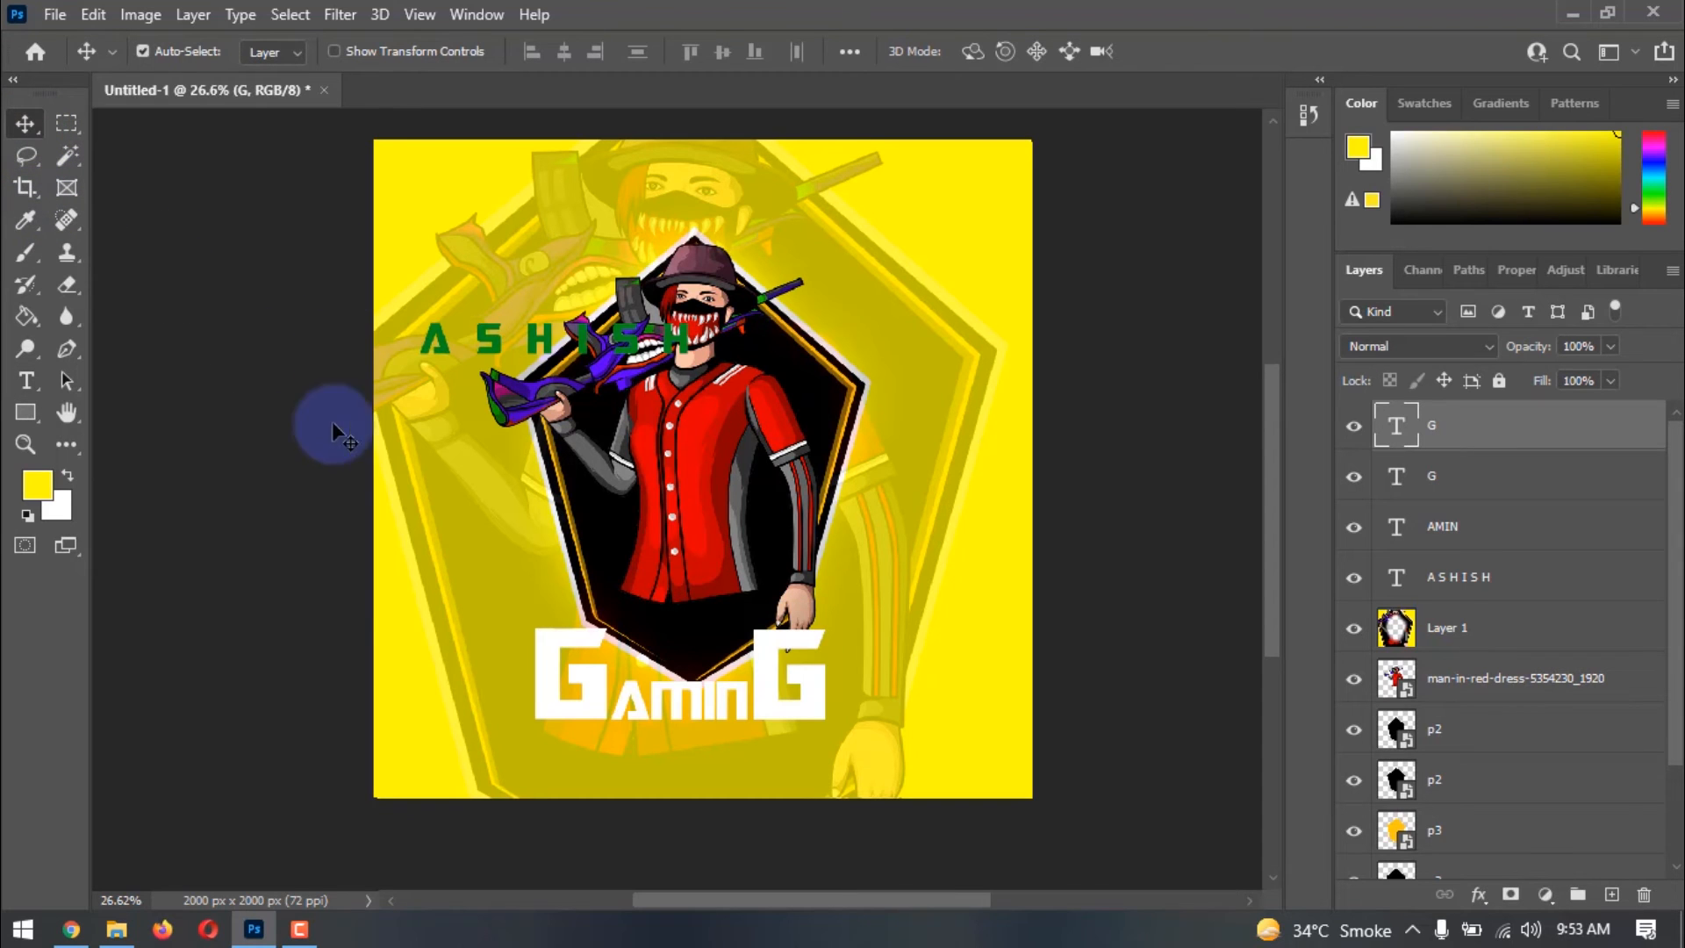
- Move the name text above AMIN and scale it down to fit between the two large G letters
left_click_drag(487, 351, 623, 702)
key("ctrl+t")
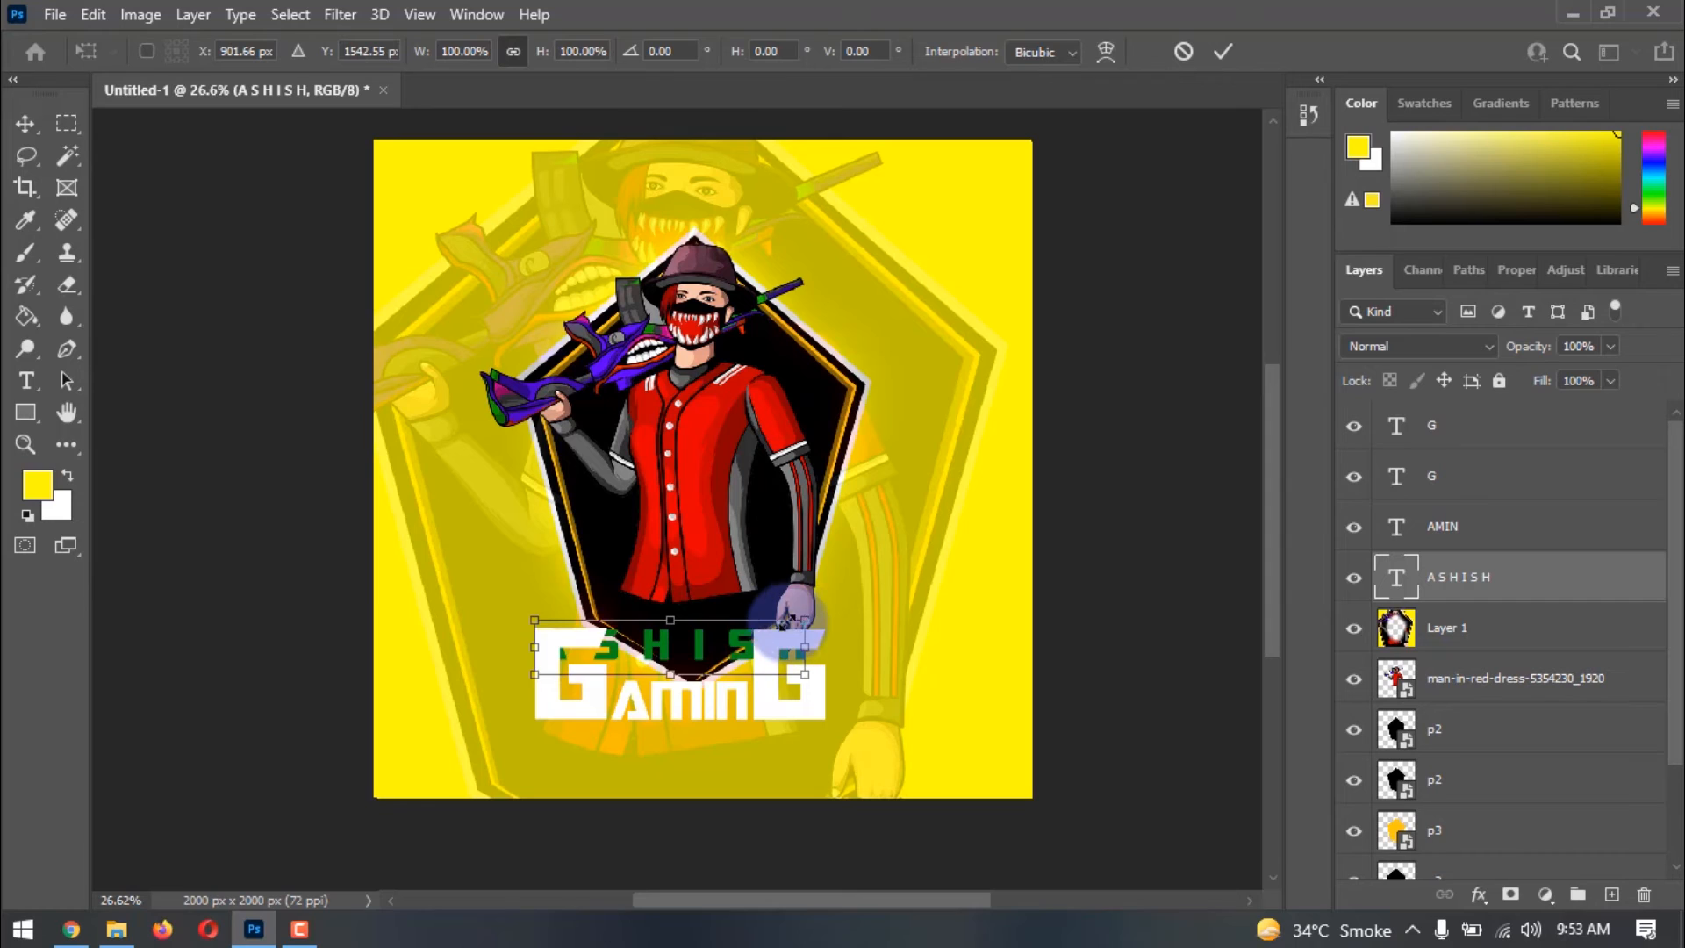
mouse_move(784, 623)
left_mouse_down()
mouse_move(691, 637)
mouse_move(751, 621)
left_mouse_up()
key("Return")
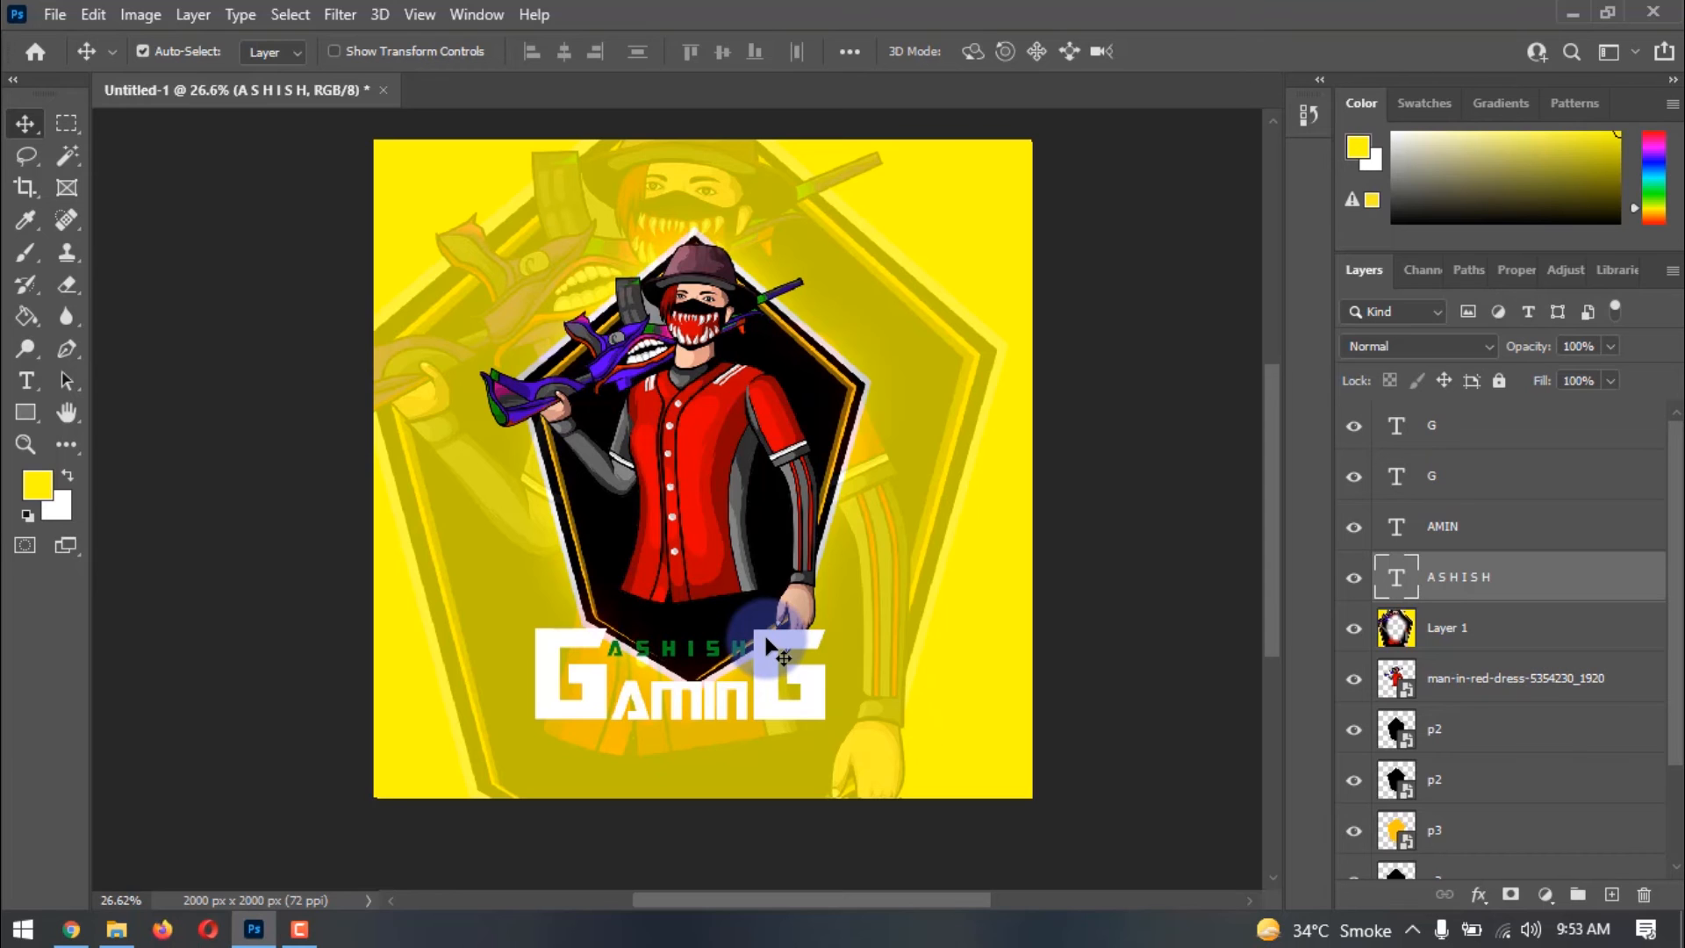
- Apply a black 15 px outside Stroke layer style to the name text
scroll(769, 654, "up", 3)
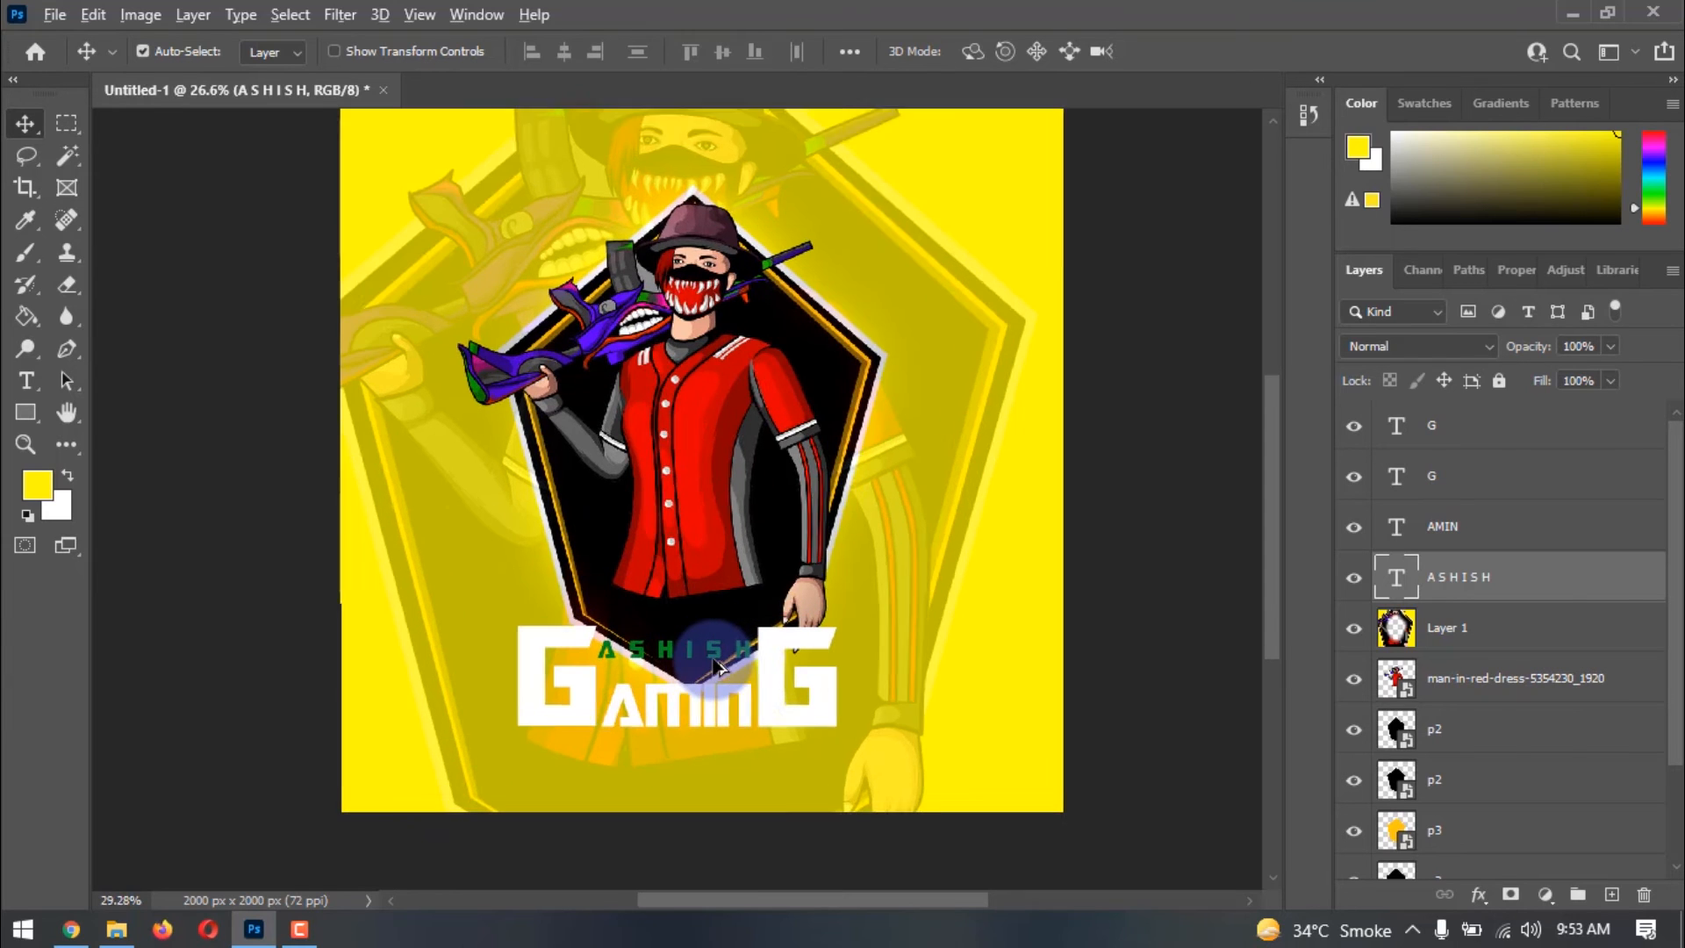
scroll(702, 689, "up", 1)
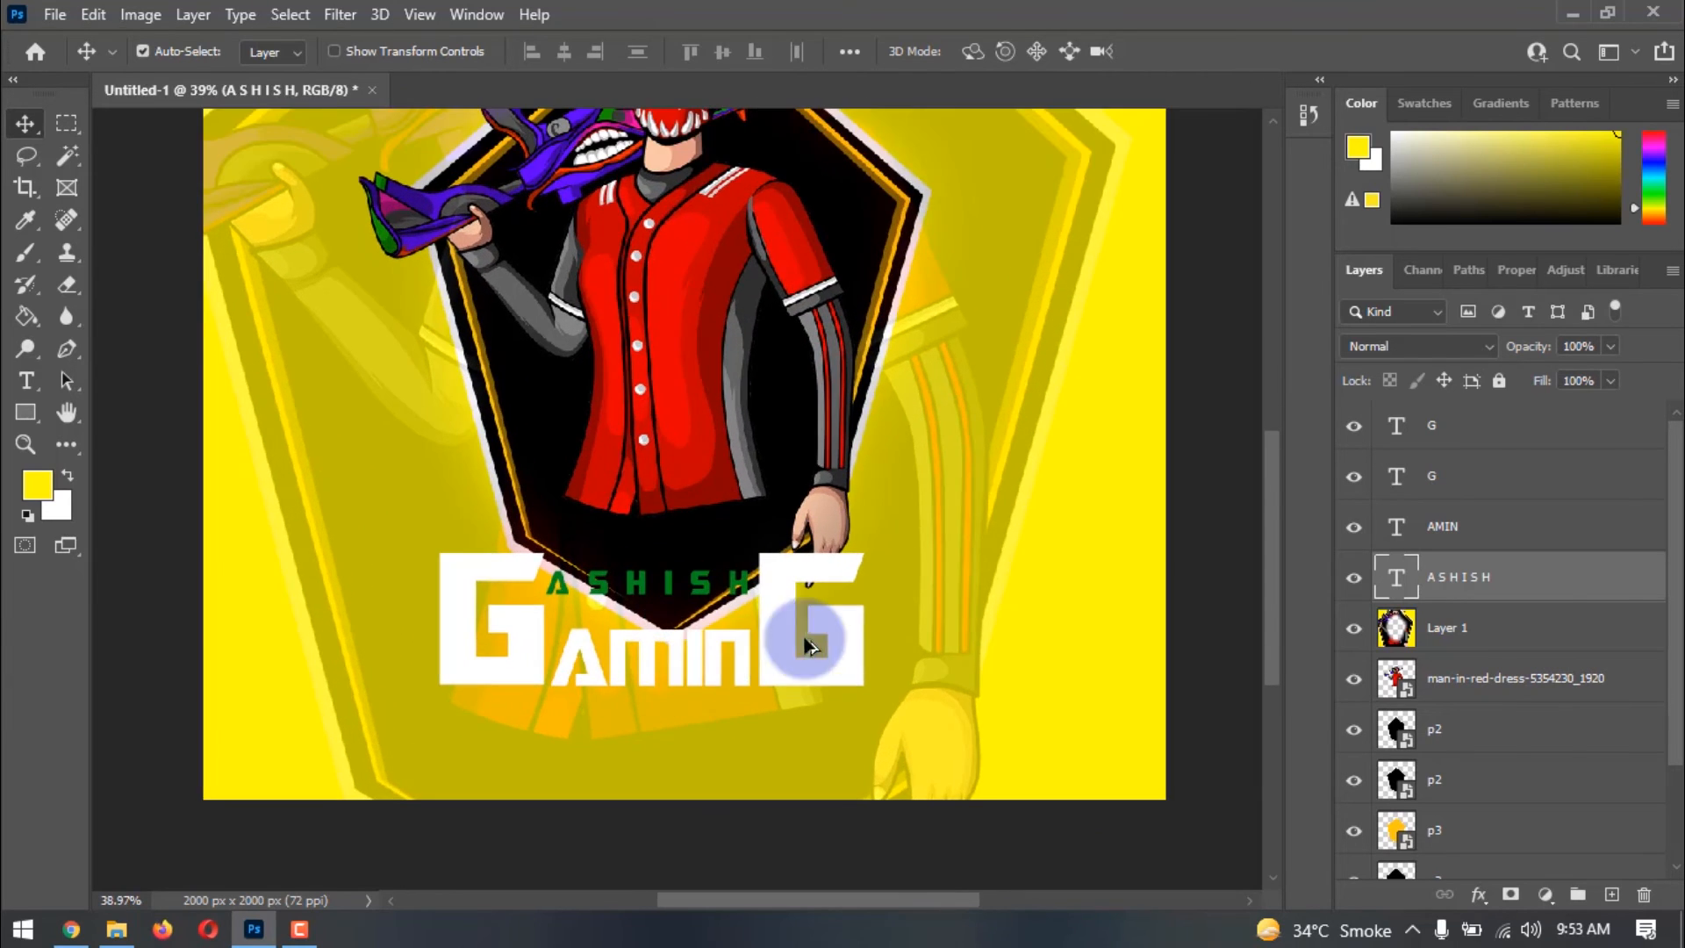
double_click(1542, 594)
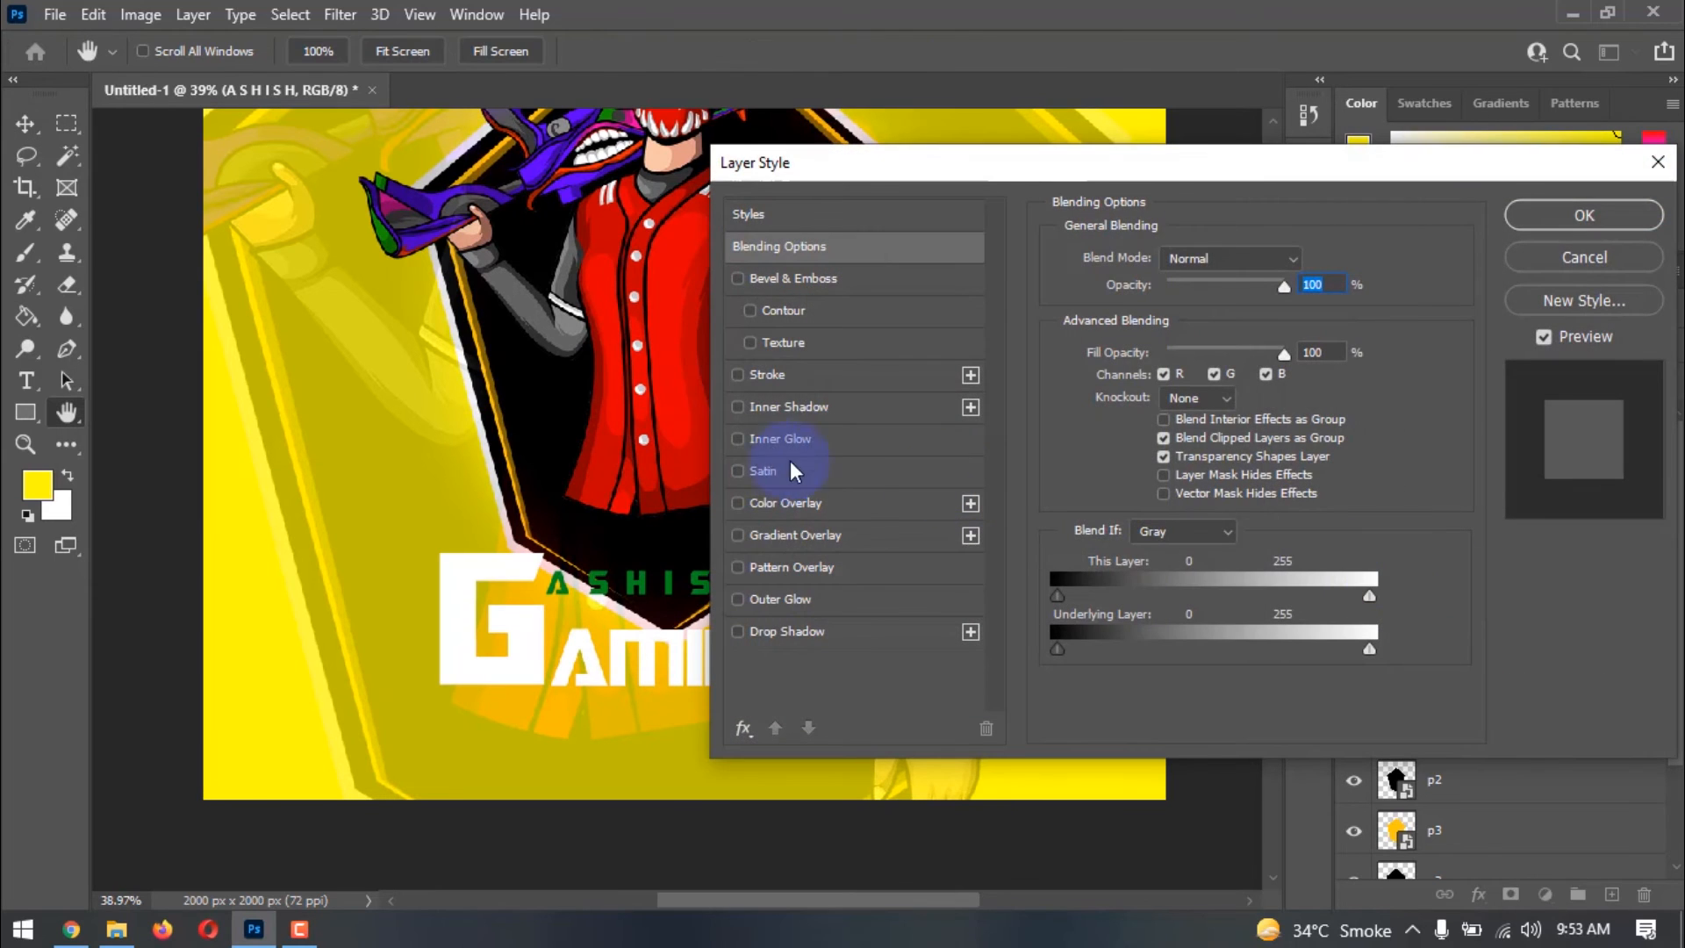
left_click(767, 374)
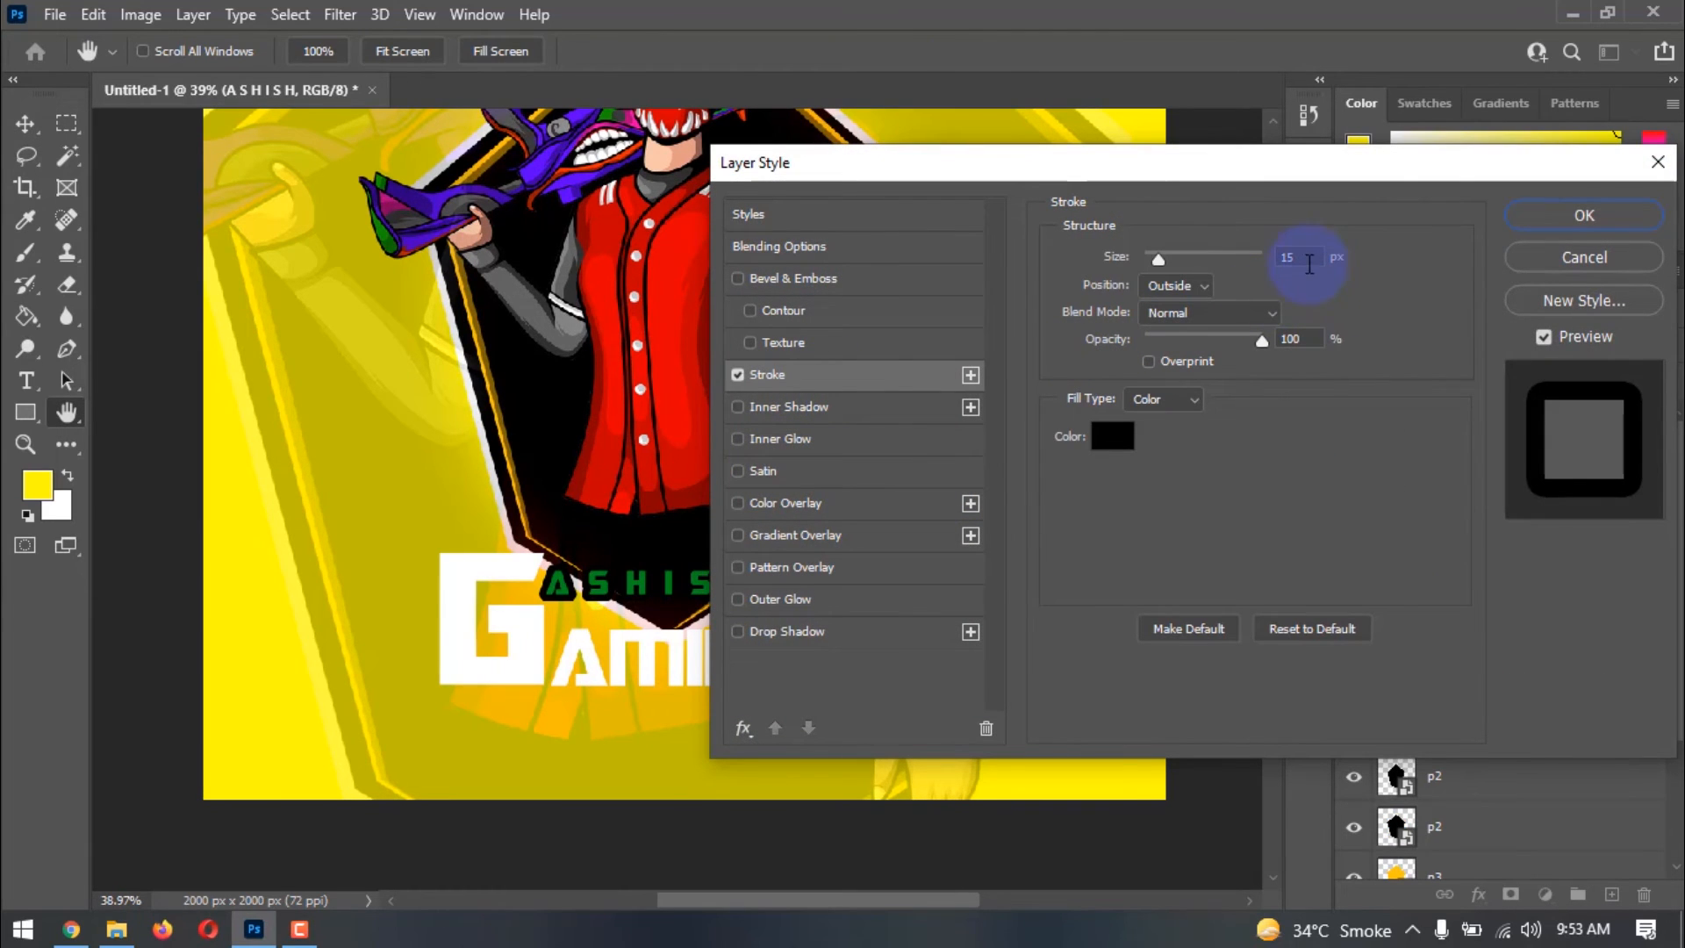
left_click_drag(1303, 256, 1260, 264)
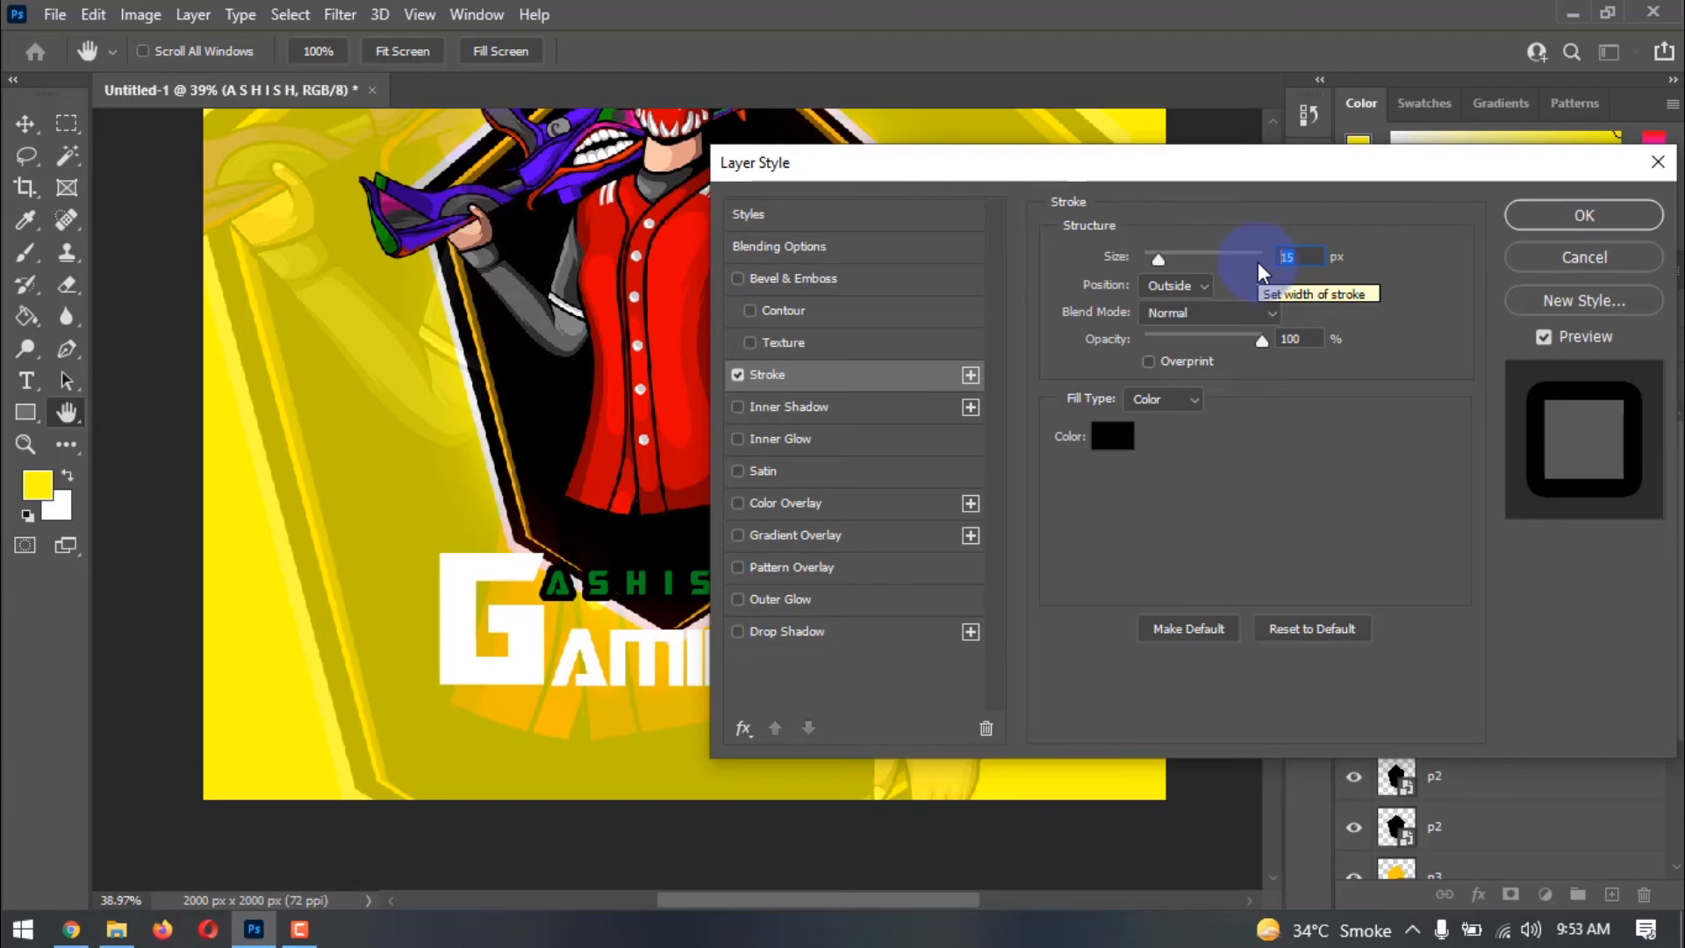
type("10")
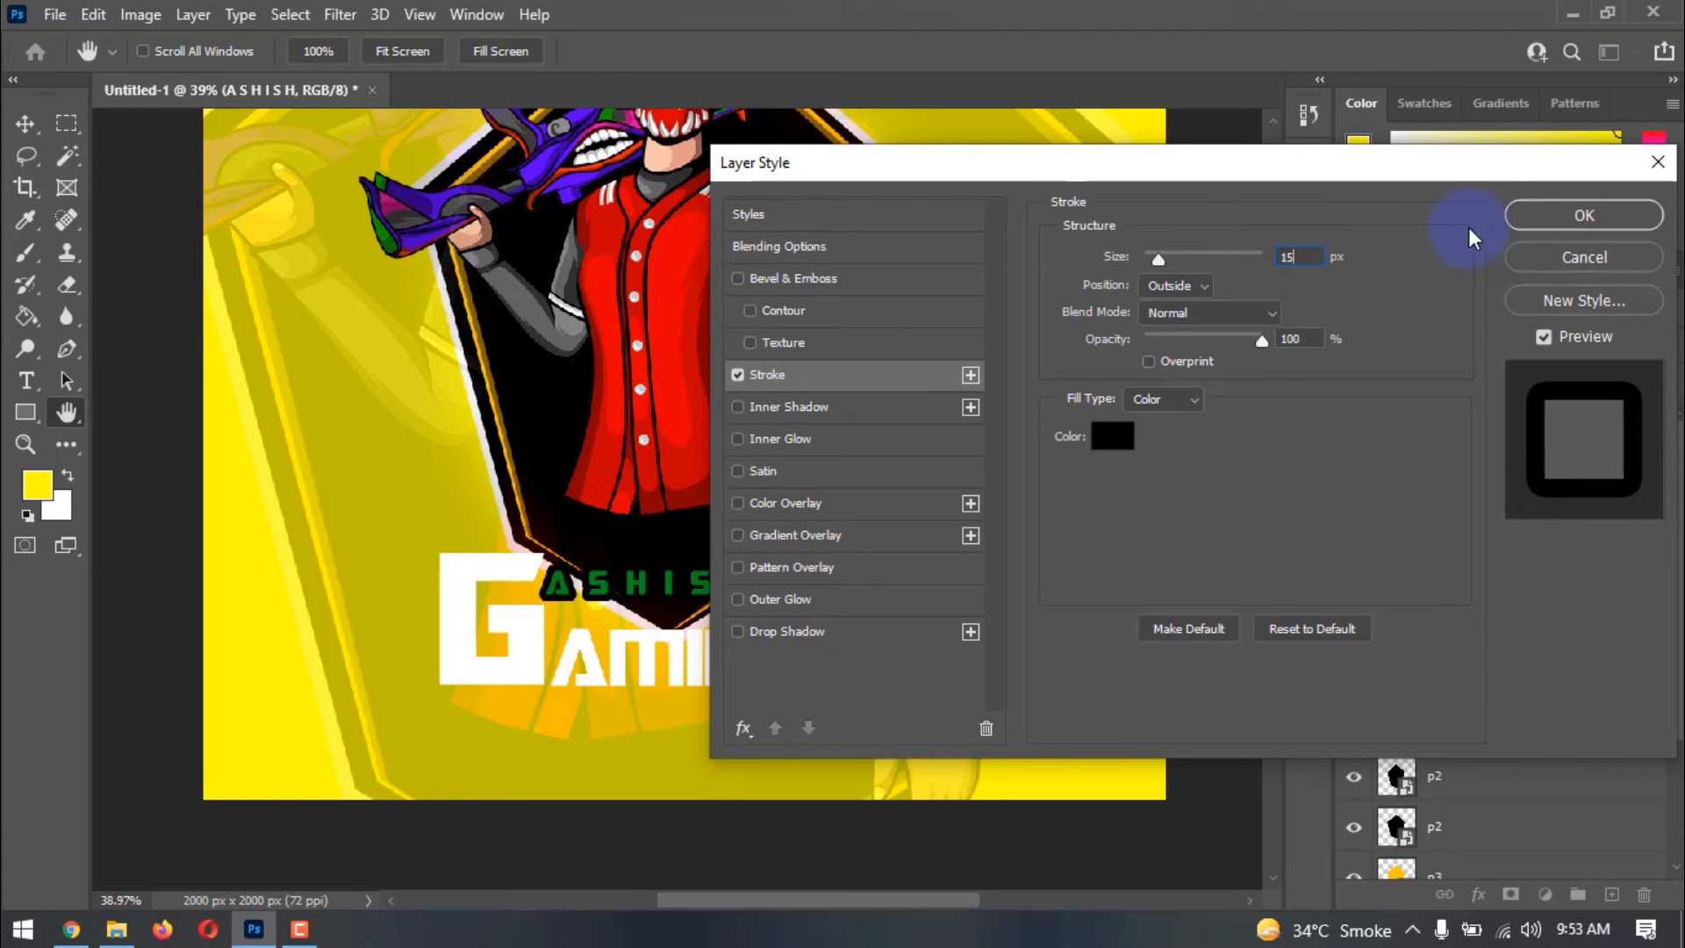
left_click(1546, 215)
- Apply a black 15 px outside Stroke layer style to the AMIN text
left_click(787, 632)
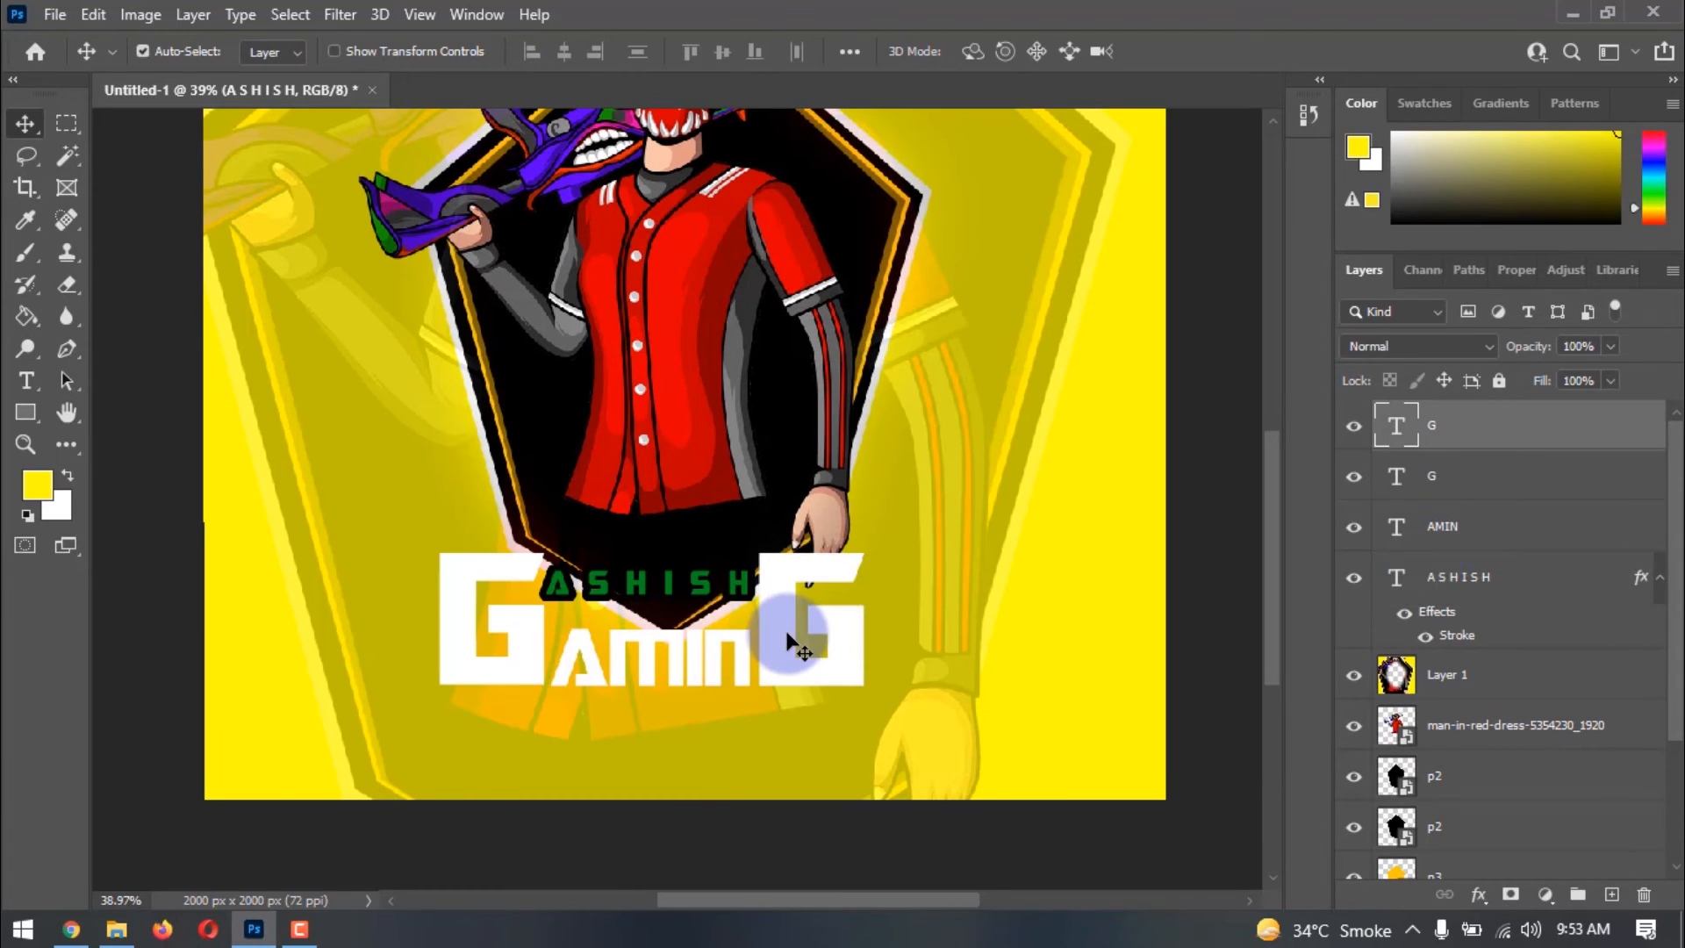
double_click(1512, 534)
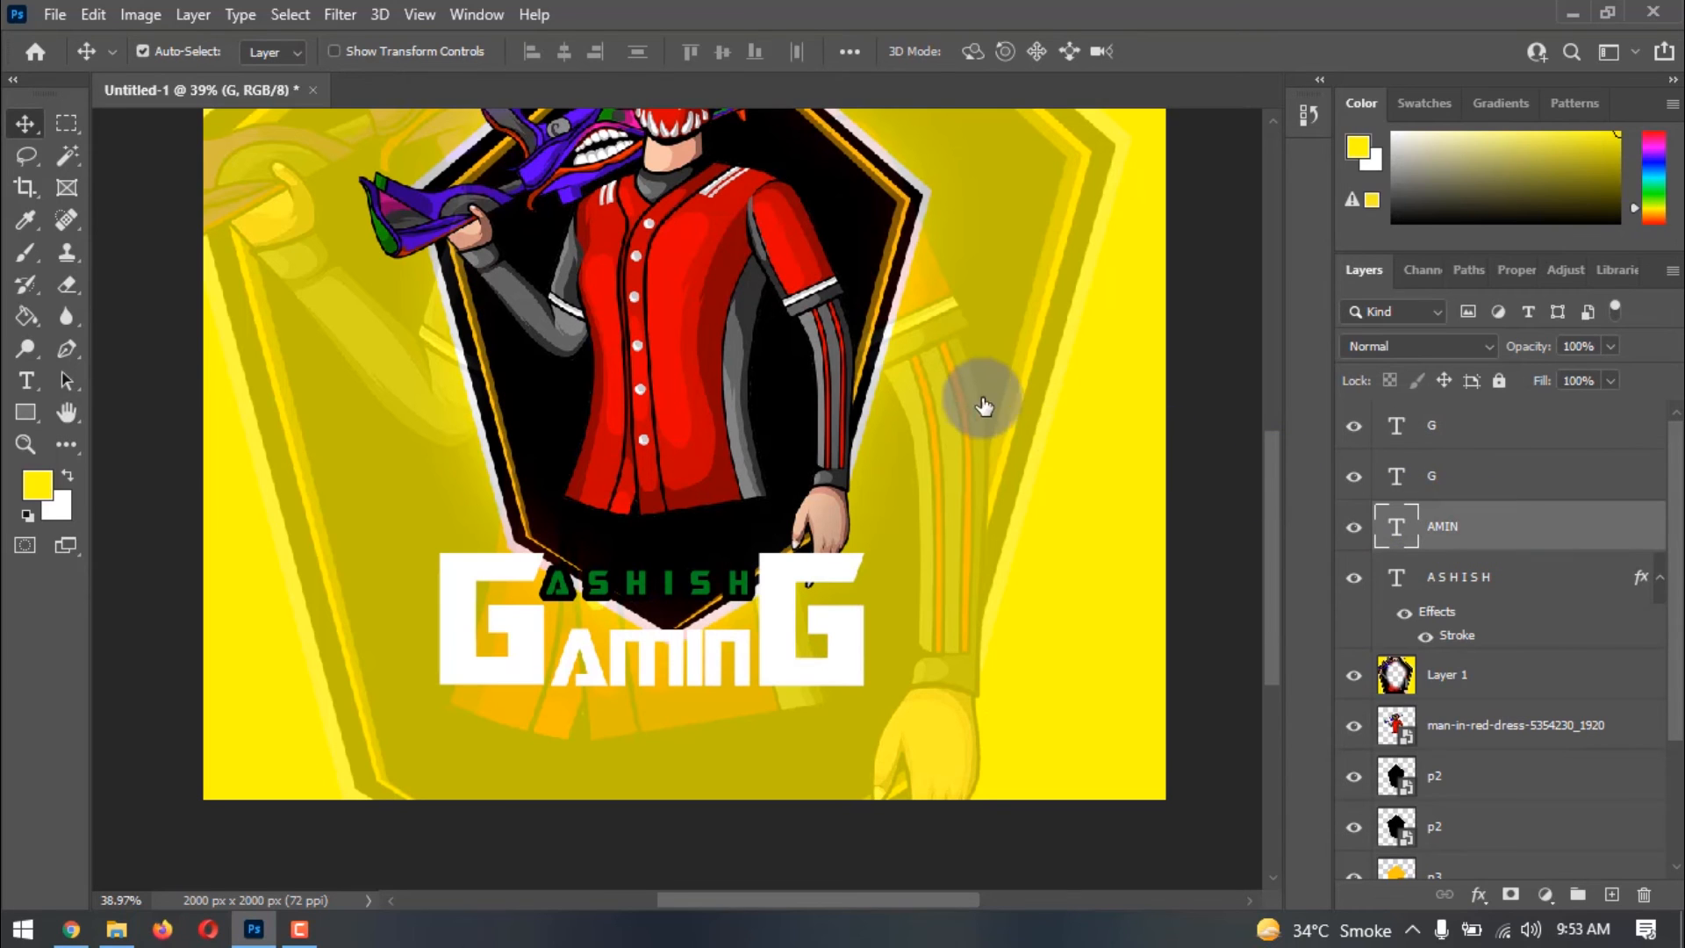
left_click(828, 376)
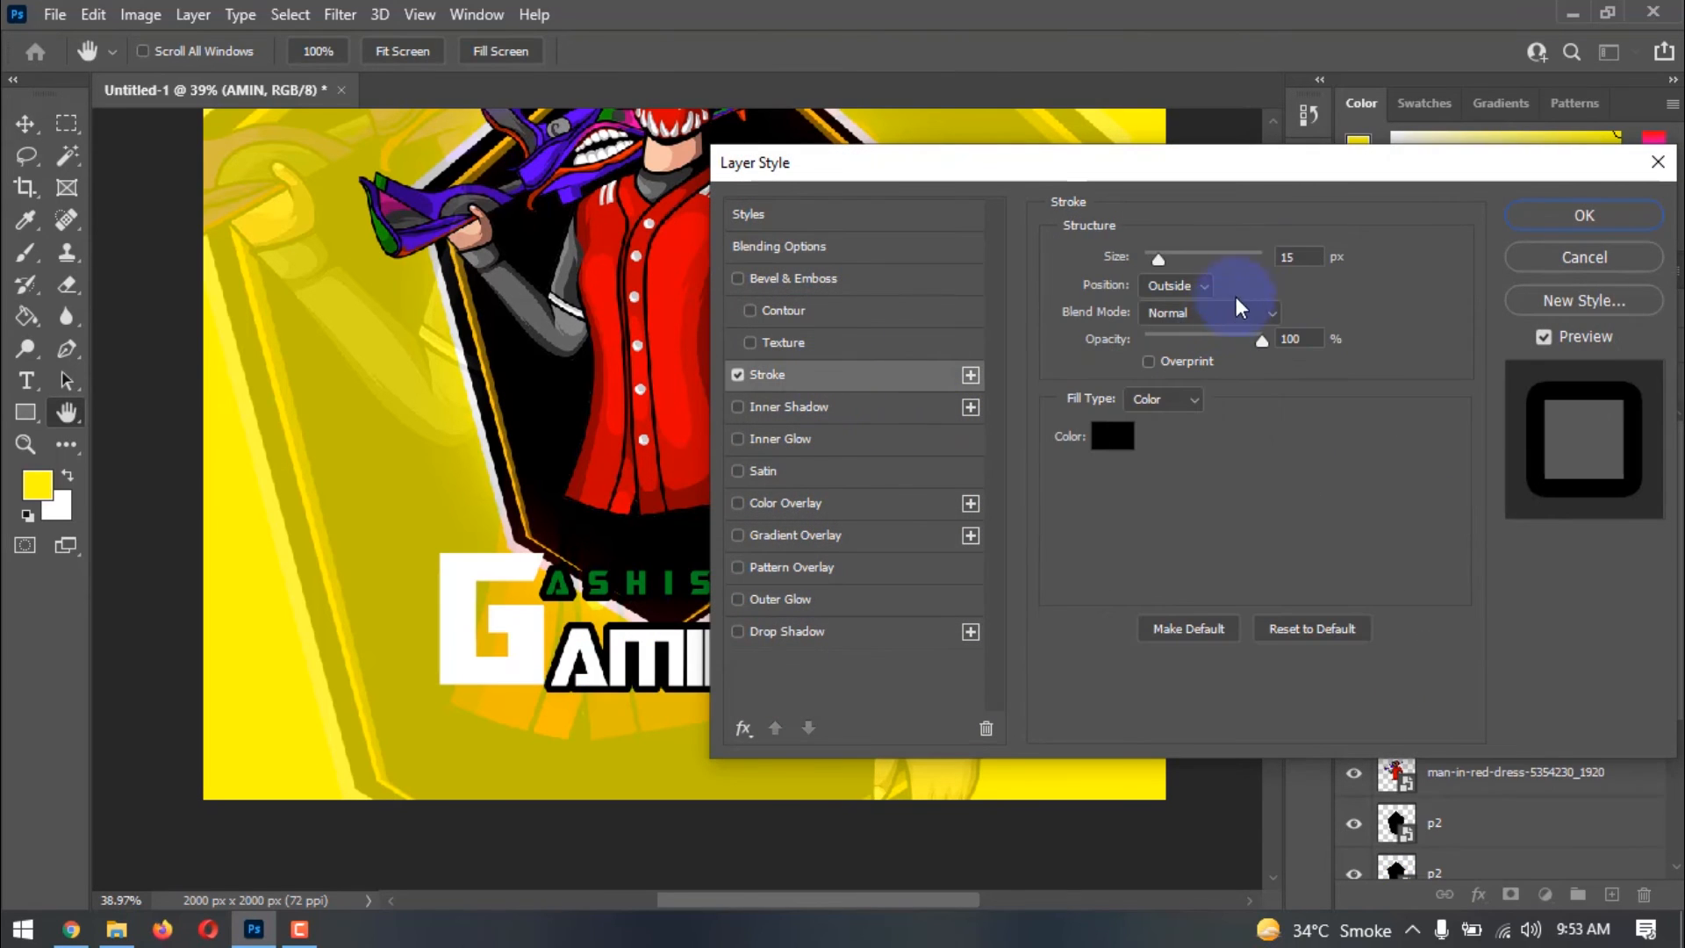
left_click(1308, 256)
left_click(1553, 219)
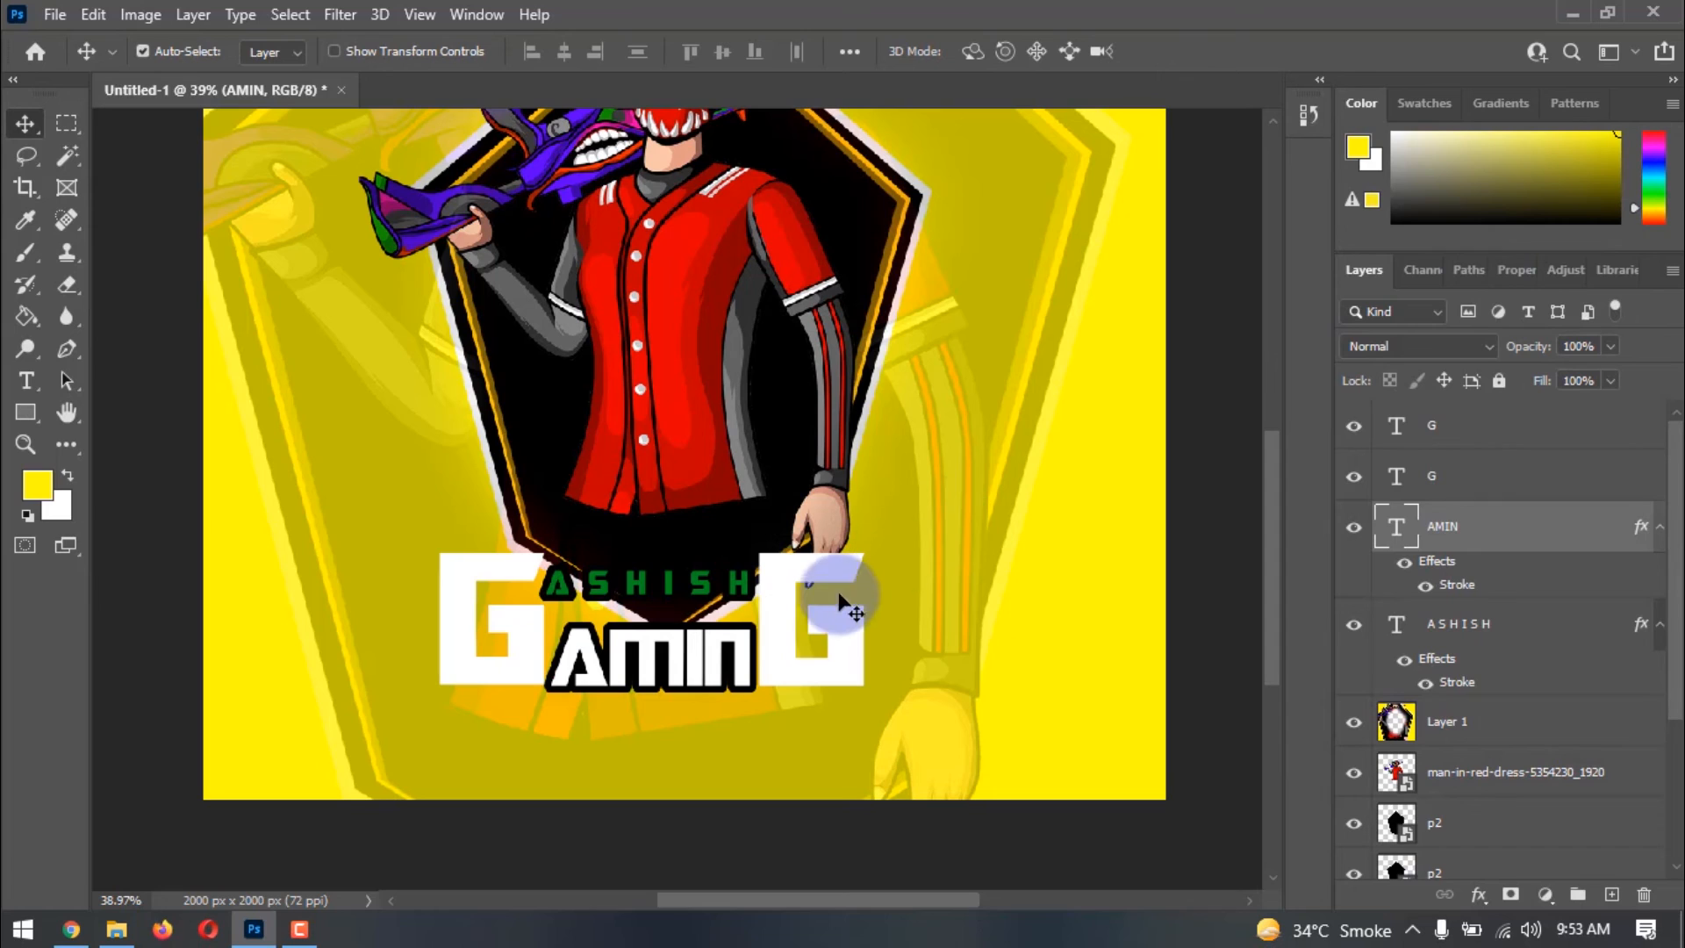
- Shift both large G letters slightly down and apply a black 15 px outside Stroke to the first G
left_click_drag(789, 664, 781, 674)
left_click_drag(504, 667, 479, 658)
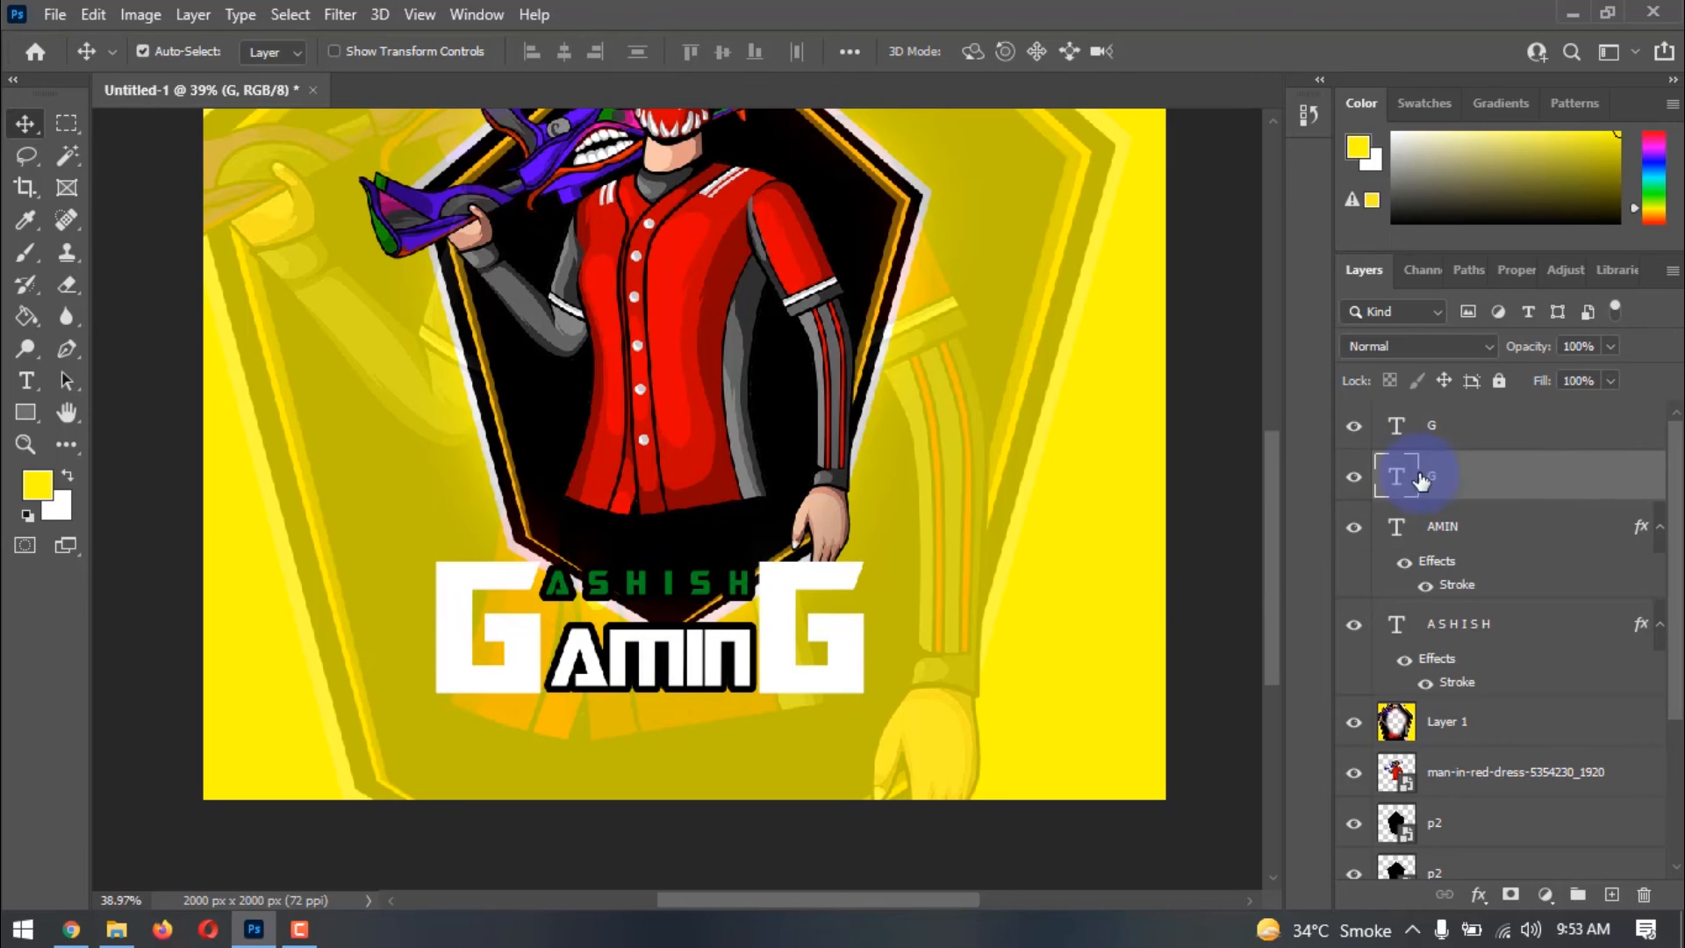
double_click(1527, 487)
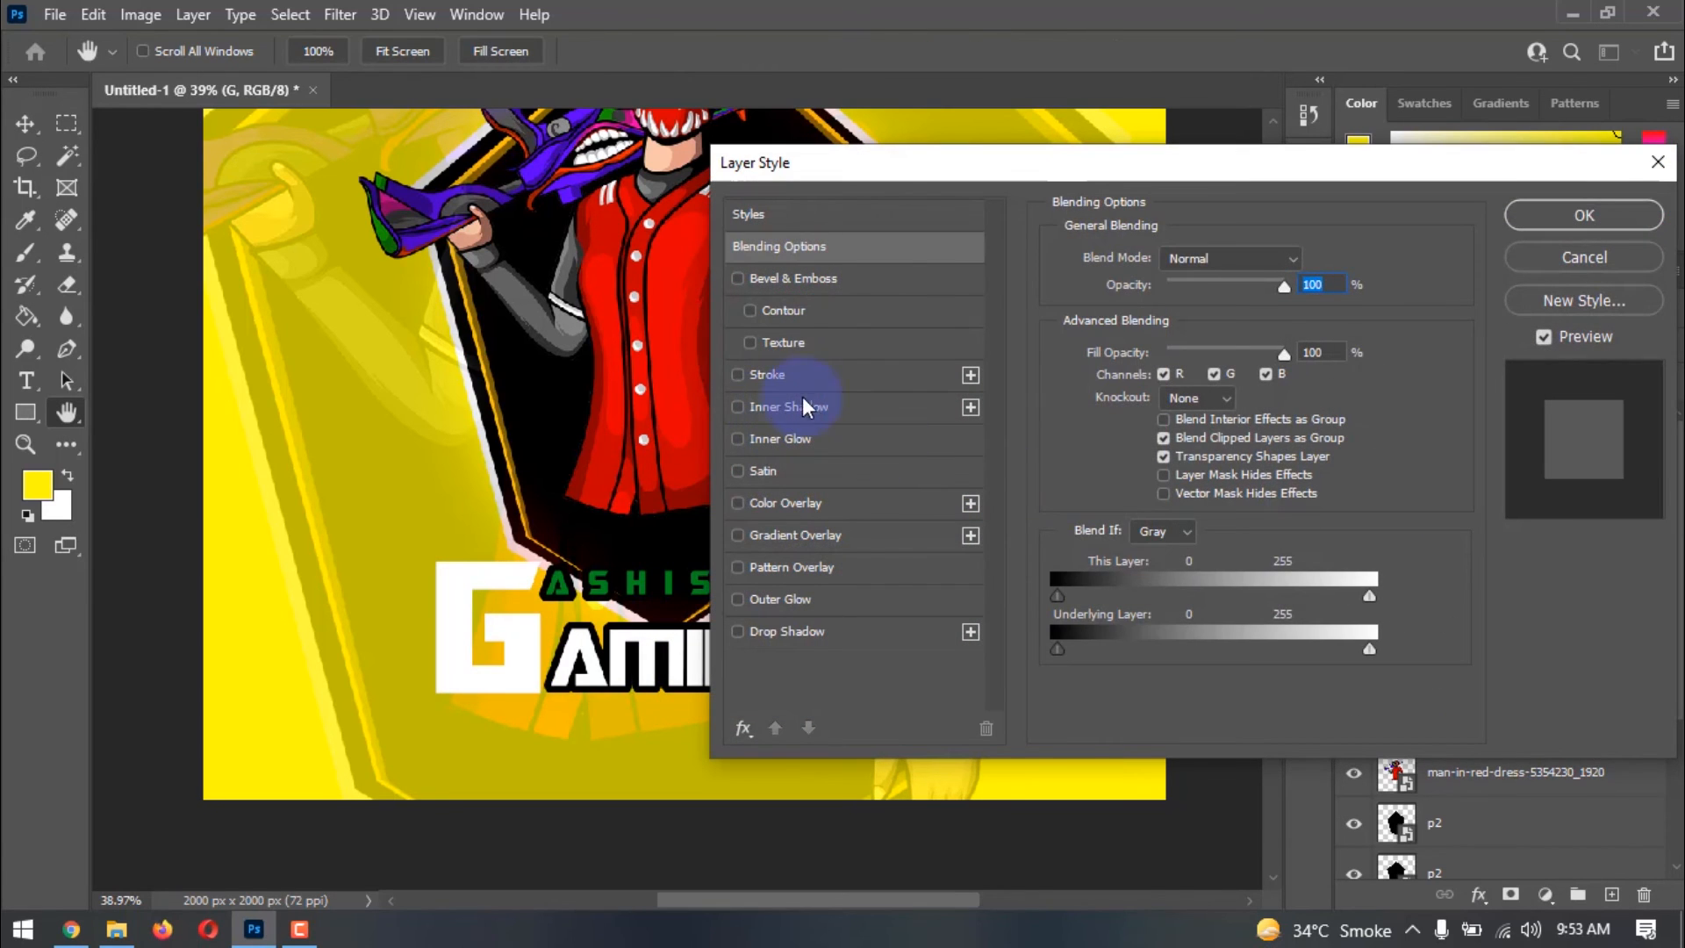
left_click(815, 376)
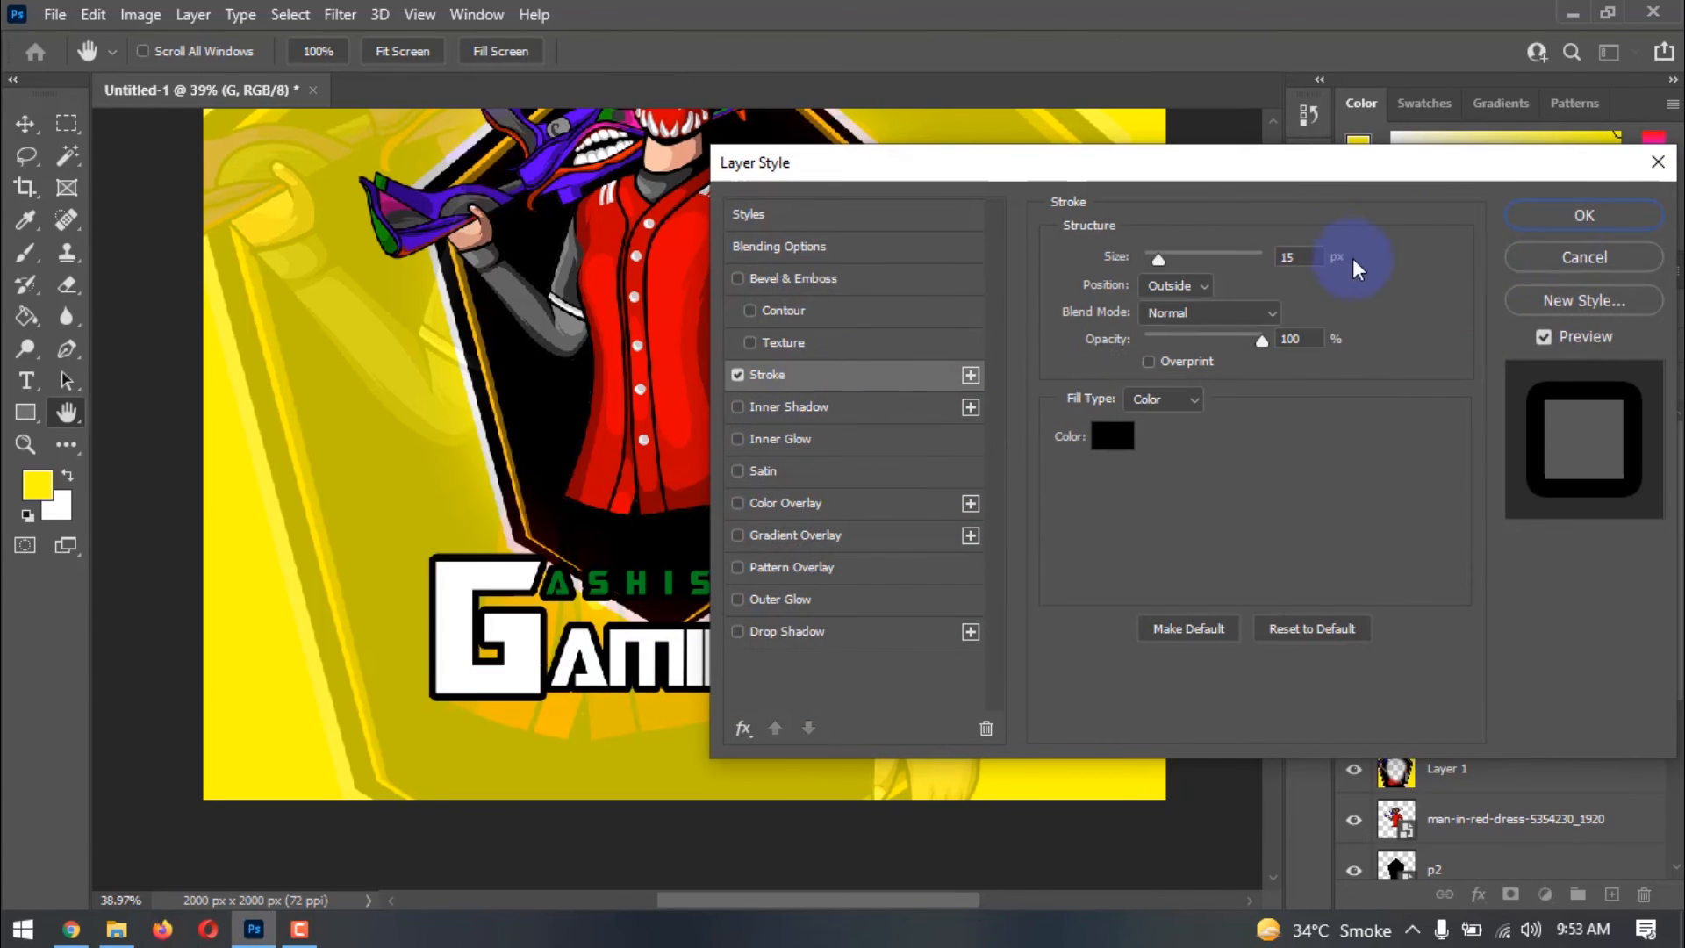
left_click(1584, 215)
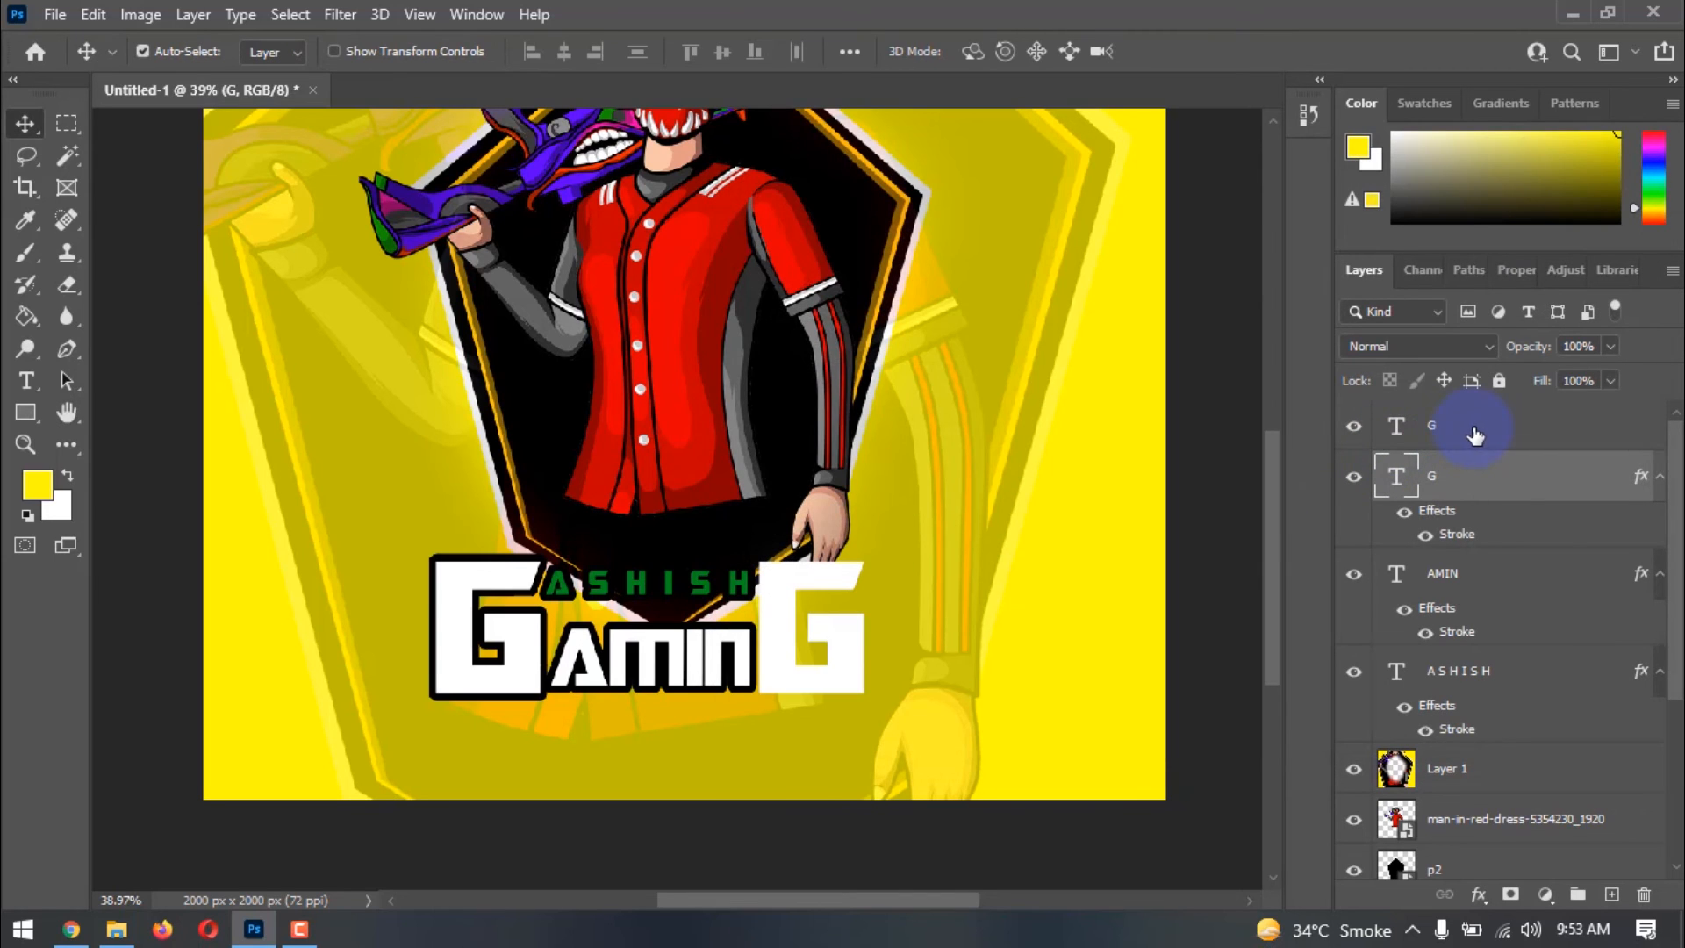
- Apply the same black 15 px outside Stroke to the last G of GAMING
double_click(1474, 434)
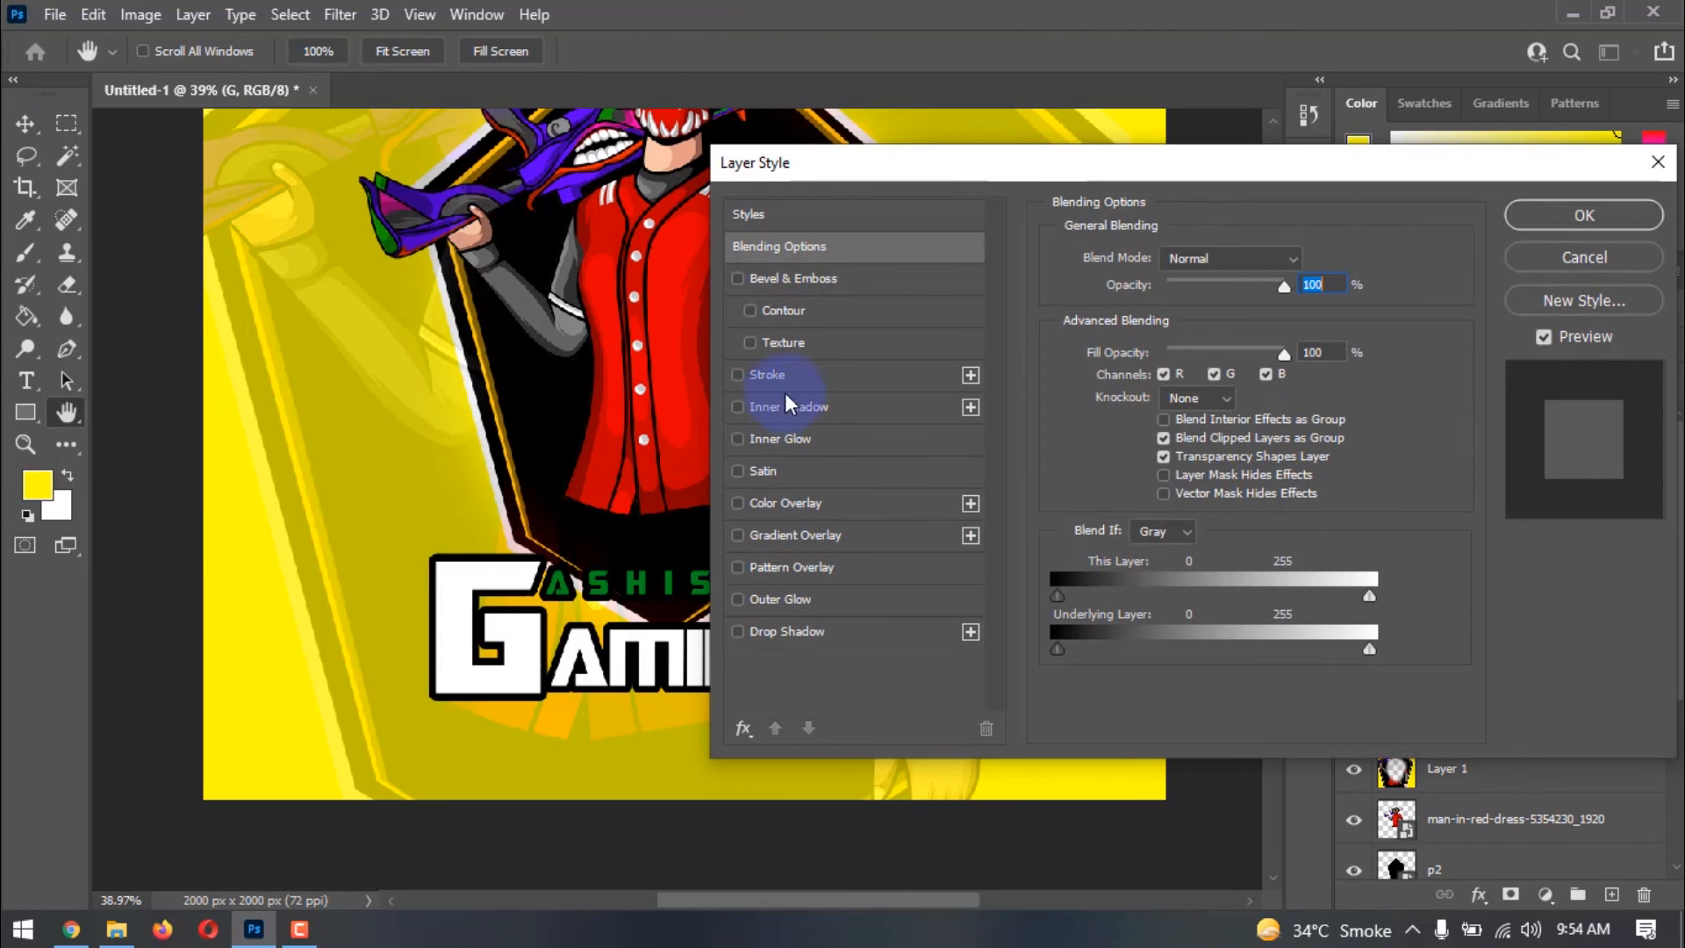
left_click(788, 379)
left_click(1551, 230)
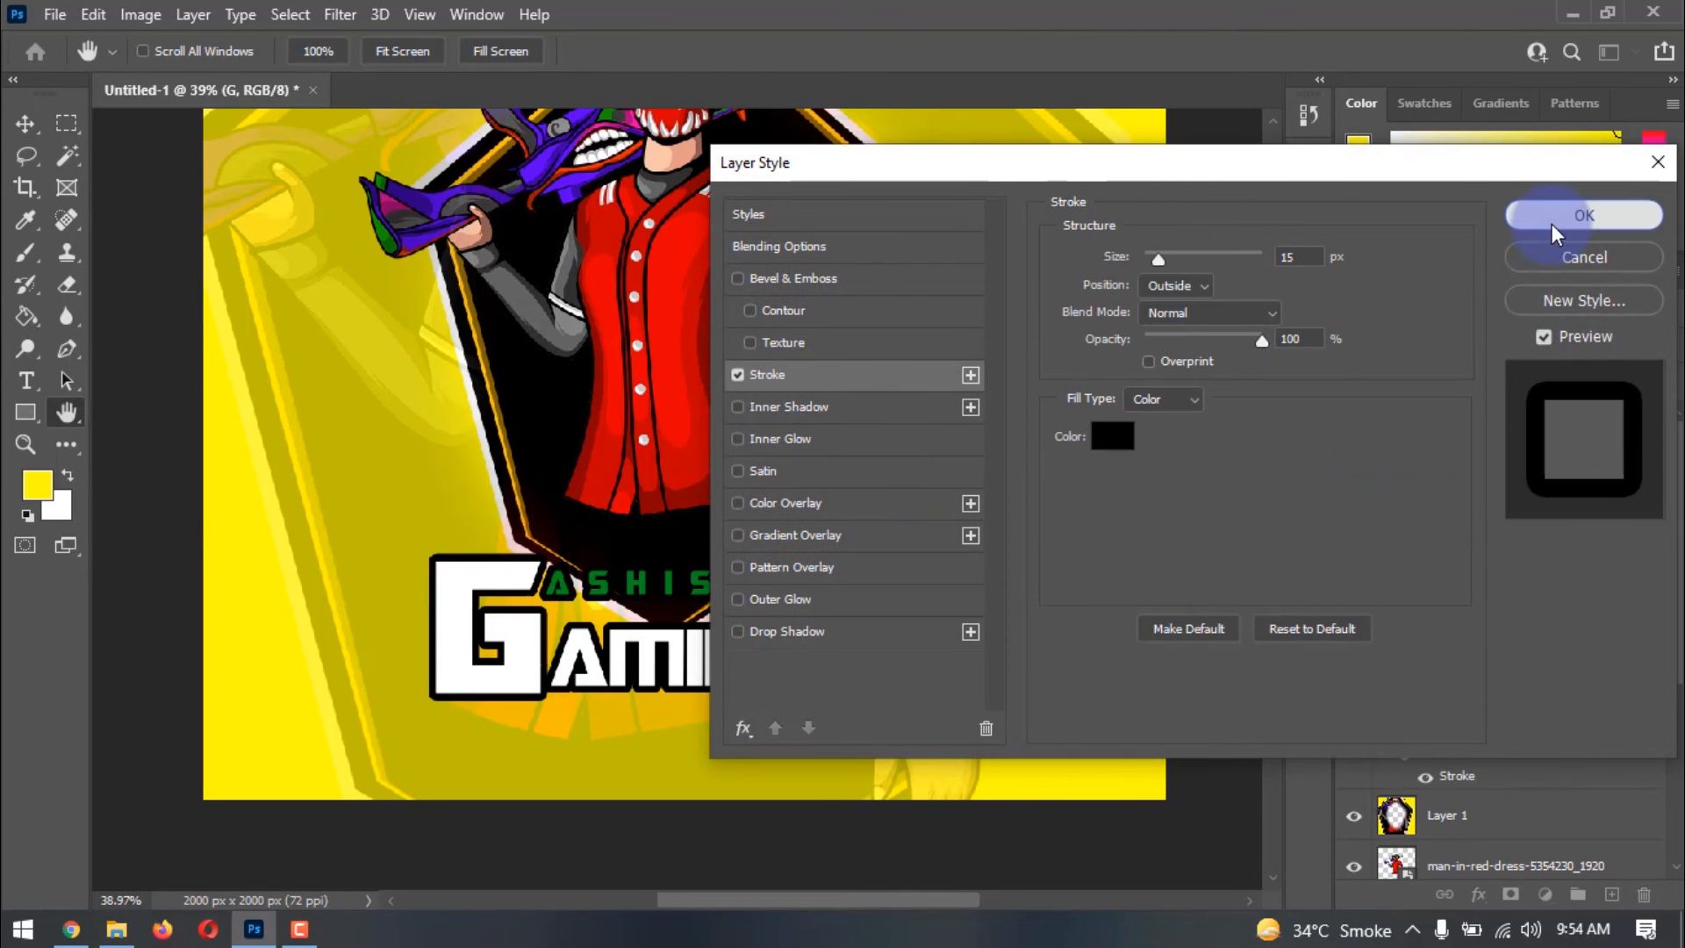